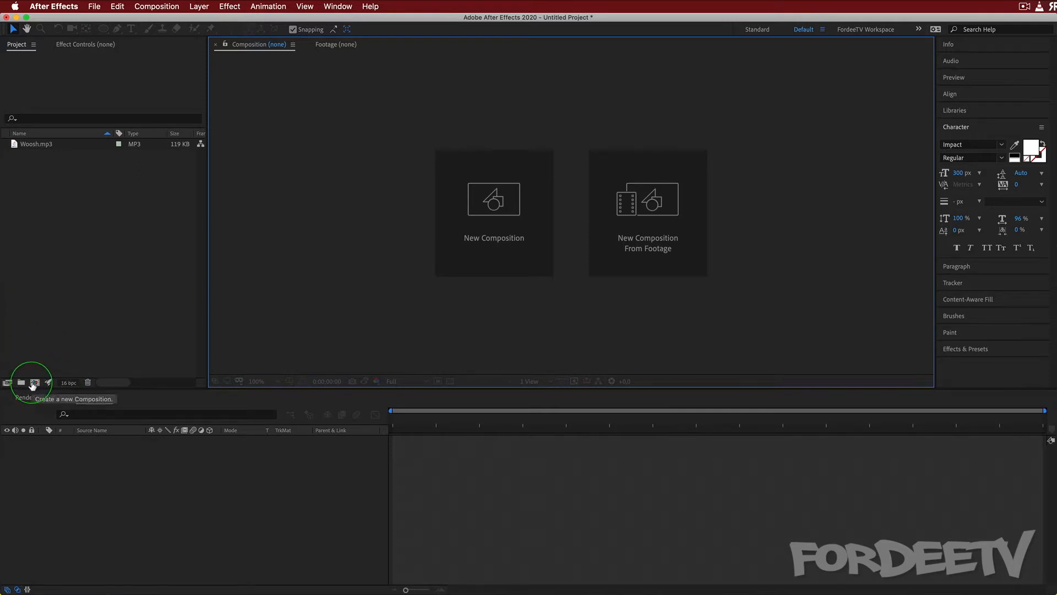
# - Create a 10-second 1920 x 1080 composition at 30 fps and add the text "FordeeTV" in 300 px Impact
pyautogui.click(33, 383)
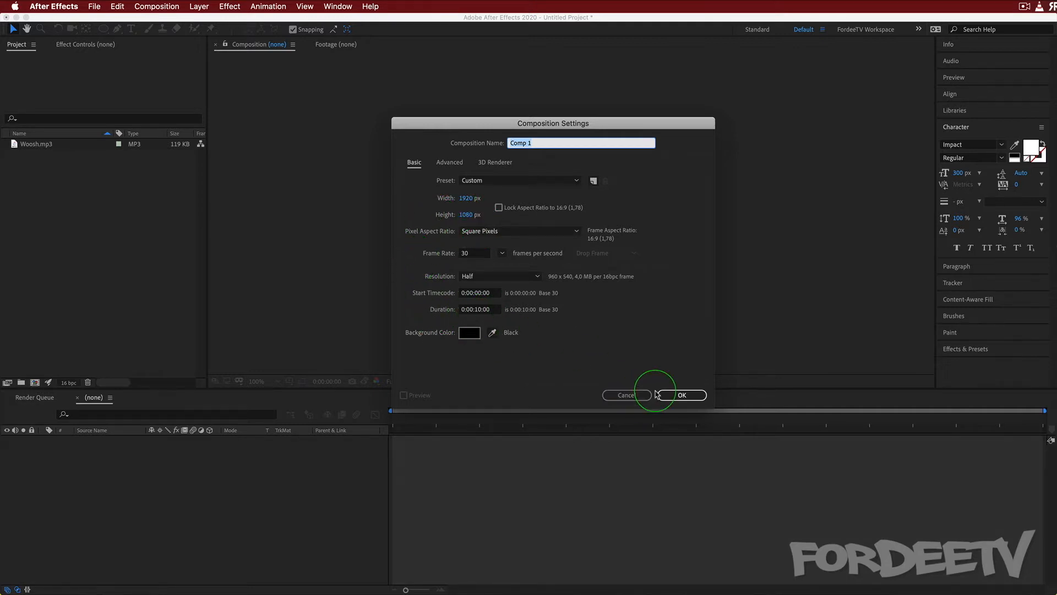
pyautogui.click(681, 394)
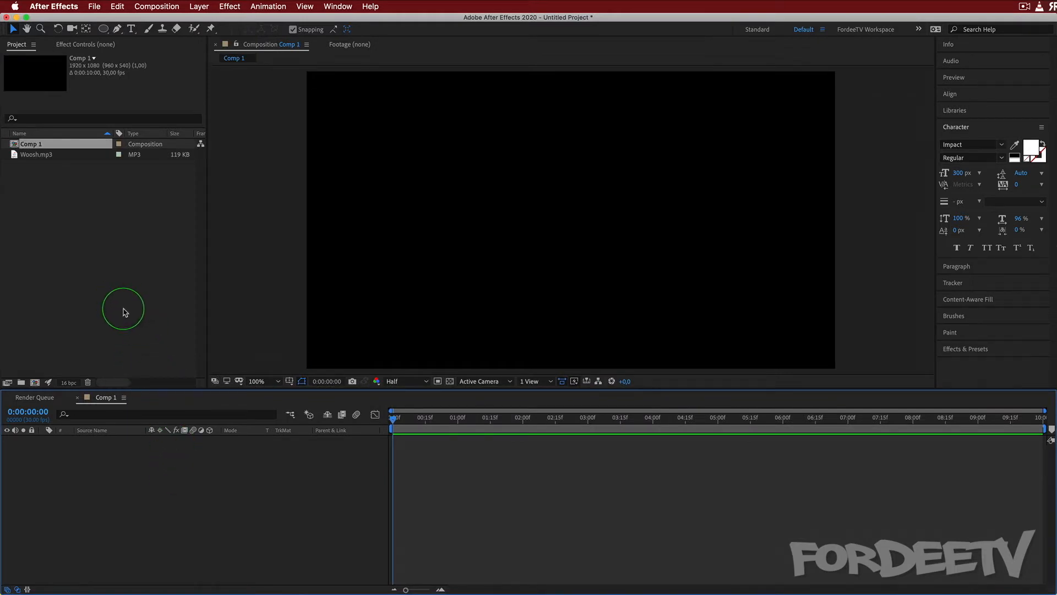
pyautogui.click(131, 29)
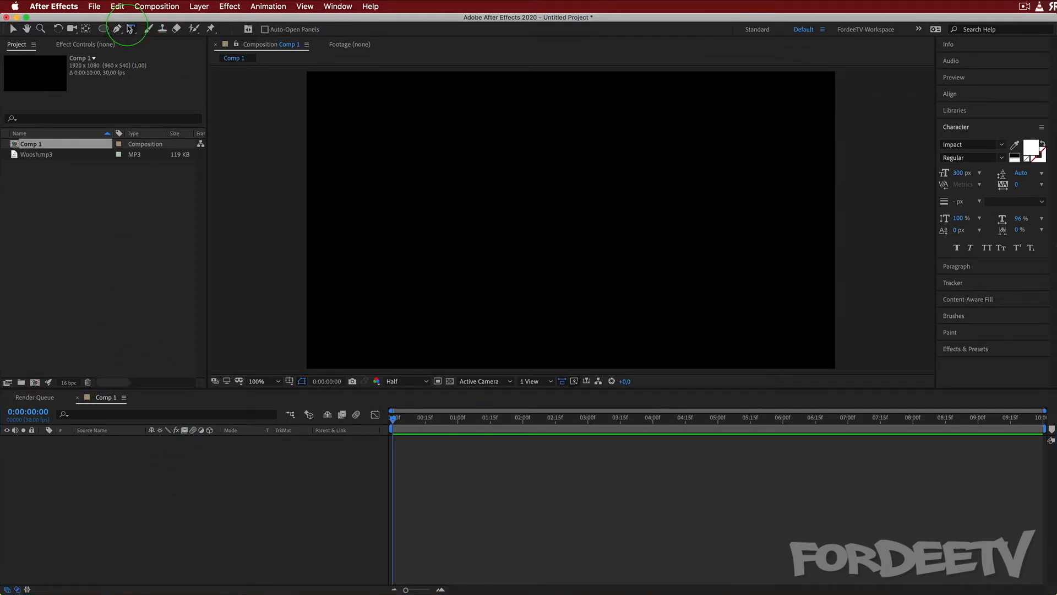
pyautogui.click(341, 222)
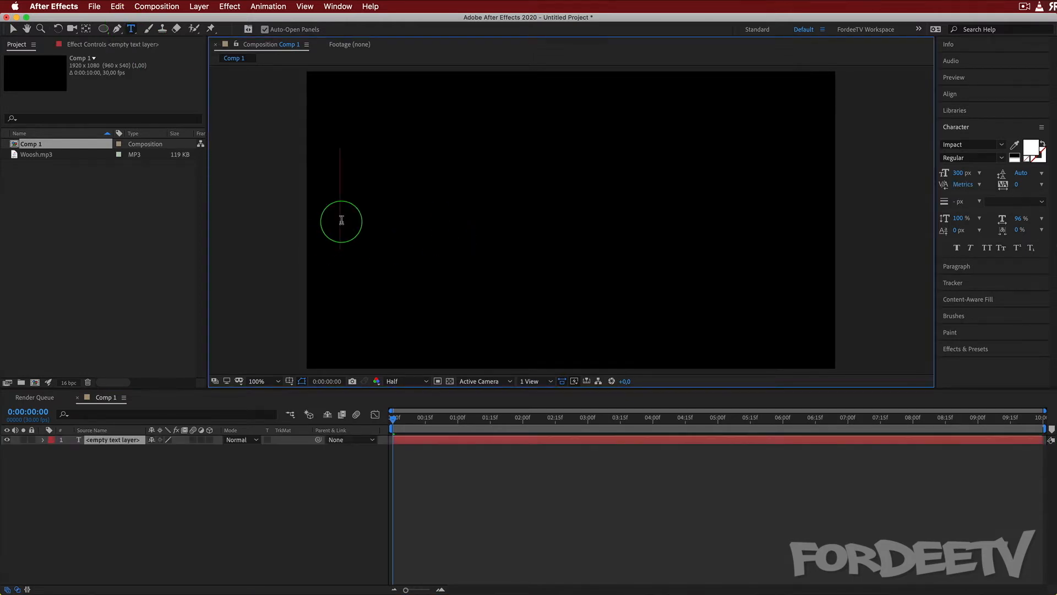
pyautogui.write('FordeeTV')
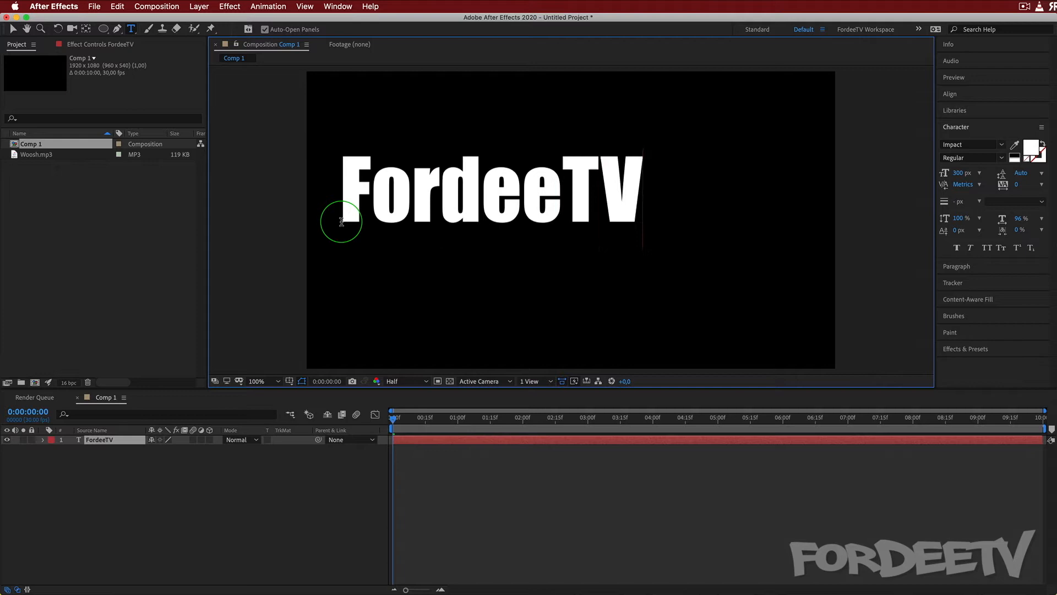
pyautogui.click(153, 13)
pyautogui.click(11, 28)
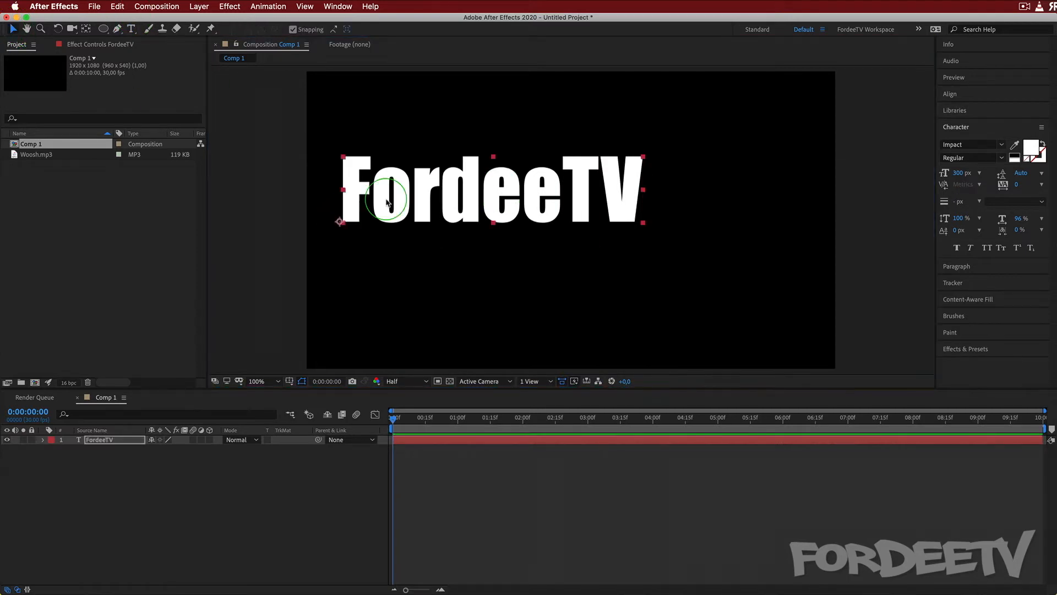
# - Move the FordeeTV text to the upper half of the composition and center it horizontally
pyautogui.moveTo(376, 201); pyautogui.dragTo(462, 172)
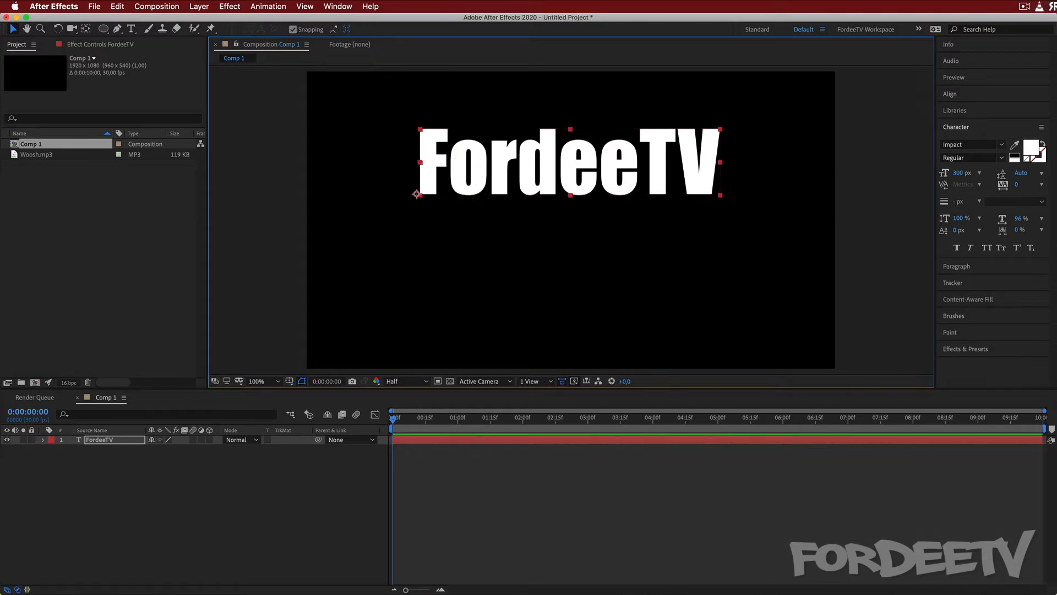
pyautogui.click(949, 94)
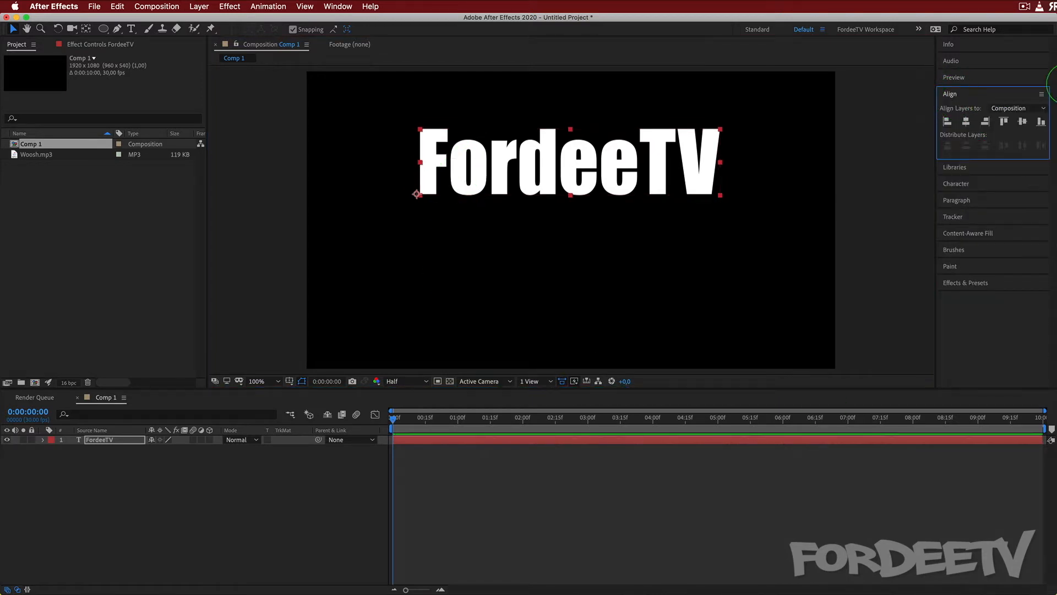
pyautogui.click(966, 121)
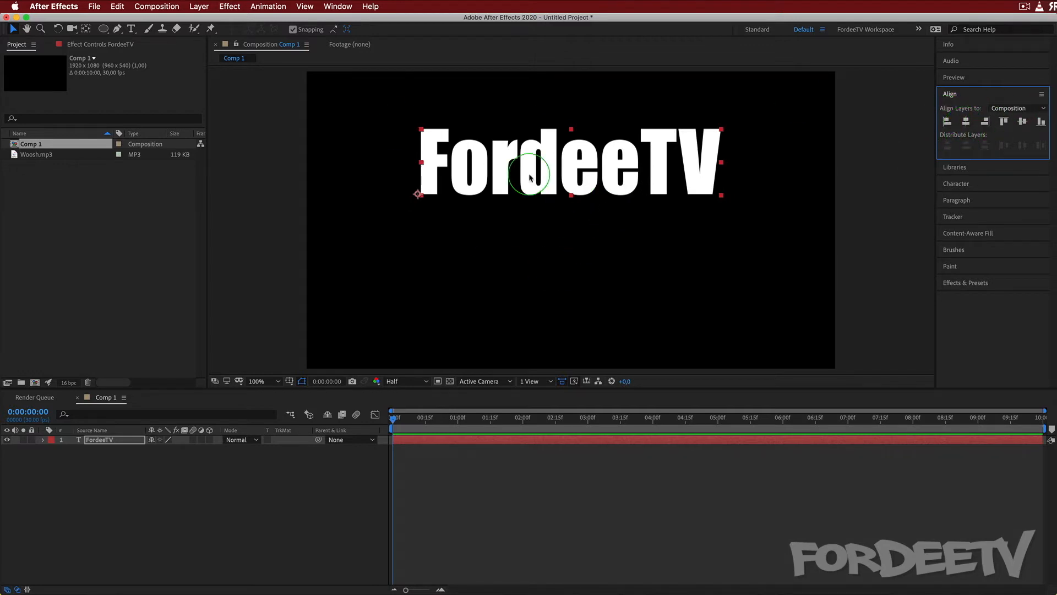
# - Animate the text's Position with a keyframe at 0:00:00:00 and one at 0:00:01:10, moved straight down to about 403,3, 904,0
pyautogui.click(92, 442)
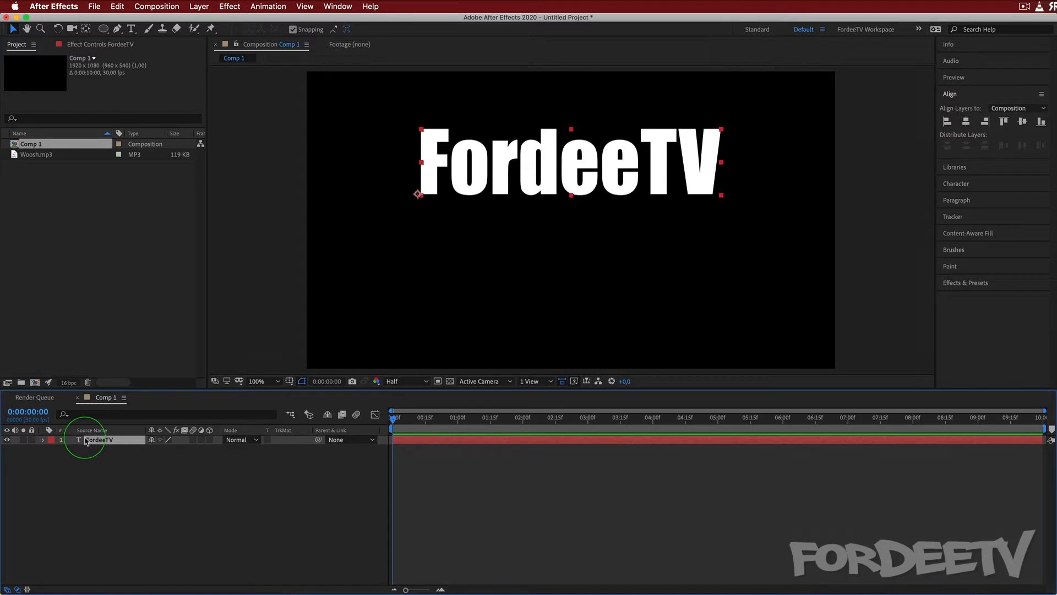
pyautogui.press('p')
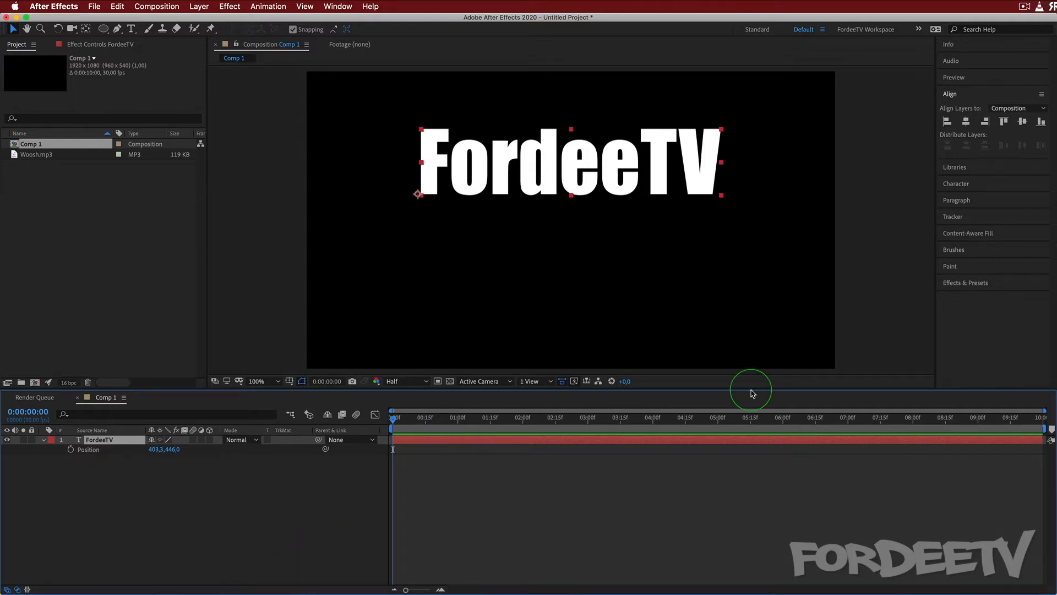
pyautogui.click(70, 450)
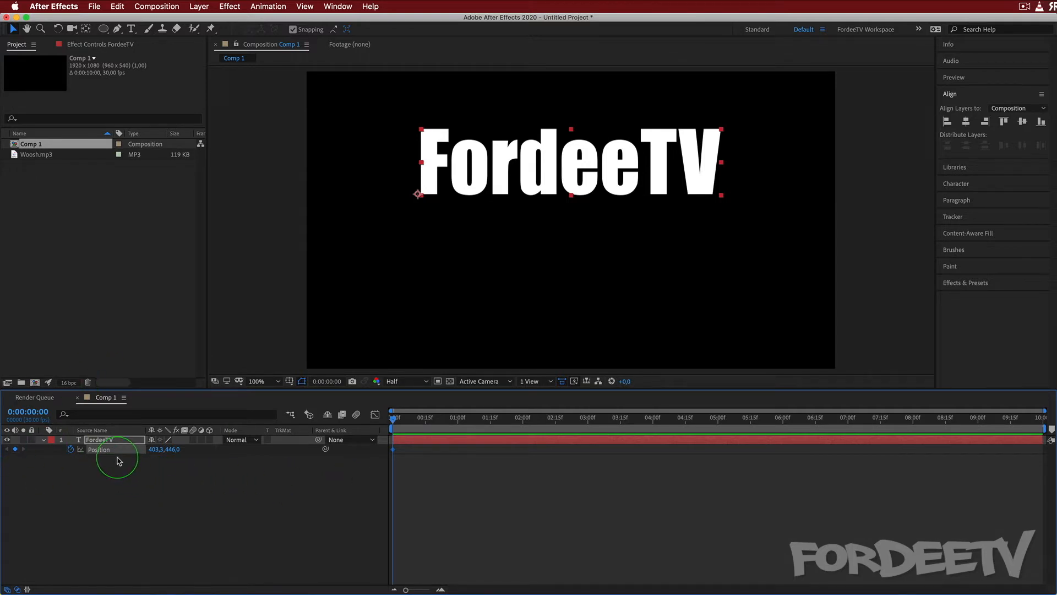
pyautogui.moveTo(393, 420); pyautogui.dragTo(478, 435)
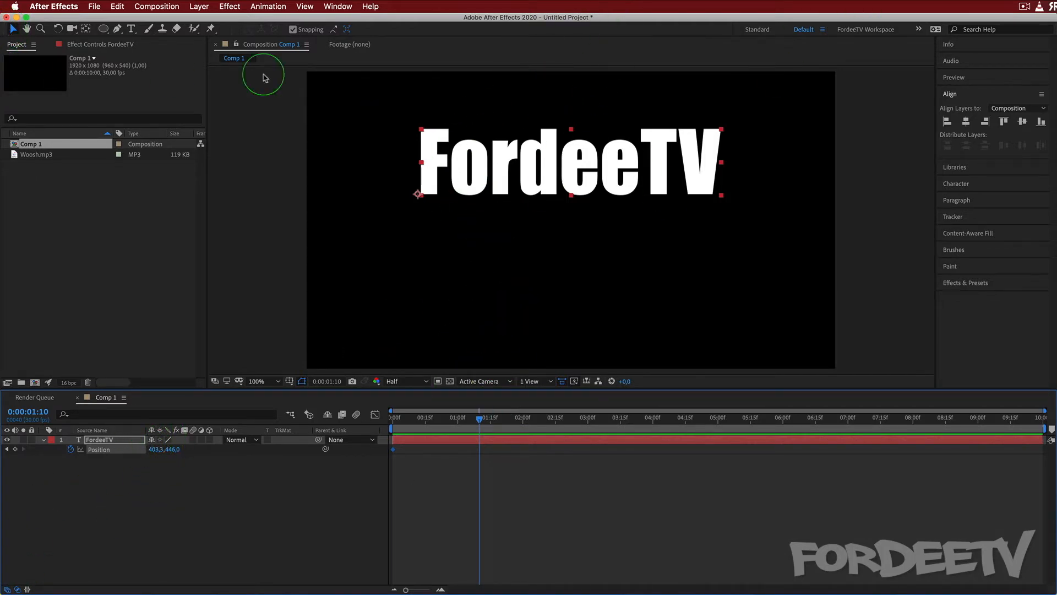
pyautogui.moveTo(455, 157); pyautogui.dragTo(490, 157)
pyautogui.moveTo(487, 296)
pyautogui.mouseDown()
pyautogui.moveTo(475, 315)
pyautogui.moveTo(467, 296)
pyautogui.mouseUp()
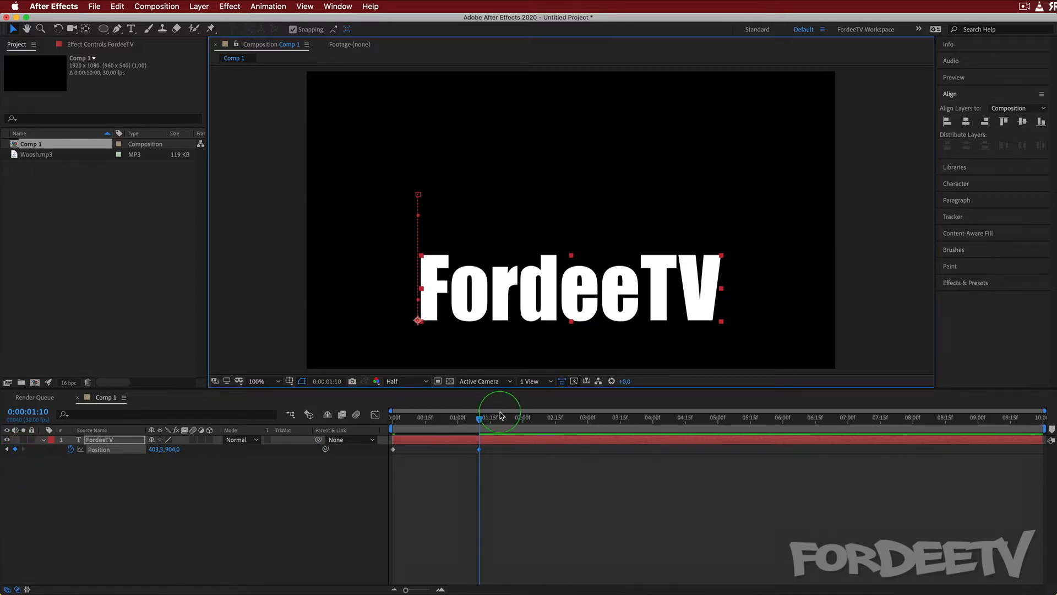
# - Try a Position keyframe at 0:00:01:24 with the text held in place, and return the playhead to 0:00:01:10
pyautogui.moveTo(481, 419); pyautogui.dragTo(510, 420)
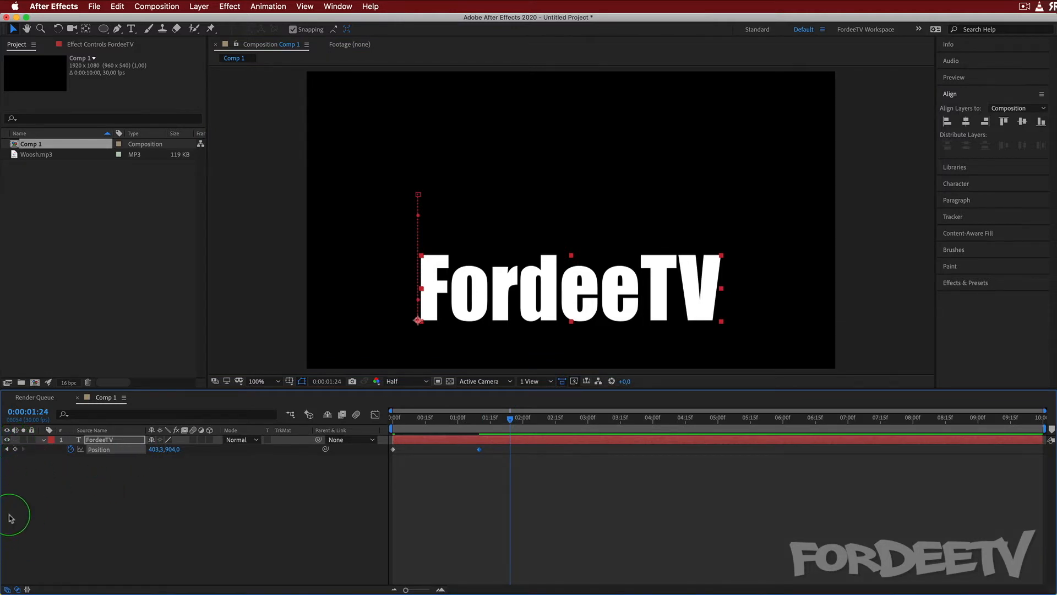
pyautogui.click(14, 449)
pyautogui.moveTo(513, 421)
pyautogui.mouseDown()
pyautogui.moveTo(484, 421)
pyautogui.moveTo(512, 422)
pyautogui.mouseUp()
pyautogui.moveTo(510, 418); pyautogui.dragTo(479, 440)
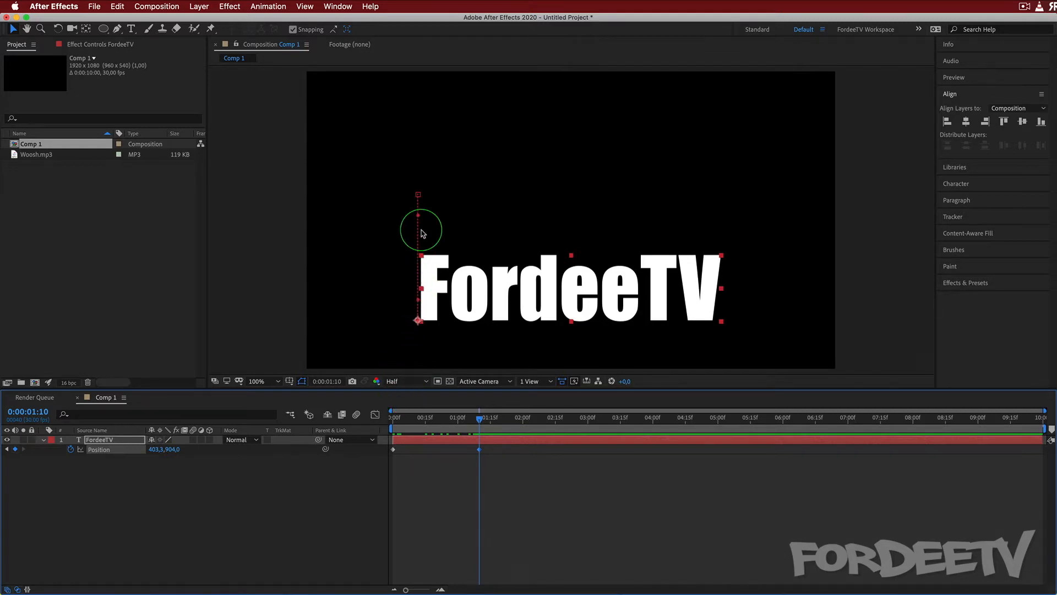
# - Try bending the text's motion path with the first keyframe's handle, preview the curves, and undo the bends
pyautogui.moveTo(419, 219); pyautogui.dragTo(453, 220)
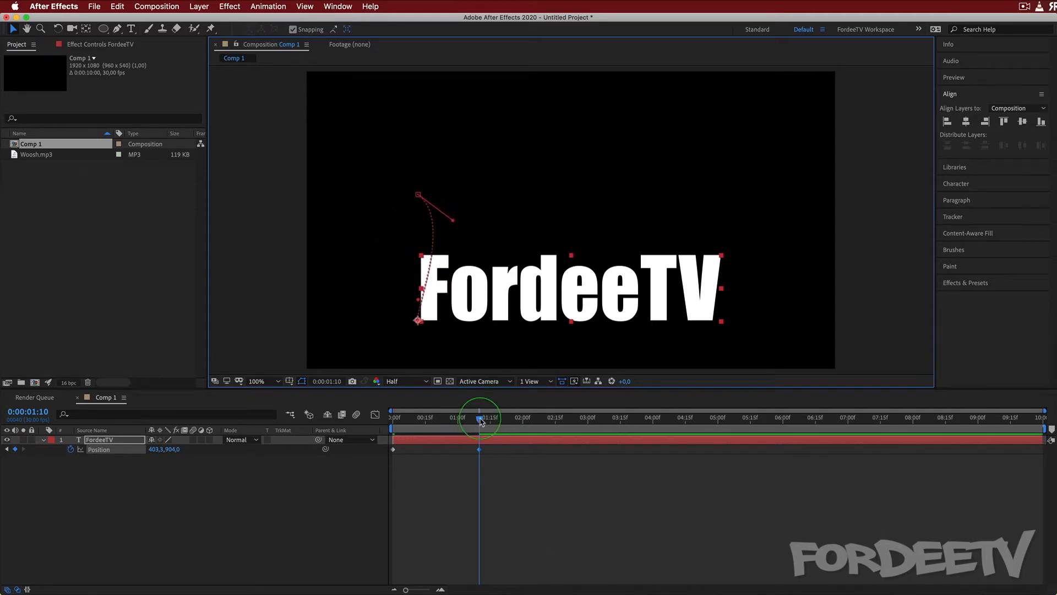
pyautogui.moveTo(480, 422)
pyautogui.mouseDown()
pyautogui.moveTo(380, 421)
pyautogui.moveTo(477, 418)
pyautogui.moveTo(406, 414)
pyautogui.moveTo(472, 414)
pyautogui.moveTo(477, 402)
pyautogui.mouseUp()
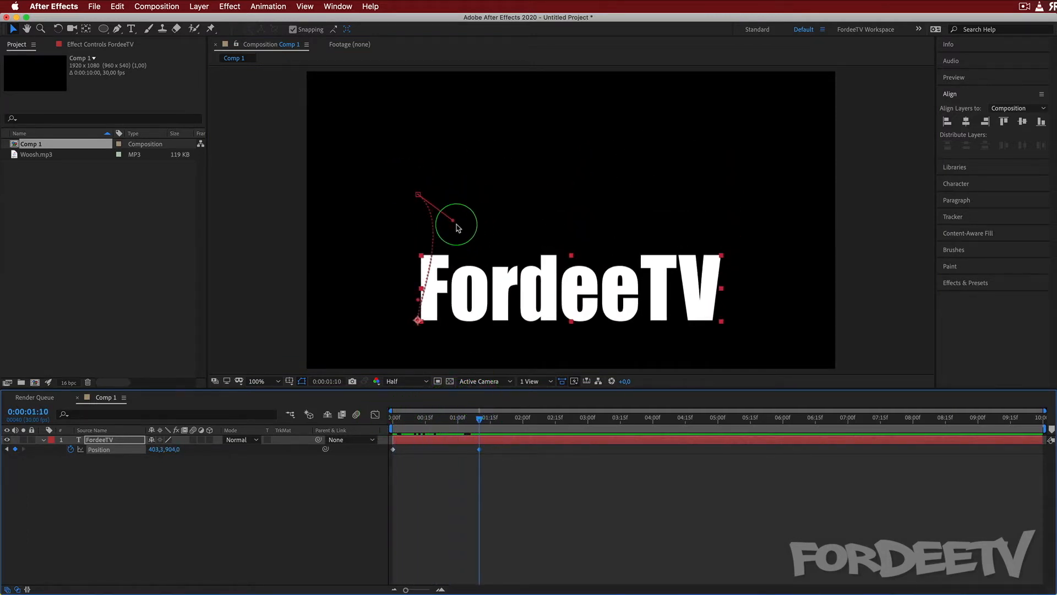
pyautogui.moveTo(455, 224); pyautogui.dragTo(333, 284)
pyautogui.moveTo(482, 401)
pyautogui.mouseDown()
pyautogui.moveTo(379, 391)
pyautogui.moveTo(479, 393)
pyautogui.mouseUp()
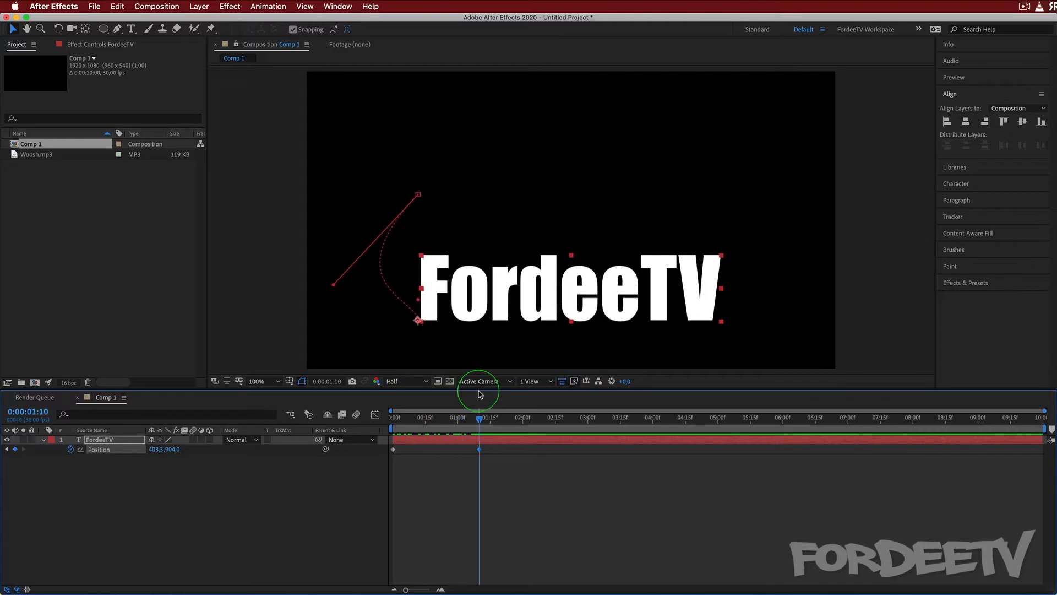
pyautogui.press('super+z')
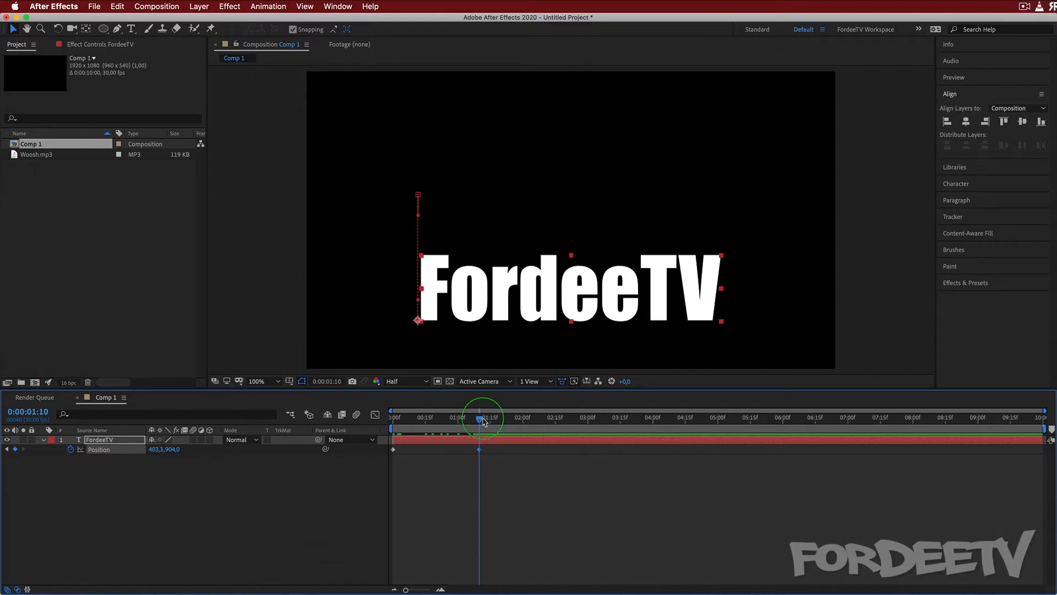
# - Shift the text sideways to Position 593,3, 904,0 at 0:00:01:10 and scrub through the resulting diagonal motion
pyautogui.moveTo(483, 421)
pyautogui.mouseDown()
pyautogui.moveTo(618, 422)
pyautogui.moveTo(457, 424)
pyautogui.moveTo(482, 432)
pyautogui.mouseUp()
pyautogui.moveTo(155, 448); pyautogui.dragTo(255, 436)
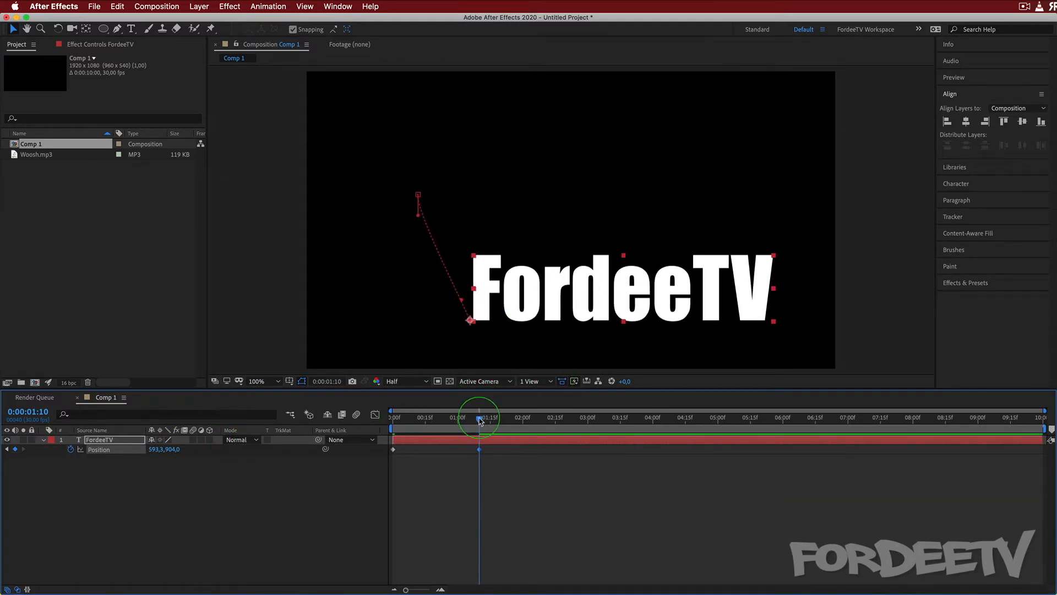
pyautogui.moveTo(479, 422); pyautogui.dragTo(363, 421)
pyautogui.moveTo(432, 421); pyautogui.dragTo(481, 421)
pyautogui.rightClick(479, 450)
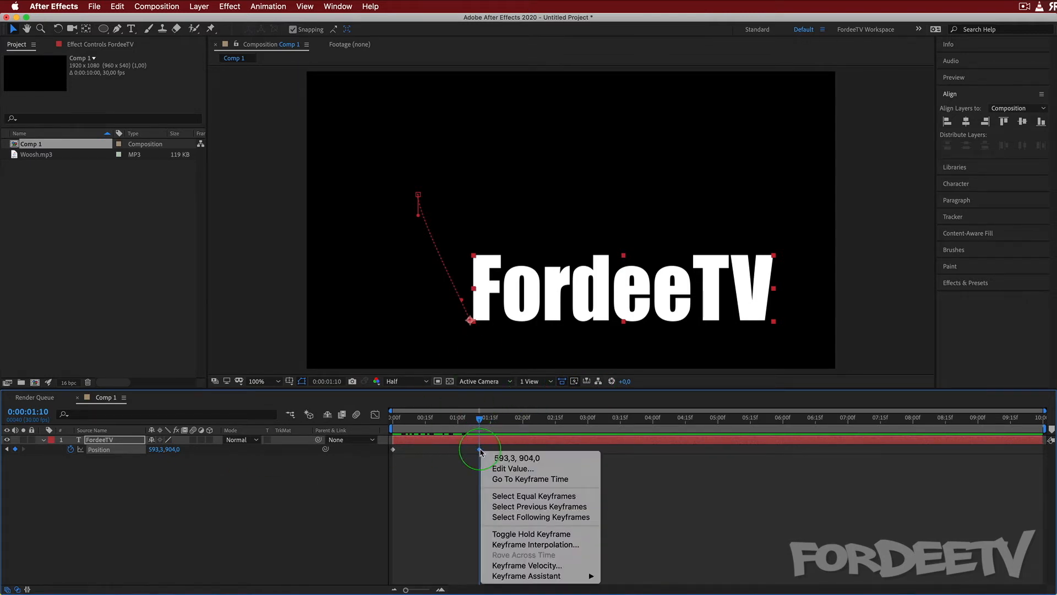
pyautogui.moveTo(503, 578)
pyautogui.click(456, 475)
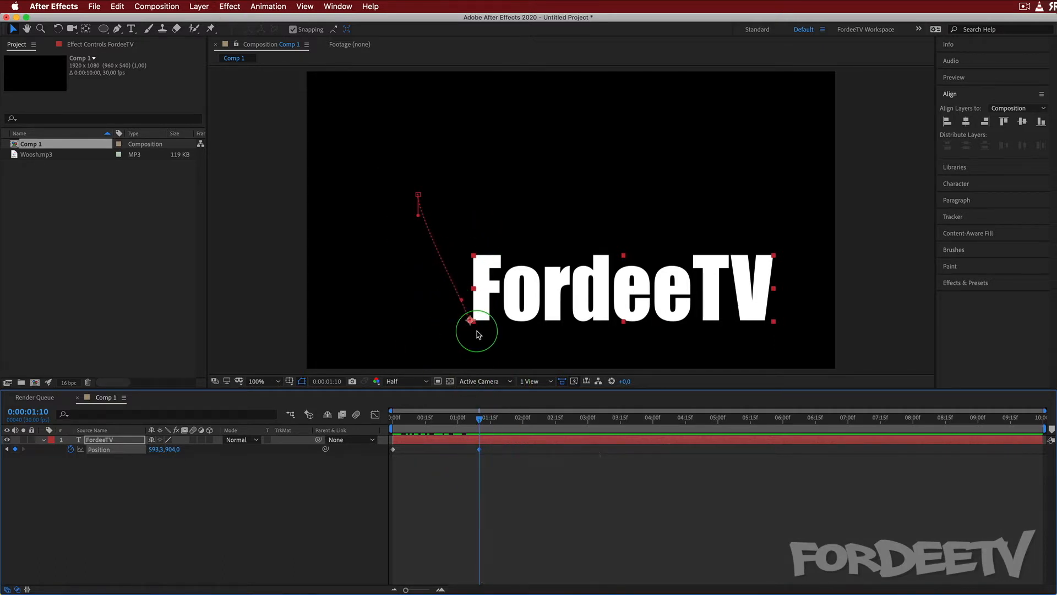
# - Try moving the text's anchor point to the center of the text with the Pan Behind tool, and undo the change
pyautogui.click(87, 29)
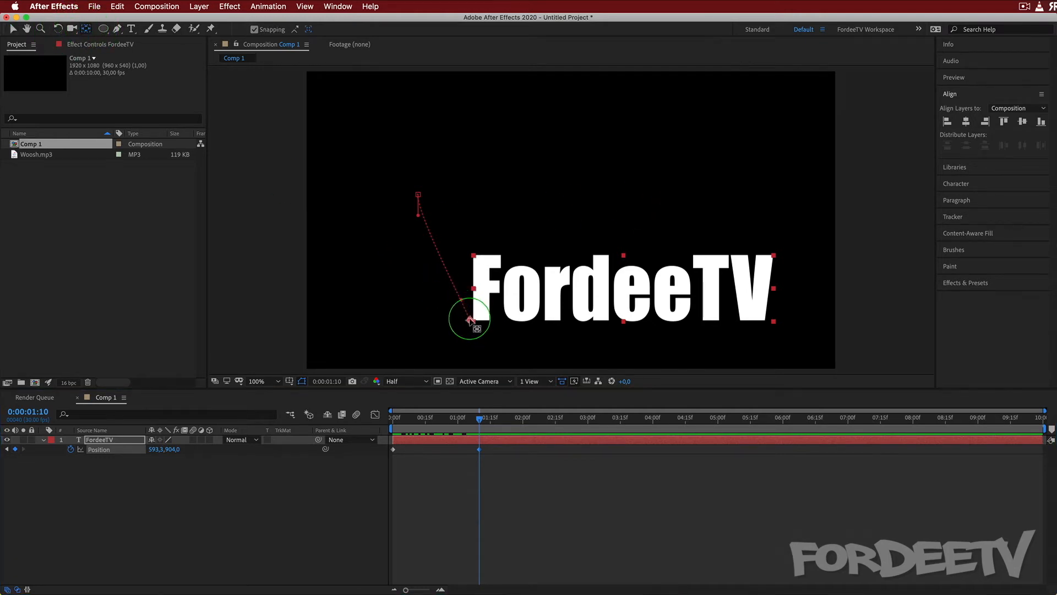
pyautogui.moveTo(470, 319); pyautogui.dragTo(638, 296)
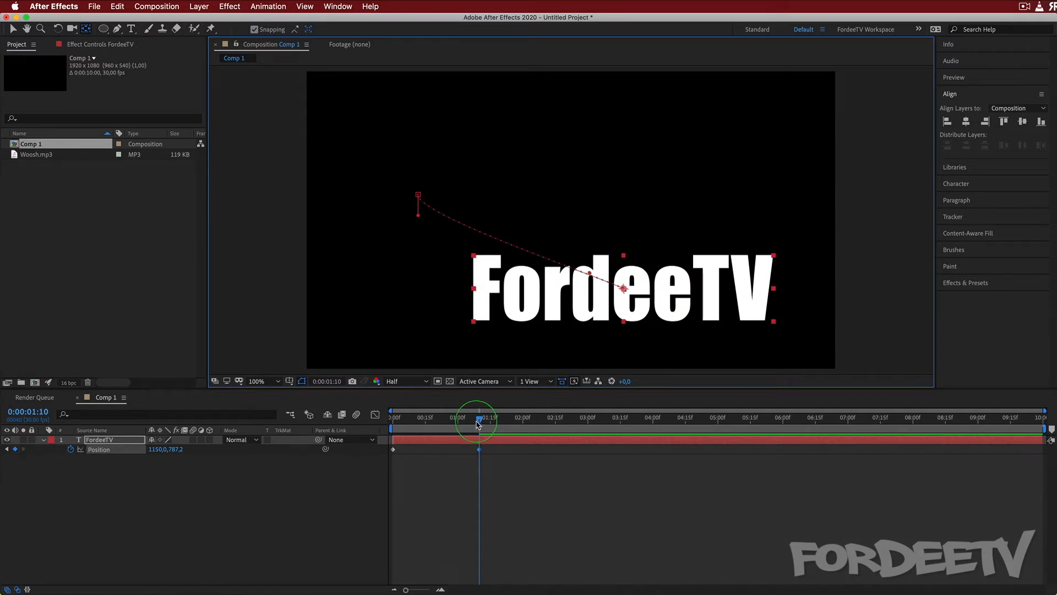
pyautogui.moveTo(478, 424); pyautogui.dragTo(545, 420)
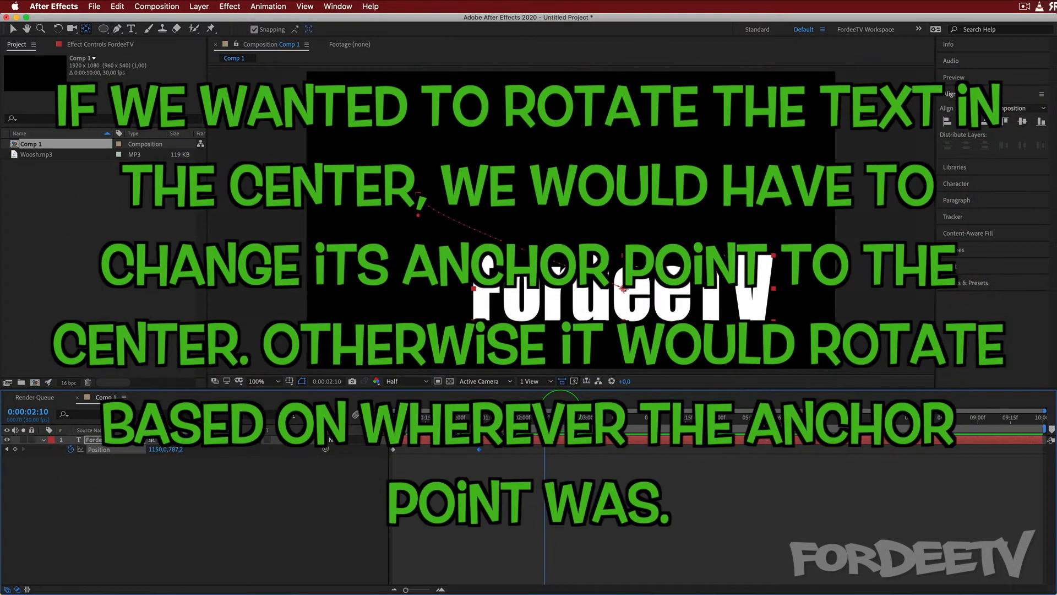
pyautogui.press('super+z')
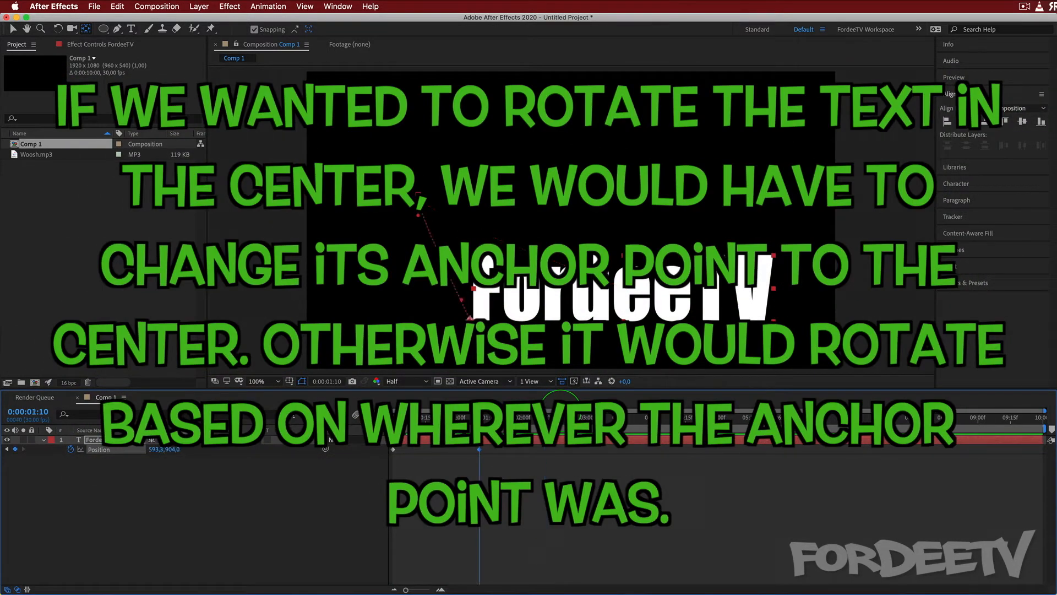
# - Go to the first Position keyframe and paste a copy of it at 0:00:02:13 to bring the text back to its start
pyautogui.rightClick(480, 451)
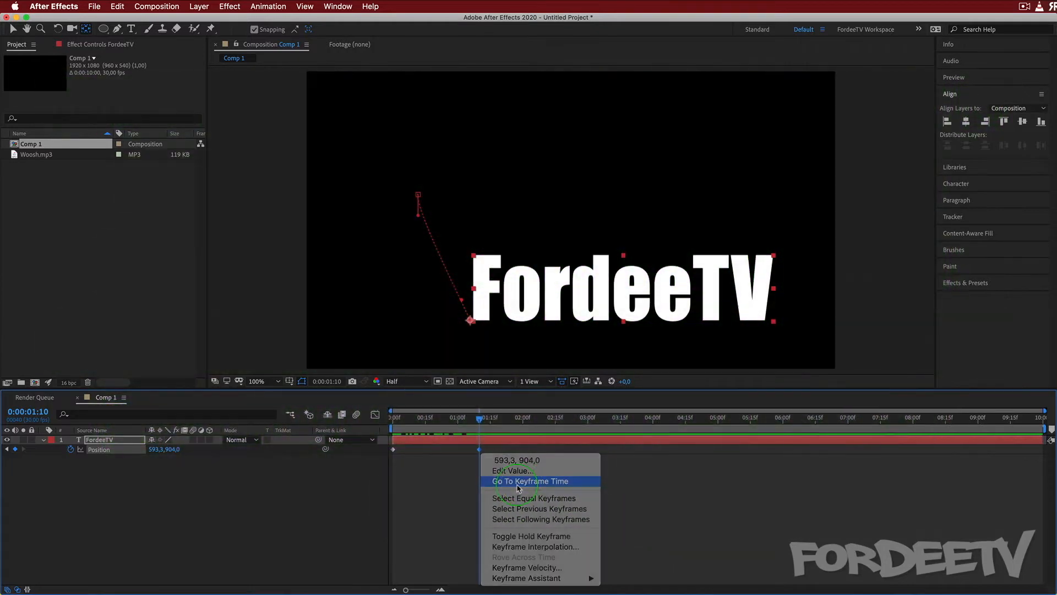
pyautogui.click(517, 481)
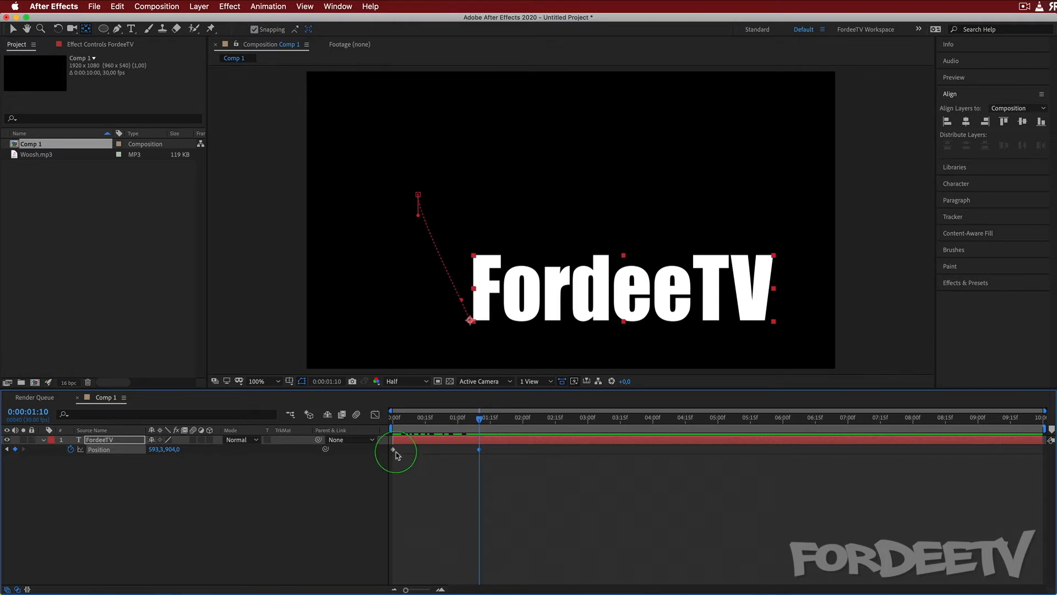
pyautogui.rightClick(393, 450)
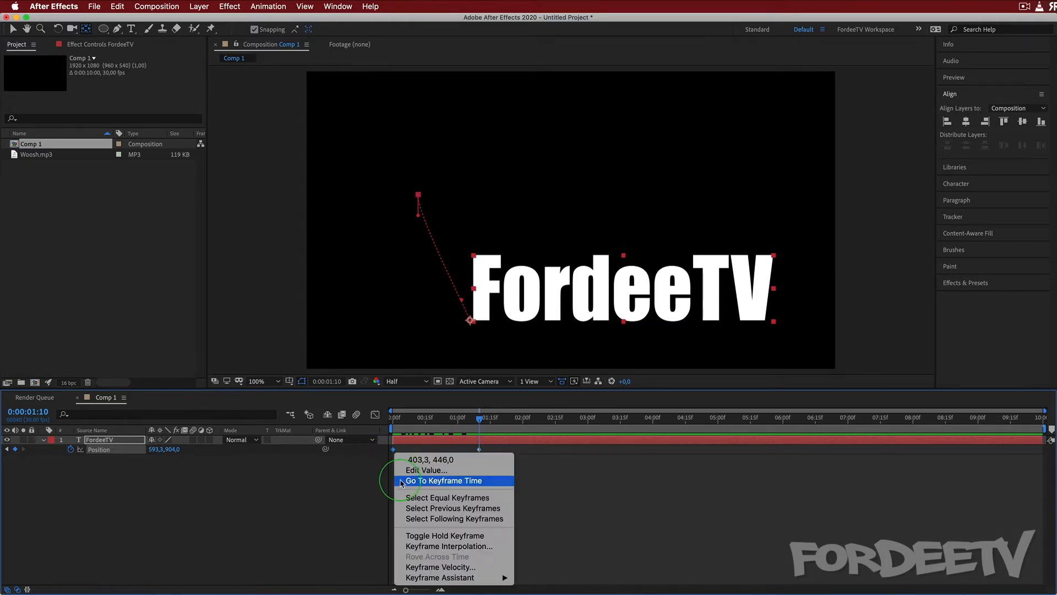
pyautogui.click(419, 480)
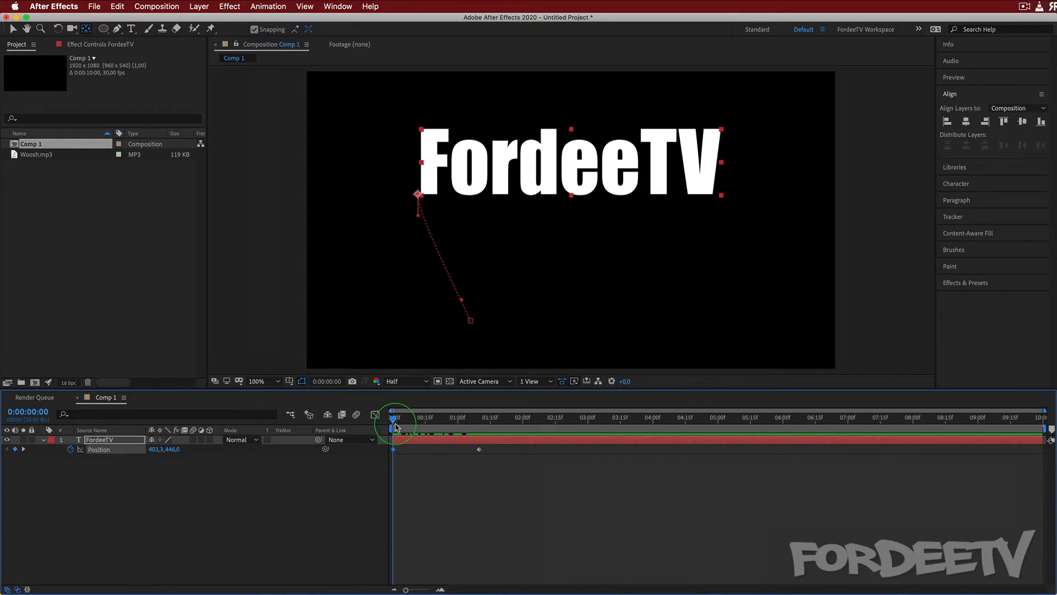
pyautogui.moveTo(395, 420); pyautogui.dragTo(559, 416)
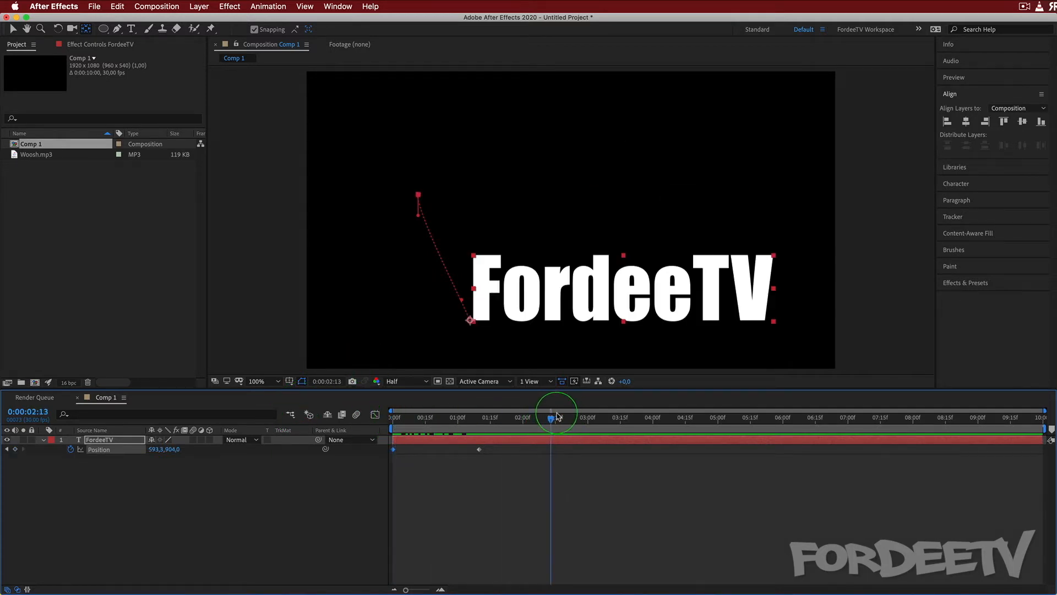
pyautogui.hotkey('ctrl', 'v')
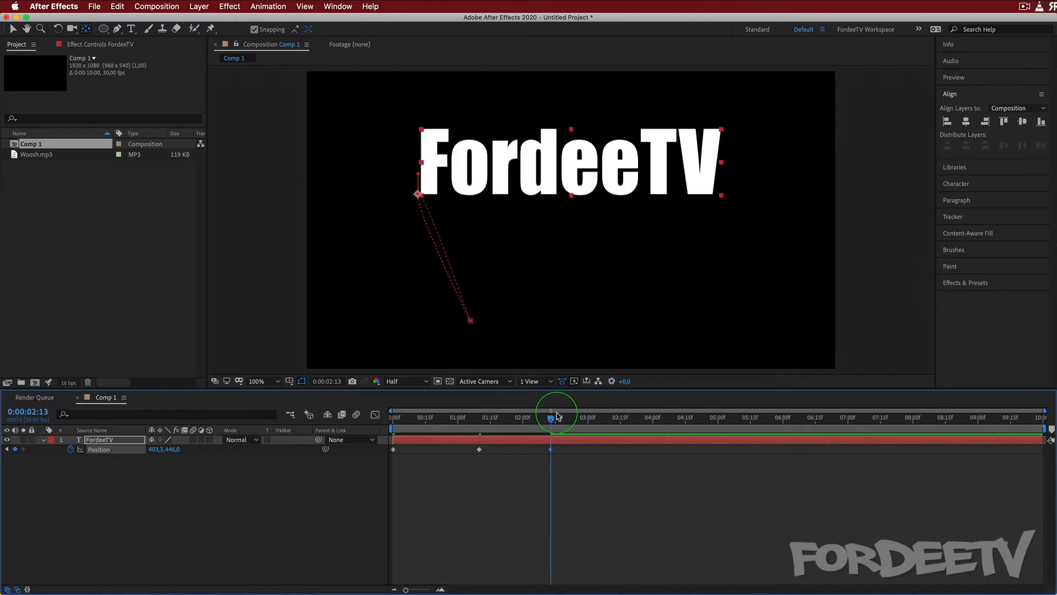
# - Play the position animation and scrub through it up to the last keyframe at 0:00:02:13
pyautogui.press('space')
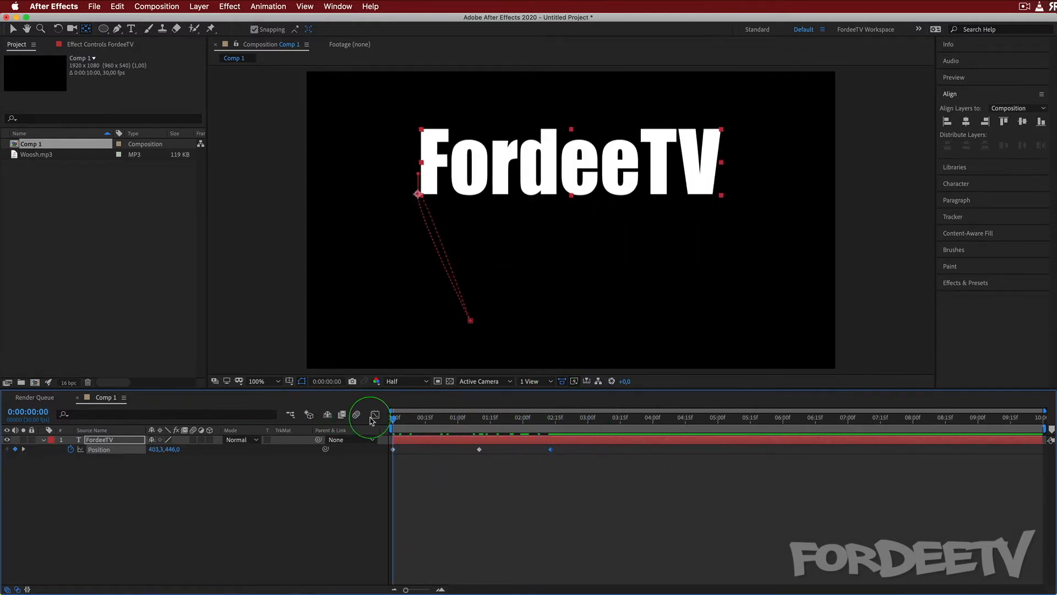
pyautogui.press('space')
pyautogui.moveTo(463, 419); pyautogui.dragTo(544, 422)
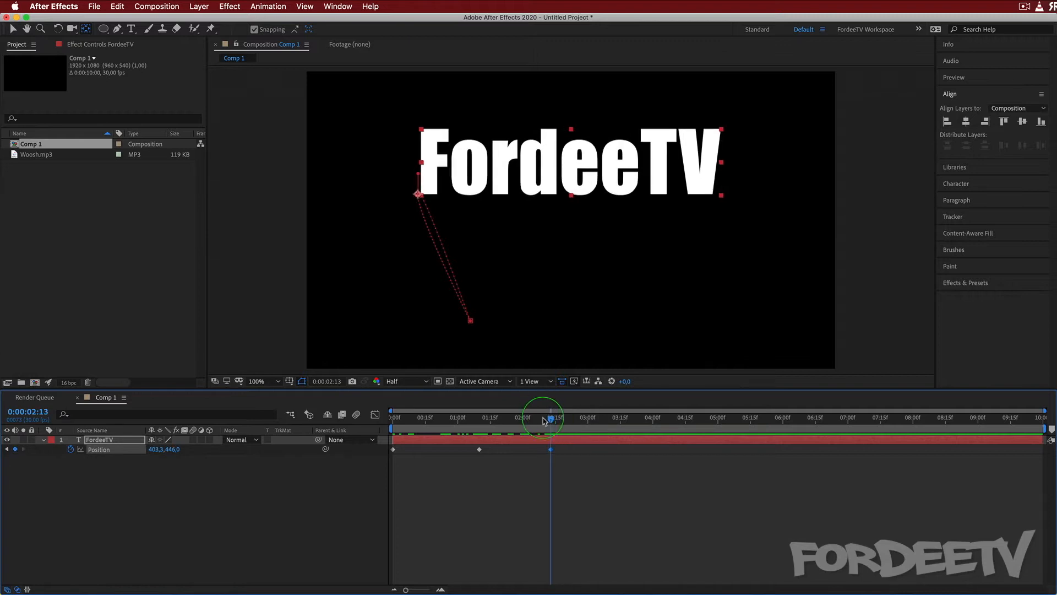
# - Select the Position keyframes with values equal to the last keyframe, and repeat this for the middle keyframe
pyautogui.rightClick(552, 450)
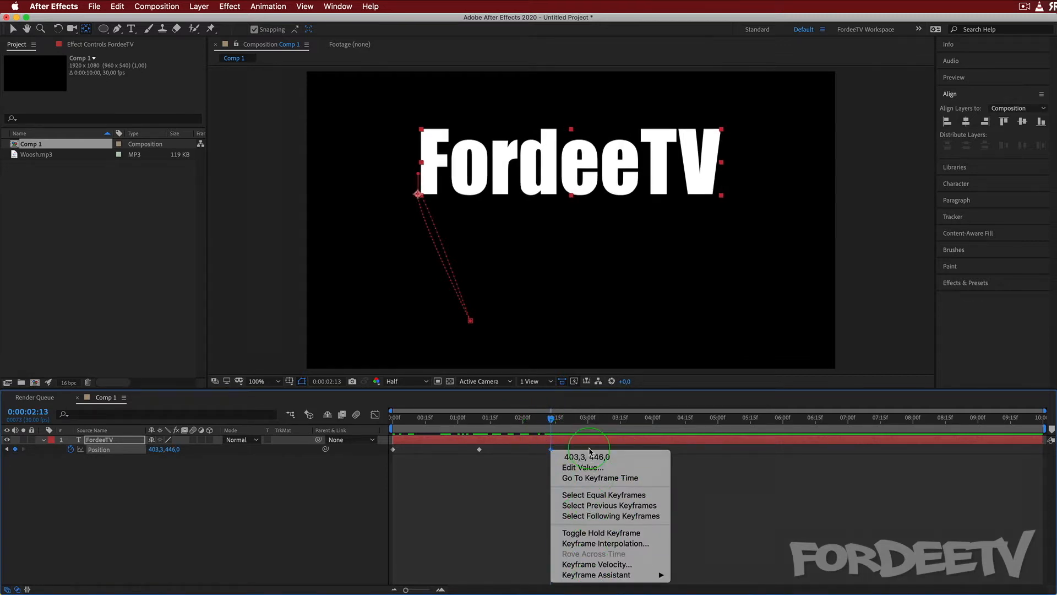
pyautogui.click(568, 495)
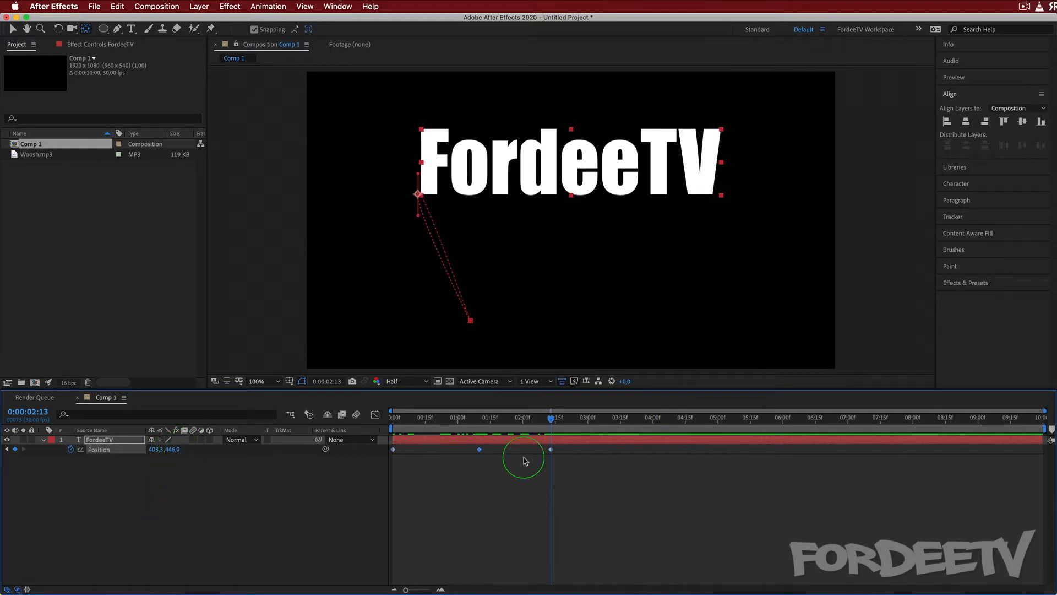
pyautogui.rightClick(480, 451)
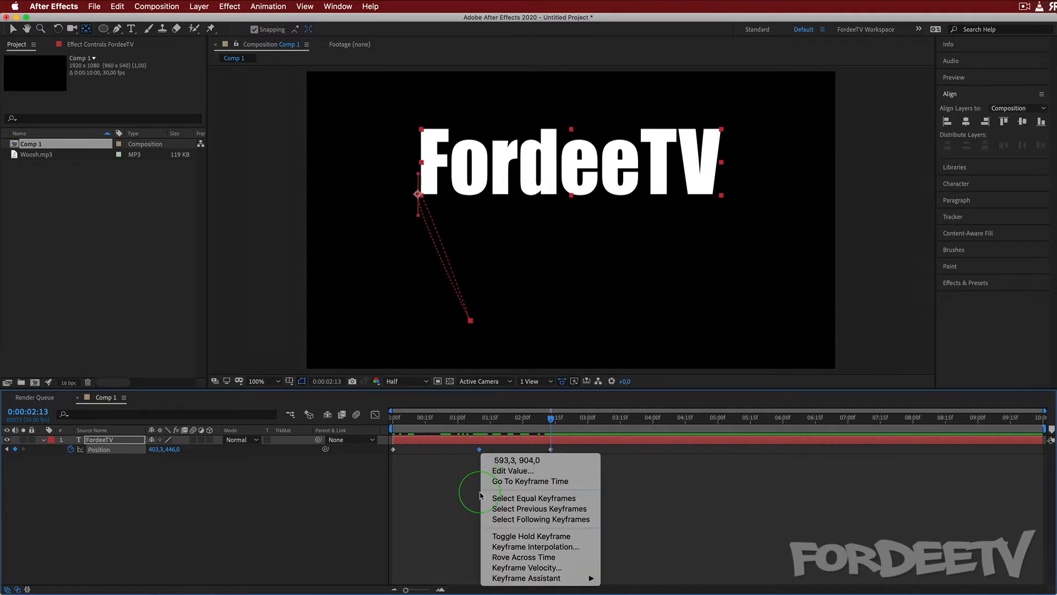
pyautogui.click(483, 503)
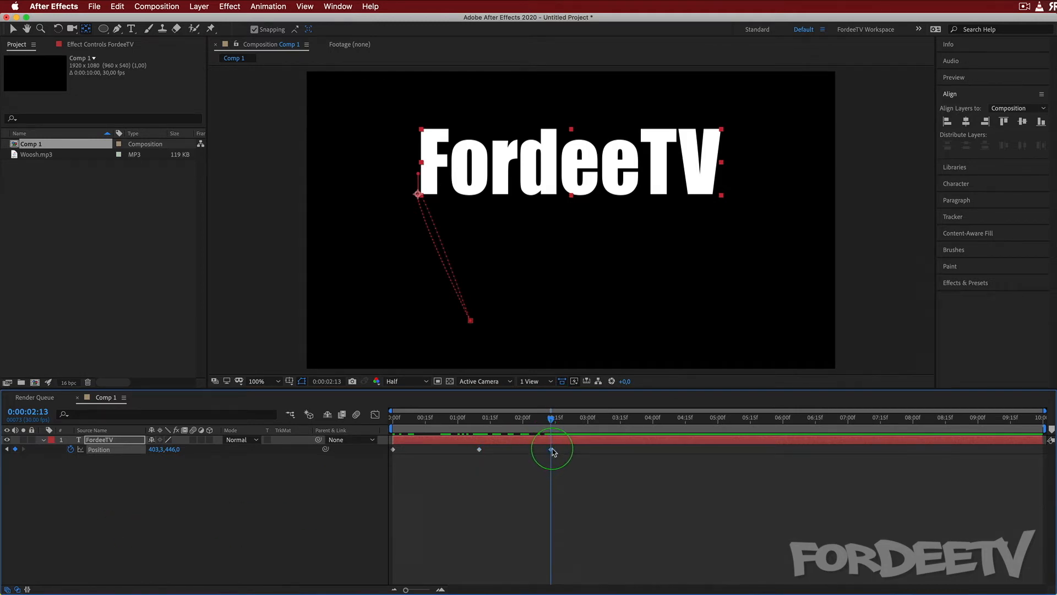
# - Set the Y position of the keyframe at 0:00:02:13 to 447 and select the keyframes equal to it
pyautogui.click(171, 449)
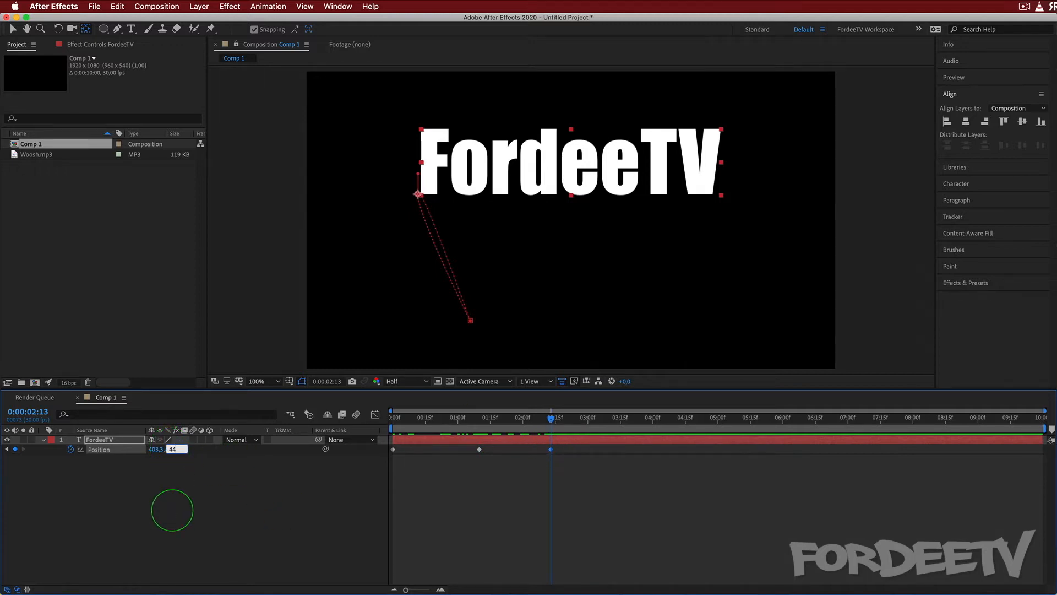
pyautogui.press('Return')
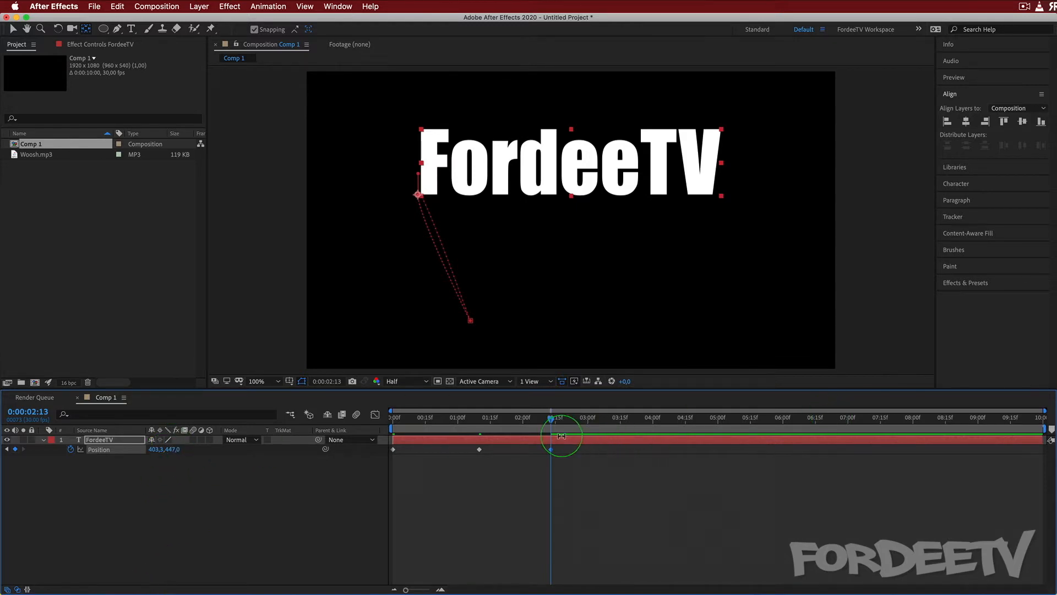
pyautogui.rightClick(551, 451)
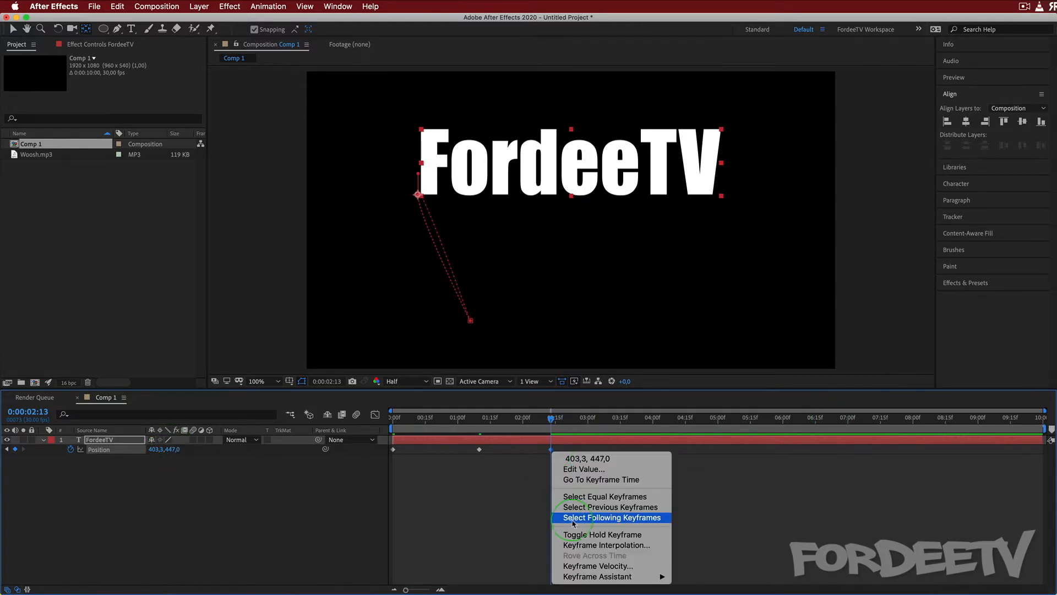
pyautogui.click(570, 498)
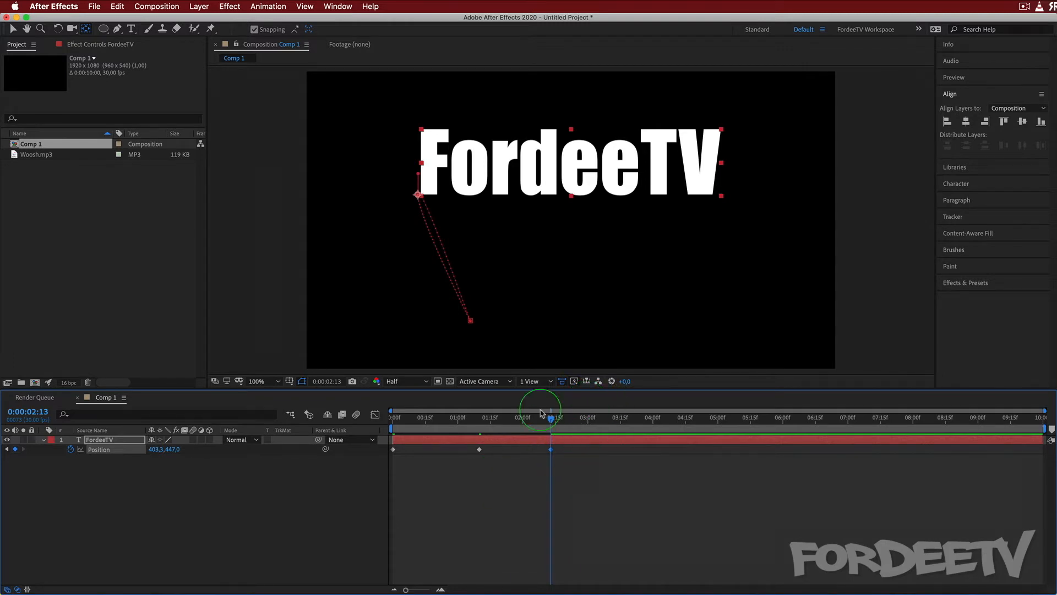
# - Select all Position keyframes previous to the one at 0:00:02:13, and clear the selection
pyautogui.rightClick(552, 450)
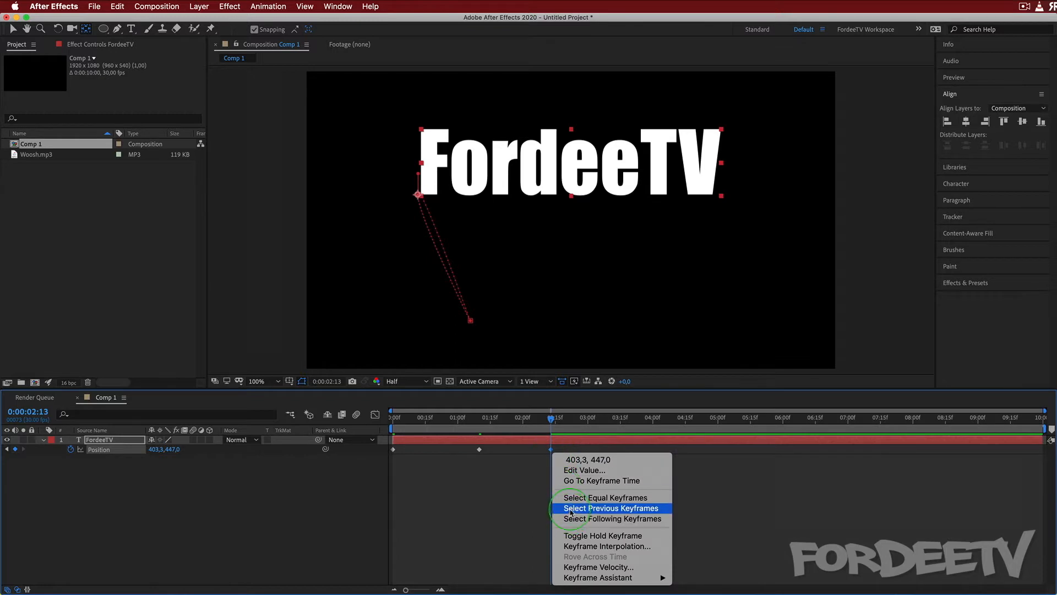
pyautogui.click(628, 509)
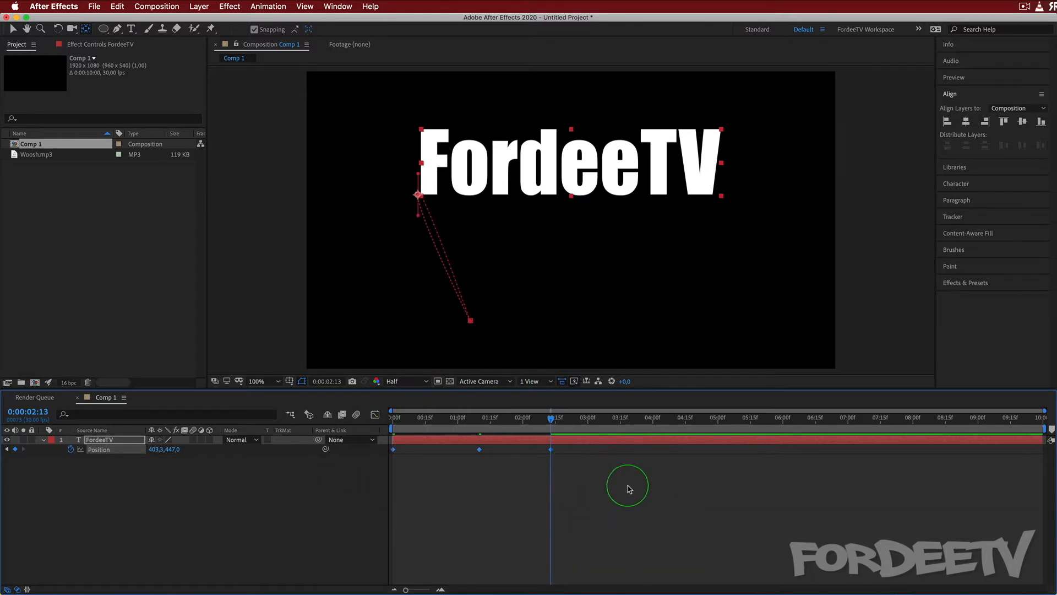
pyautogui.click(464, 474)
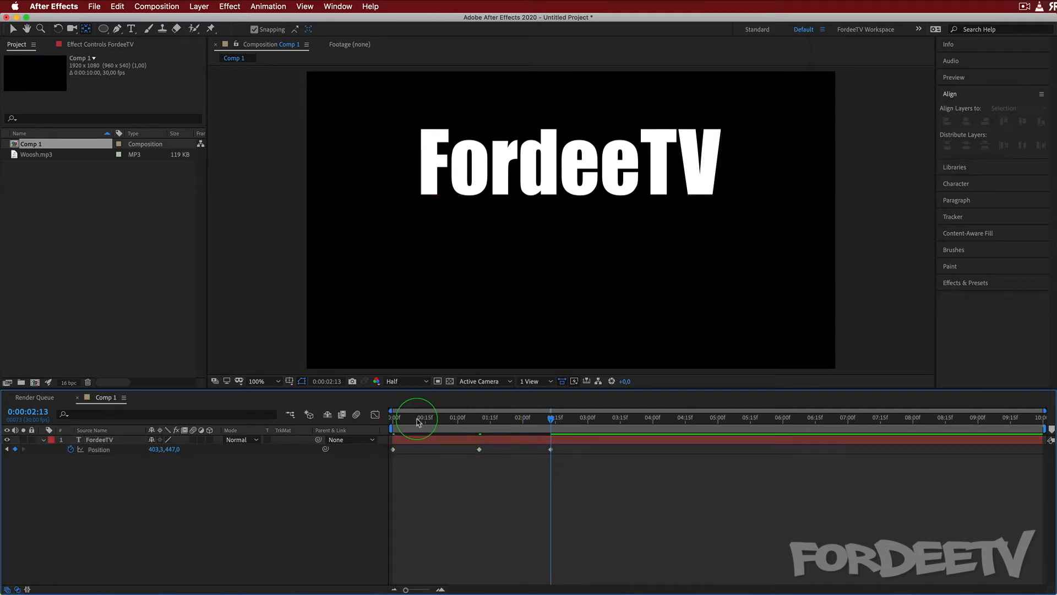
# - Return to 0:00:00:00 and select all keyframes following the first Position keyframe
pyautogui.moveTo(417, 420); pyautogui.dragTo(384, 432)
pyautogui.click(394, 450)
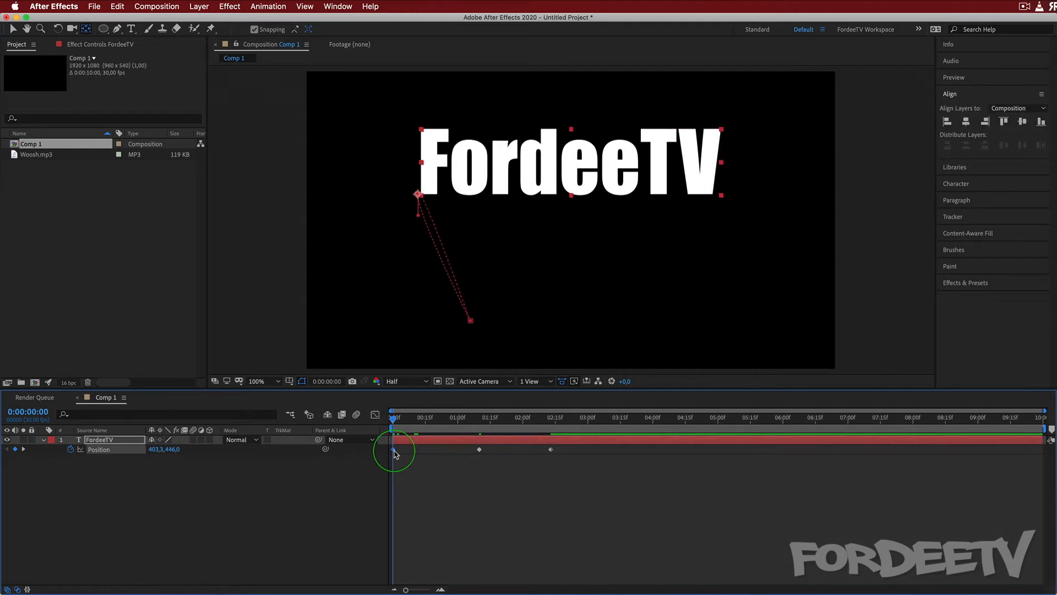
pyautogui.rightClick(394, 450)
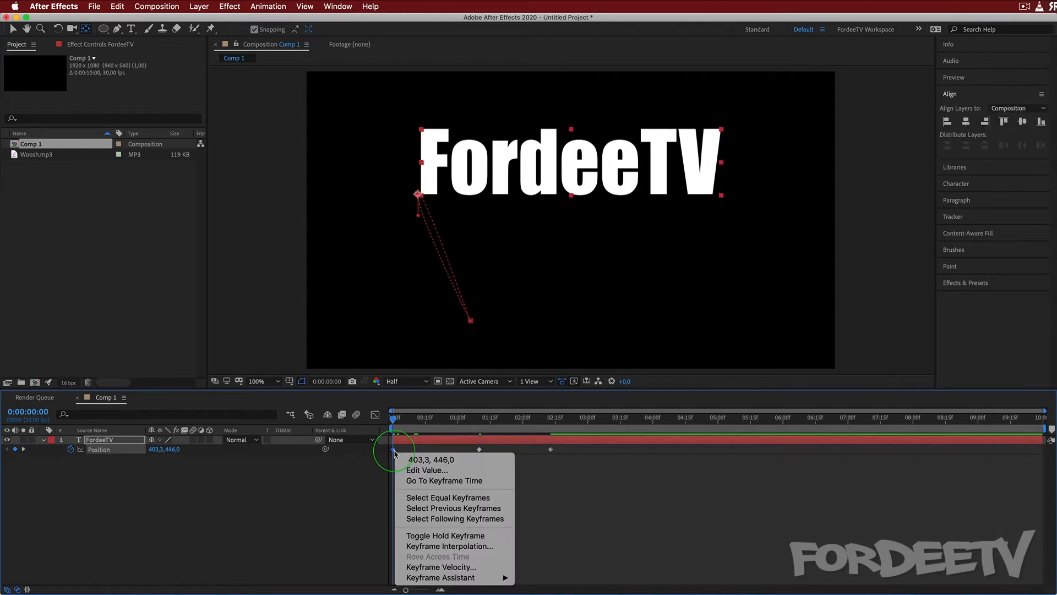
pyautogui.click(406, 519)
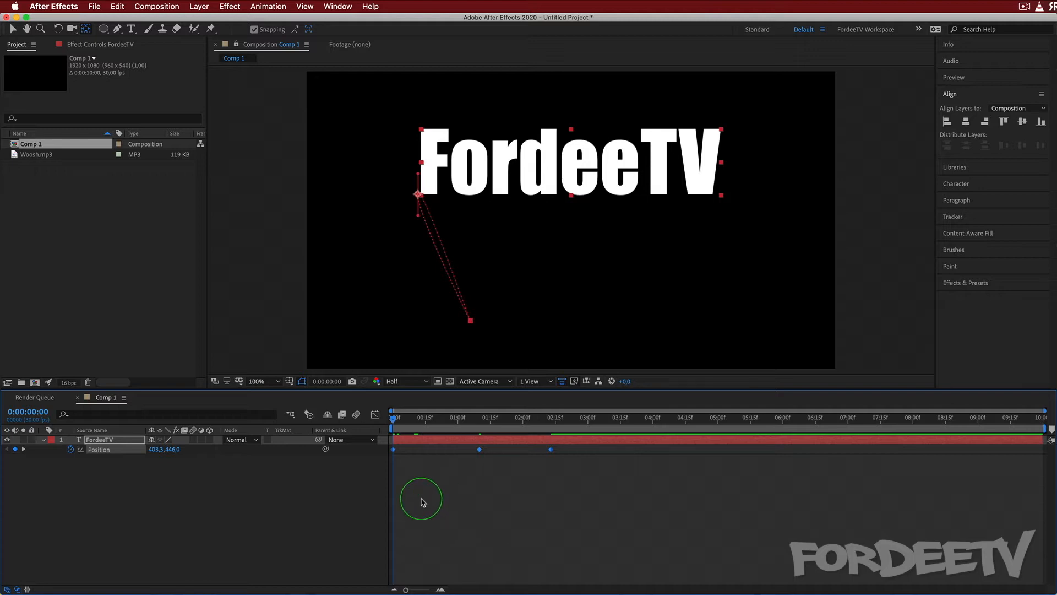
# - Jump to the composition's end and back to its start, and redisplay the collapsed FordeeTV layer's Position property
pyautogui.click(43, 439)
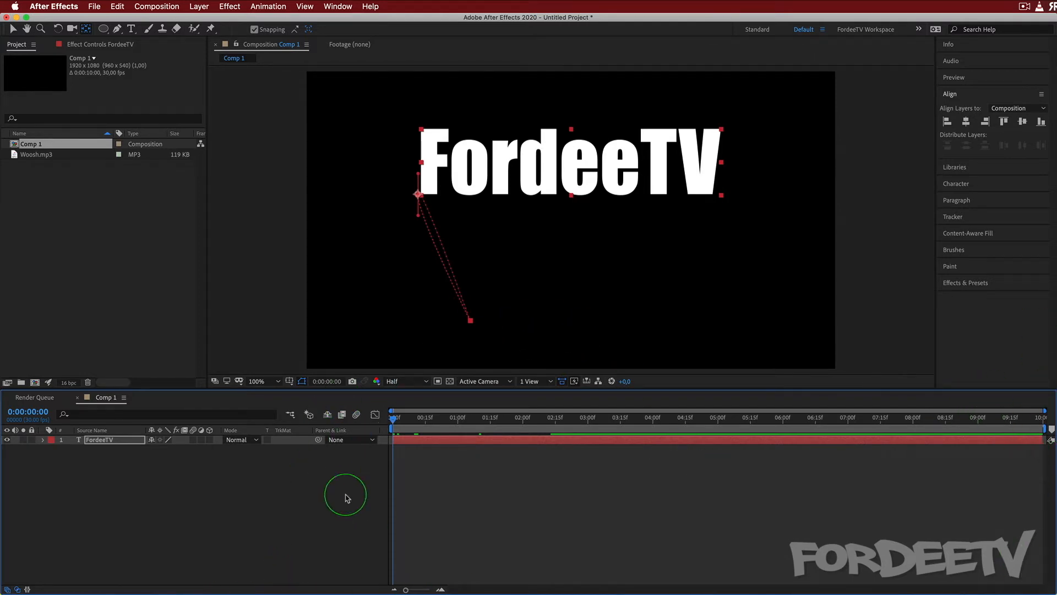
pyautogui.press('End')
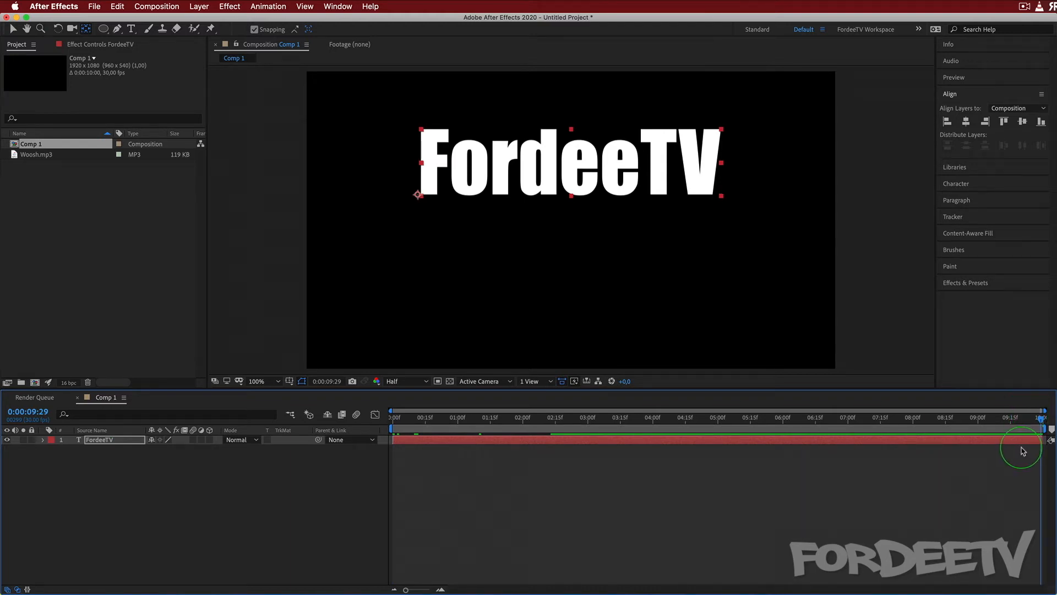
pyautogui.press('Home')
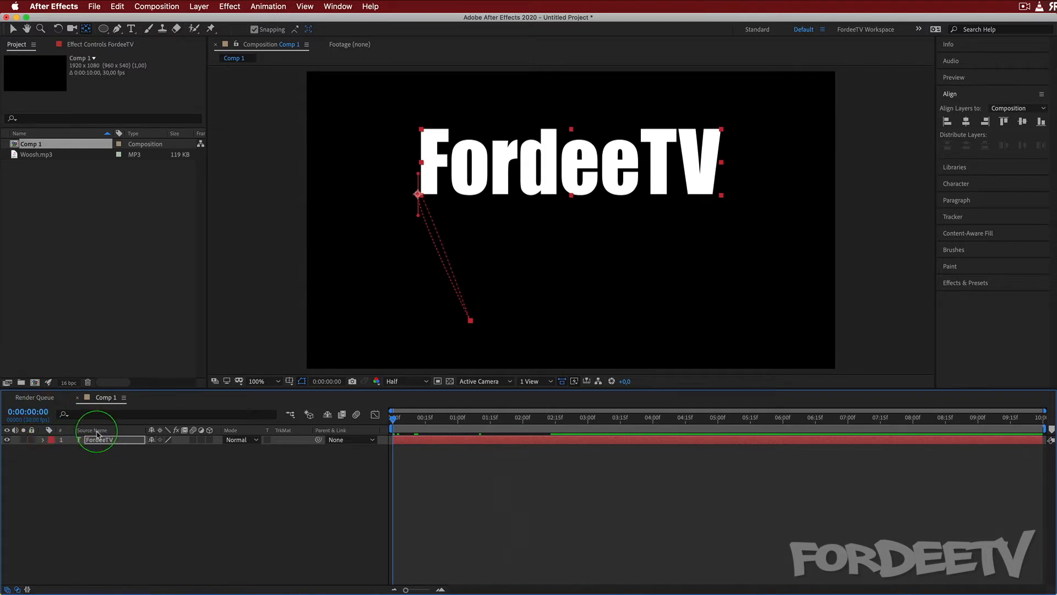
pyautogui.click(97, 440)
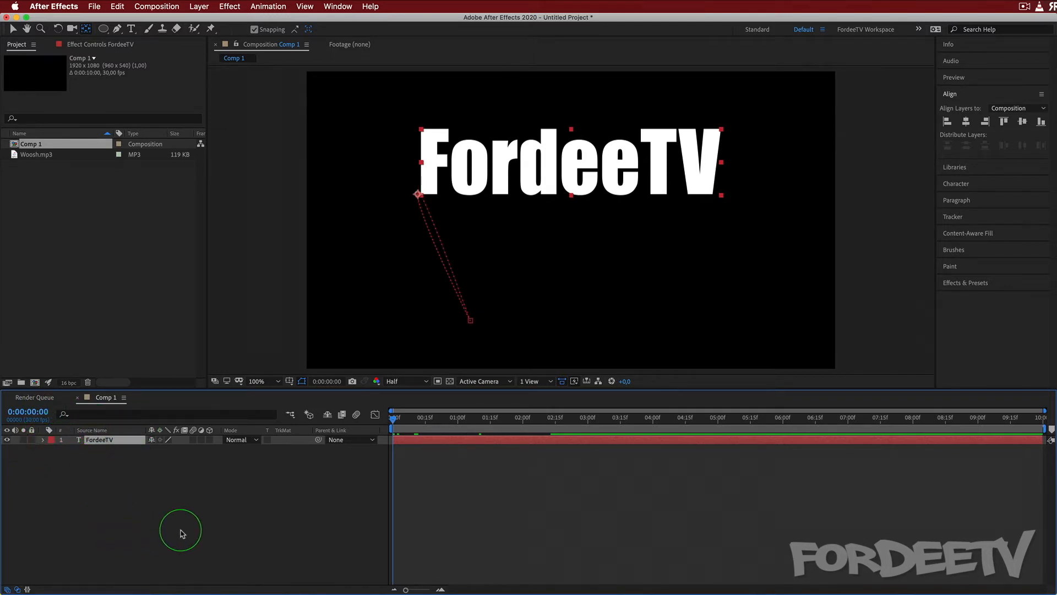
pyautogui.press('p')
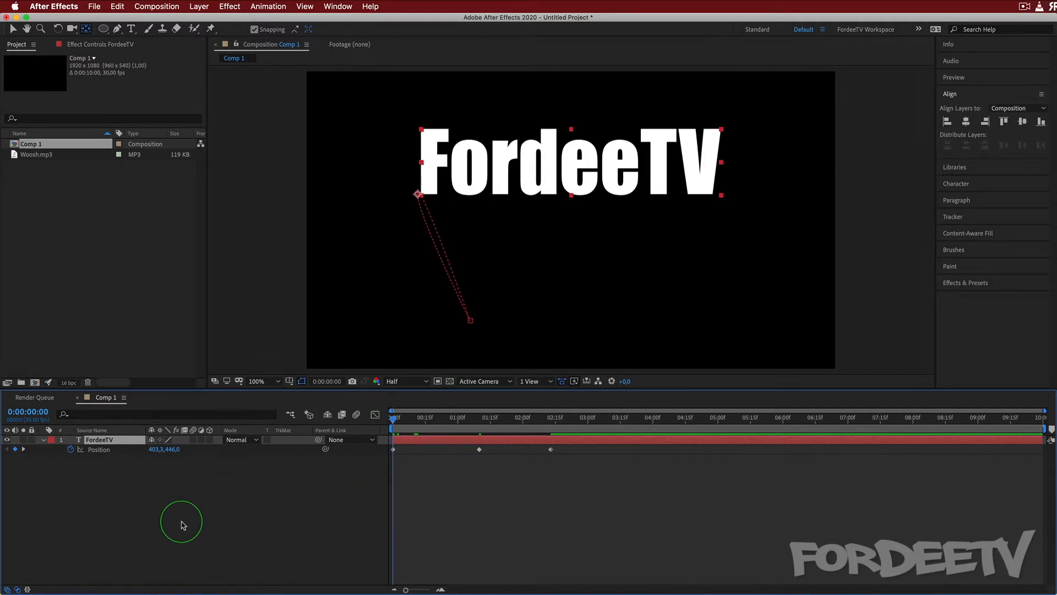
# - Step the current time forward through the Position keyframes to the composition's end and back to the keyframe at 0:00:02:13
pyautogui.press('k')
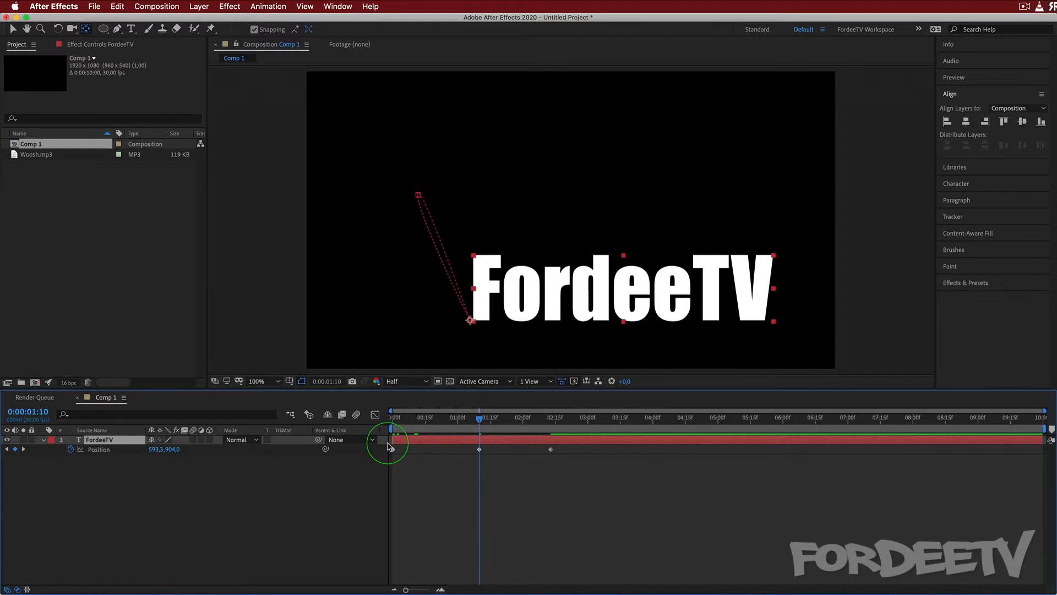
pyautogui.click(432, 417)
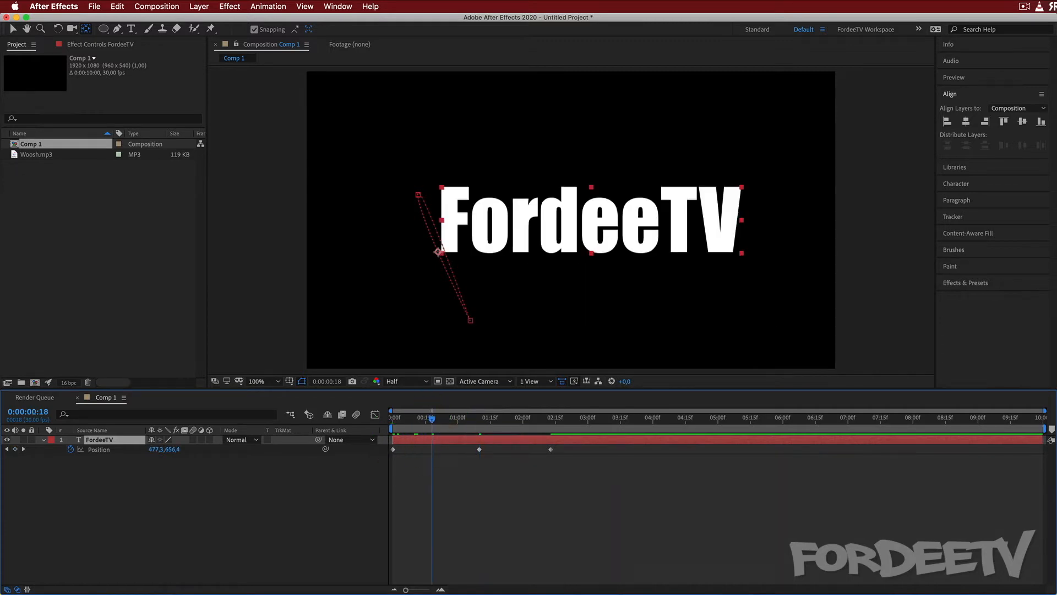
pyautogui.press('k')
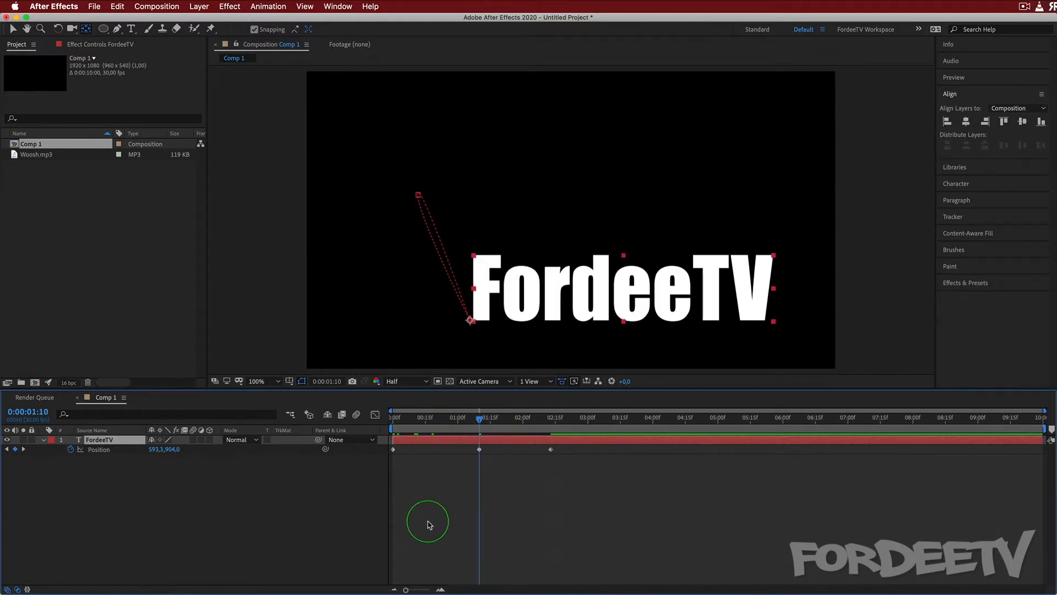
pyautogui.press('k')
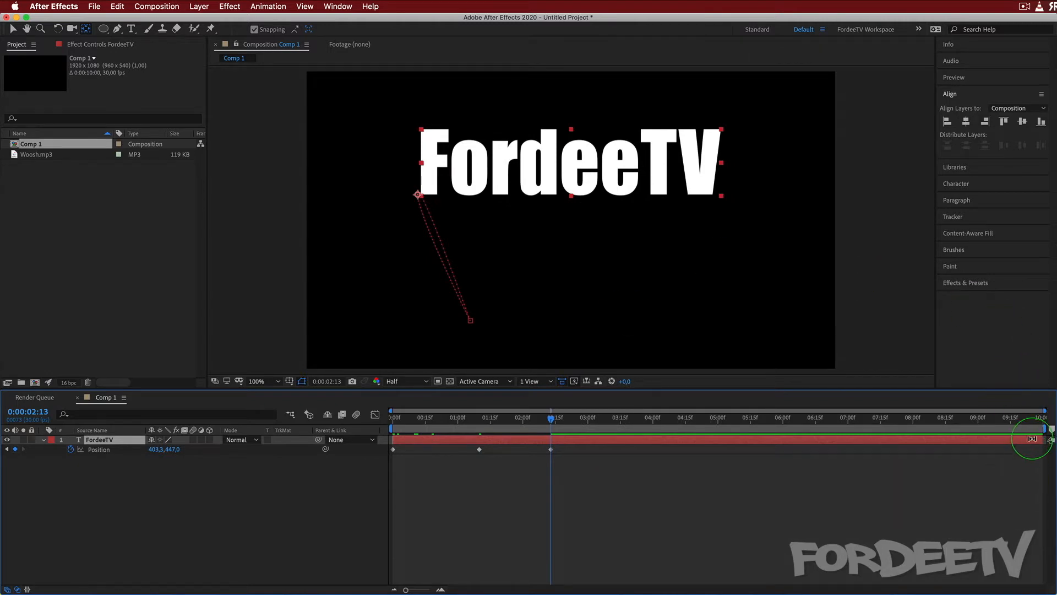
pyautogui.press('End')
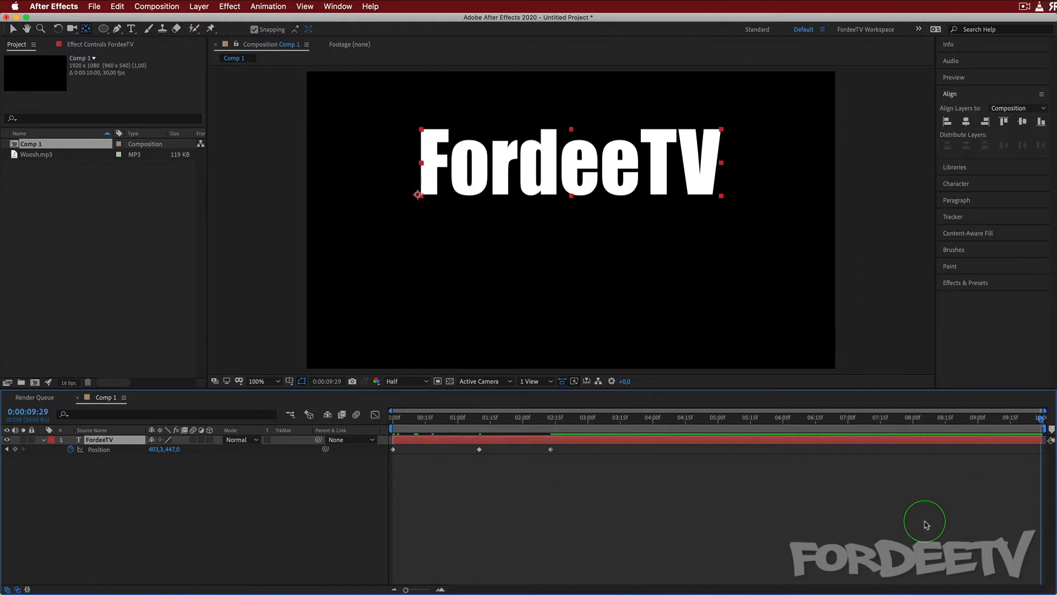
pyautogui.click(727, 416)
pyautogui.press('j')
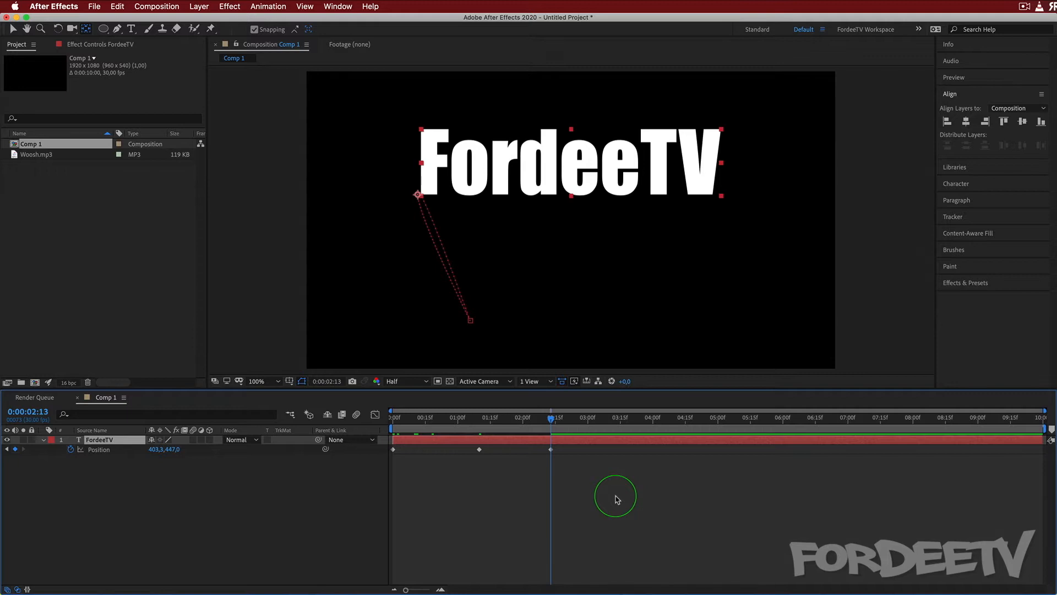
# - Make the 0:00:02:13 Position keyframe a hold keyframe and move the text to Position 689,3, 771,0 at 0:00:04:01
pyautogui.rightClick(552, 450)
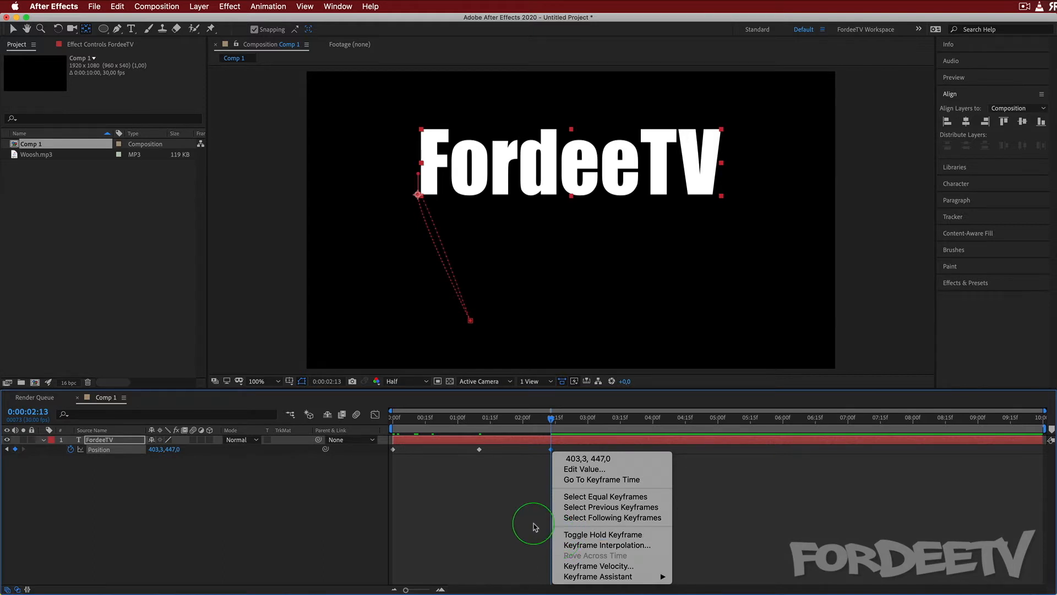
pyautogui.click(569, 534)
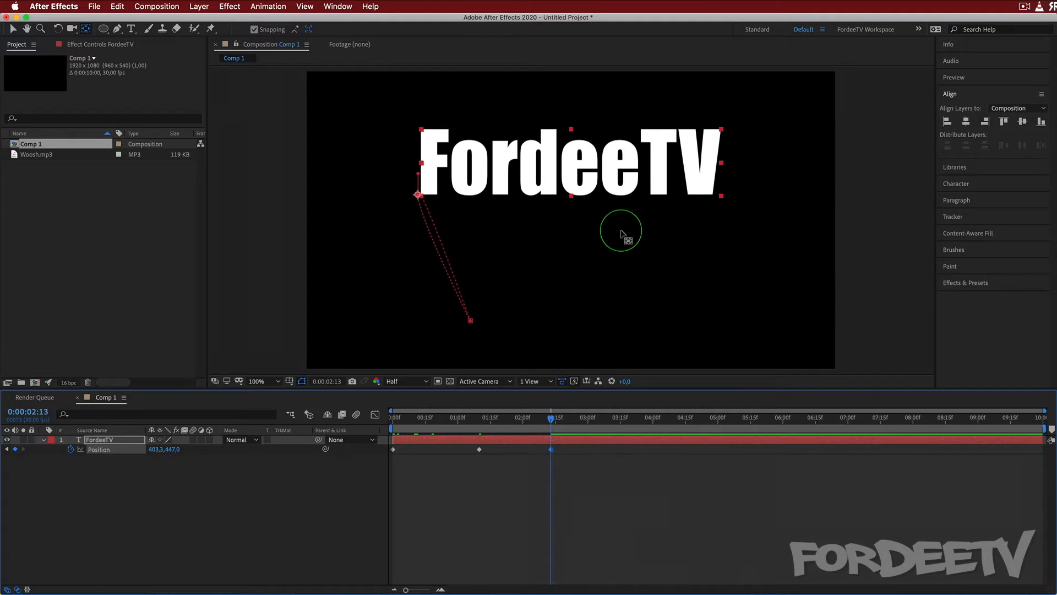
pyautogui.moveTo(552, 418); pyautogui.dragTo(655, 419)
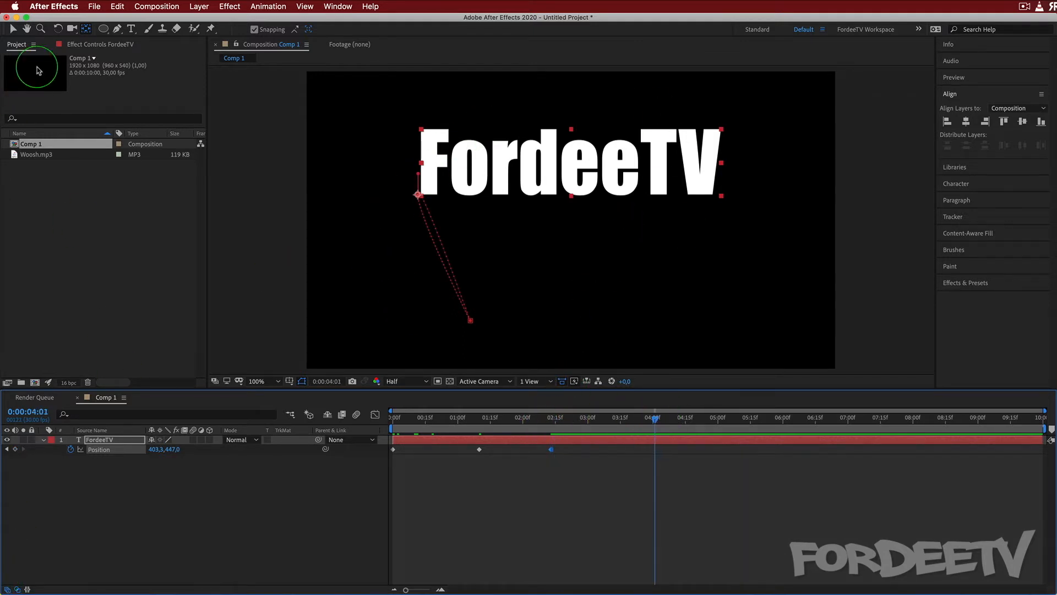
pyautogui.click(13, 29)
pyautogui.moveTo(532, 175); pyautogui.dragTo(610, 263)
# - Play the animation from 0:00:00:00 to check how the text jumps after the hold keyframe
pyautogui.click(656, 428)
pyautogui.moveTo(655, 421); pyautogui.dragTo(393, 412)
pyautogui.press('space')
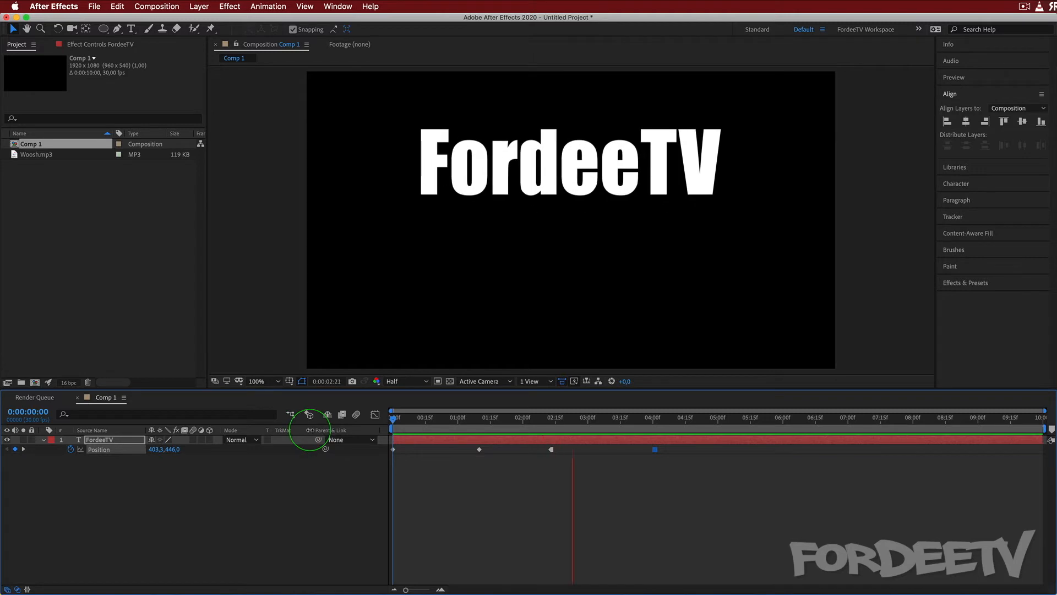
pyautogui.press('space')
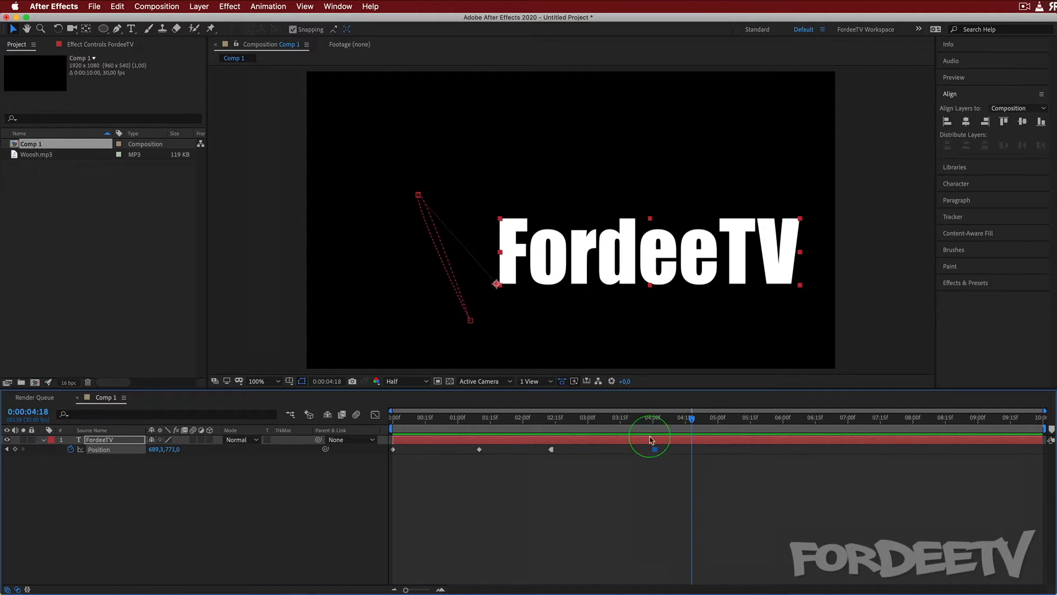
# - Move the text to Position 515,3, 435,0 at 0:00:04:18 and toggle hold off for the keyframes at 0:00:04:01 and 0:00:04:18
pyautogui.moveTo(671, 259); pyautogui.dragTo(624, 167)
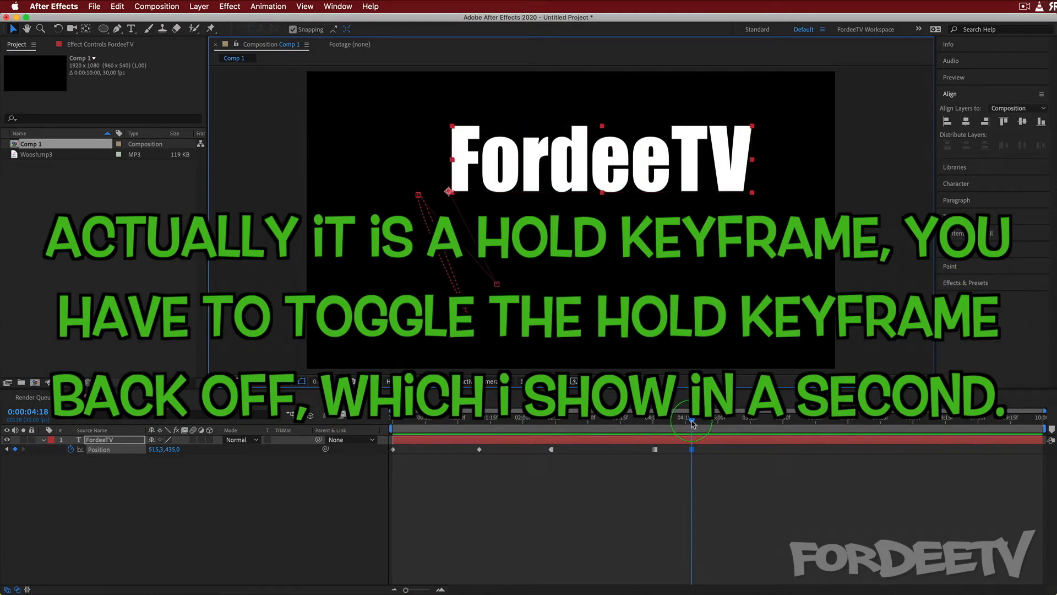
pyautogui.moveTo(693, 424); pyautogui.dragTo(656, 431)
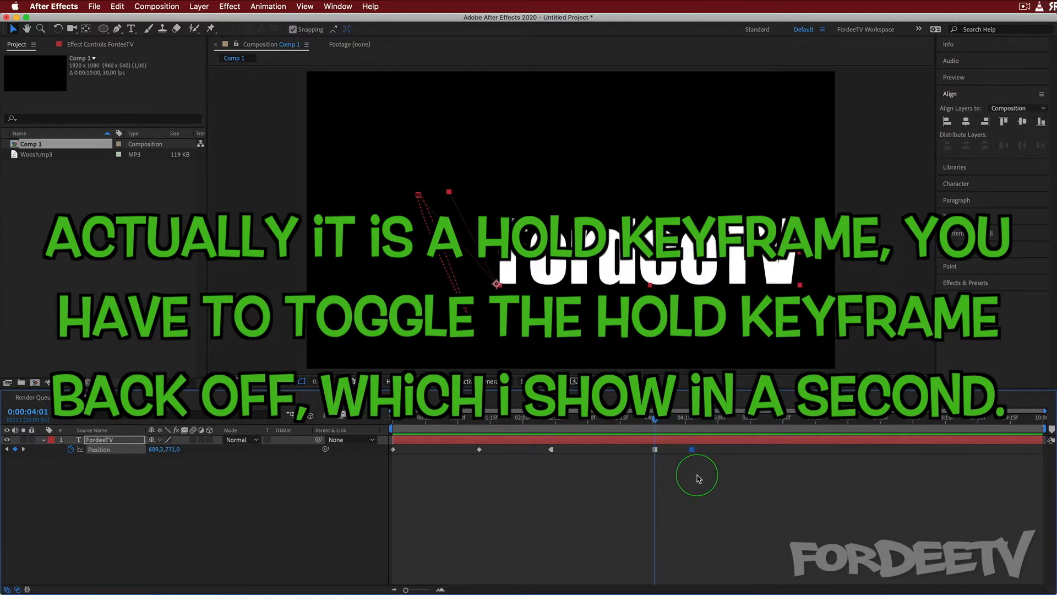
pyautogui.click(655, 449)
pyautogui.rightClick(655, 451)
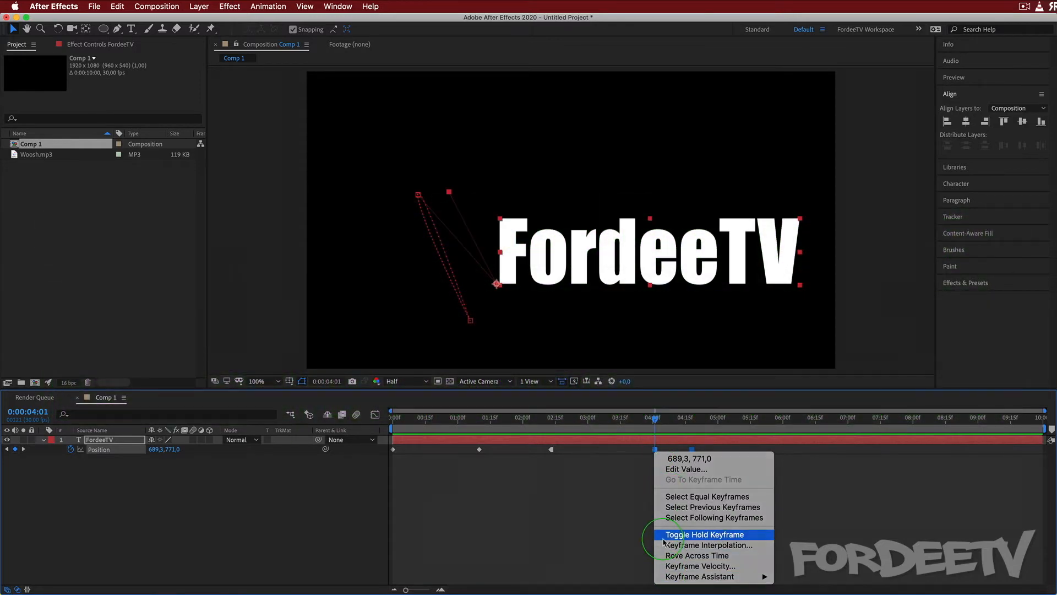
pyautogui.click(663, 538)
# - Play the animation from 0:00:02:13 to check the text's motion between the last two keyframes
pyautogui.moveTo(664, 422); pyautogui.dragTo(554, 430)
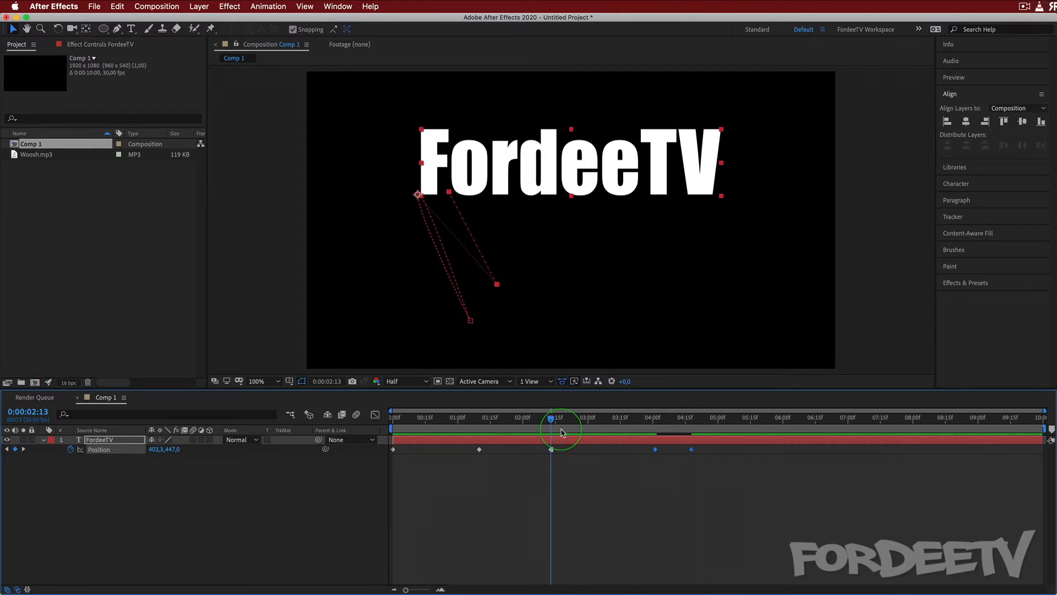
pyautogui.press('super+shift+h')
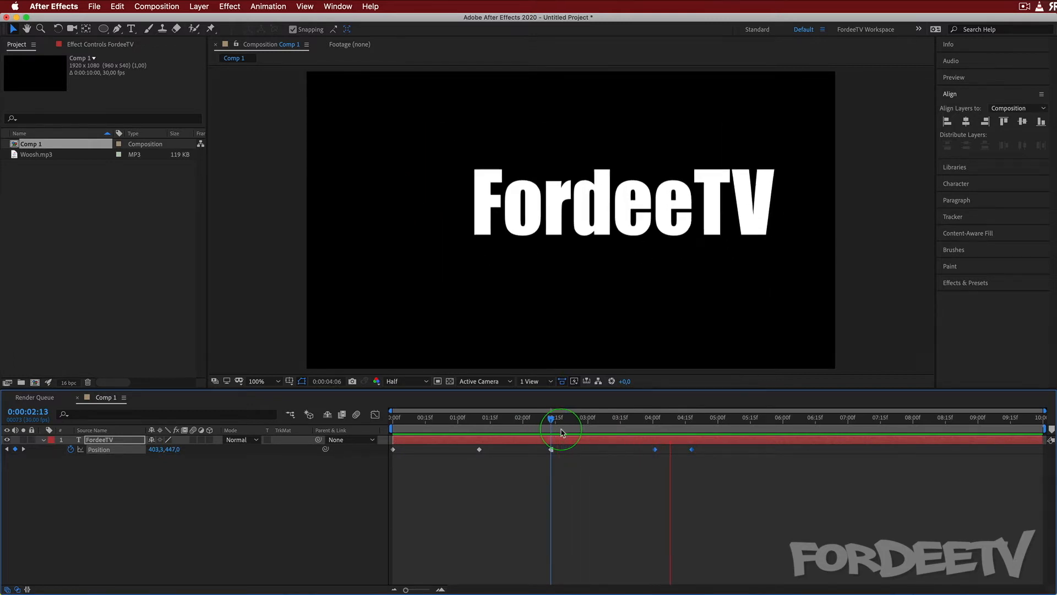
pyautogui.press('space')
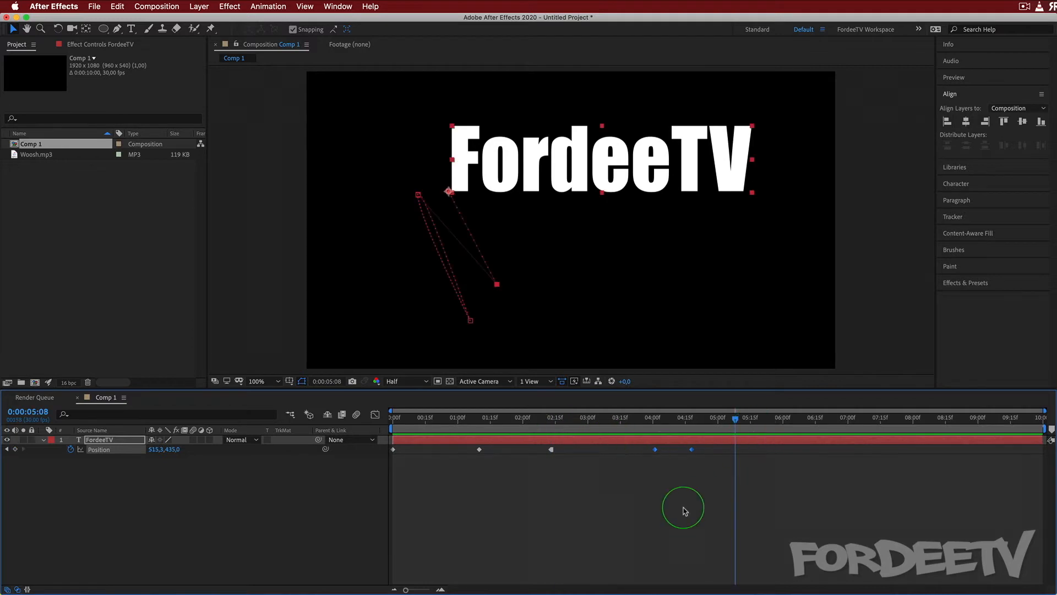
pyautogui.rightClick(692, 451)
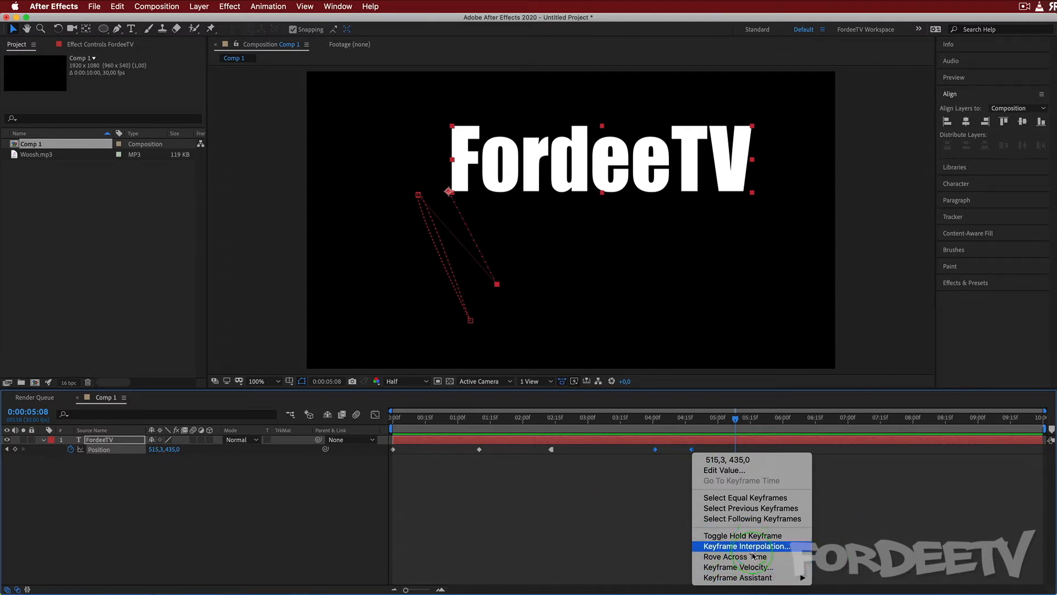
pyautogui.click(517, 509)
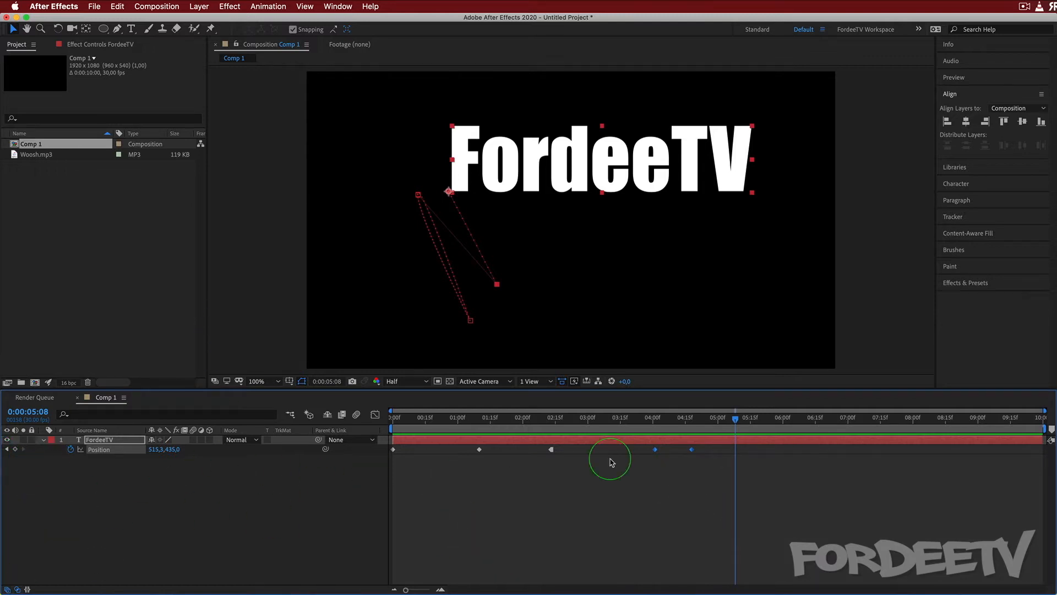
# - Clear all Position keyframes of the FordeeTV layer and add a fresh Position keyframe at 0:00:00:00
pyautogui.moveTo(735, 425); pyautogui.dragTo(376, 394)
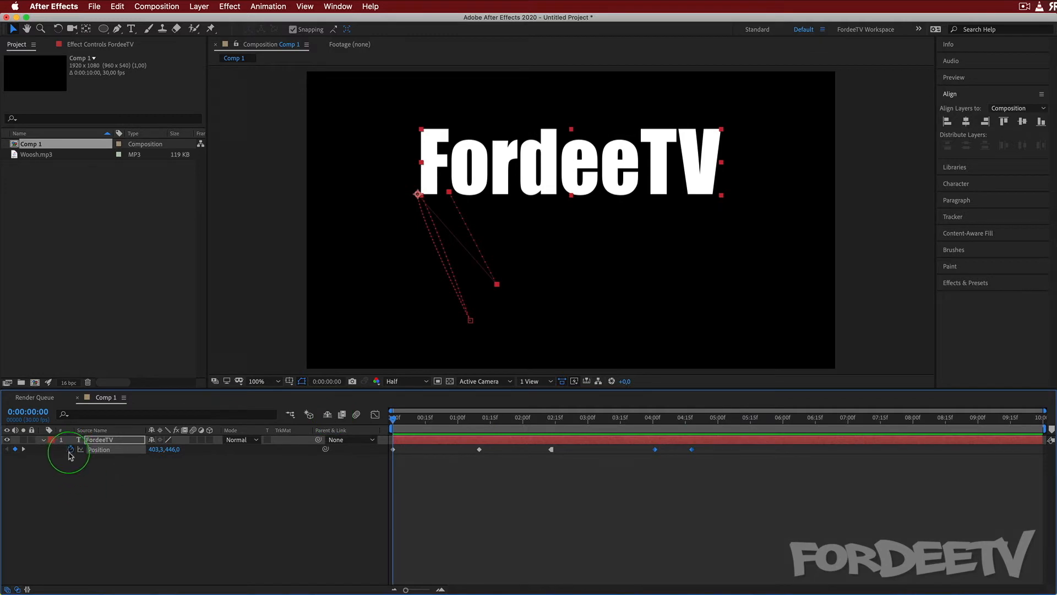
pyautogui.click(70, 449)
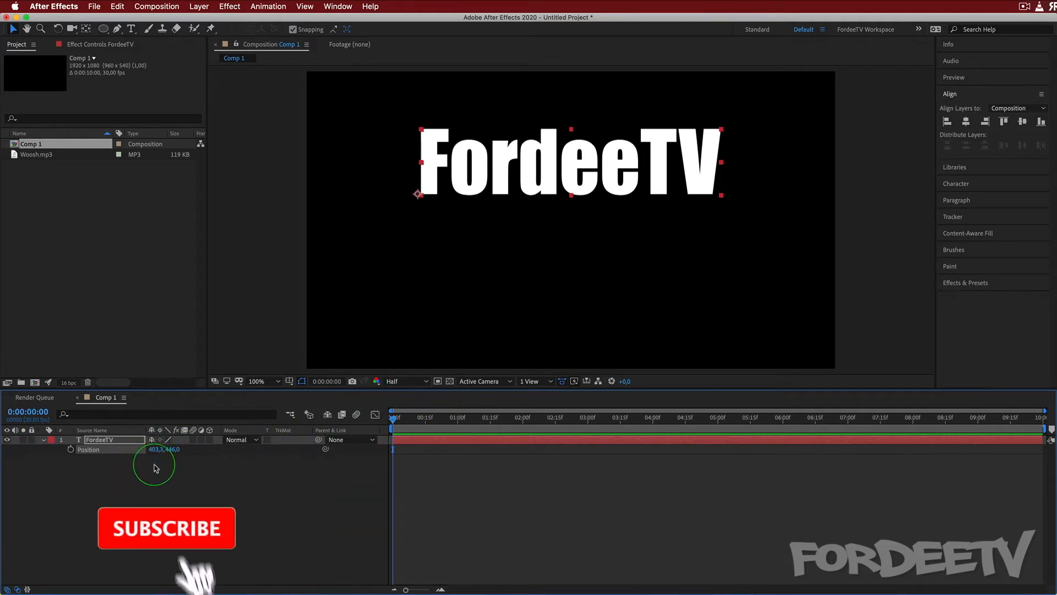
pyautogui.click(71, 449)
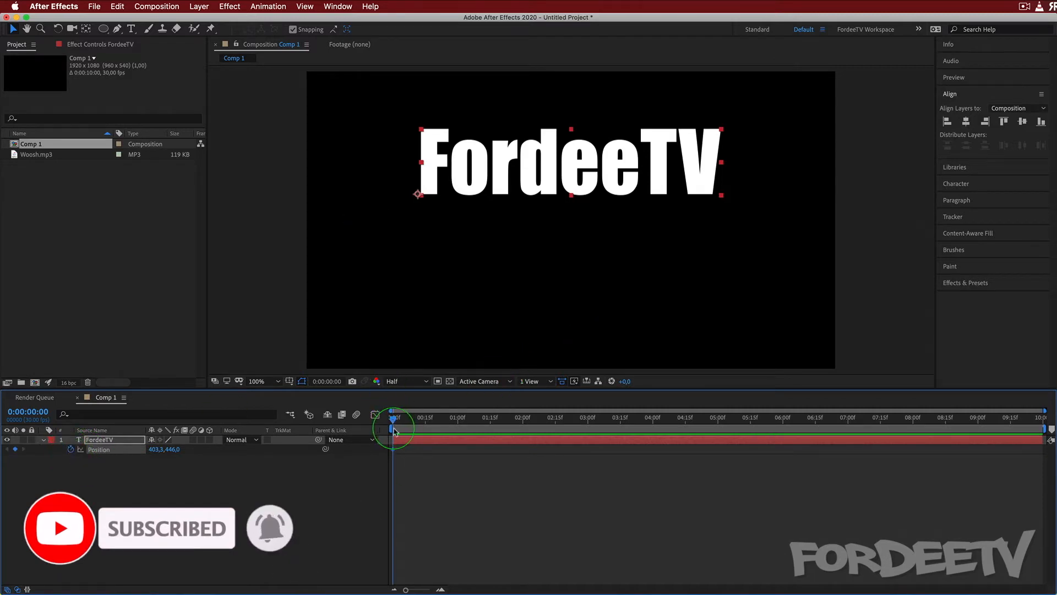
# - Move the text straight down to Position 403,3, 1060,0 at 0:00:03:08, creating a second keyframe
pyautogui.moveTo(396, 423); pyautogui.dragTo(610, 399)
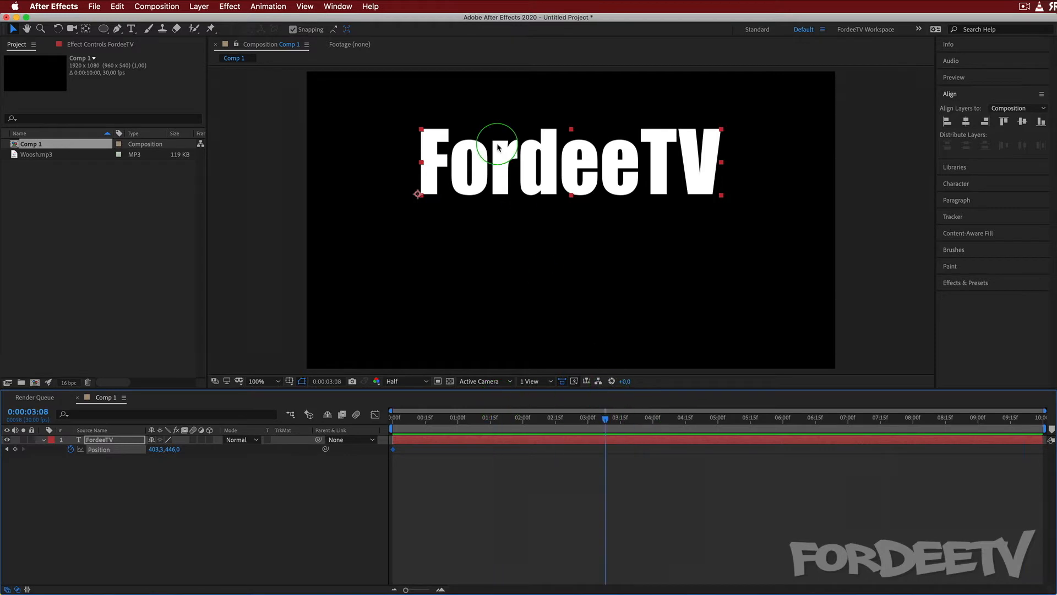
pyautogui.click(467, 175)
pyautogui.moveTo(463, 292); pyautogui.dragTo(464, 346)
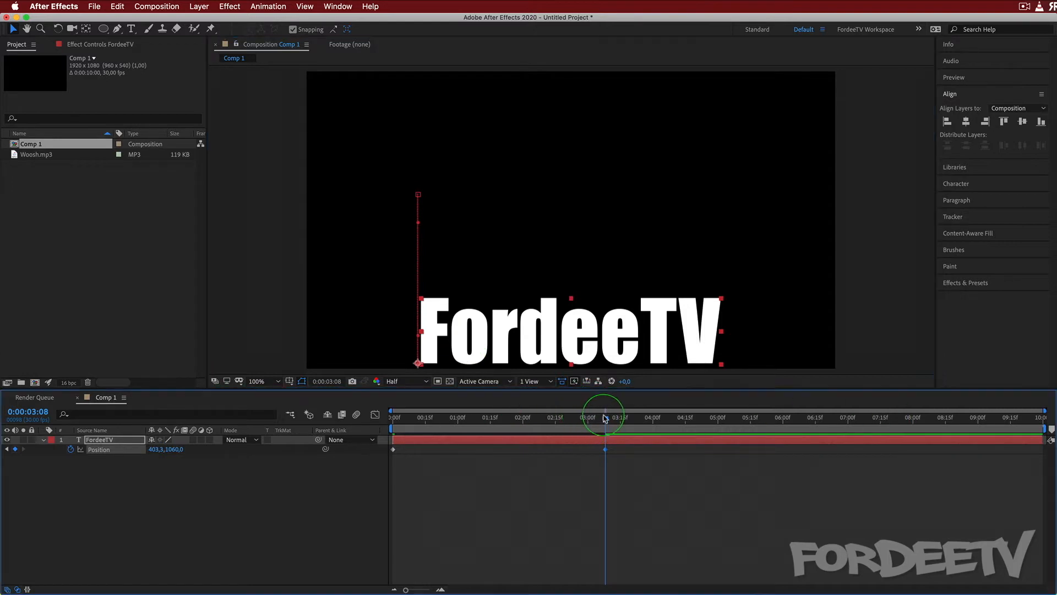
# - Play the animation from 0:00:00:00 to check the linear motion between the two Position keyframes
pyautogui.moveTo(602, 420); pyautogui.dragTo(288, 424)
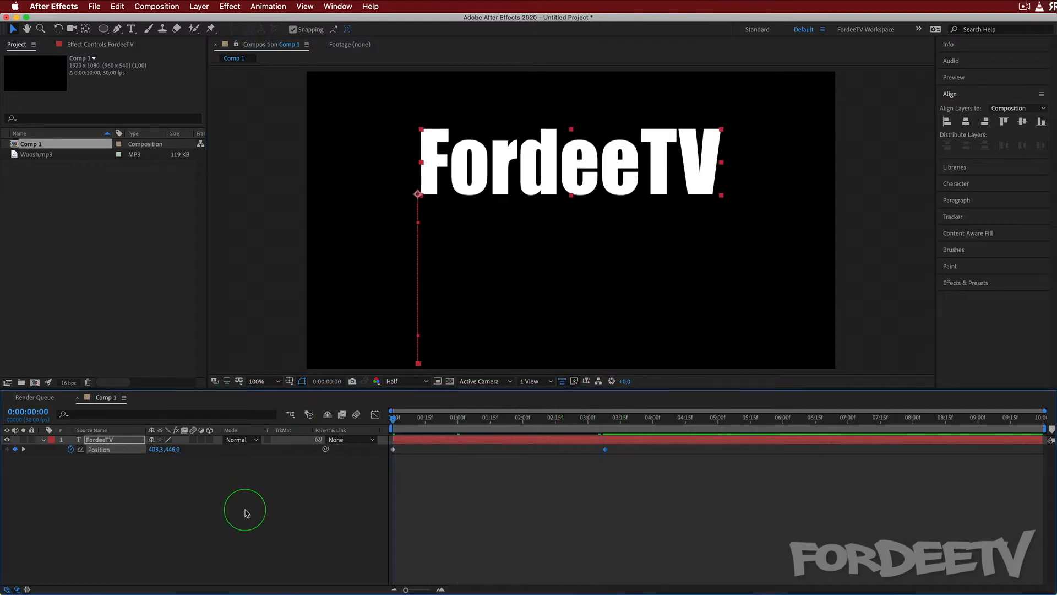
pyautogui.press('space')
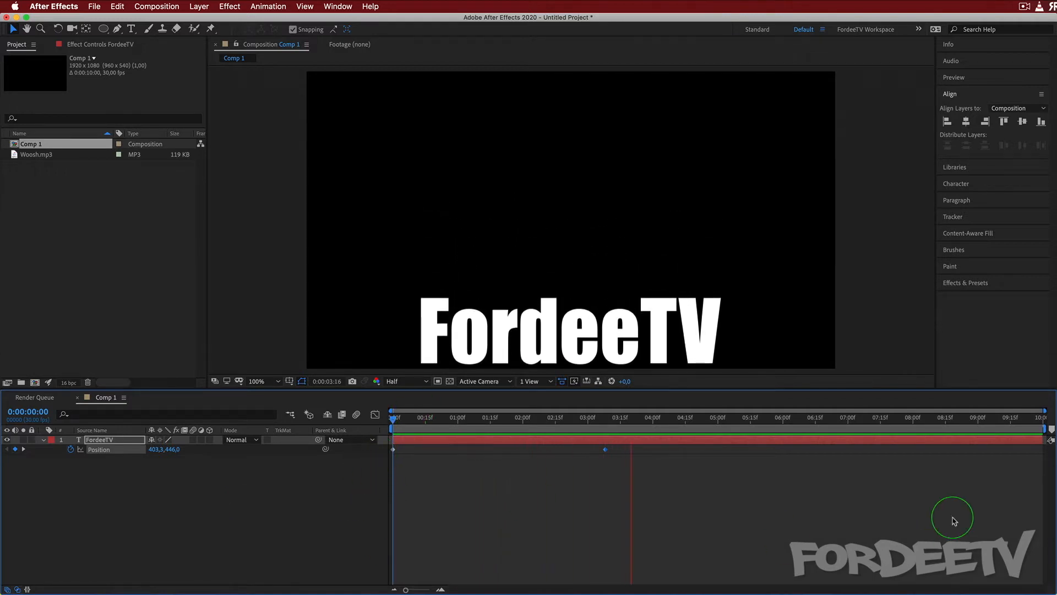
pyautogui.press('space')
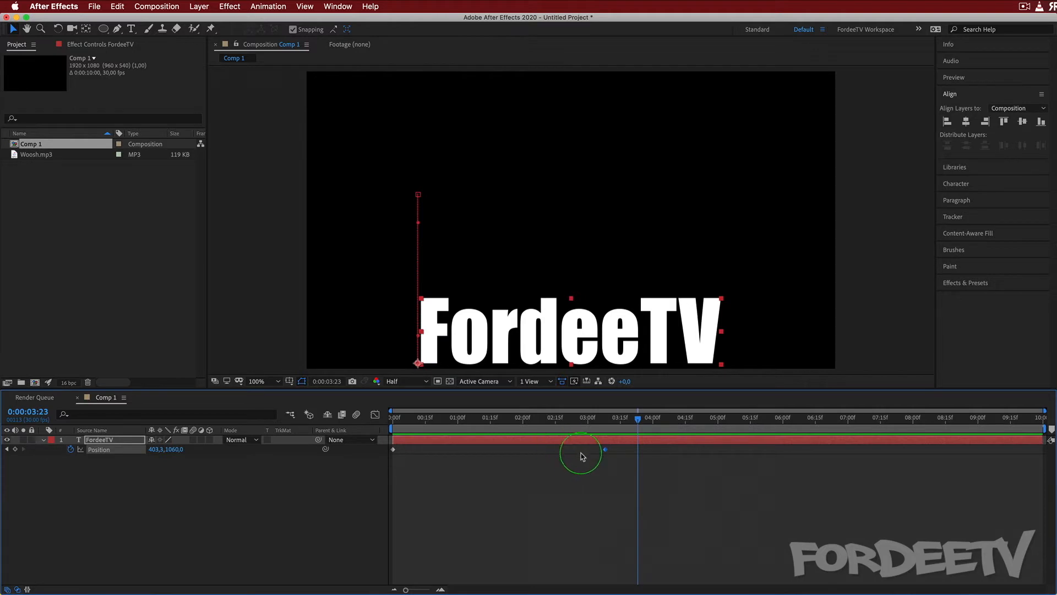
pyautogui.rightClick(606, 450)
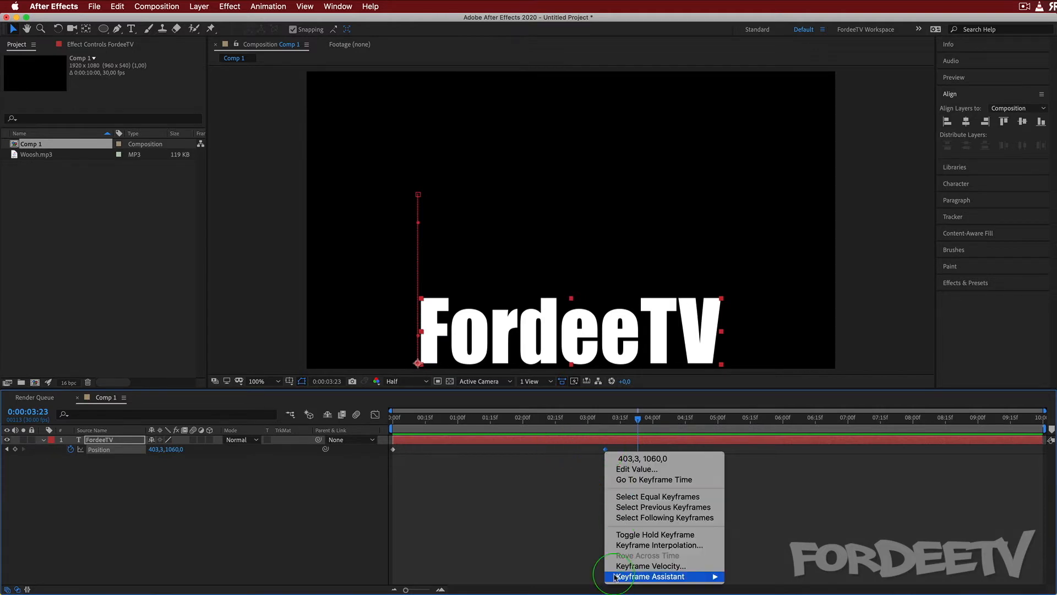
pyautogui.moveTo(617, 577)
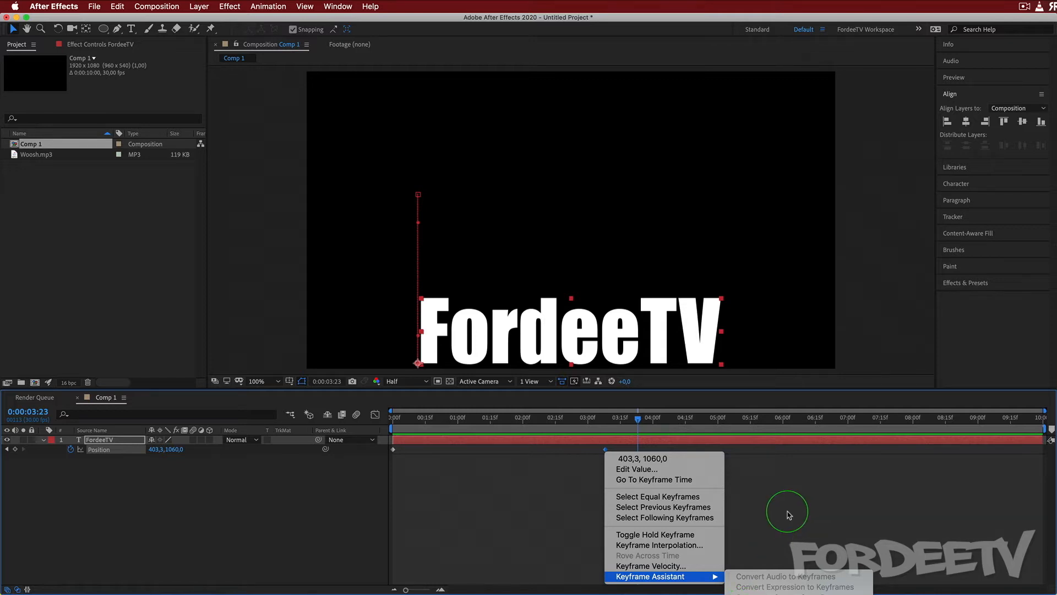
pyautogui.click(748, 490)
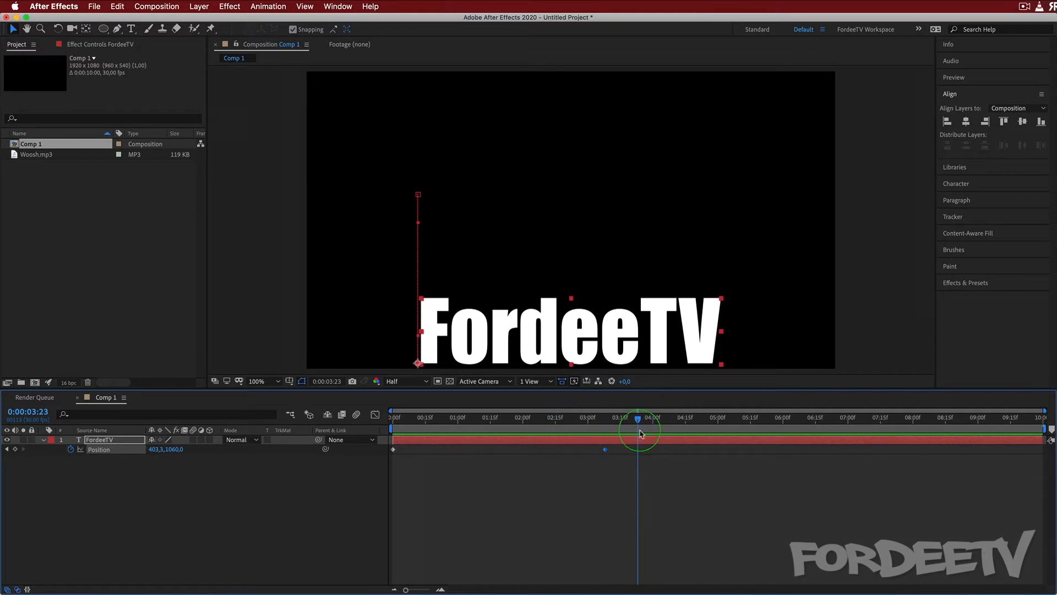
# - Apply Easy Ease In to the Position keyframe at 0:00:03:08
pyautogui.moveTo(637, 424); pyautogui.dragTo(604, 426)
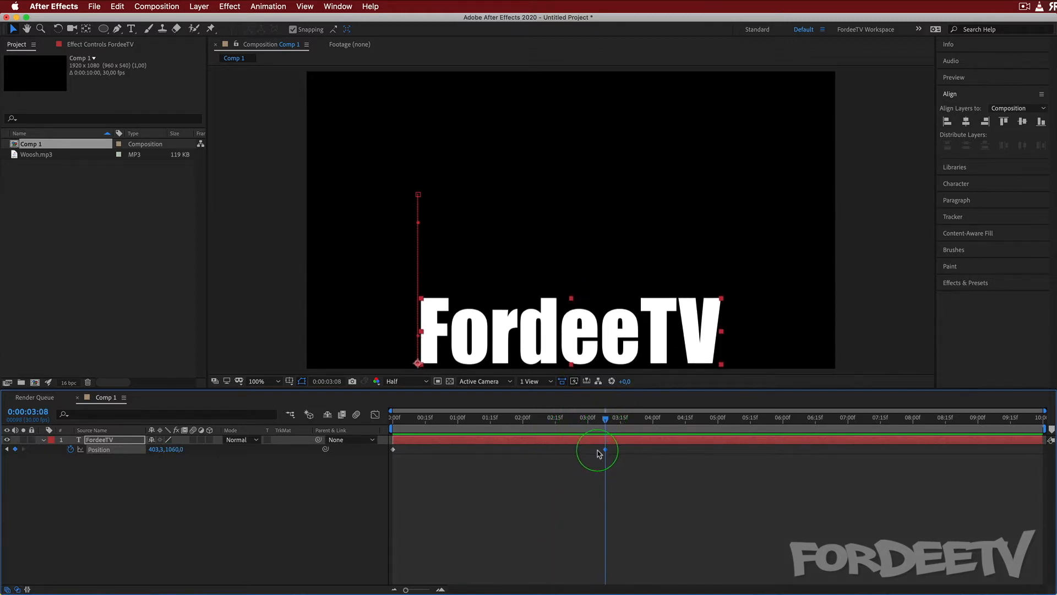
pyautogui.rightClick(605, 450)
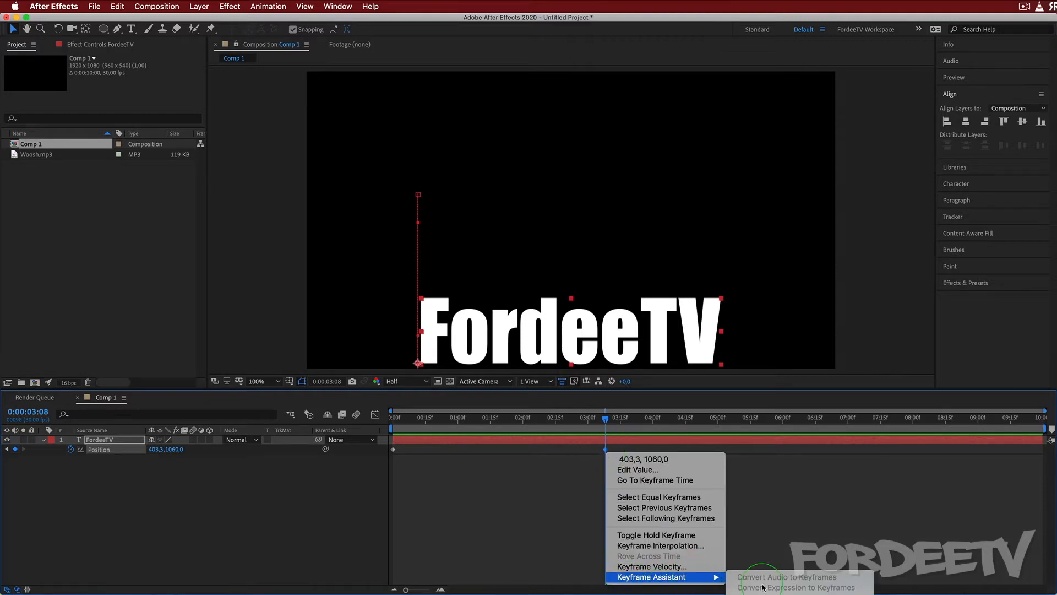
pyautogui.click(760, 594)
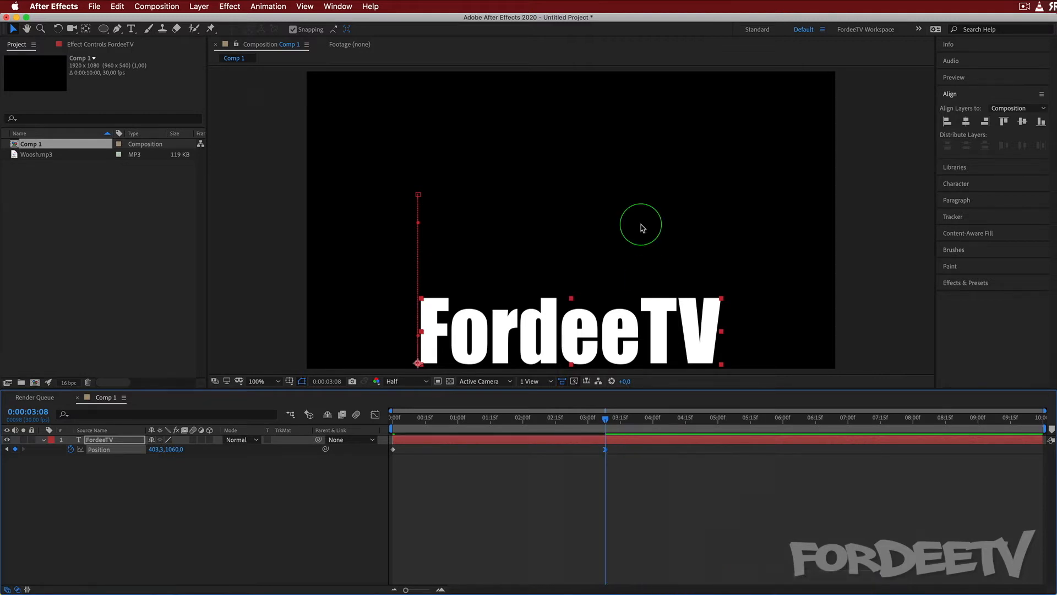
# - Play the animation from 0:00:00:00 to check how the text eases into the second keyframe
pyautogui.moveTo(594, 423); pyautogui.dragTo(302, 426)
pyautogui.press('space')
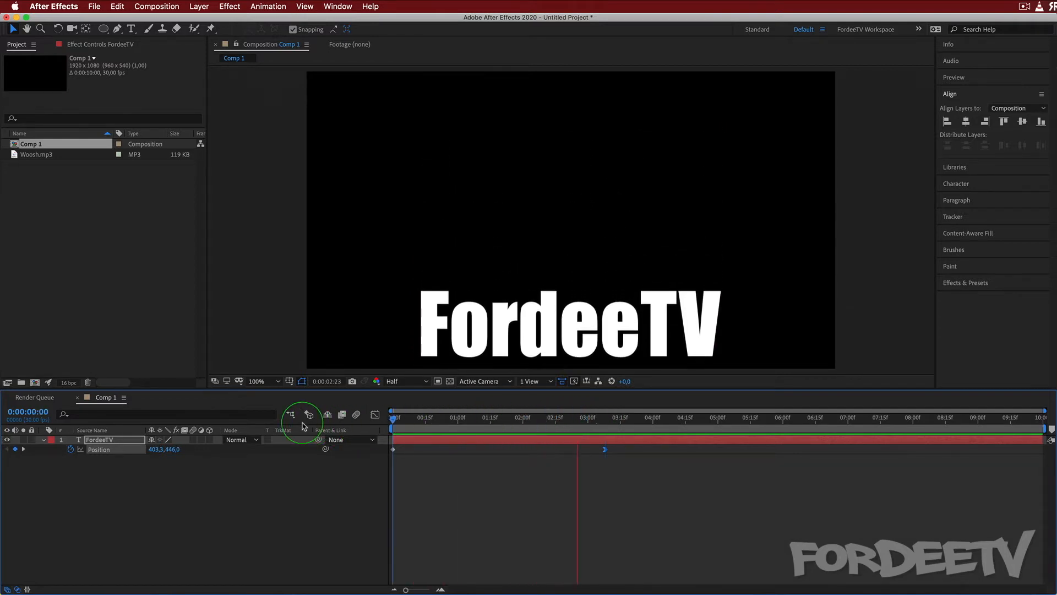
pyautogui.press('space')
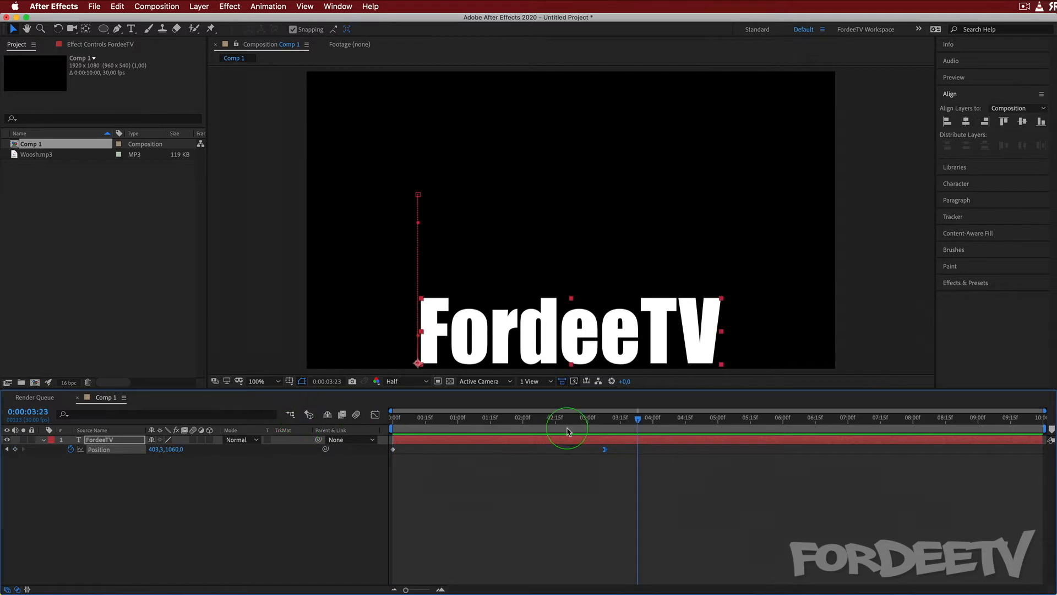
pyautogui.moveTo(586, 425); pyautogui.dragTo(603, 429)
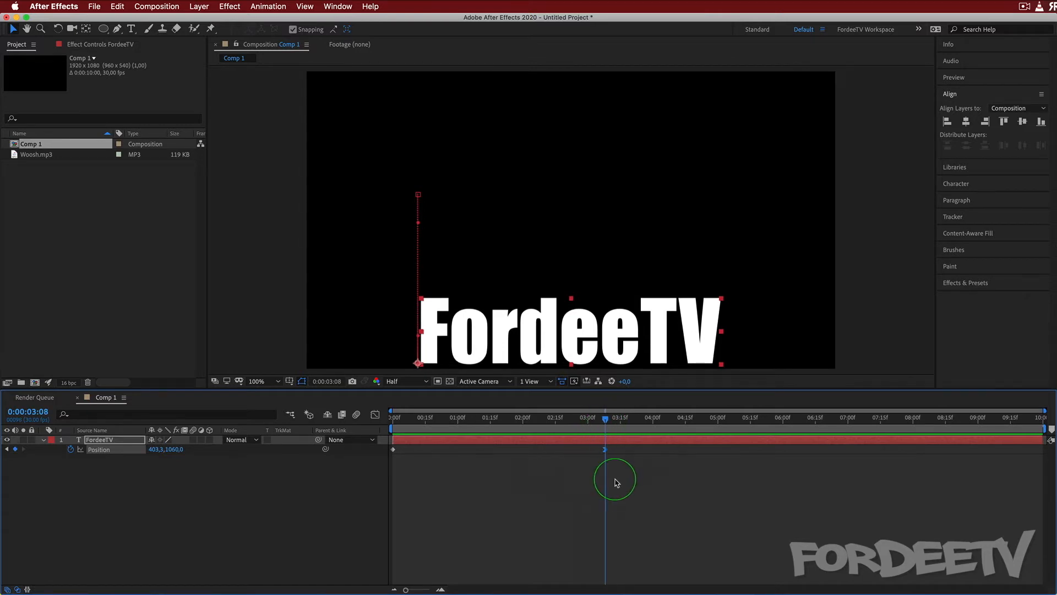
pyautogui.rightClick(605, 451)
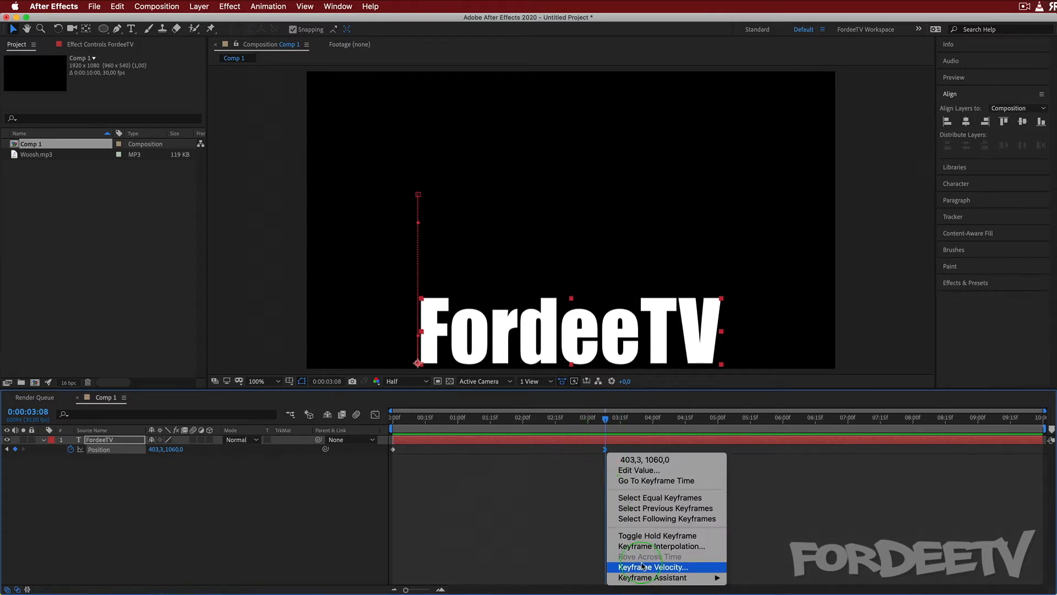
pyautogui.moveTo(653, 582)
pyautogui.click(529, 336)
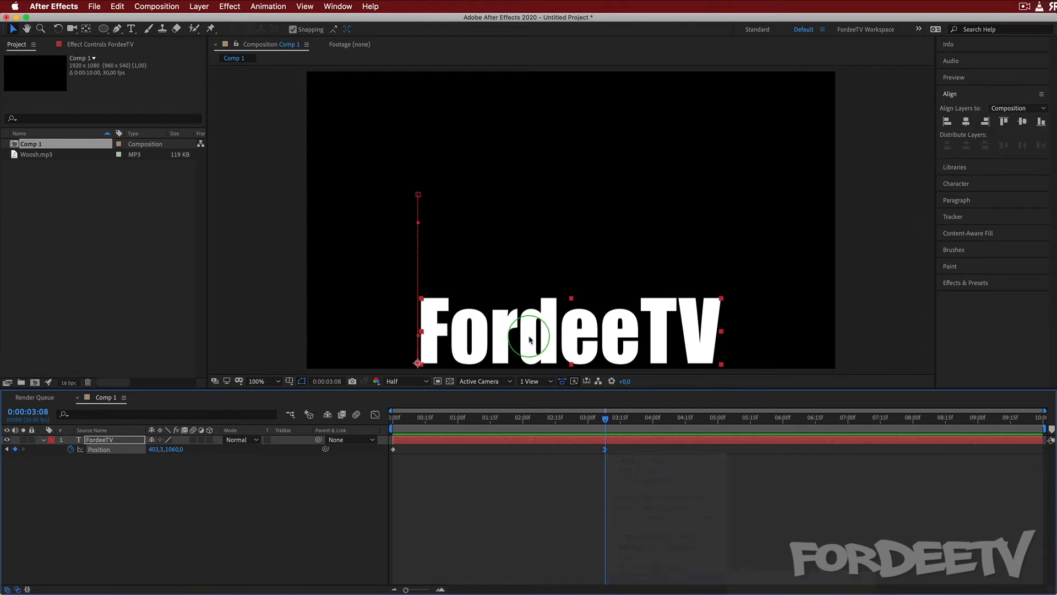
# - Apply Easy Ease to the Position keyframe at 0:00:03:08 so that both its incoming and outgoing sides are eased
pyautogui.rightClick(605, 450)
pyautogui.moveTo(642, 574)
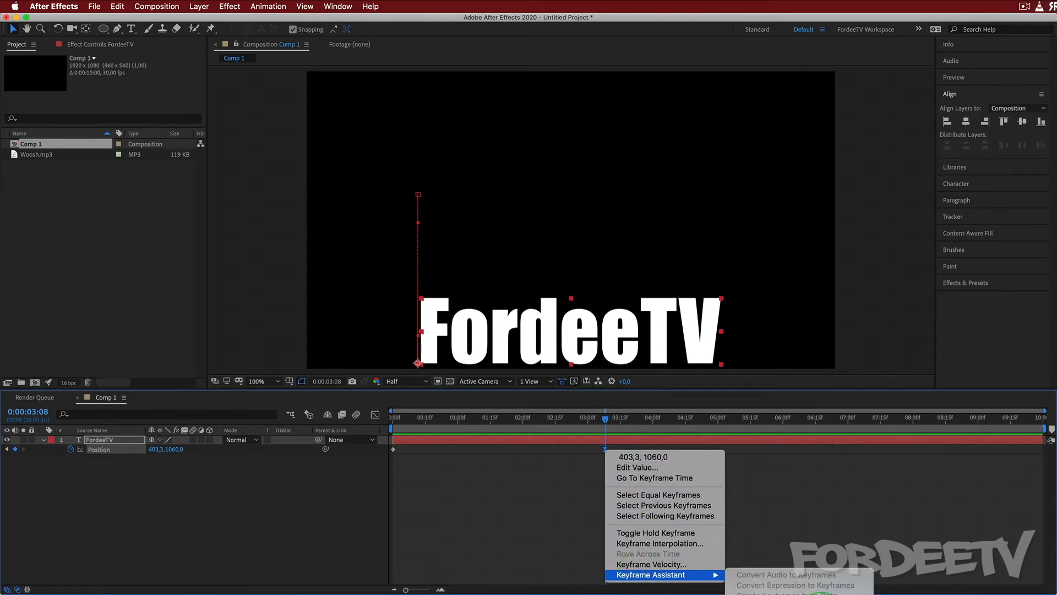
pyautogui.click(819, 594)
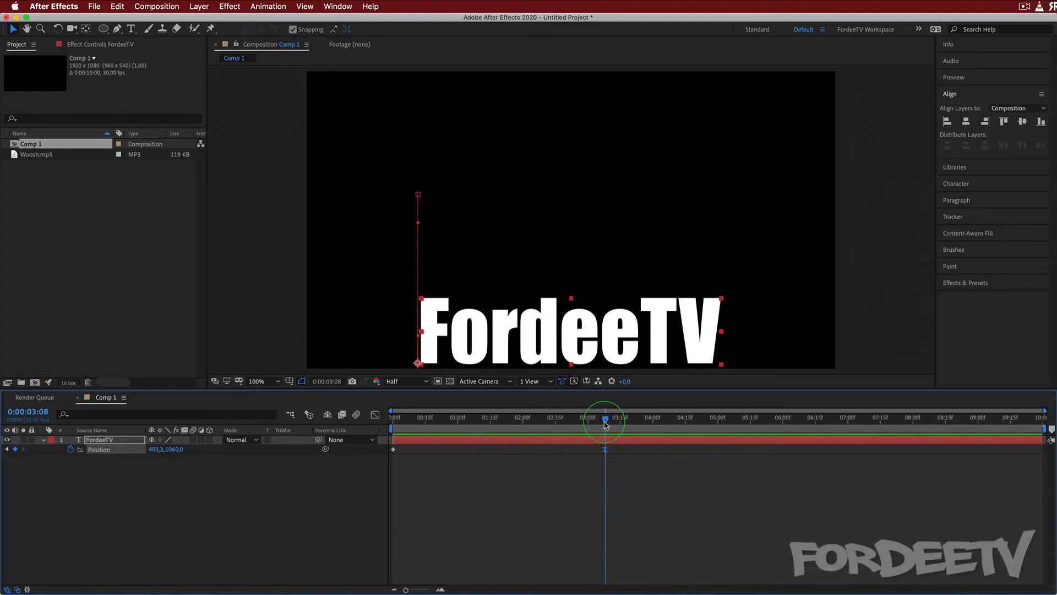
# - Preview the animation past the eased Position keyframe and move that keyframe earlier to 0:00:01:19
pyautogui.moveTo(606, 419); pyautogui.dragTo(641, 436)
pyautogui.press('space')
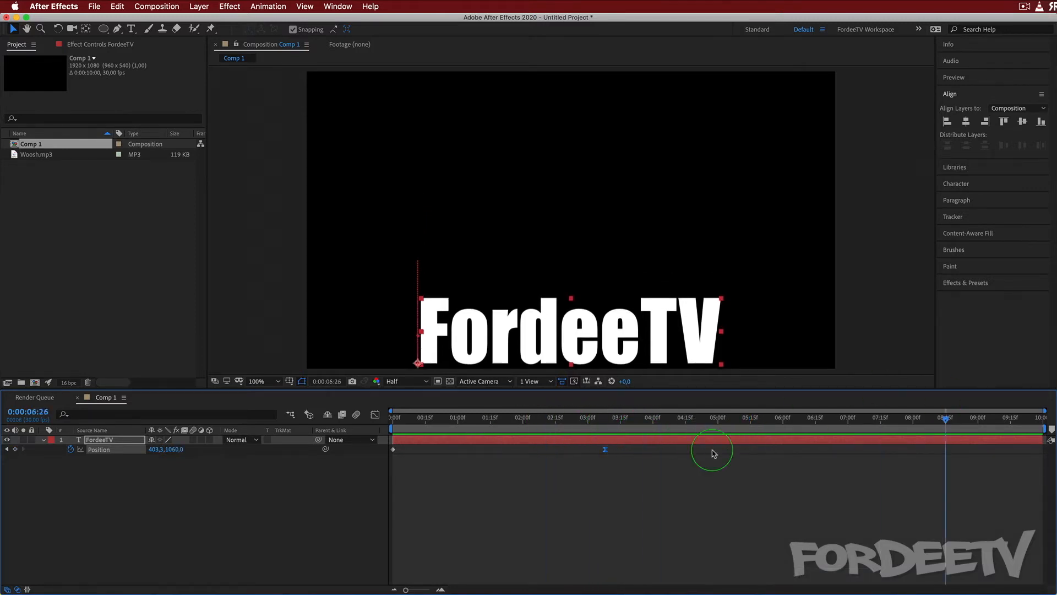
pyautogui.moveTo(714, 420); pyautogui.dragTo(276, 417)
pyautogui.moveTo(605, 450); pyautogui.dragTo(499, 449)
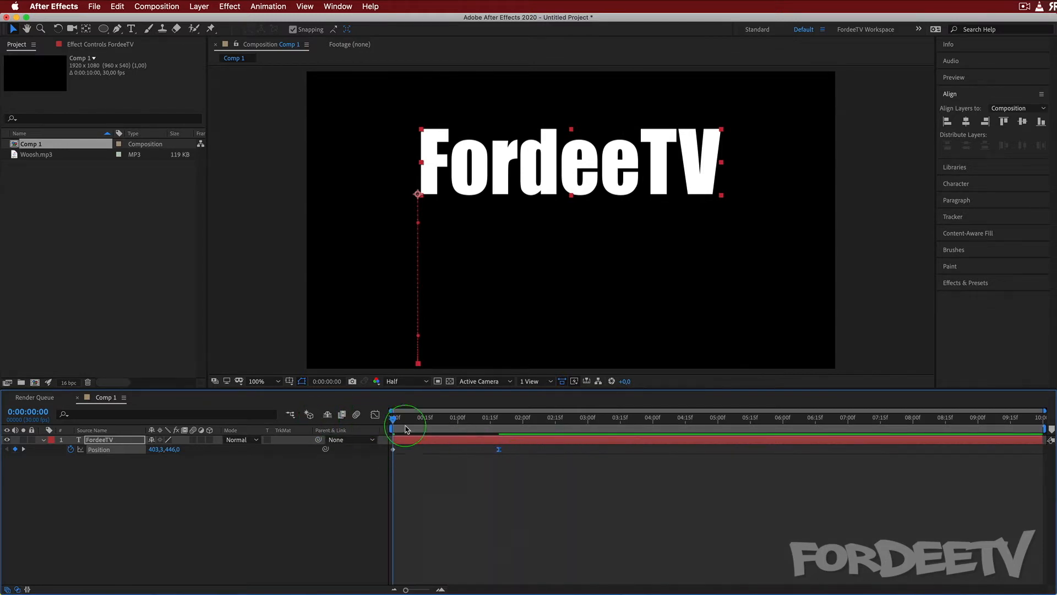
# - Move the text horizontally to the right to Position 738,3, 1060,0 at 0:00:03:21, creating a third keyframe
pyautogui.moveTo(396, 419); pyautogui.dragTo(633, 416)
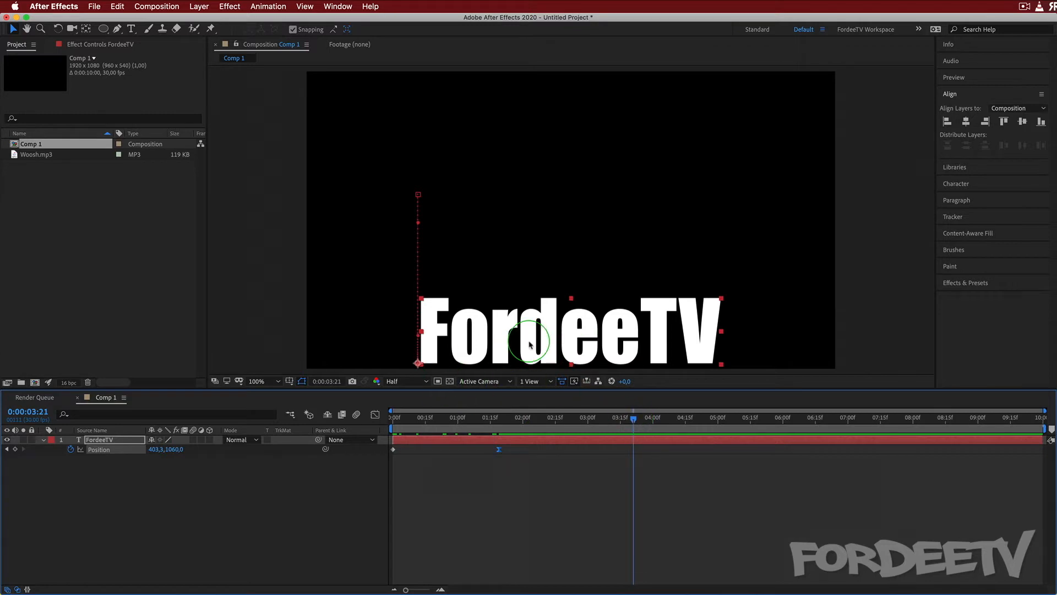
pyautogui.moveTo(480, 328); pyautogui.dragTo(575, 329)
# - Play the animation from 0:00:00:00 and scrub around the middle keyframe at 0:00:01:19 to examine the speed change there
pyautogui.moveTo(624, 427); pyautogui.dragTo(268, 427)
pyautogui.press('space')
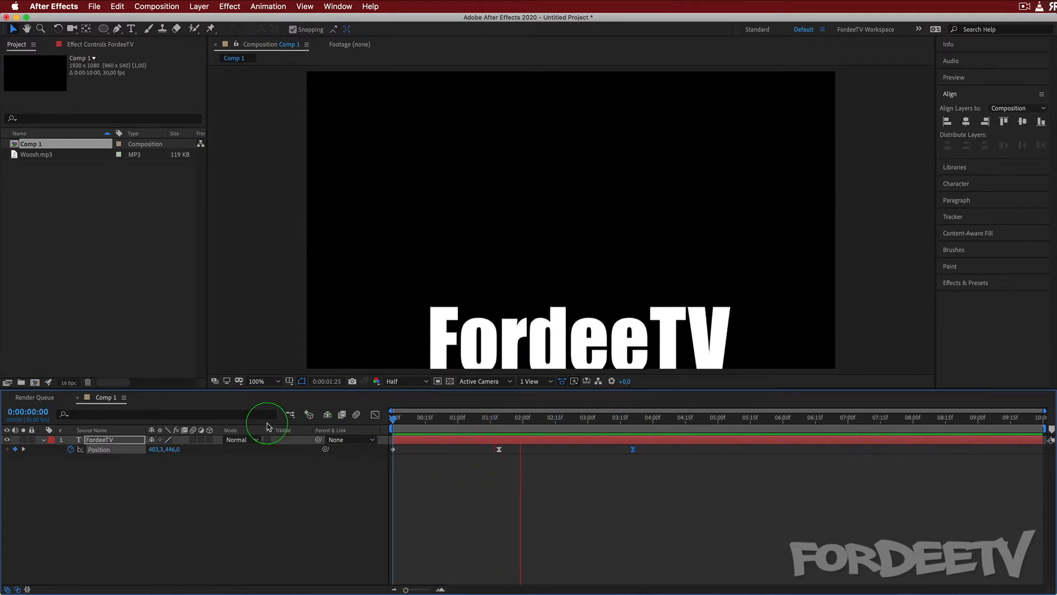
pyautogui.press('space')
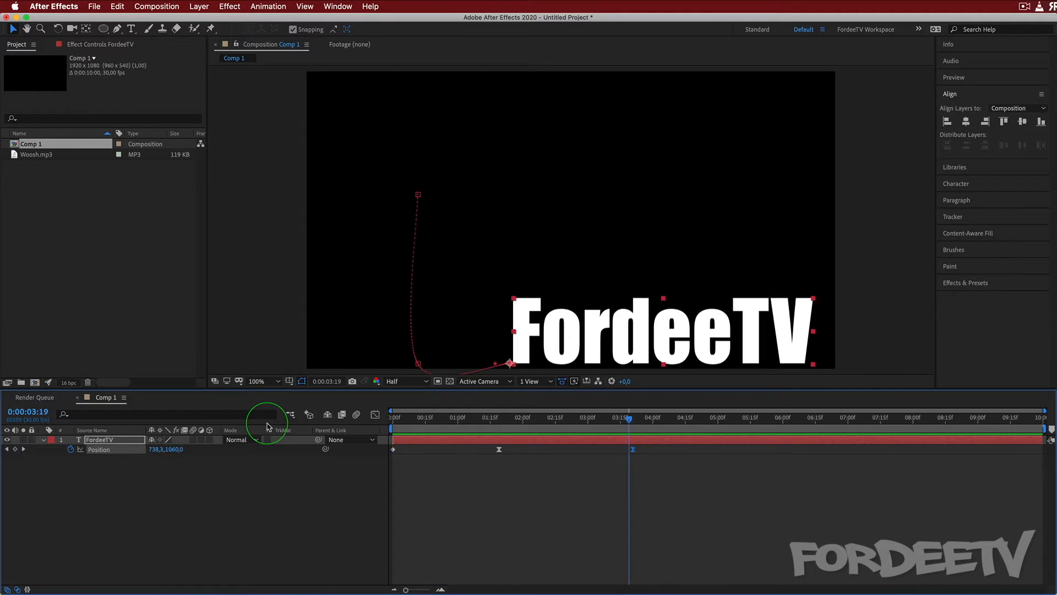
pyautogui.moveTo(630, 421); pyautogui.dragTo(499, 413)
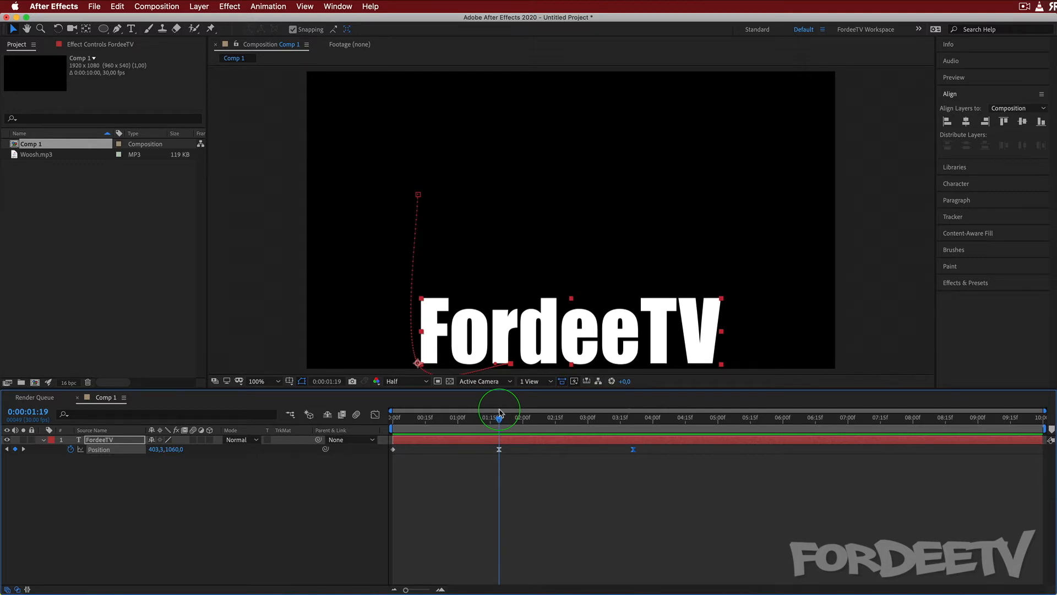
pyautogui.moveTo(500, 413)
pyautogui.mouseDown()
pyautogui.moveTo(635, 414)
pyautogui.moveTo(406, 415)
pyautogui.moveTo(590, 415)
pyautogui.moveTo(486, 416)
pyautogui.mouseUp()
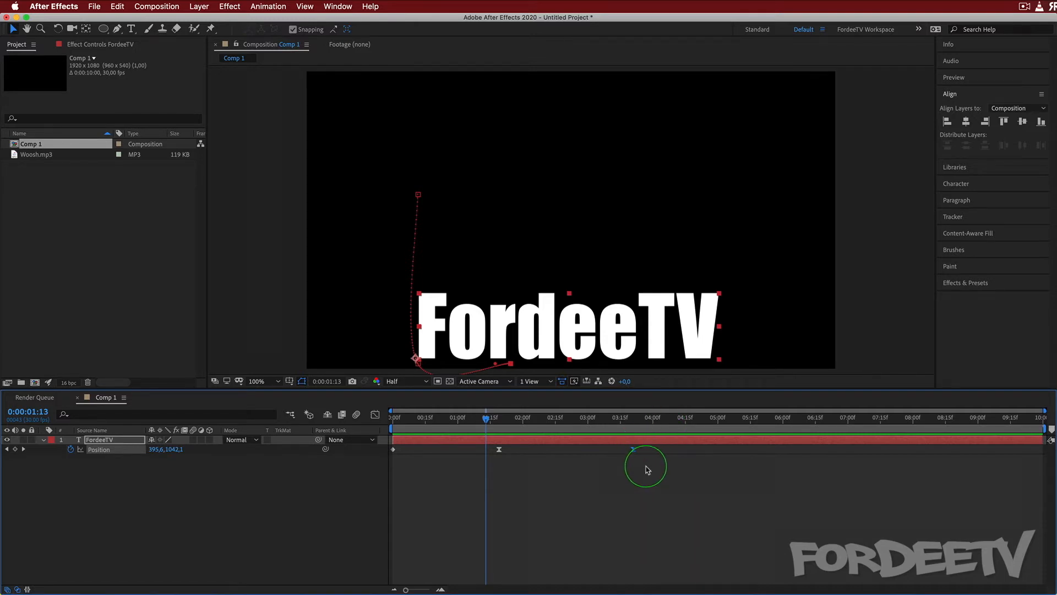
# - Select all three Position keyframes and set the middle one to Rove Across Time
pyautogui.moveTo(646, 466); pyautogui.dragTo(352, 445)
pyautogui.rightClick(500, 450)
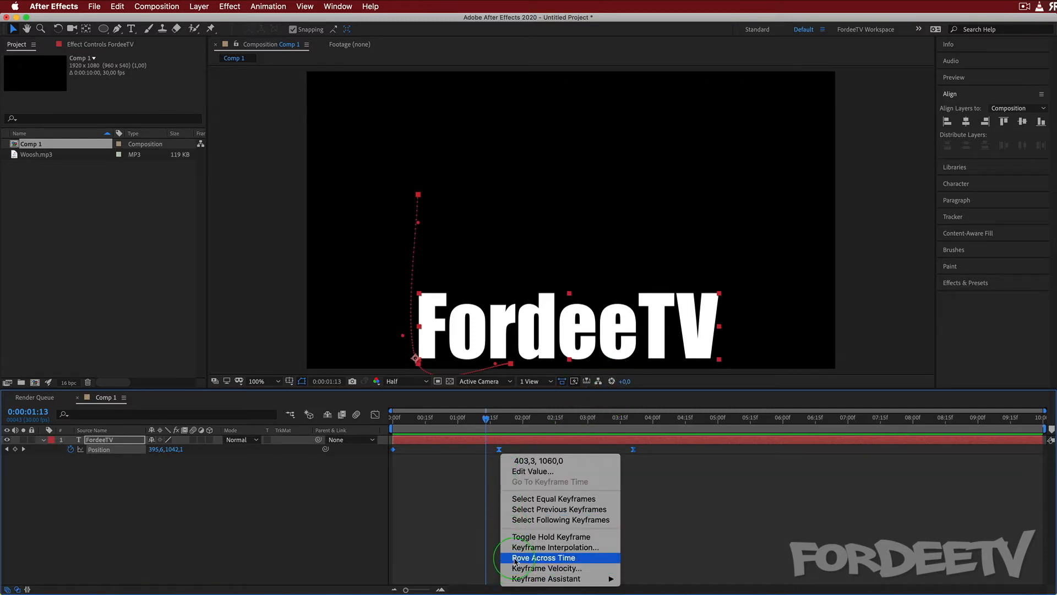
pyautogui.click(515, 558)
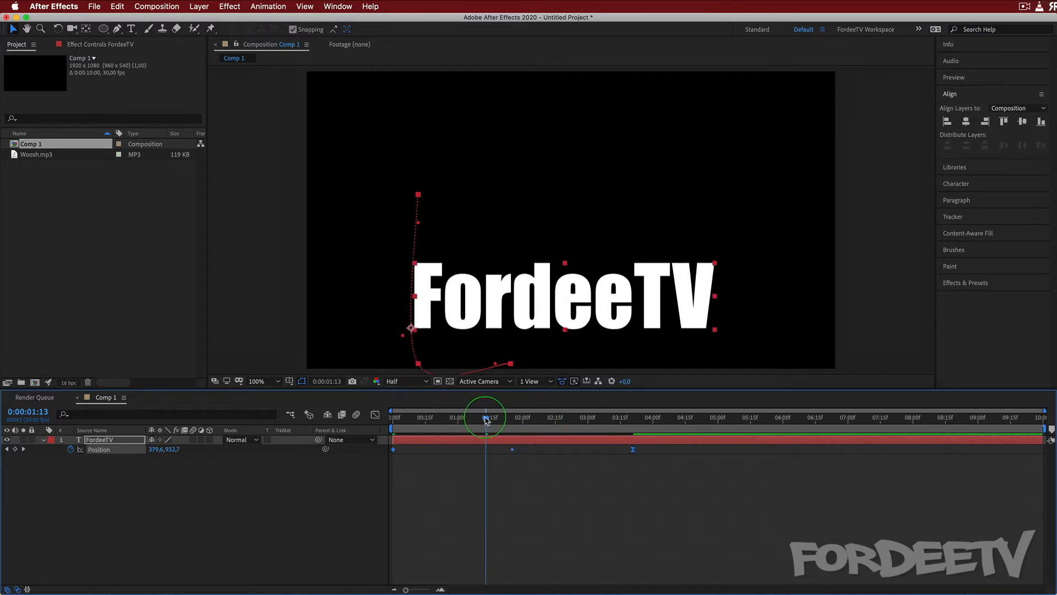
# - Play the animation from 0:00:00:00 to check the text's speed through the roving keyframe
pyautogui.moveTo(486, 421); pyautogui.dragTo(370, 421)
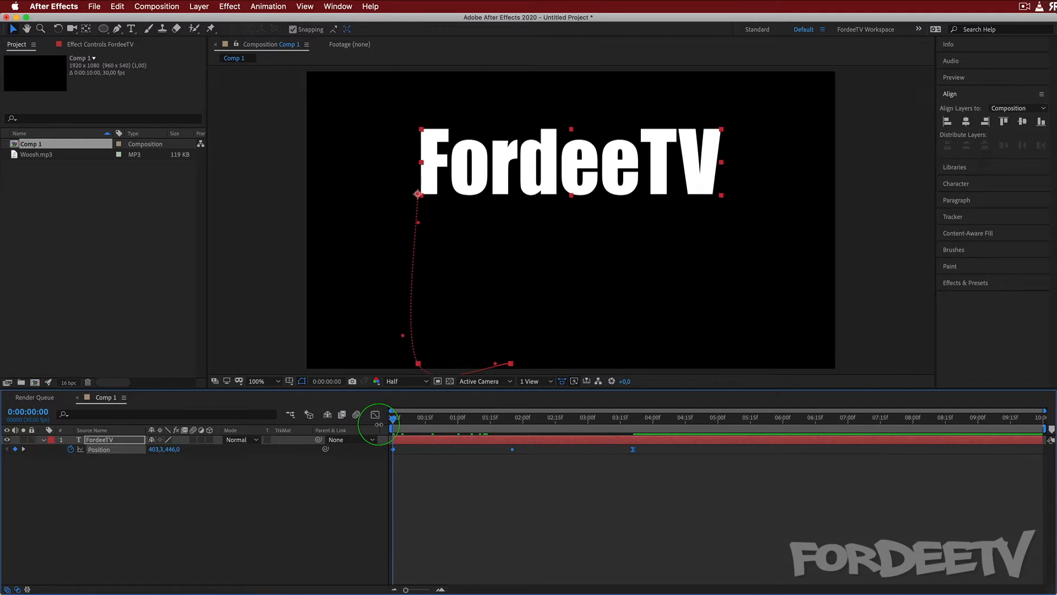
pyautogui.press('space')
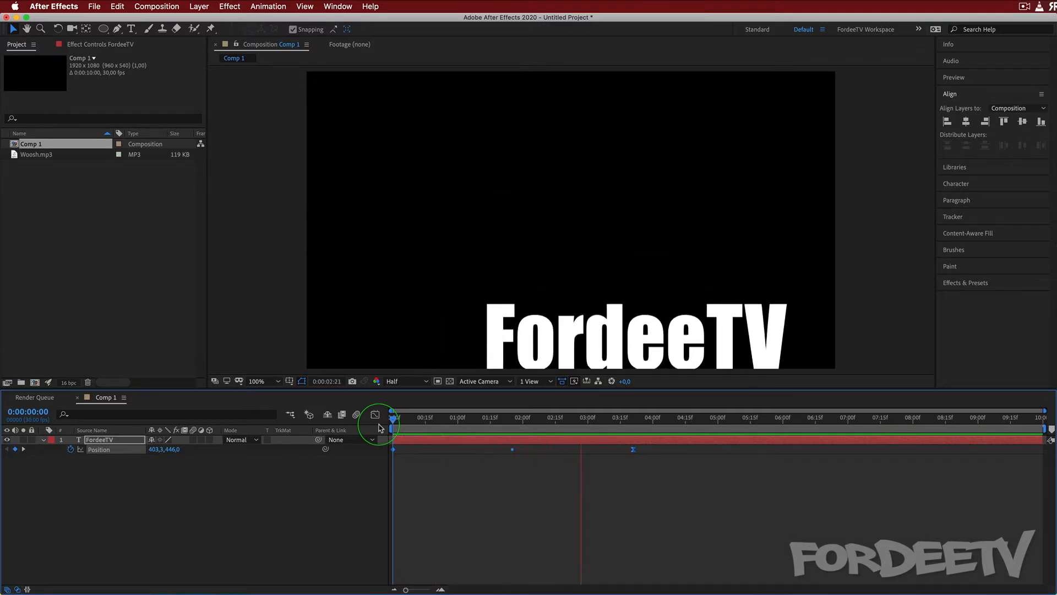
# - Apply easing from the Keyframe Assistant to the selected Position keyframes of the FordeeTV layer
pyautogui.press('space')
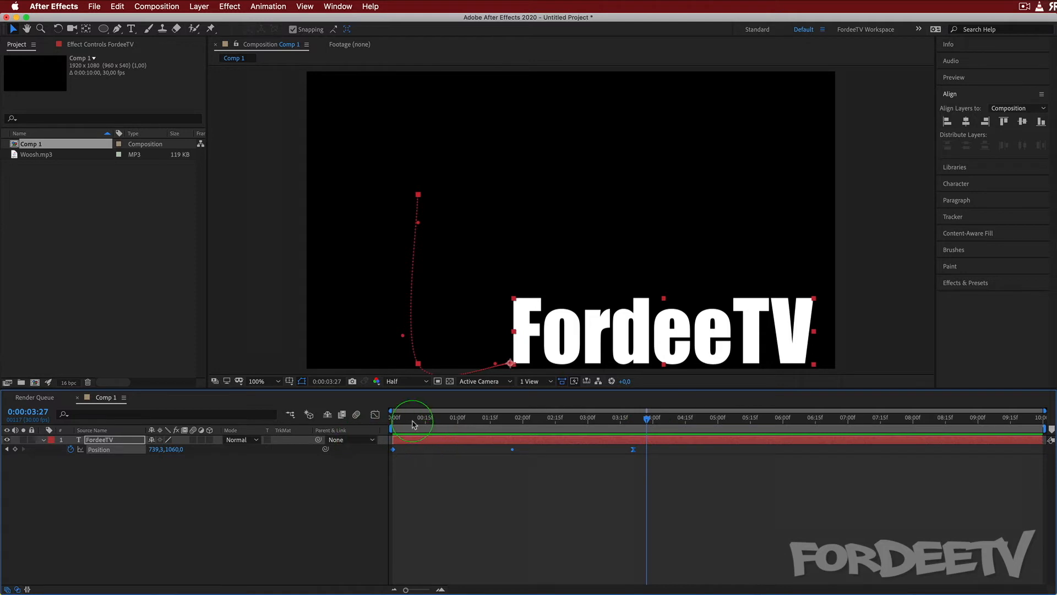
pyautogui.click(392, 417)
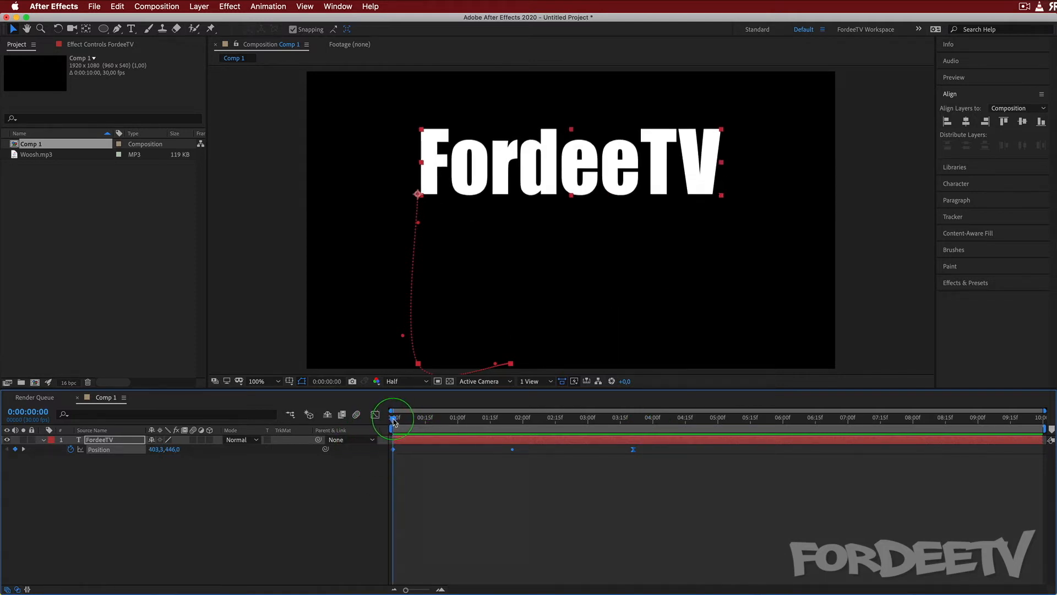
pyautogui.moveTo(393, 422); pyautogui.dragTo(622, 438)
pyautogui.moveTo(538, 455); pyautogui.dragTo(373, 439)
pyautogui.rightClick(395, 454)
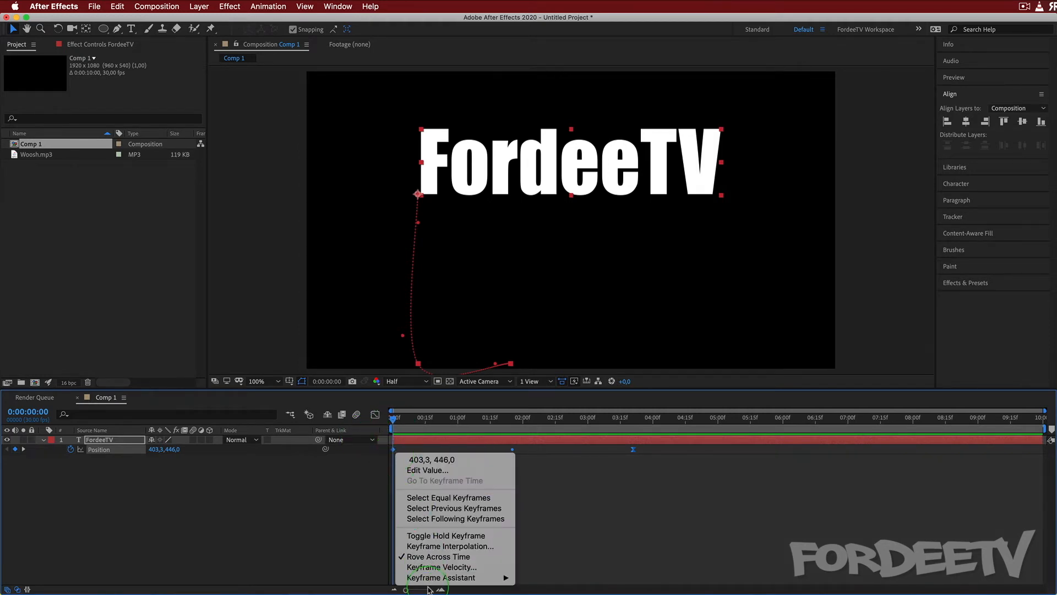
pyautogui.moveTo(429, 579)
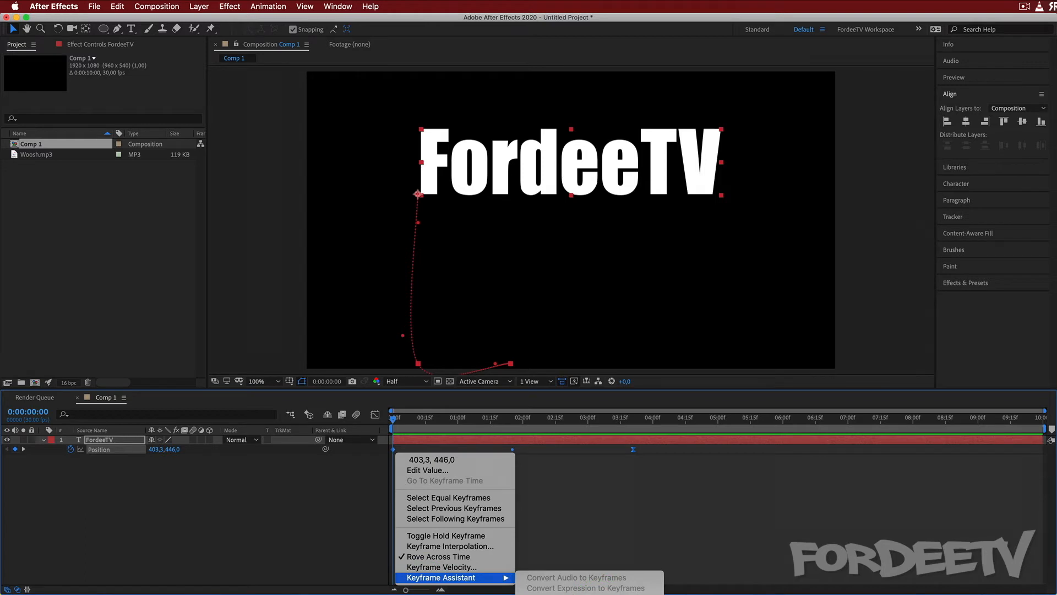
pyautogui.click(568, 594)
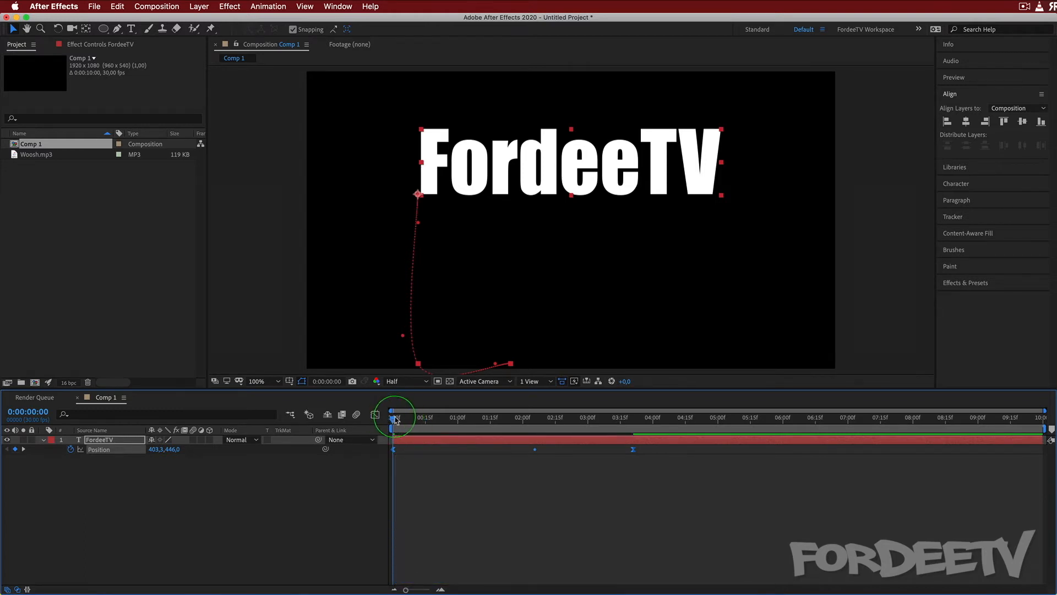
# - Play the eased animation from 0:00:00:00 and look at the Keyframe Assistant options for the last Position keyframe
pyautogui.press('space')
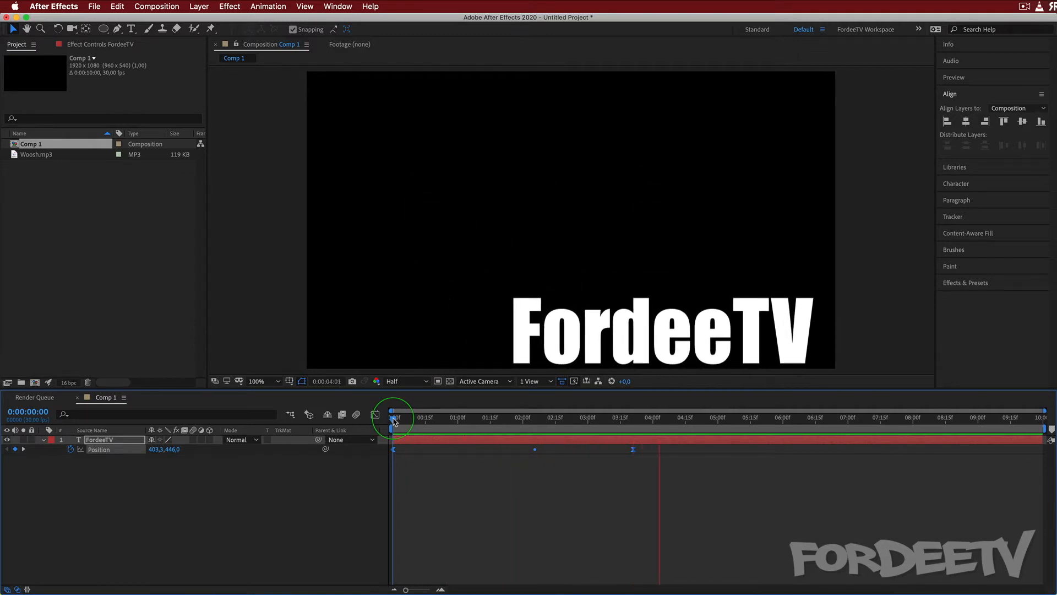
pyautogui.press('space')
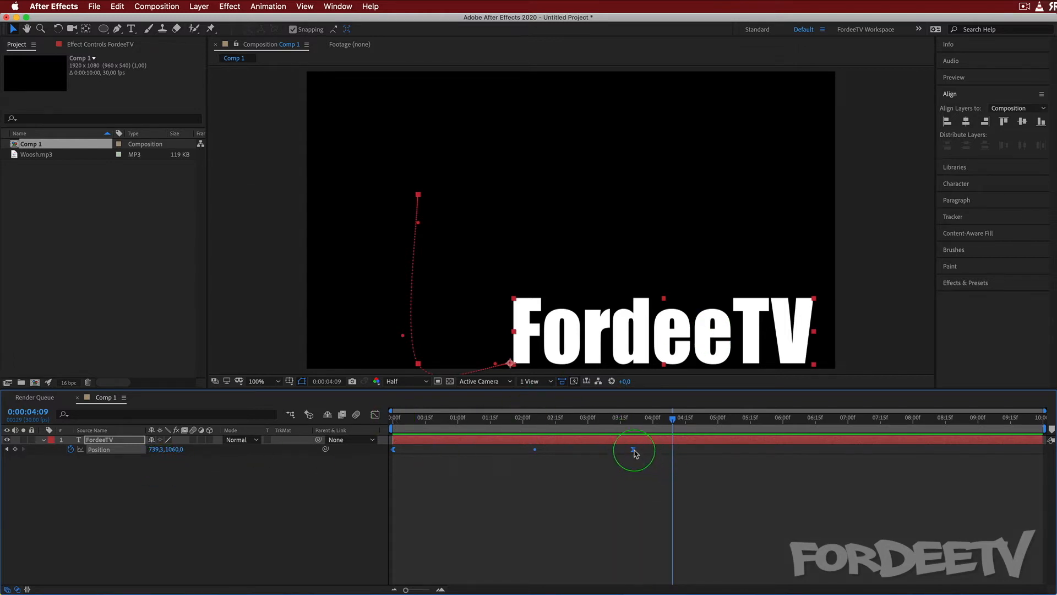
pyautogui.rightClick(633, 450)
pyautogui.moveTo(645, 583)
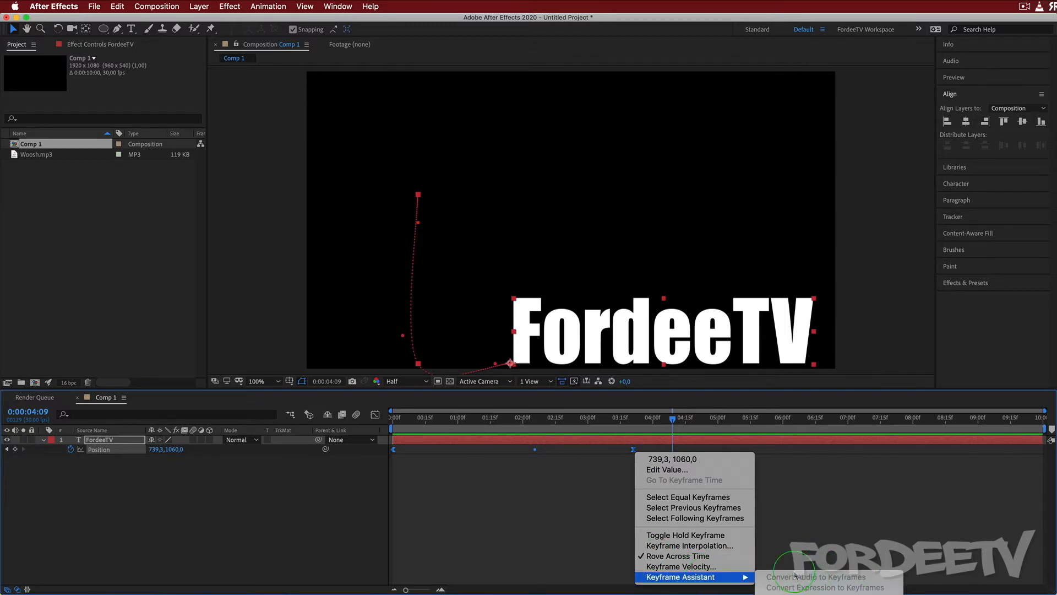
pyautogui.click(557, 505)
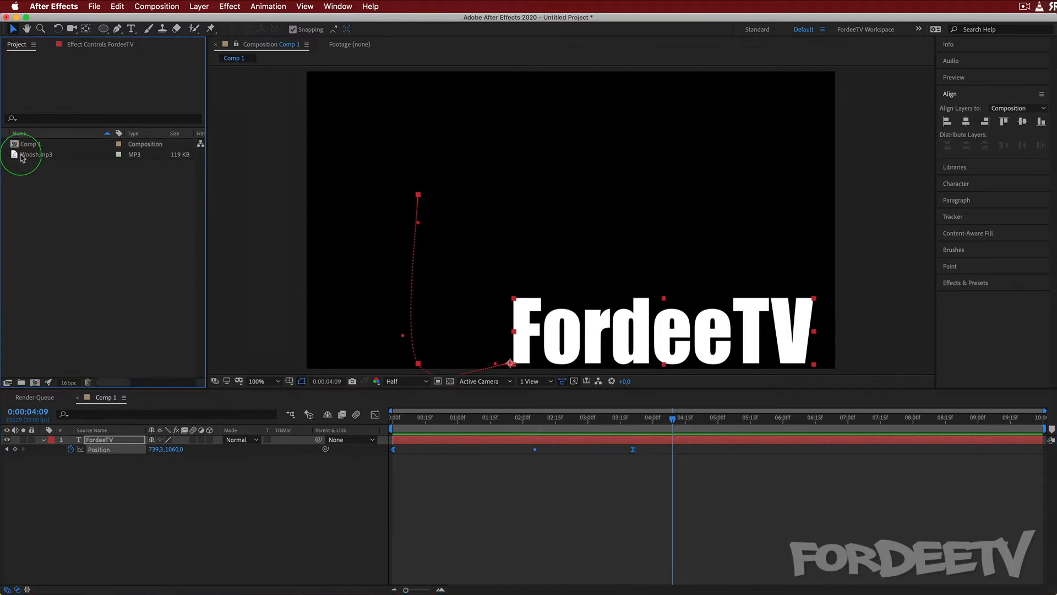
# - Add Woosh.mp3 to Comp 1 below the FordeeTV layer and play the composition from 0:00:00:00 to hear it
pyautogui.click(43, 158)
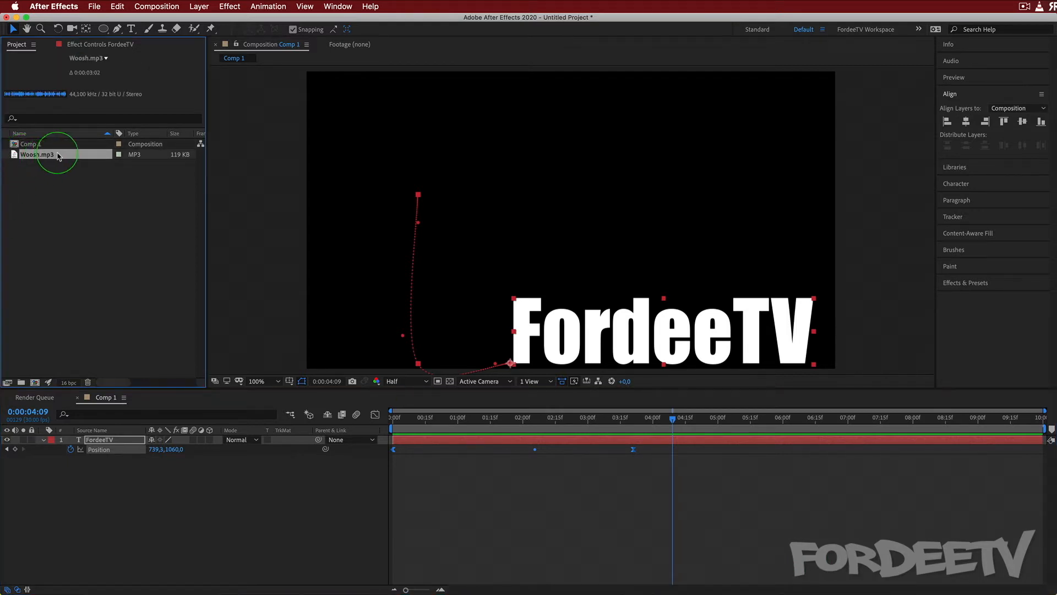
pyautogui.moveTo(59, 157); pyautogui.dragTo(94, 478)
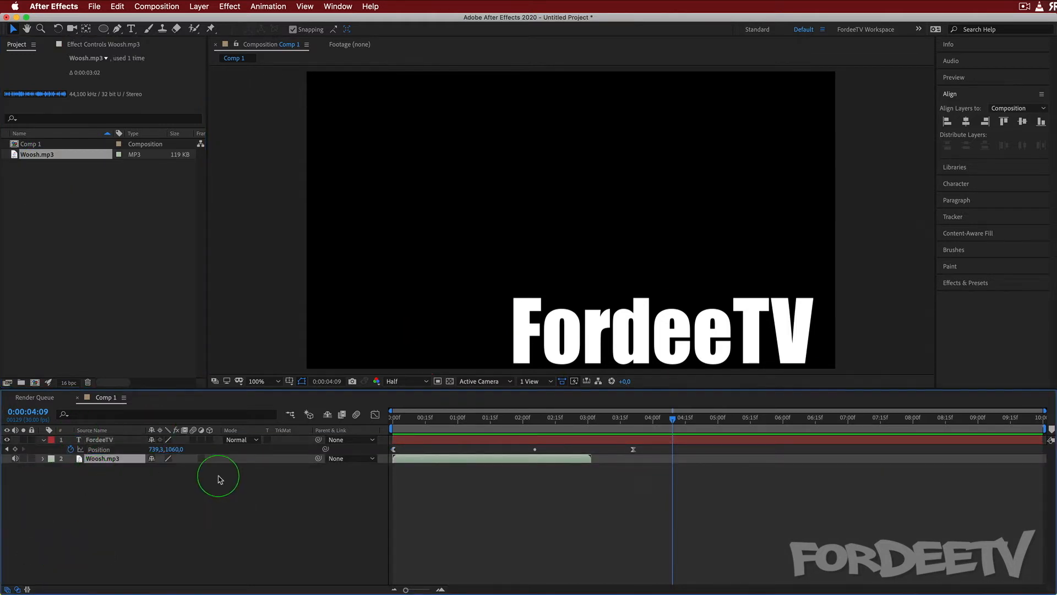
pyautogui.press('Home')
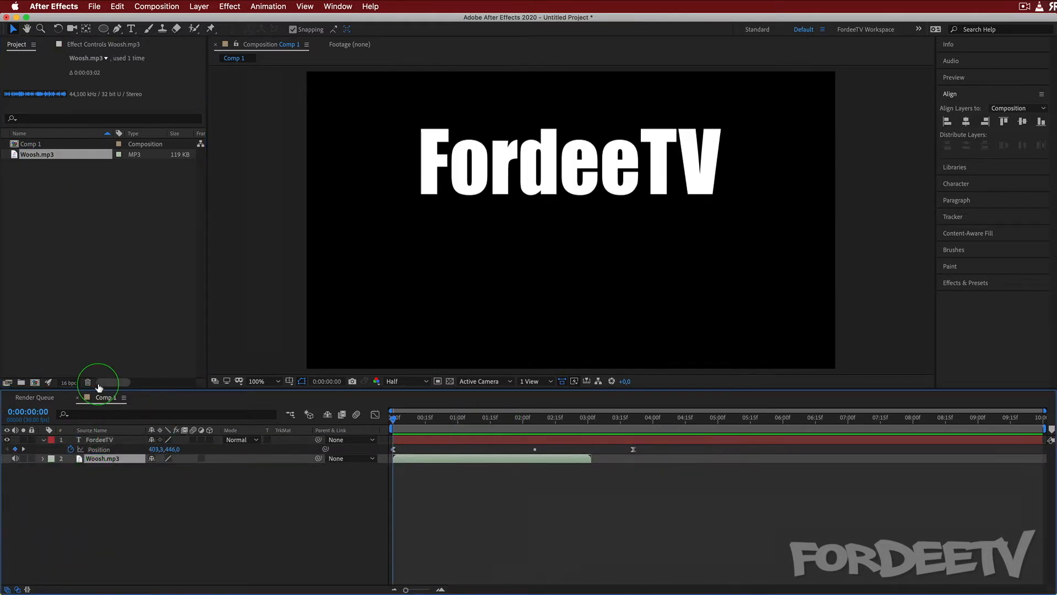
pyautogui.press('space')
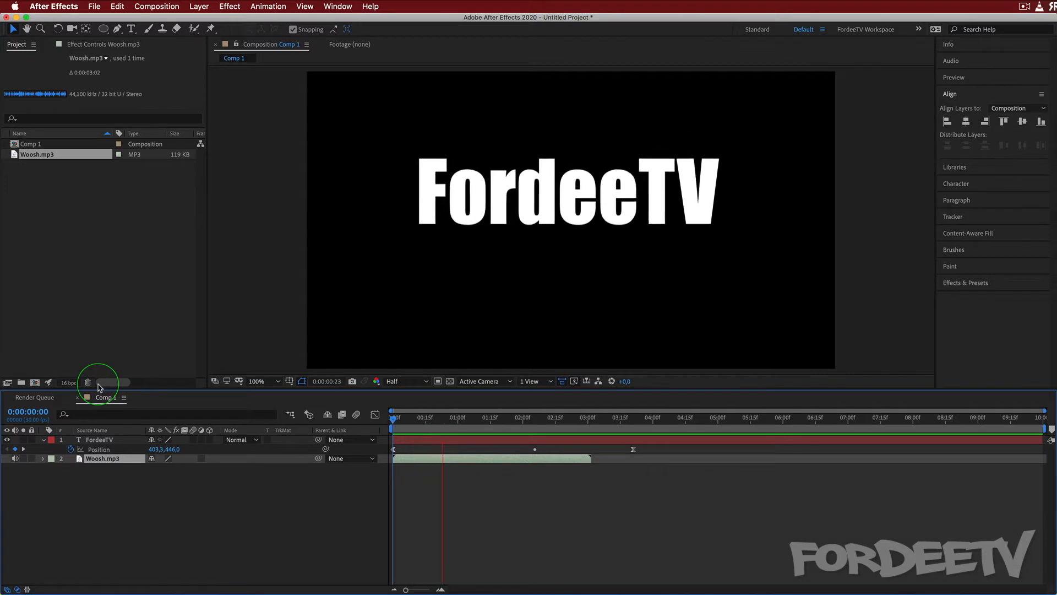
pyautogui.press('space')
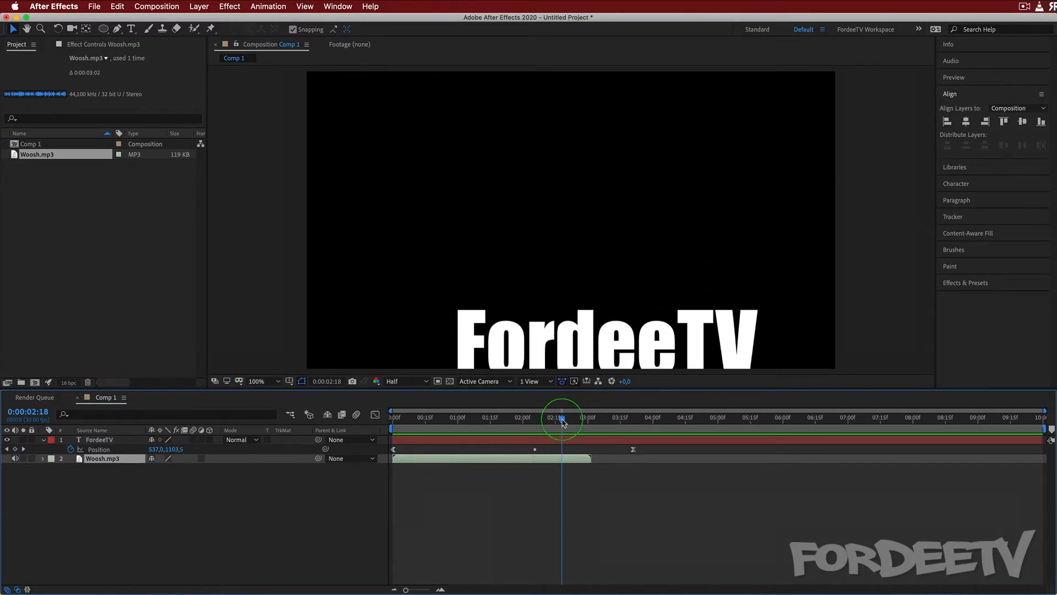
pyautogui.press('Home')
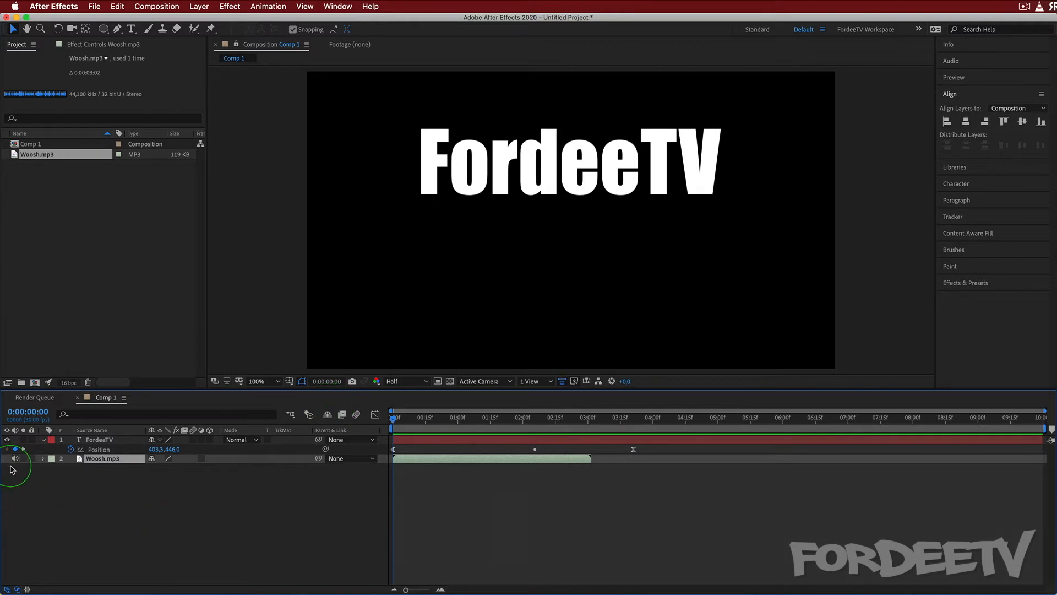
pyautogui.rightClick(90, 461)
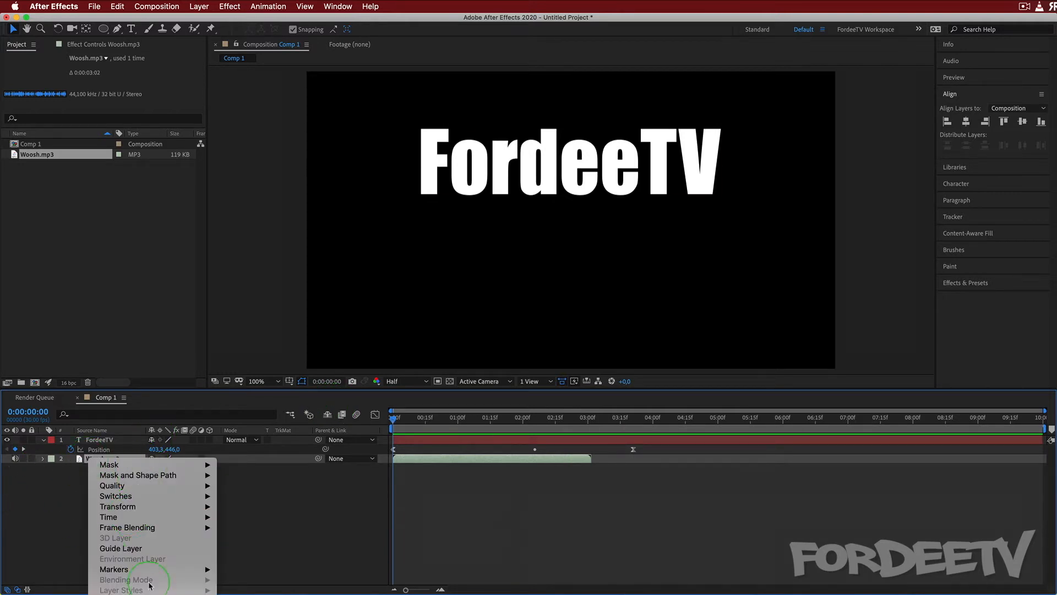
pyautogui.click(362, 497)
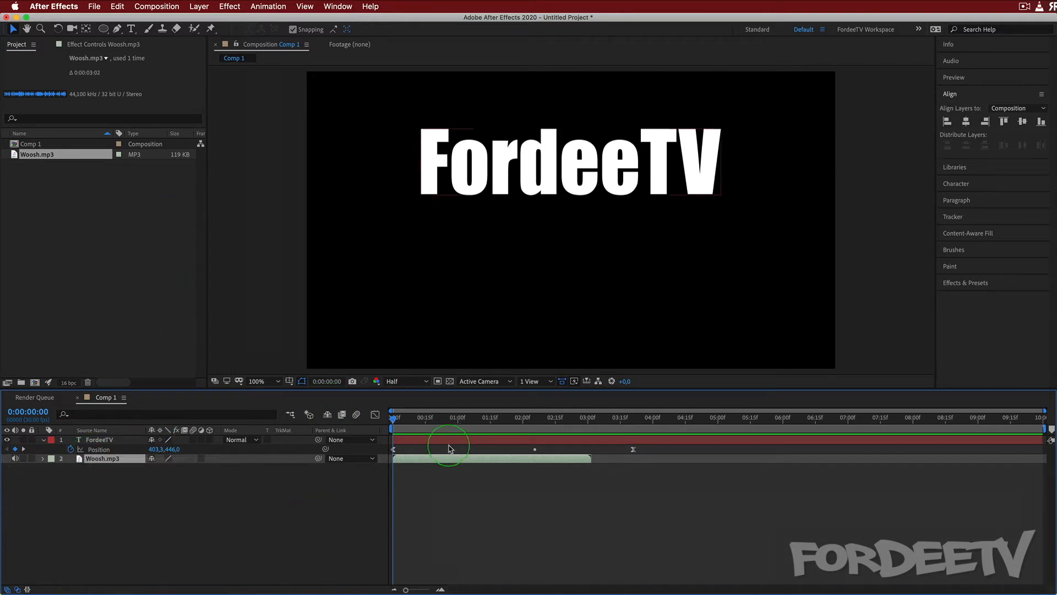
pyautogui.rightClick(107, 463)
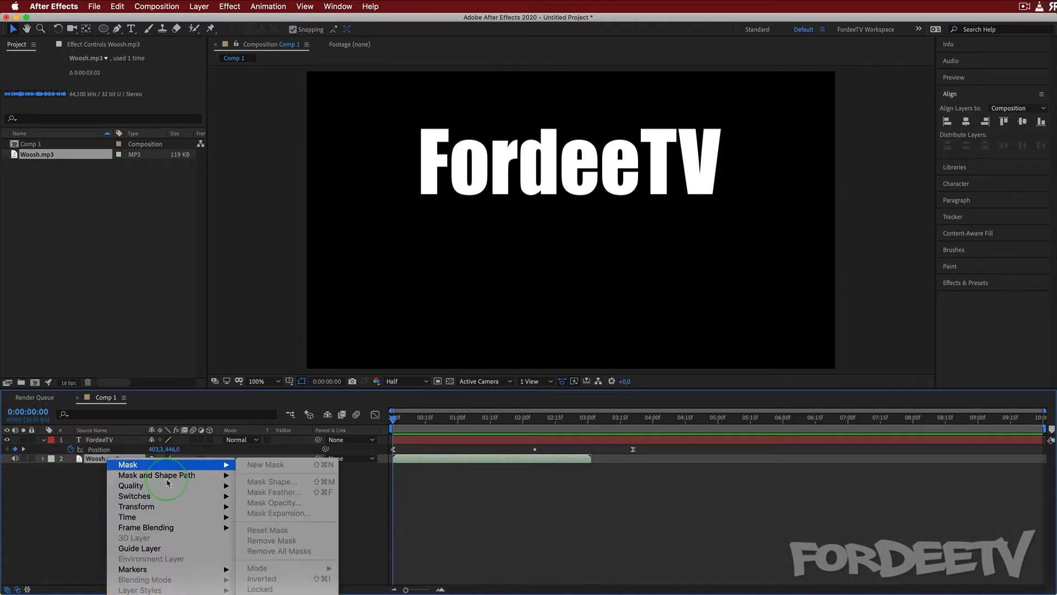
pyautogui.click(74, 532)
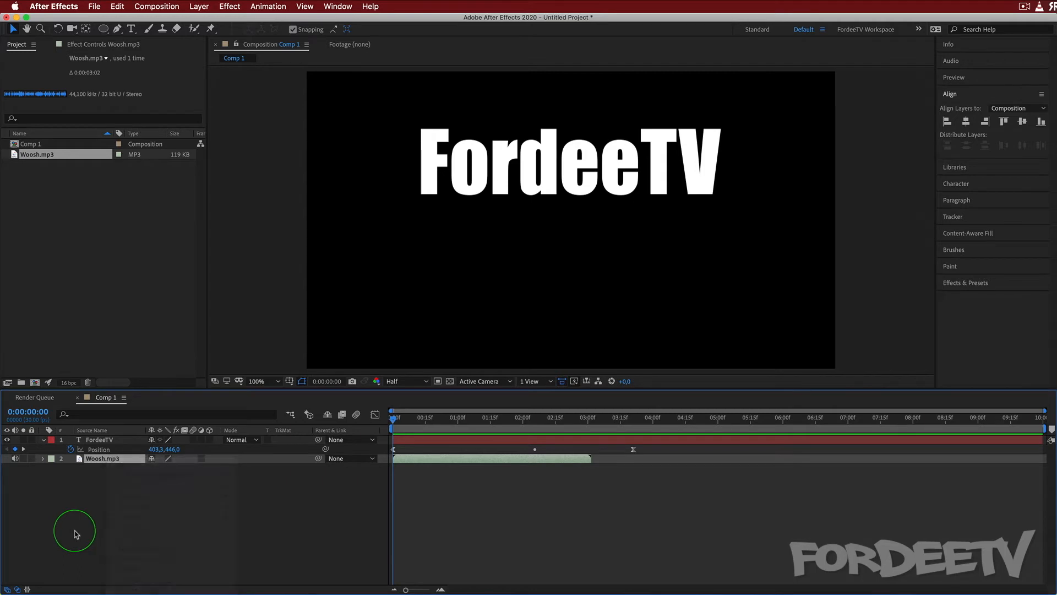
# - Convert the Woosh.mp3 layer's audio to keyframes and reveal the keyframed properties of the resulting Audio Amplitude layer
pyautogui.click(269, 6)
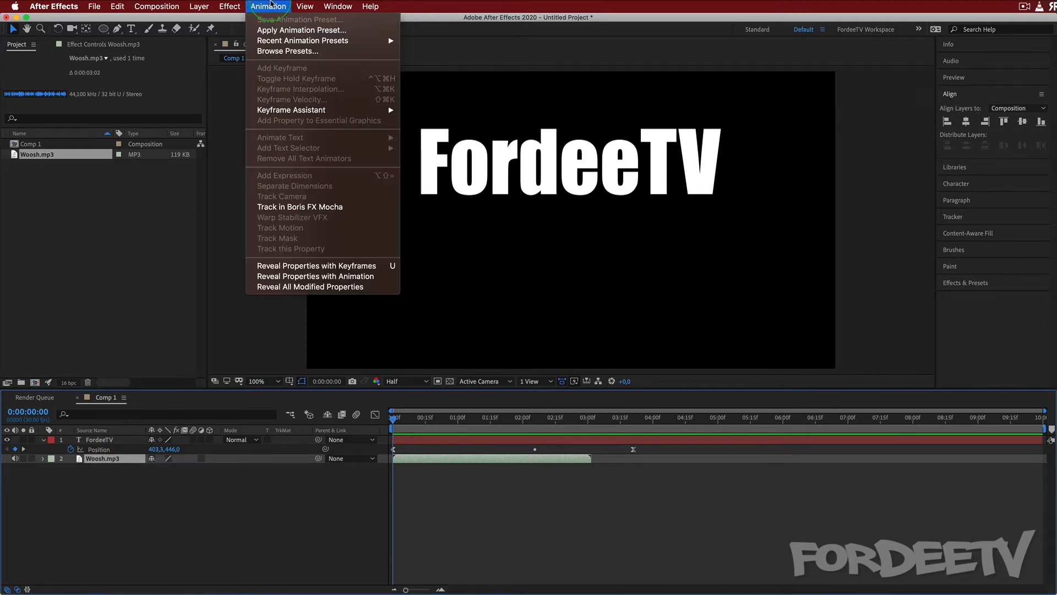
pyautogui.moveTo(297, 111)
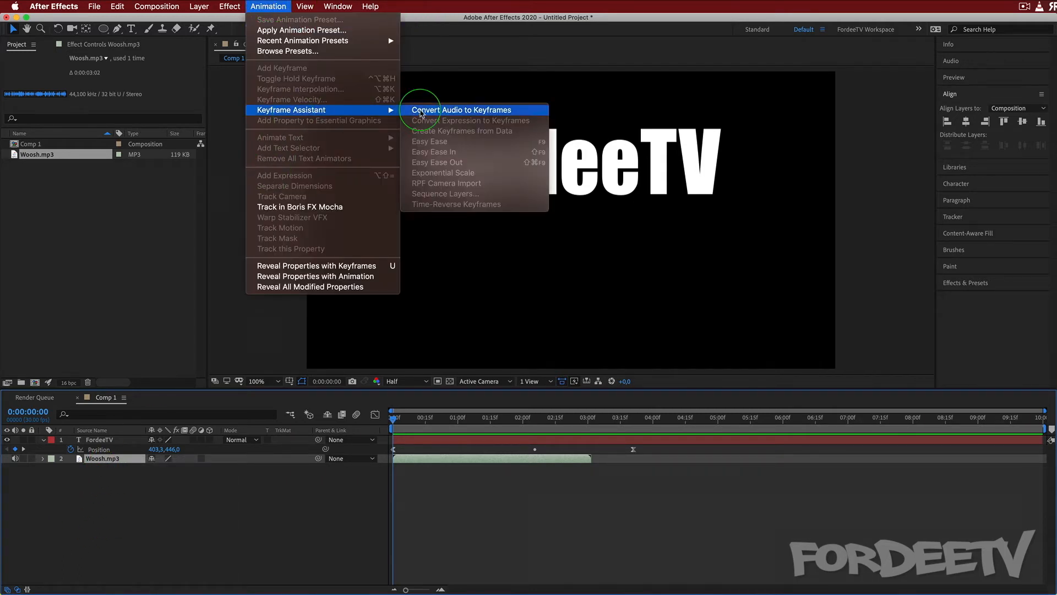
pyautogui.click(421, 112)
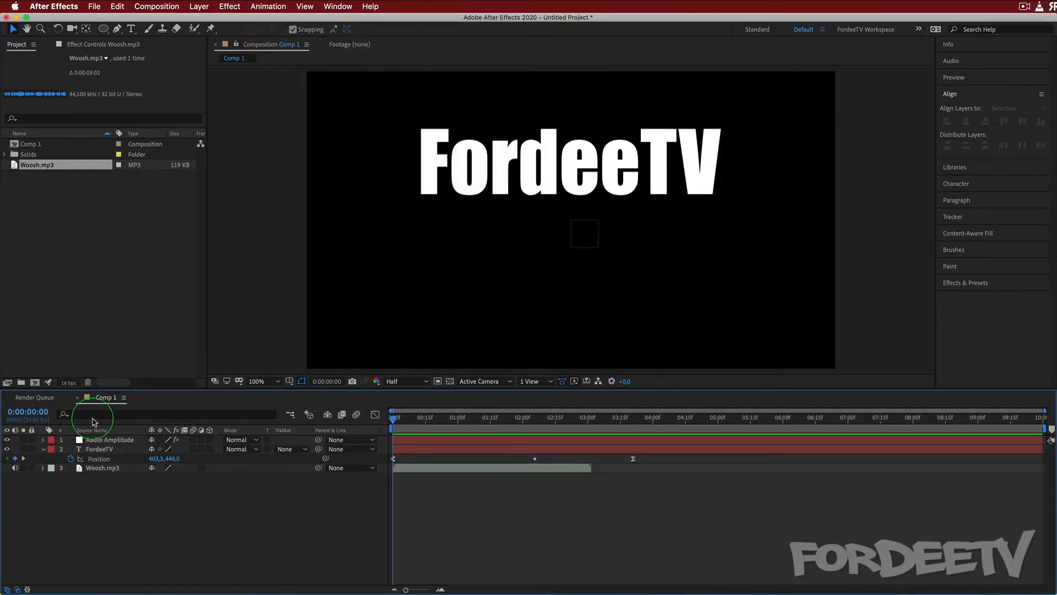
pyautogui.click(105, 440)
pyautogui.keyDown('shift'); pyautogui.click(105, 449); pyautogui.keyUp('shift')
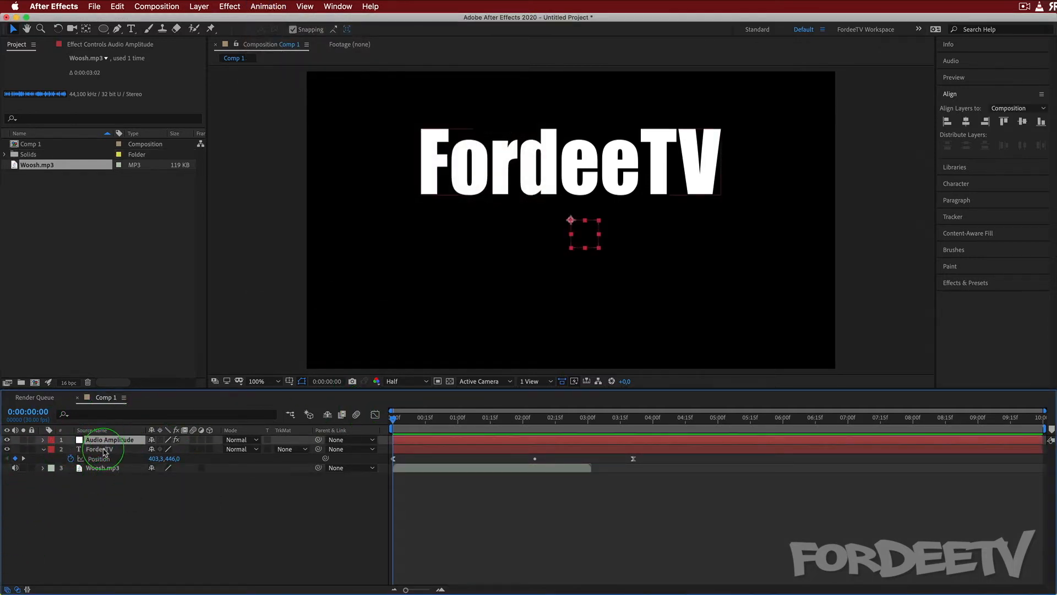
pyautogui.press('u')
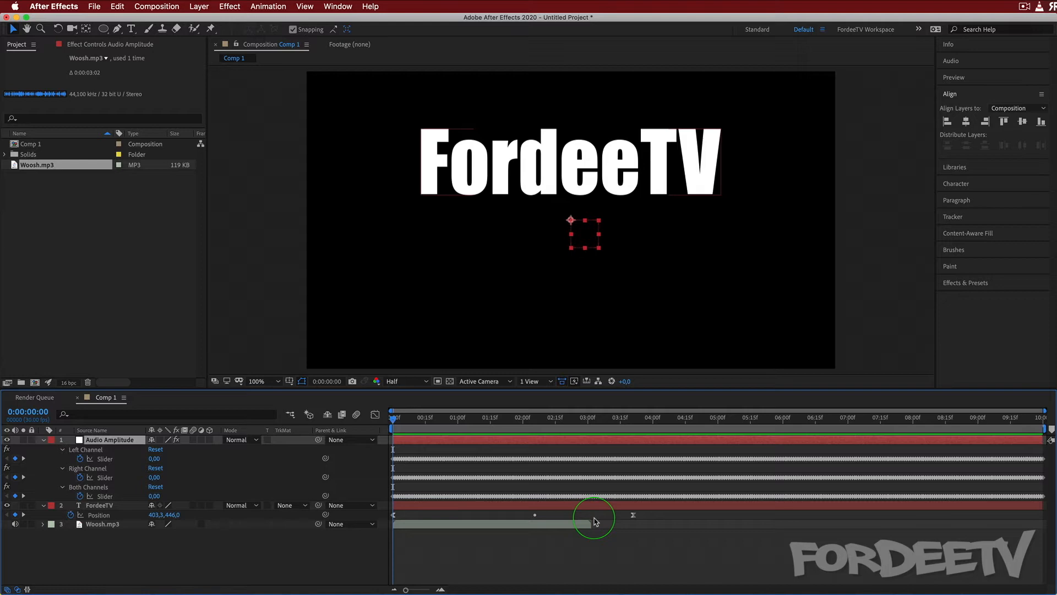
# - Remove all Position keyframes from FordeeTV and link its Position by expression to Audio Amplitude's Both Channels Slider
pyautogui.click(94, 506)
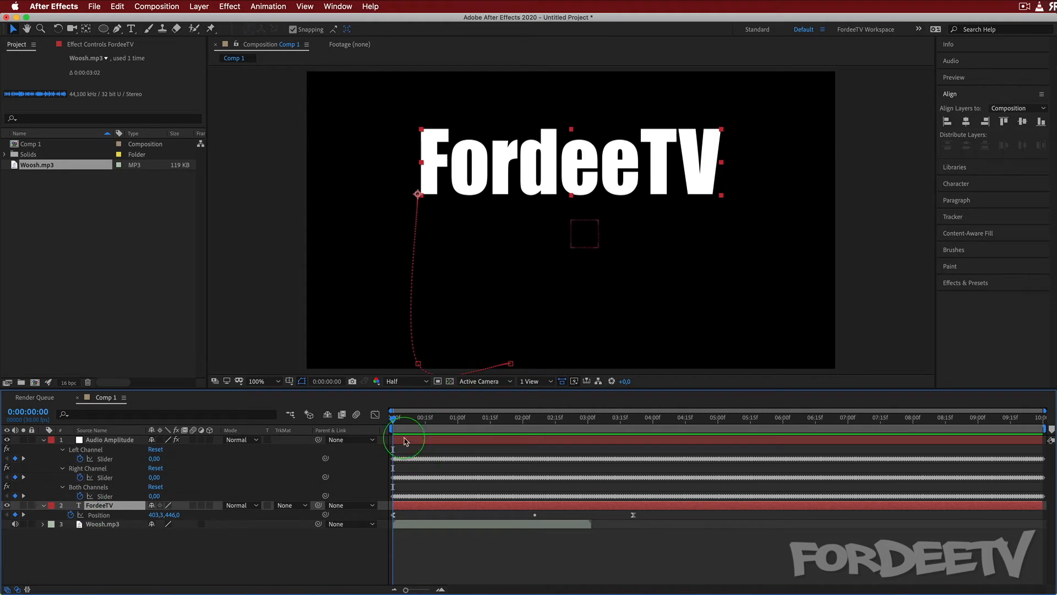
pyautogui.click(70, 515)
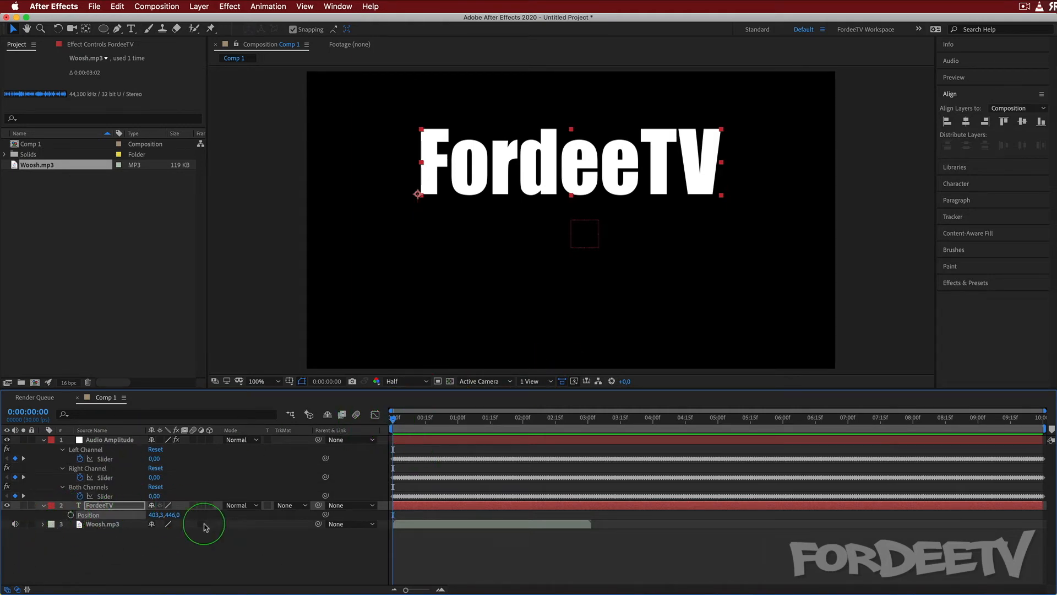
pyautogui.keyDown('alt'); pyautogui.click(71, 515); pyautogui.keyUp('alt')
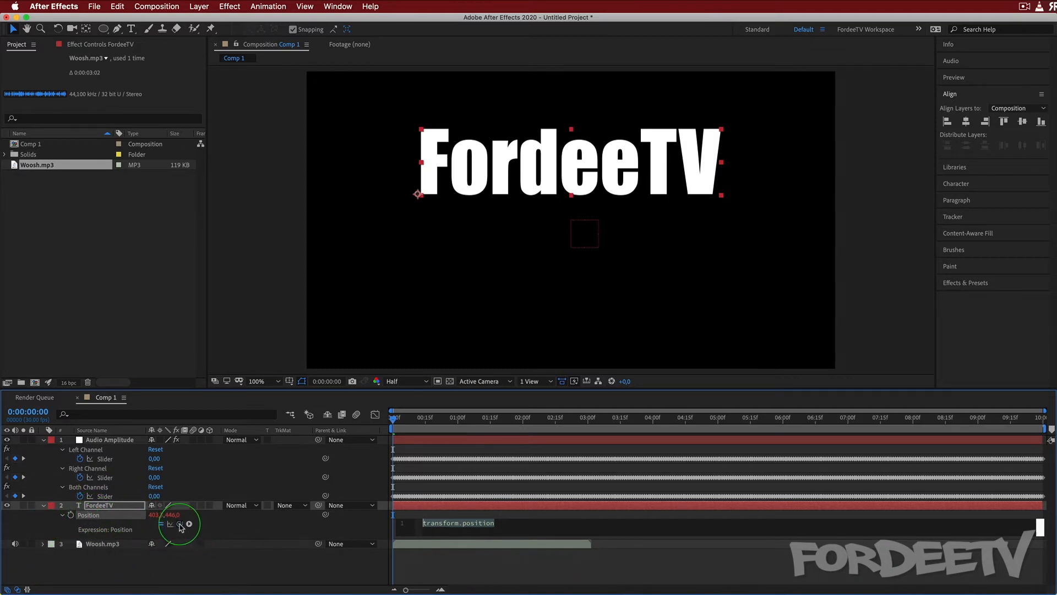
pyautogui.moveTo(180, 524); pyautogui.dragTo(103, 498)
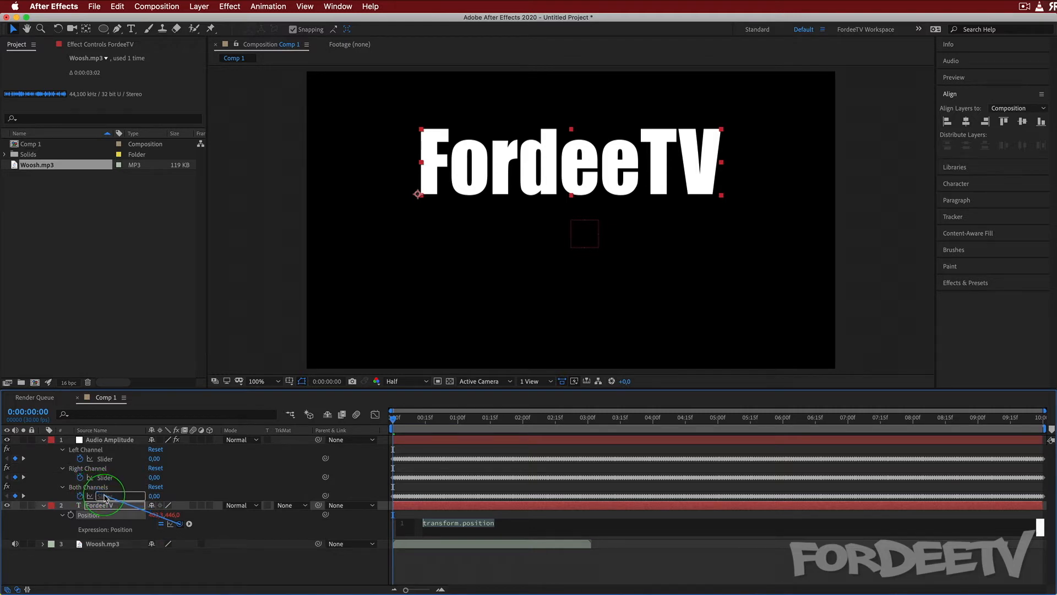
pyautogui.moveTo(105, 498); pyautogui.dragTo(105, 498)
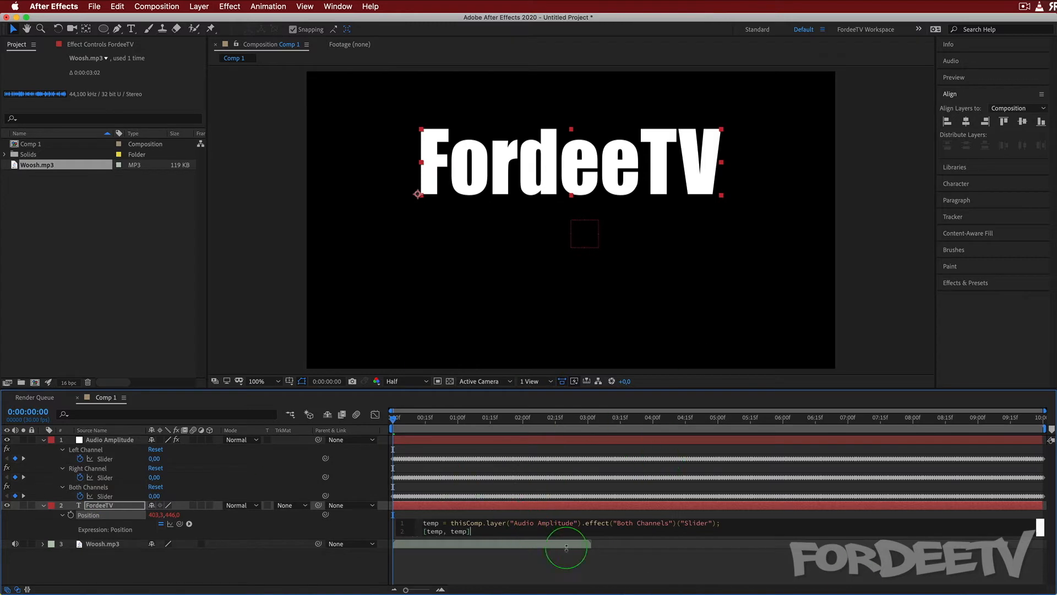
pyautogui.click(295, 571)
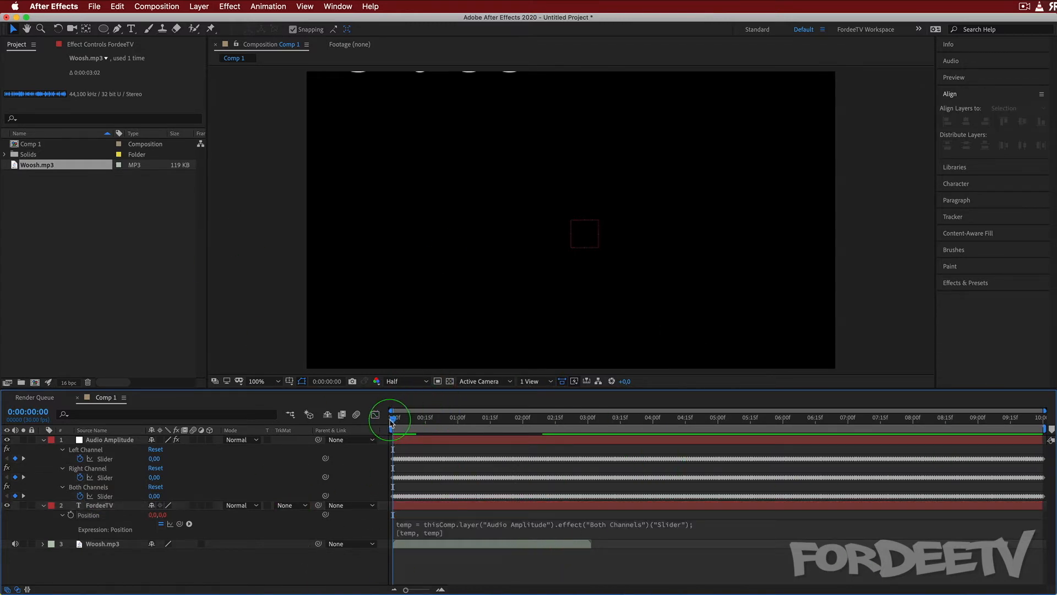
# - Play the composition from 0:00:00:00 to check how the audio drives the FordeeTV text, and inspect the layer's Position
pyautogui.press('space')
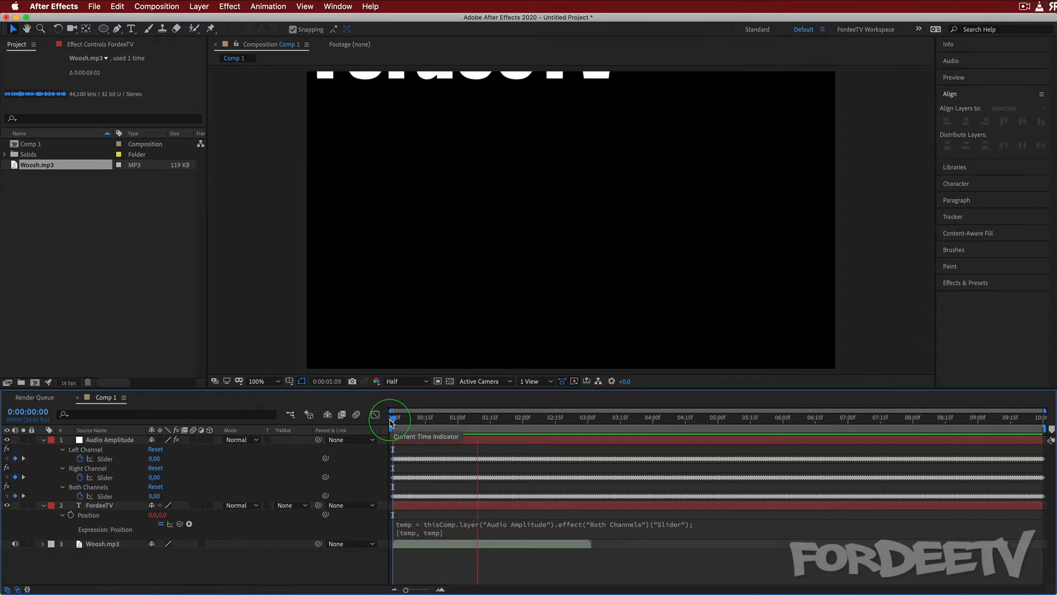
pyautogui.press('space')
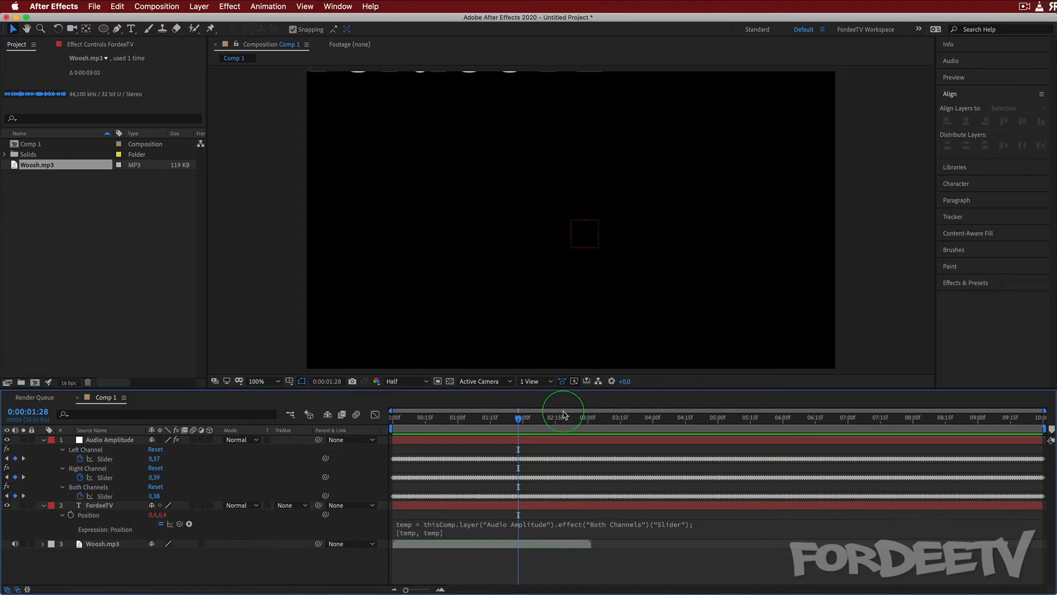
pyautogui.moveTo(501, 423); pyautogui.dragTo(307, 432)
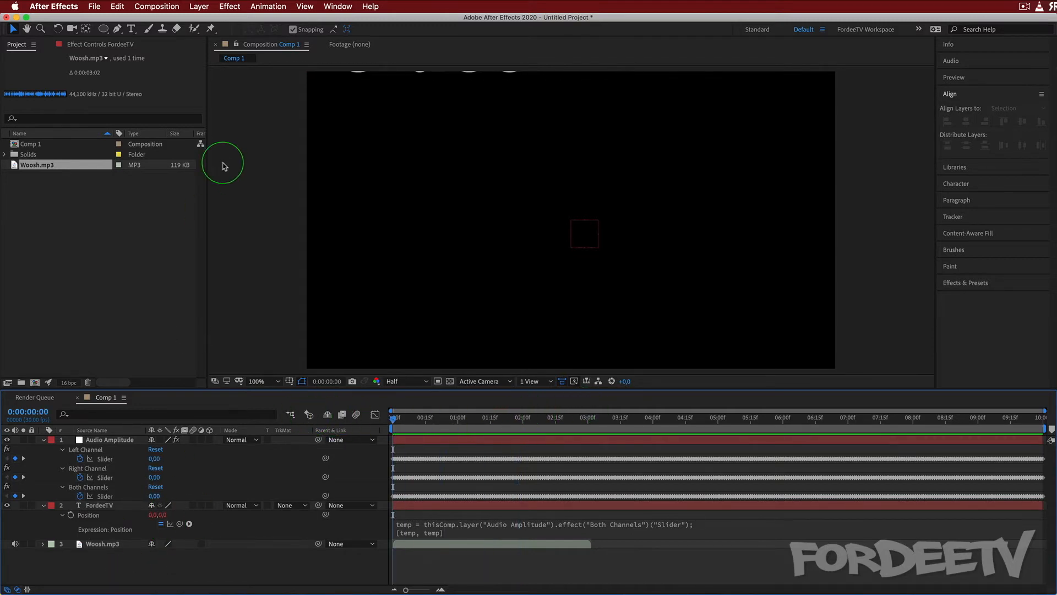
pyautogui.click(361, 73)
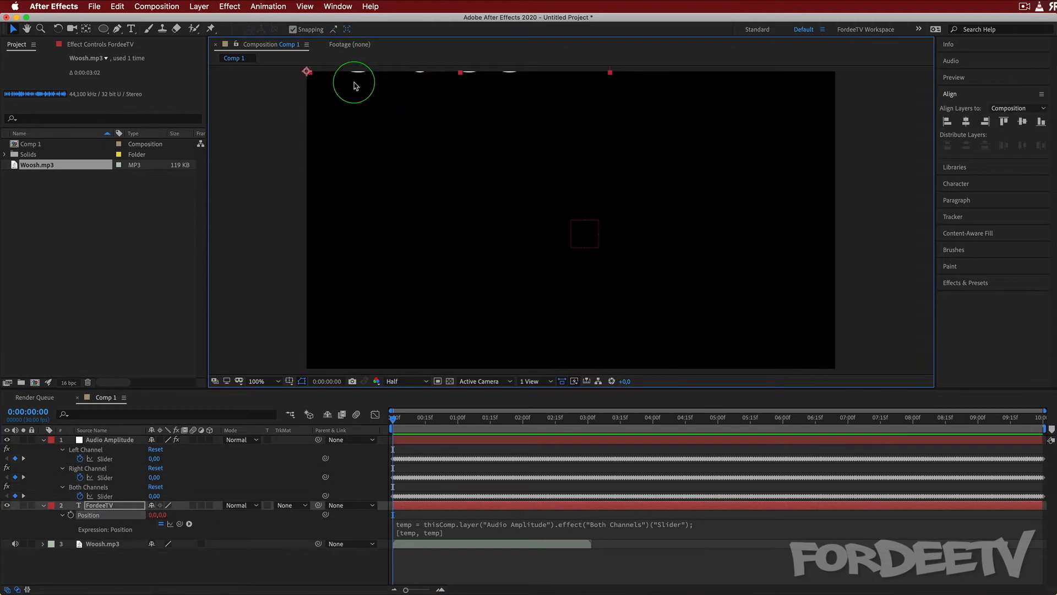
pyautogui.click(161, 515)
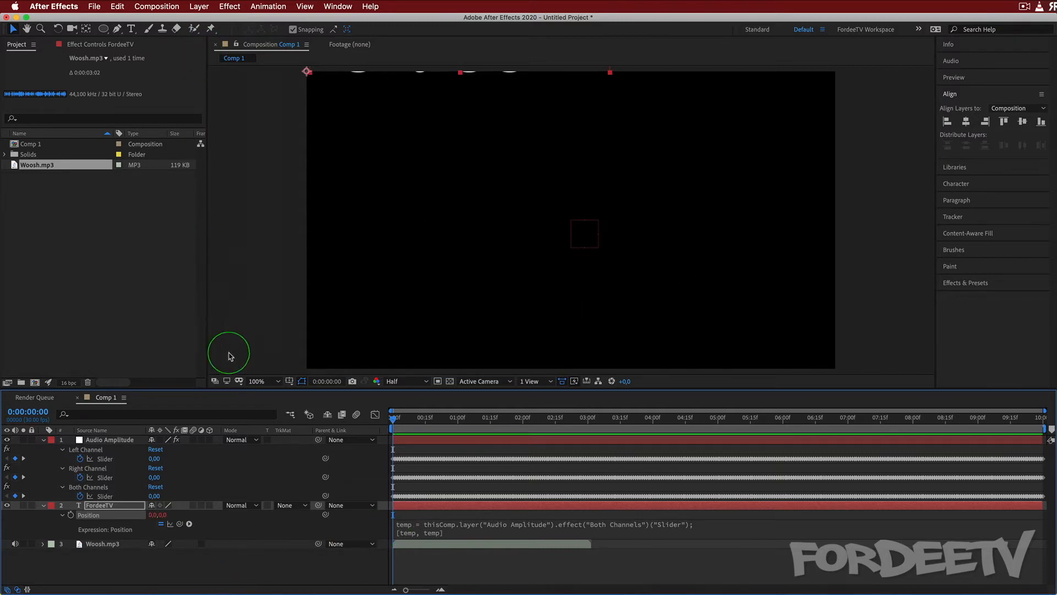
# - Zoom the composition view to 50% and offset FordeeTV's anchor point with the Pan Behind tool so the text sits inside the frame
pyautogui.click(278, 381)
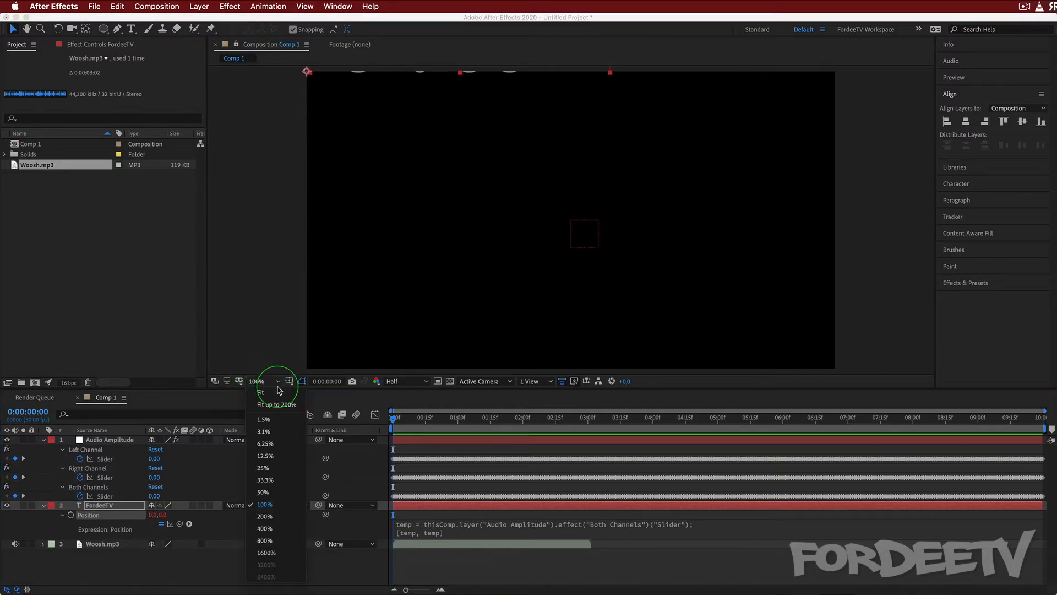
pyautogui.click(275, 492)
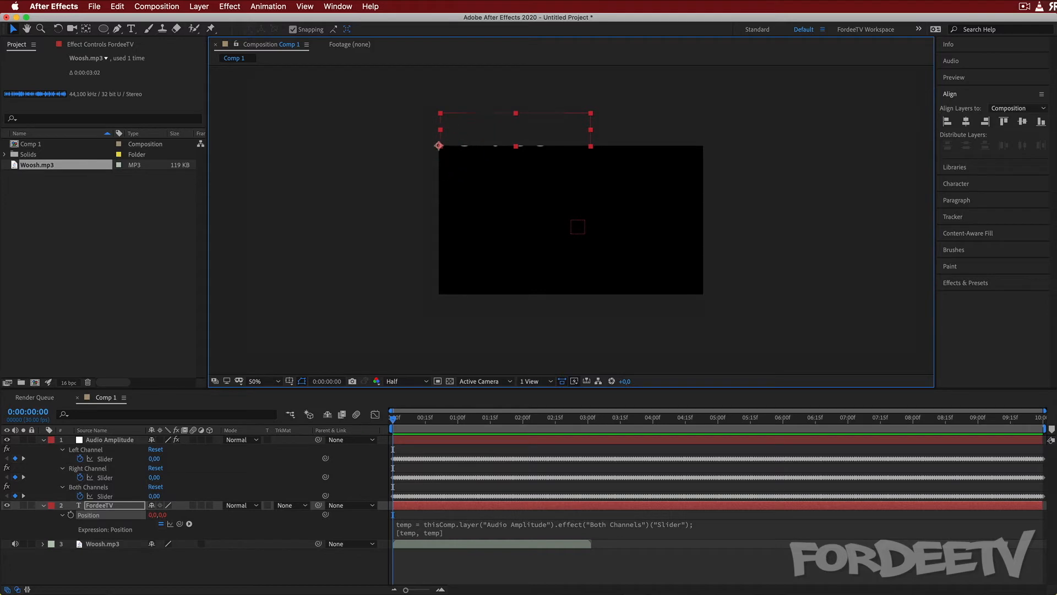
pyautogui.click(86, 30)
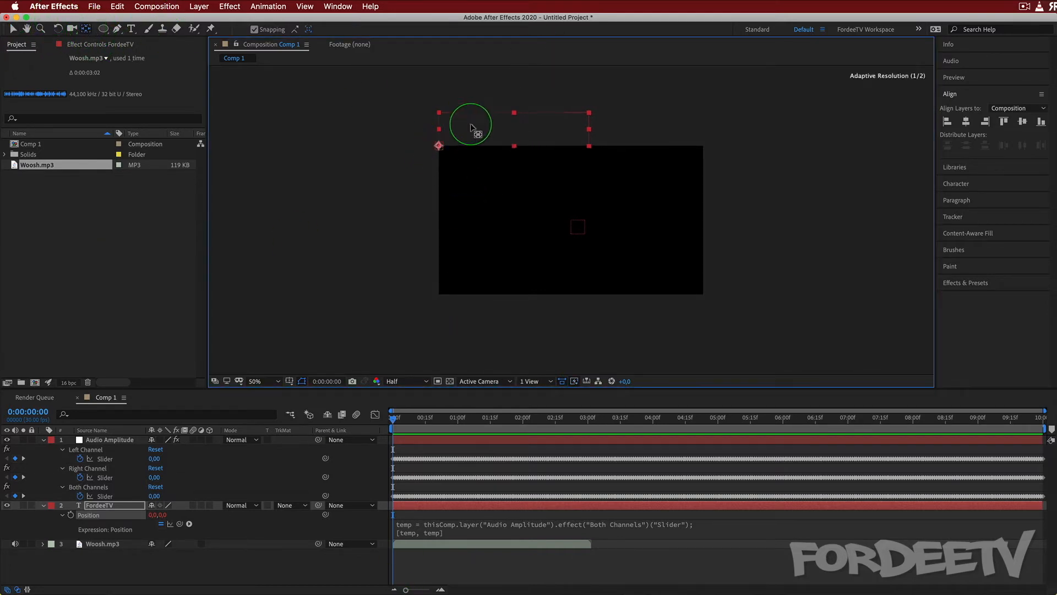
pyautogui.moveTo(474, 123); pyautogui.dragTo(389, 82)
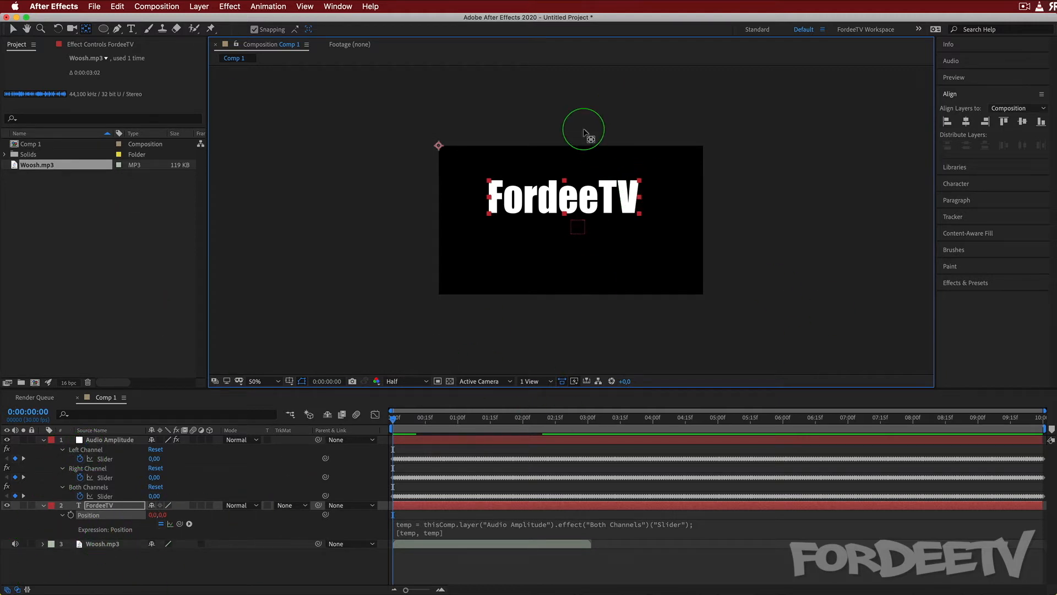
# - Play the composition from 0:00:00:00 to check the audio-driven movement of the repositioned FordeeTV text
pyautogui.click(392, 416)
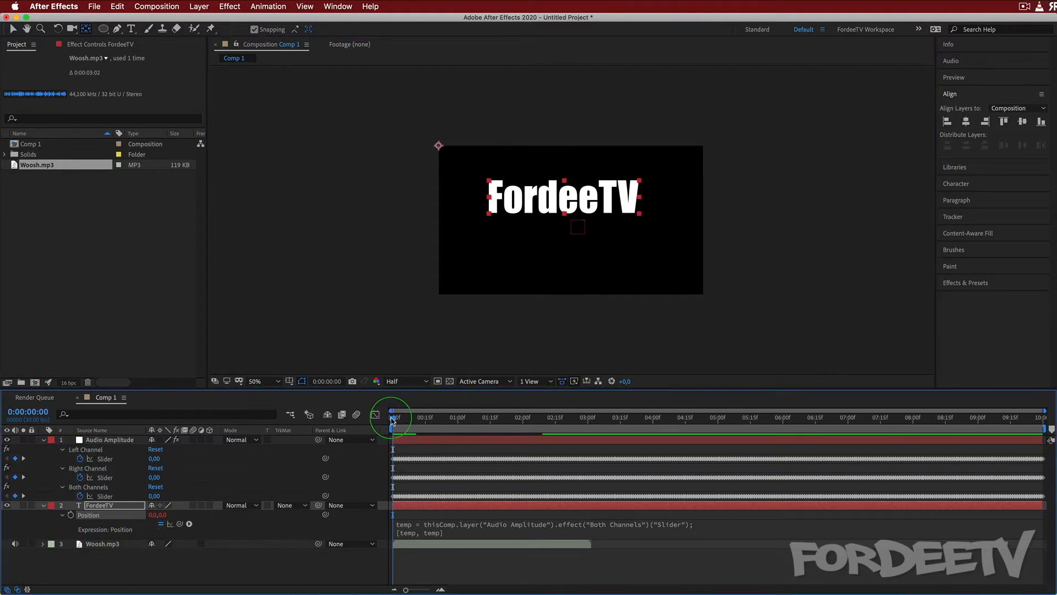
pyautogui.press('space')
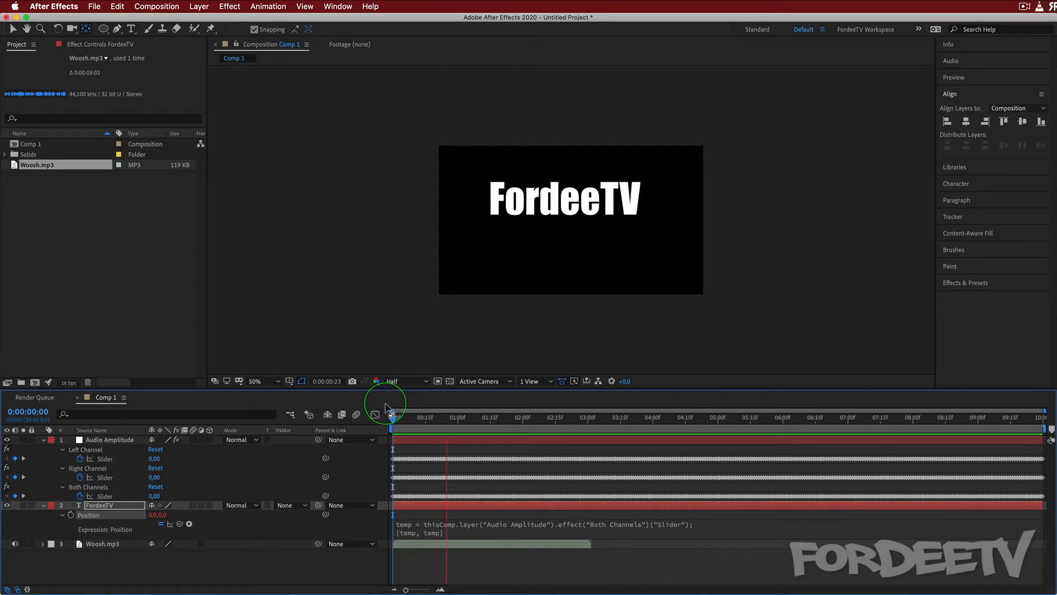
pyautogui.press('space')
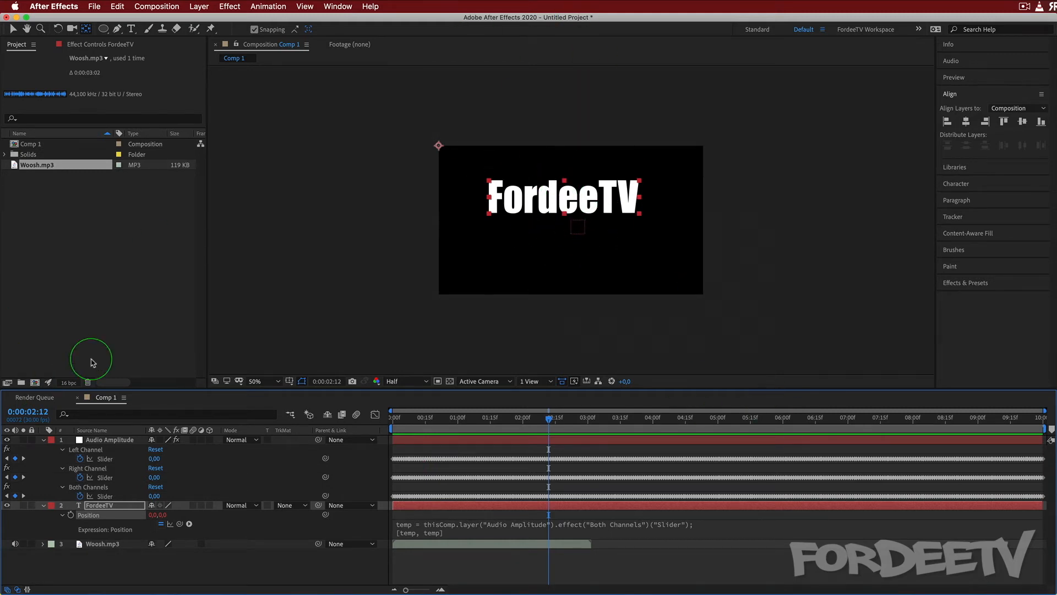
# - Delete the Audio Amplitude and Woosh.mp3 layers from Comp 1
pyautogui.click(92, 442)
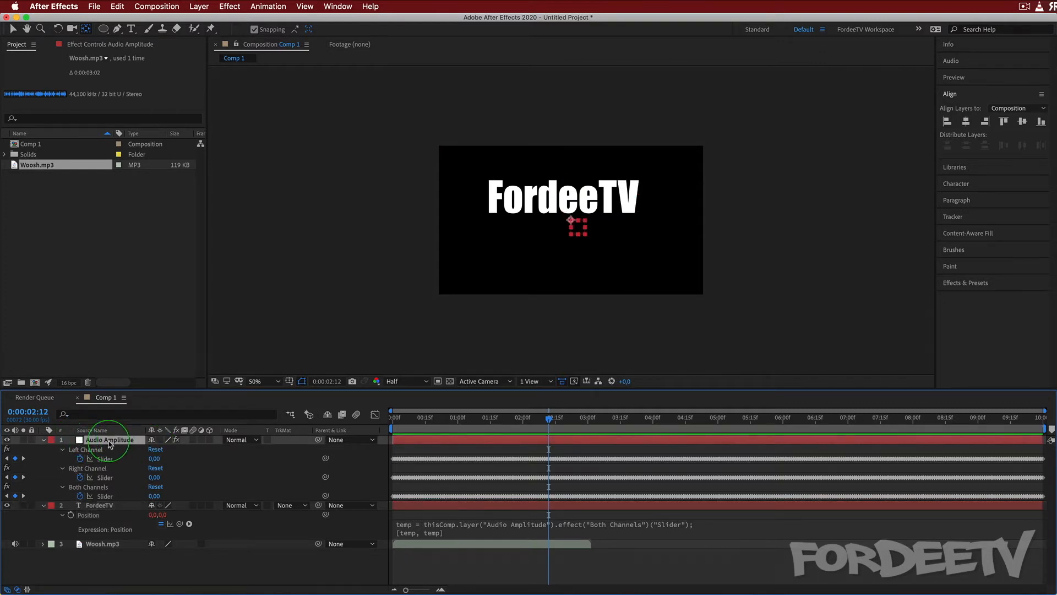
pyautogui.press('Delete')
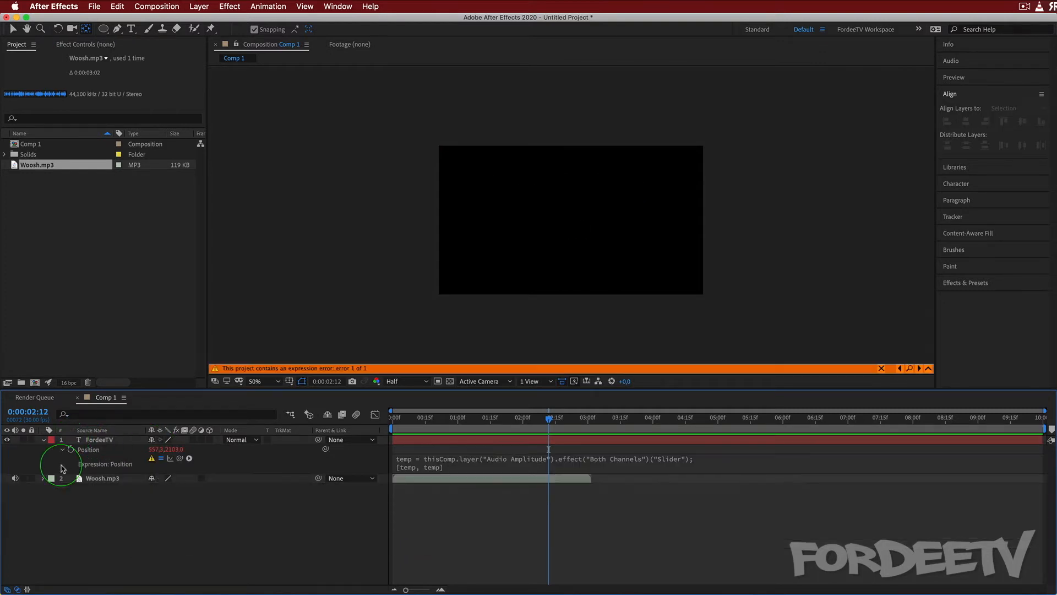
pyautogui.click(93, 479)
pyautogui.press('Delete')
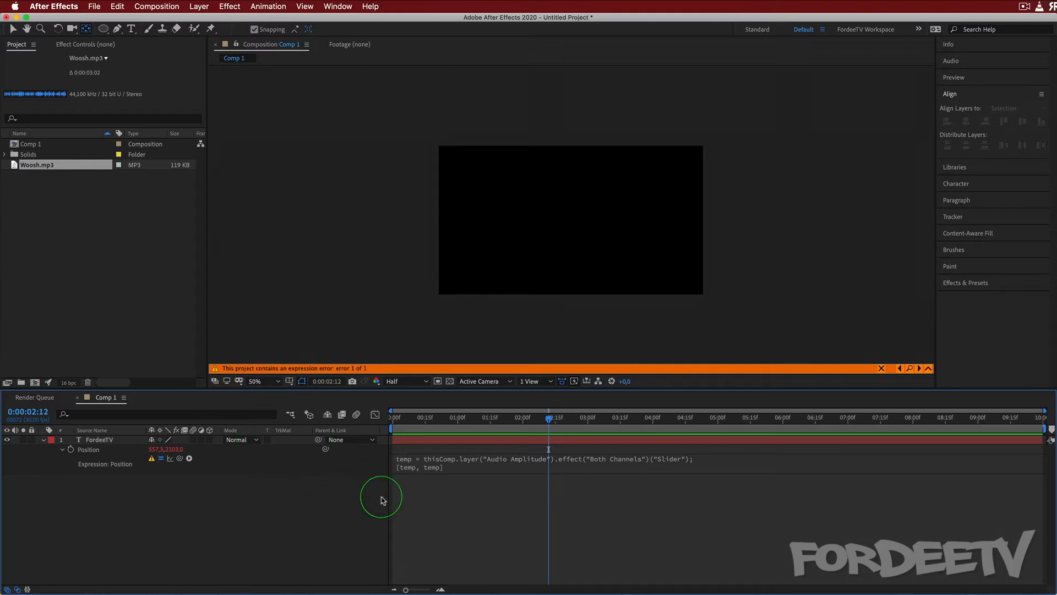
# - Remove the Audio Amplitude expression from FordeeTV's Position by clearing all its text
pyautogui.click(410, 464)
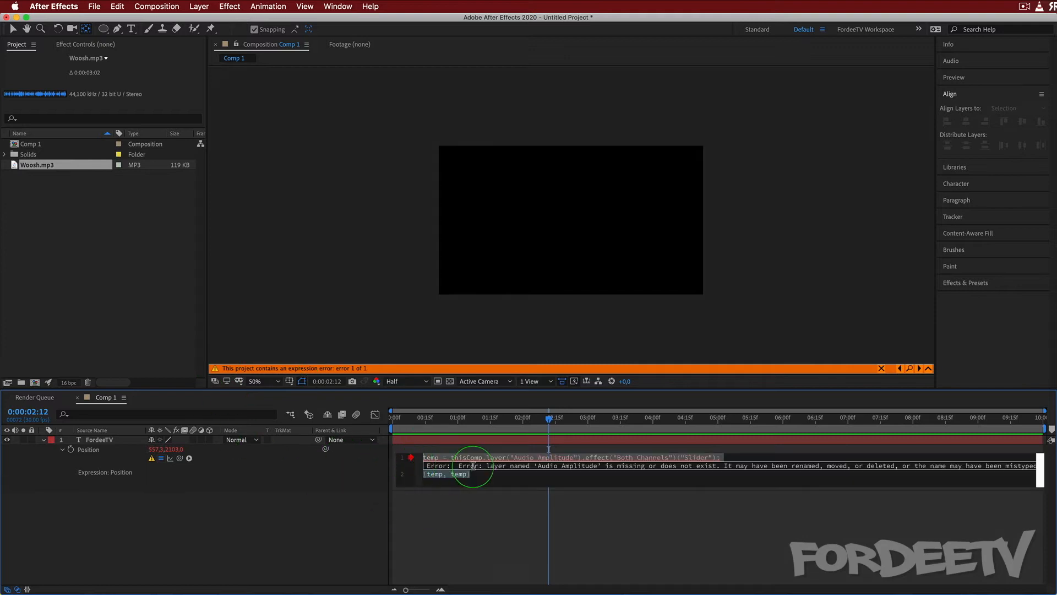
pyautogui.click(71, 451)
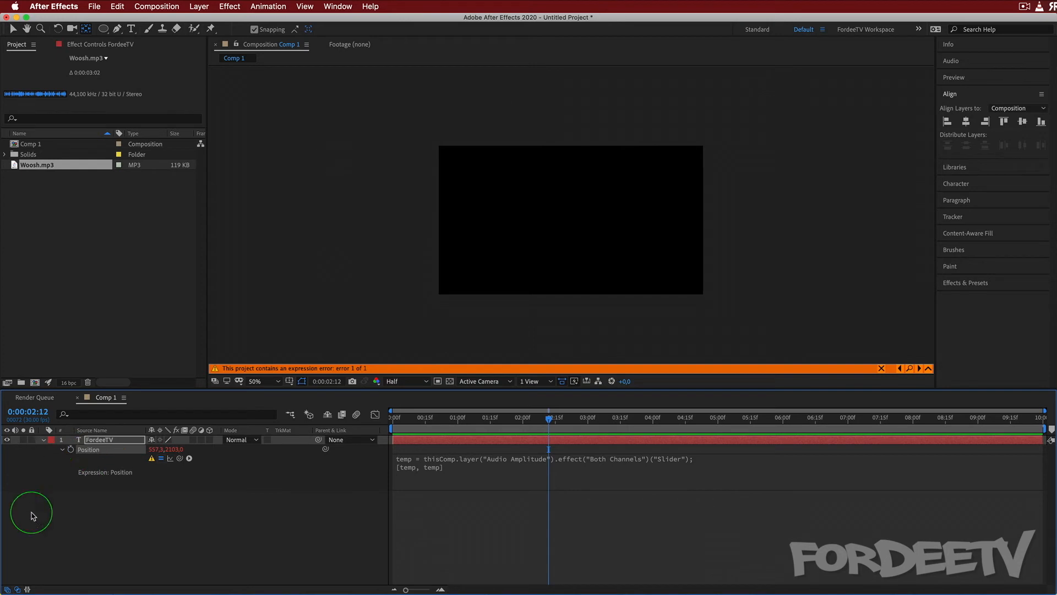
pyautogui.click(71, 450)
pyautogui.click(450, 470)
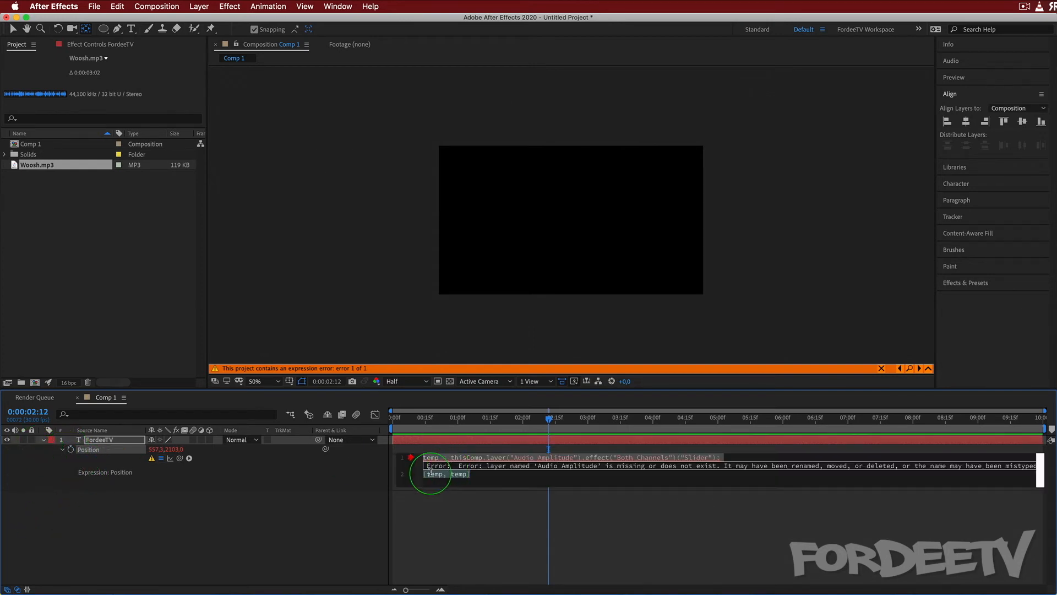
pyautogui.click(425, 459)
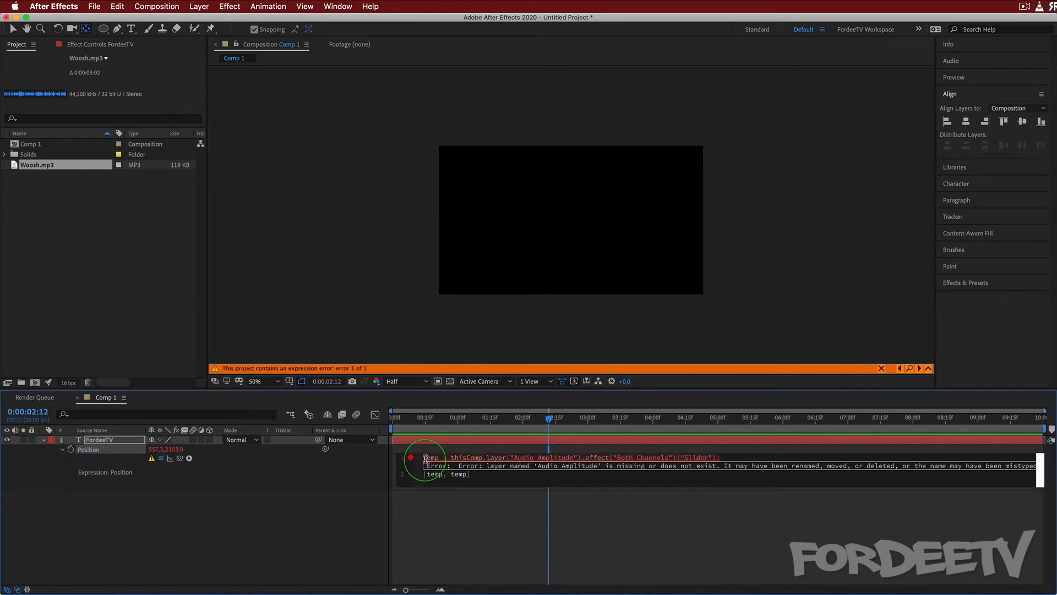
pyautogui.press('super+a')
pyautogui.press('BackSpace')
pyautogui.click(298, 548)
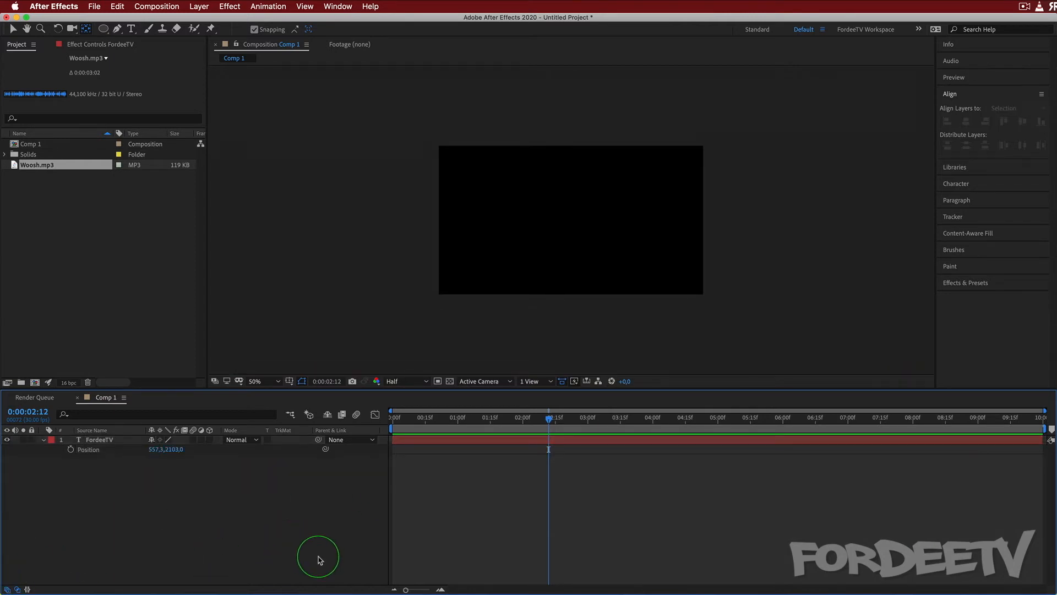
# - Reset FordeeTV's Position to 960, 540
pyautogui.click(70, 443)
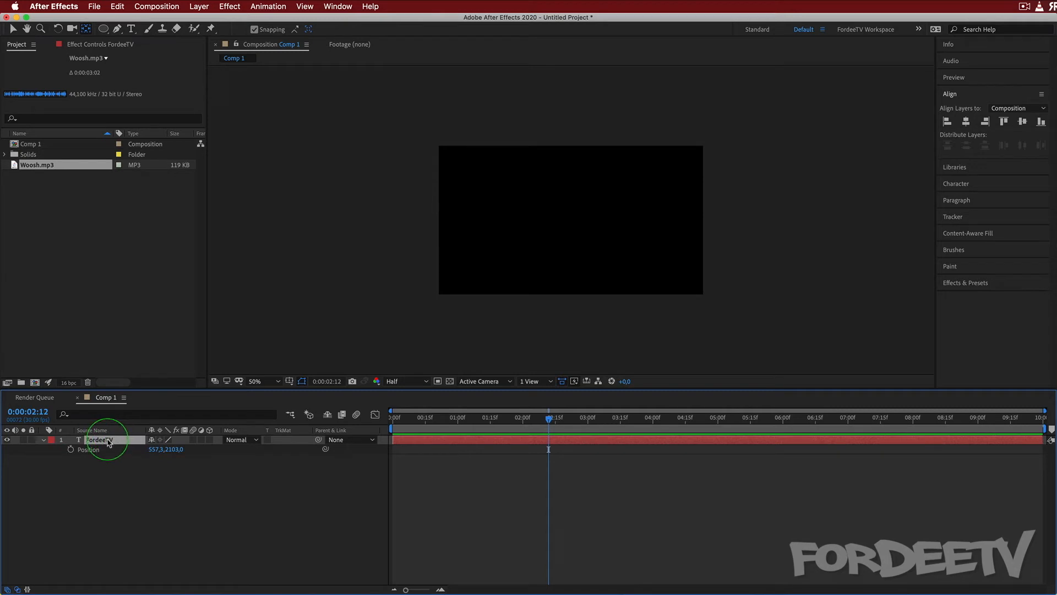
pyautogui.rightClick(108, 441)
pyautogui.click(93, 456)
pyautogui.click(93, 450)
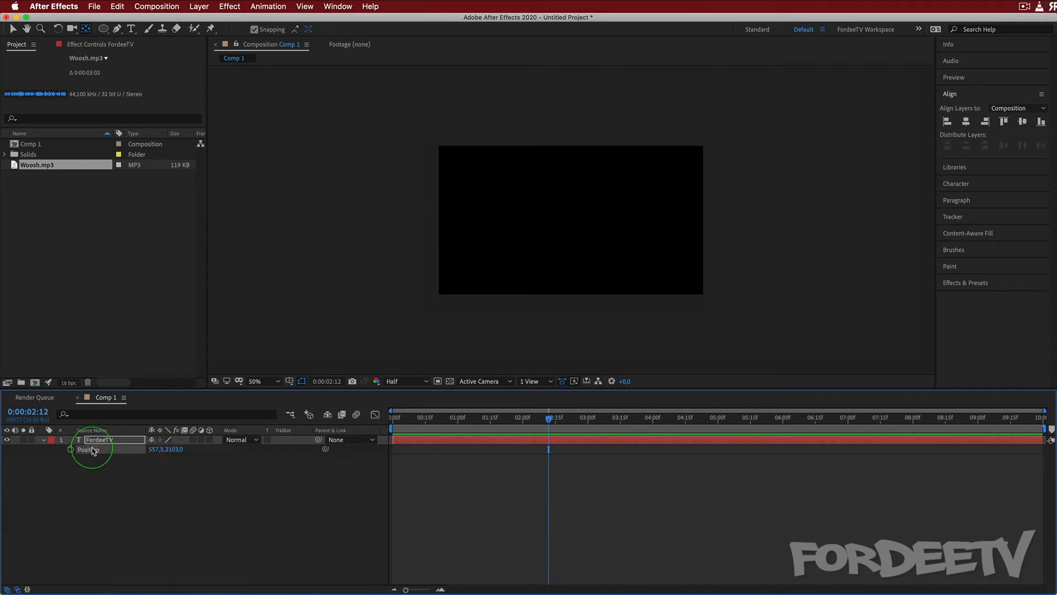
pyautogui.rightClick(93, 455)
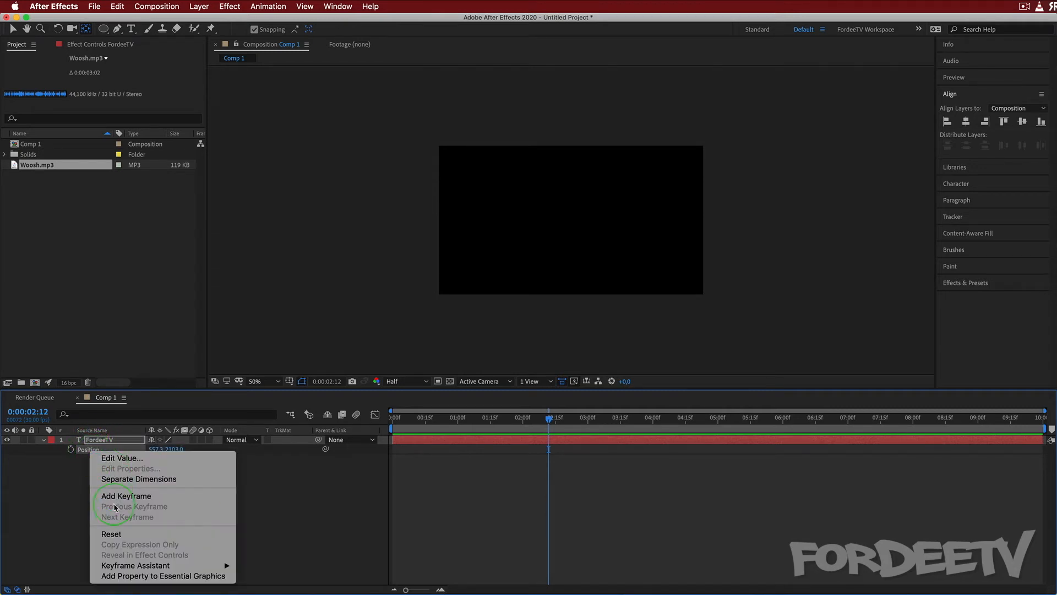
pyautogui.click(234, 545)
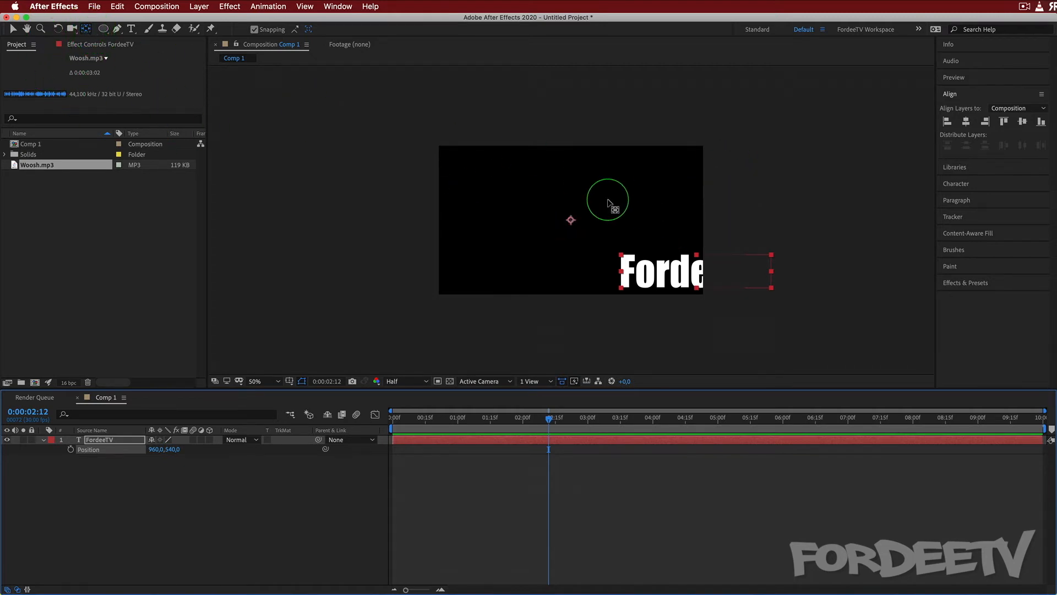
# - Try centering FordeeTV's anchor point on the text, and reset the layer so its text starts at the composition's centre
pyautogui.moveTo(570, 217); pyautogui.dragTo(702, 275)
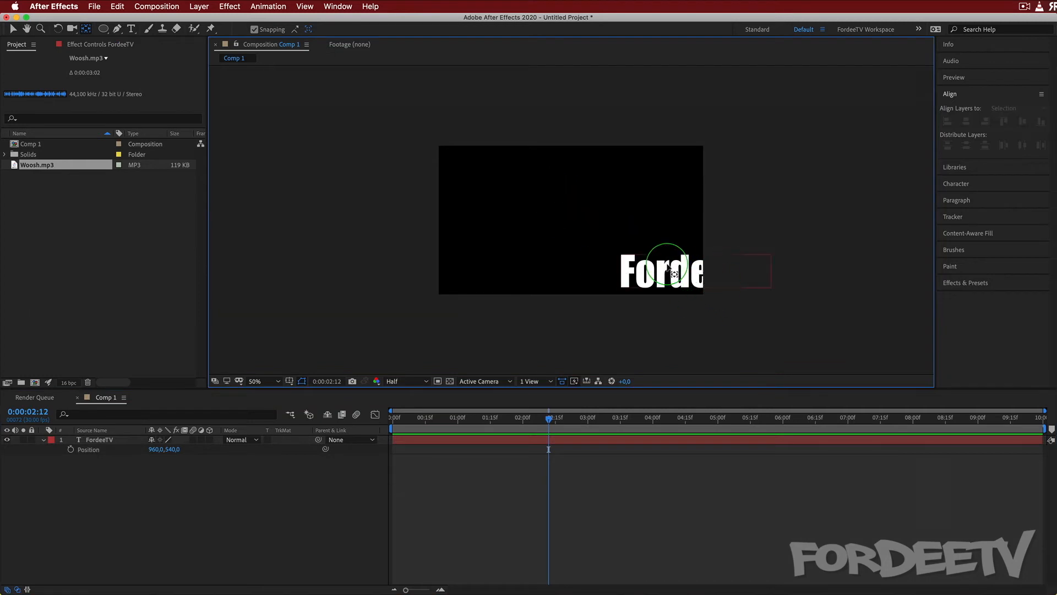
pyautogui.click(668, 261)
pyautogui.moveTo(572, 220); pyautogui.dragTo(696, 270)
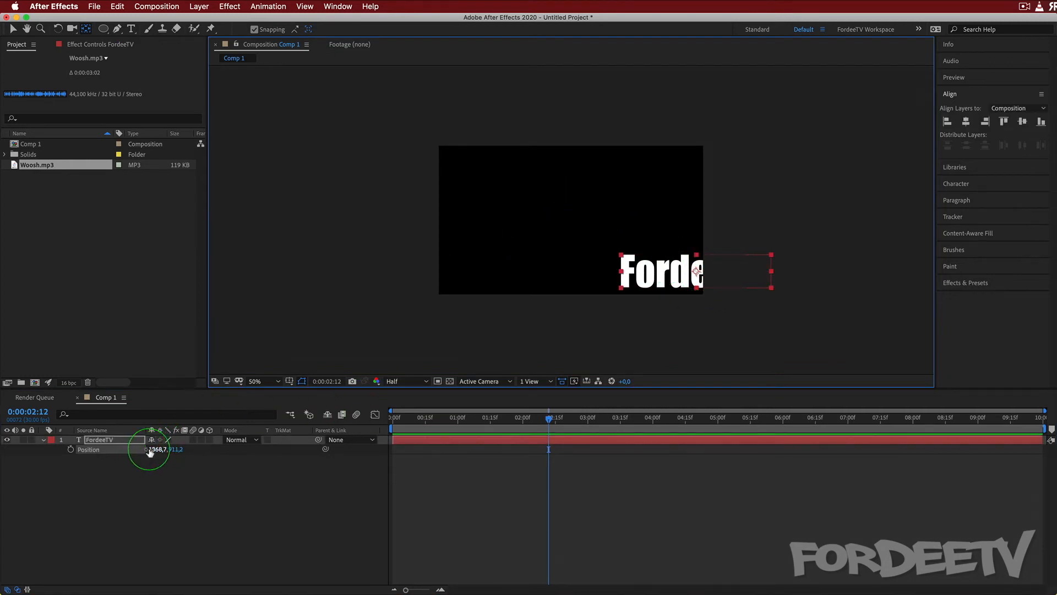
pyautogui.rightClick(88, 452)
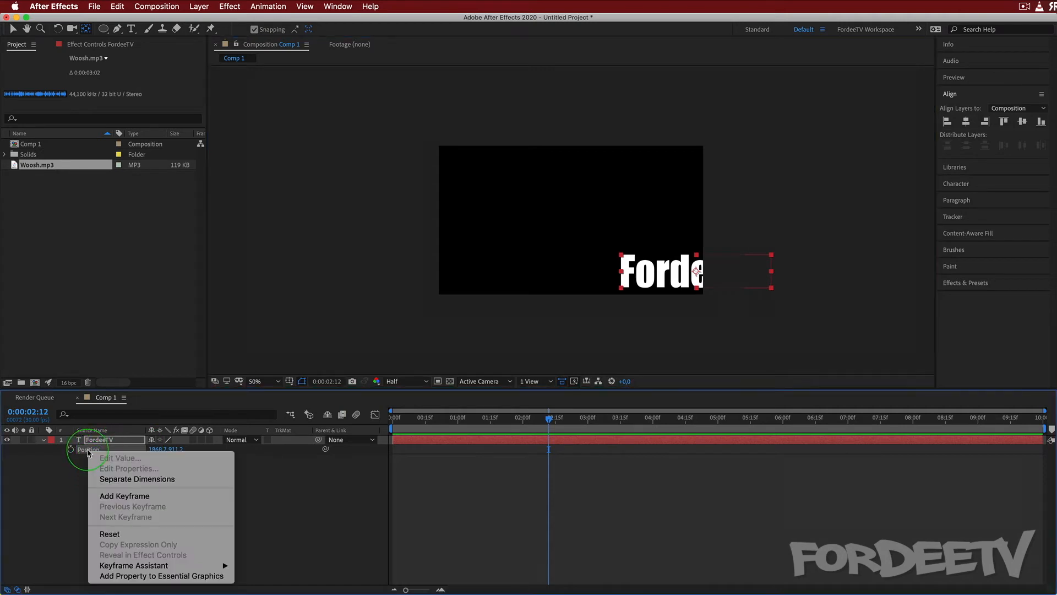
pyautogui.click(113, 534)
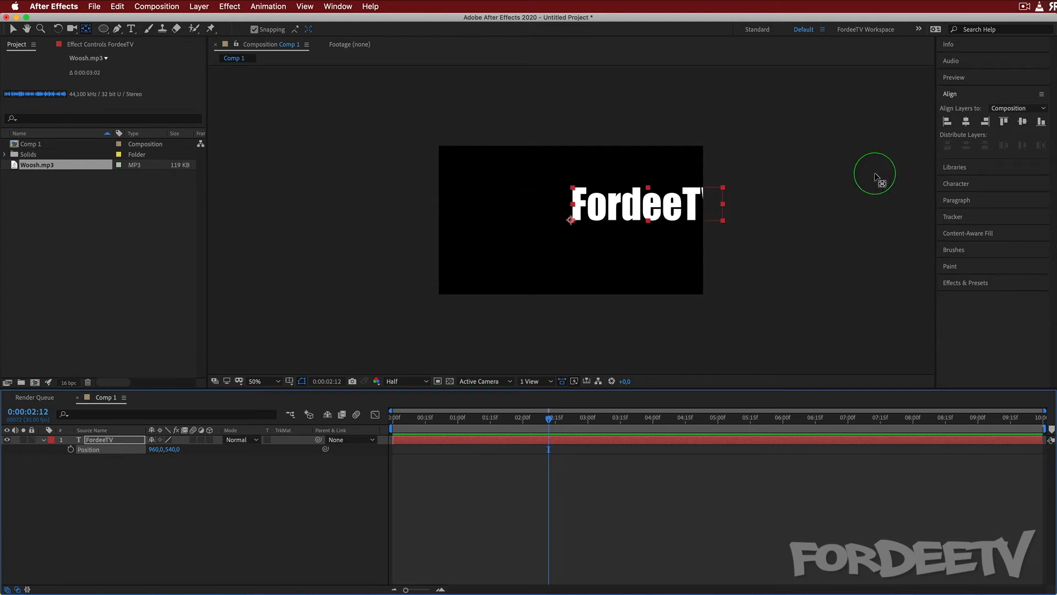
# - Center FordeeTV horizontally in the composition and move its anchor point to the middle of the text
pyautogui.click(965, 123)
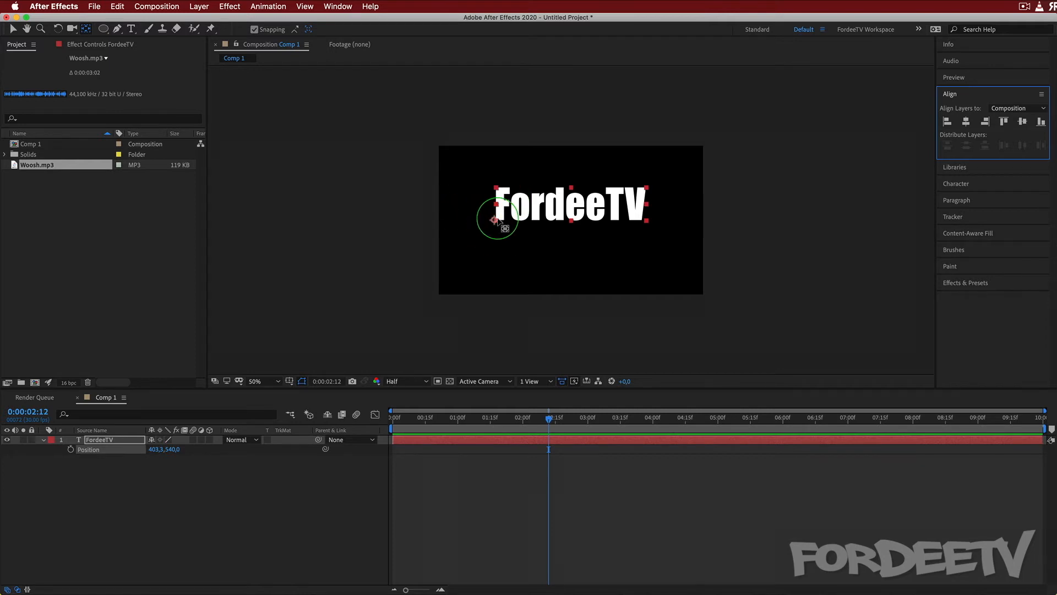
pyautogui.moveTo(495, 219); pyautogui.dragTo(572, 202)
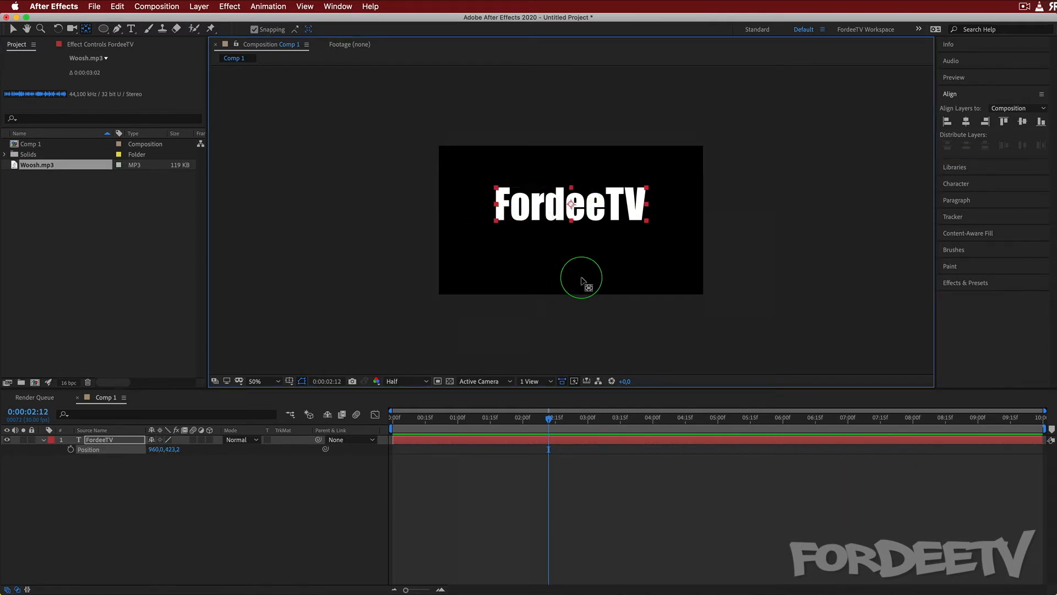
# - Reveal FordeeTV's Rotation and add a keyframe of 0x+0° at 0:00:00:00
pyautogui.click(101, 441)
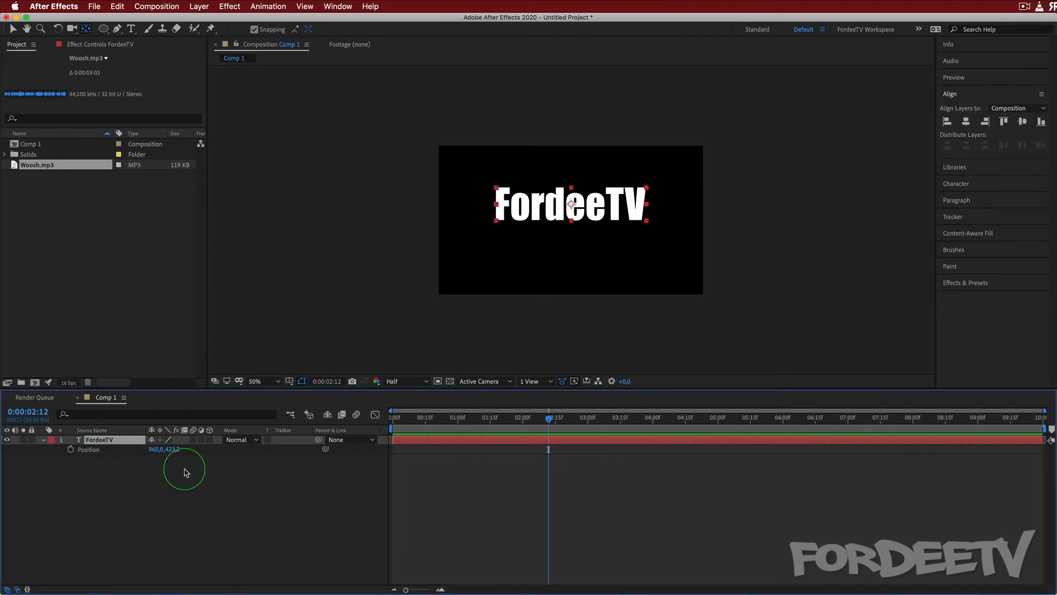
pyautogui.press('r')
pyautogui.moveTo(551, 422); pyautogui.dragTo(166, 405)
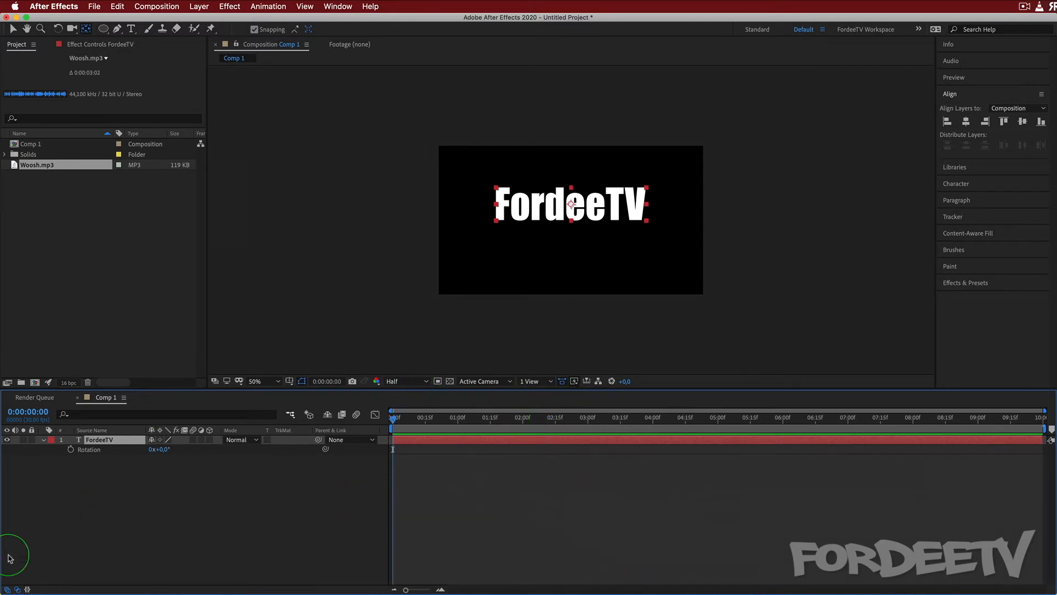
pyautogui.click(70, 450)
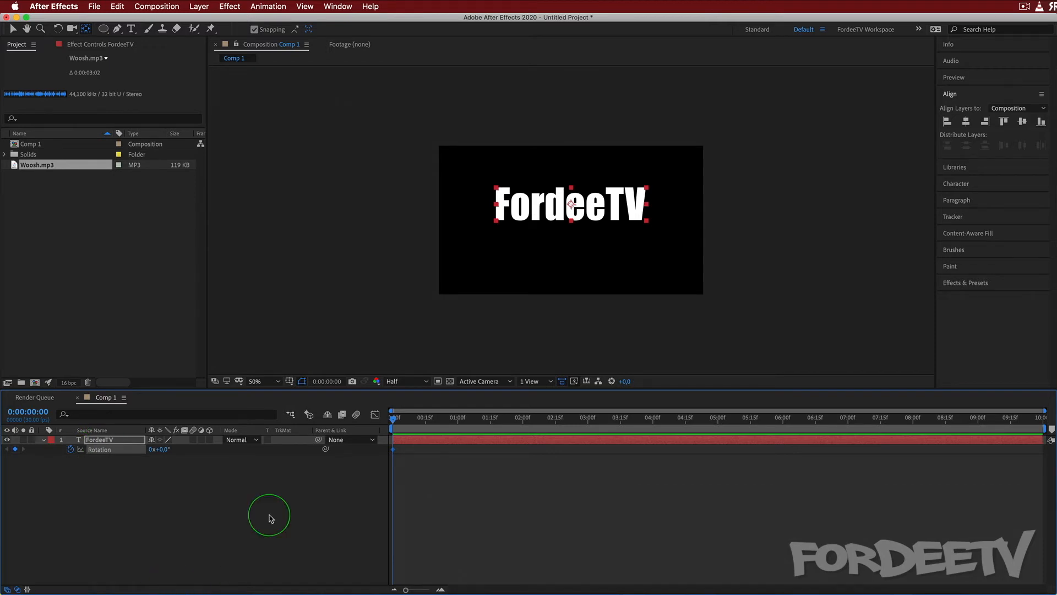
# - Add a Rotation keyframe of two full revolutions (2x+0°) to FordeeTV at 0:00:02:00
pyautogui.moveTo(396, 423); pyautogui.dragTo(523, 425)
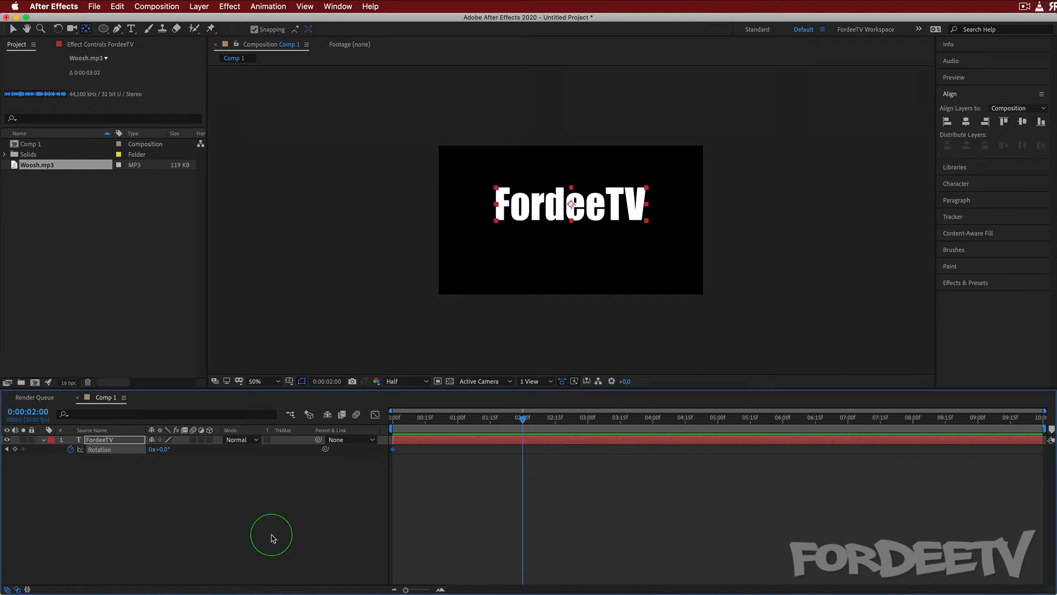
pyautogui.click(152, 449)
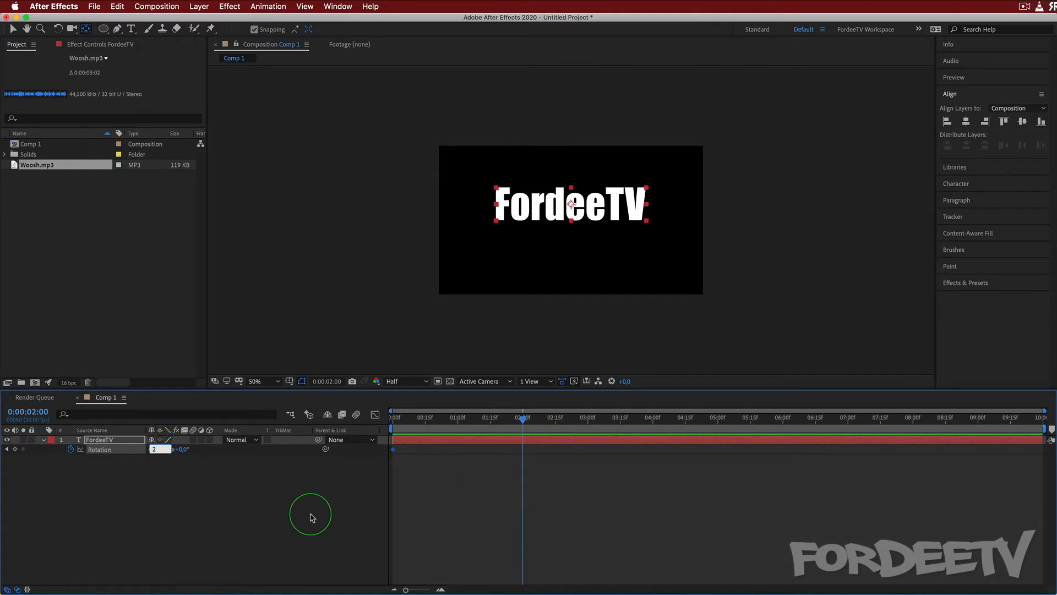
pyautogui.press('Return')
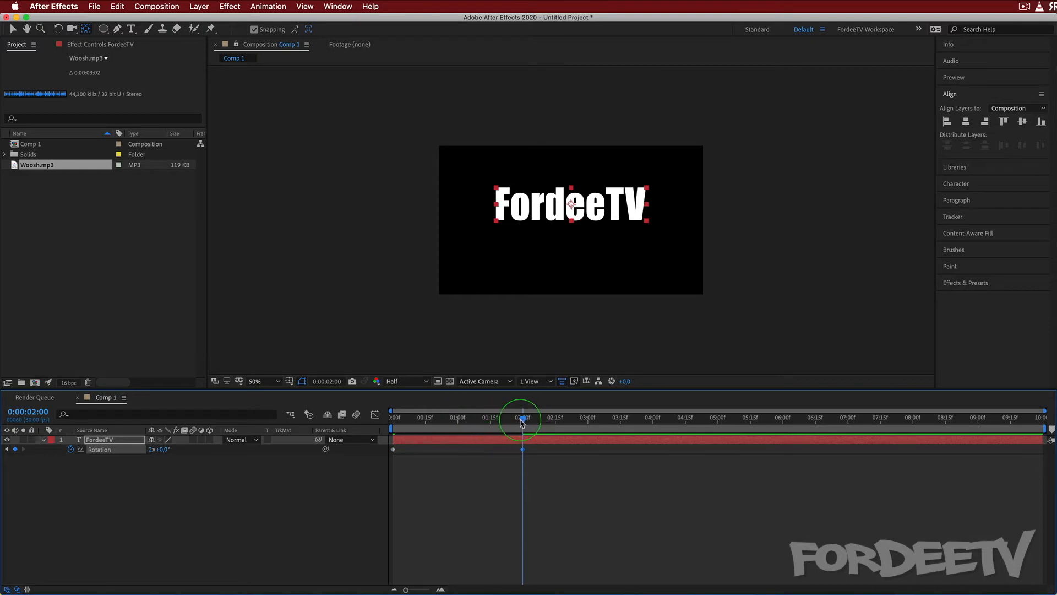
# - Play the composition from 0:00:00:00 to preview the FordeeTV text's rotation
pyautogui.moveTo(522, 421); pyautogui.dragTo(393, 421)
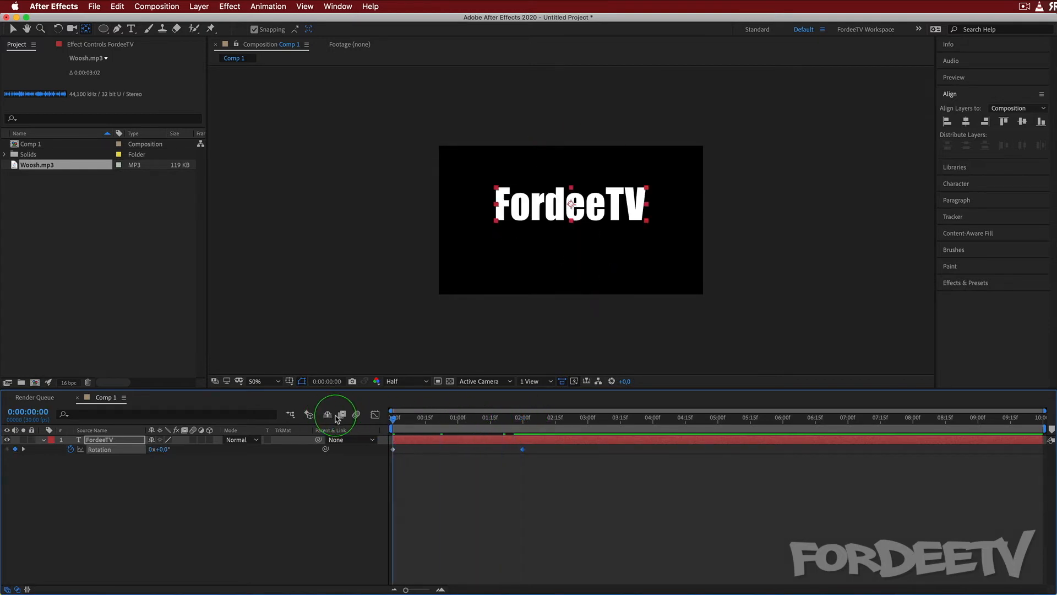
pyautogui.moveTo(401, 418)
pyautogui.mouseDown()
pyautogui.moveTo(523, 421)
pyautogui.moveTo(393, 421)
pyautogui.mouseUp()
pyautogui.press('space')
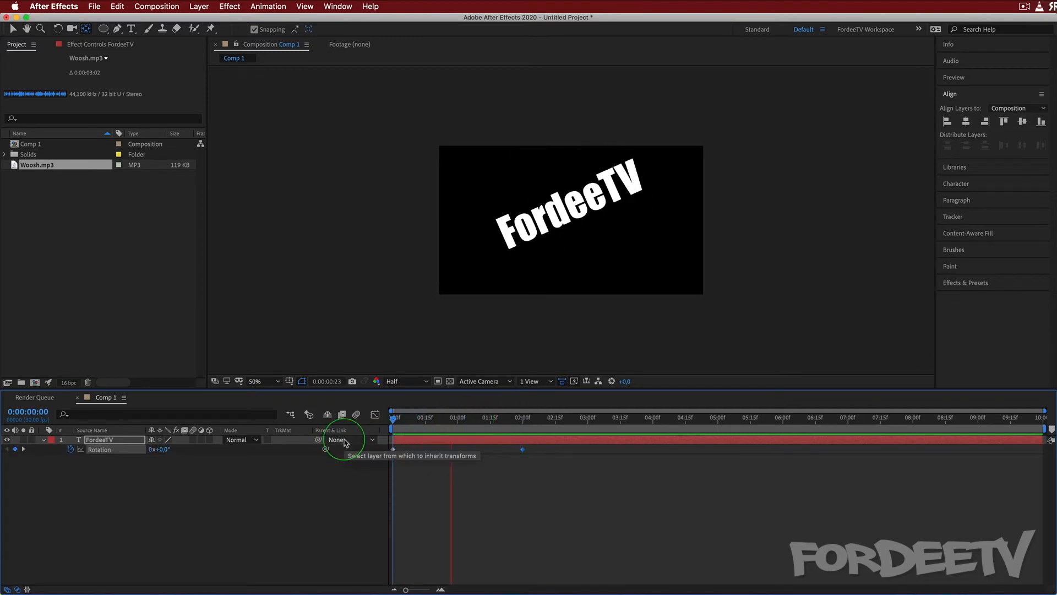
pyautogui.press('space')
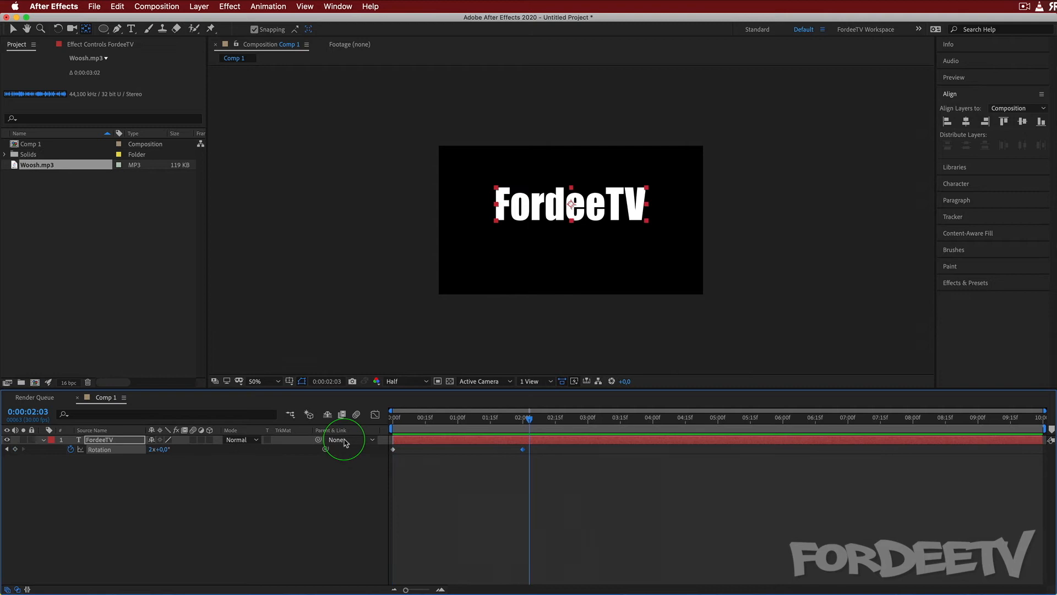
# - Switch to the Graph Editor and display FordeeTV's Rotation curve, checking which properties the editor is set to show
pyautogui.click(374, 416)
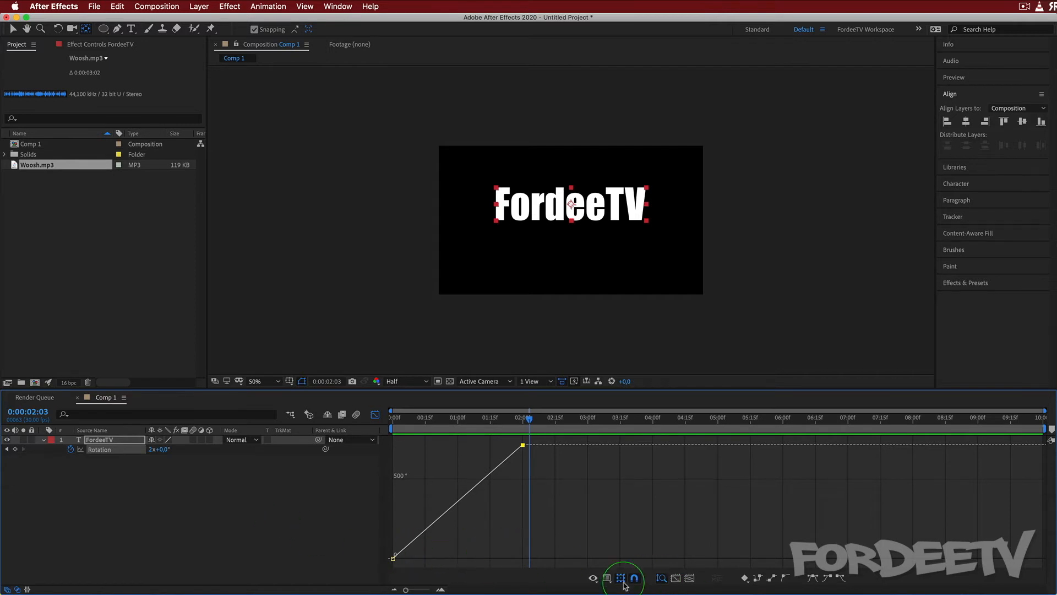
pyautogui.click(592, 579)
pyautogui.click(88, 482)
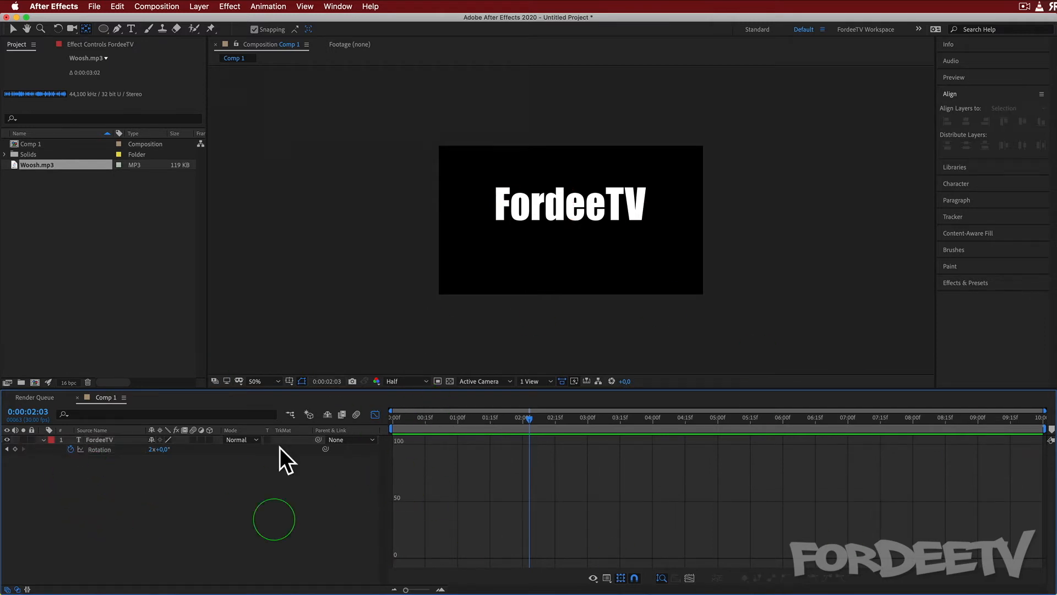
pyautogui.click(103, 450)
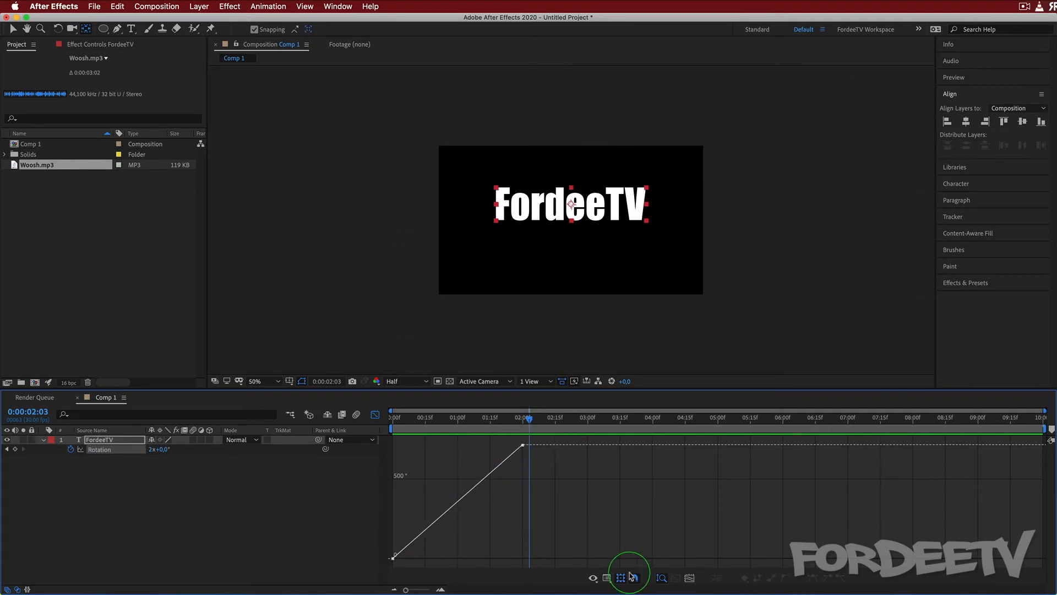
pyautogui.click(593, 578)
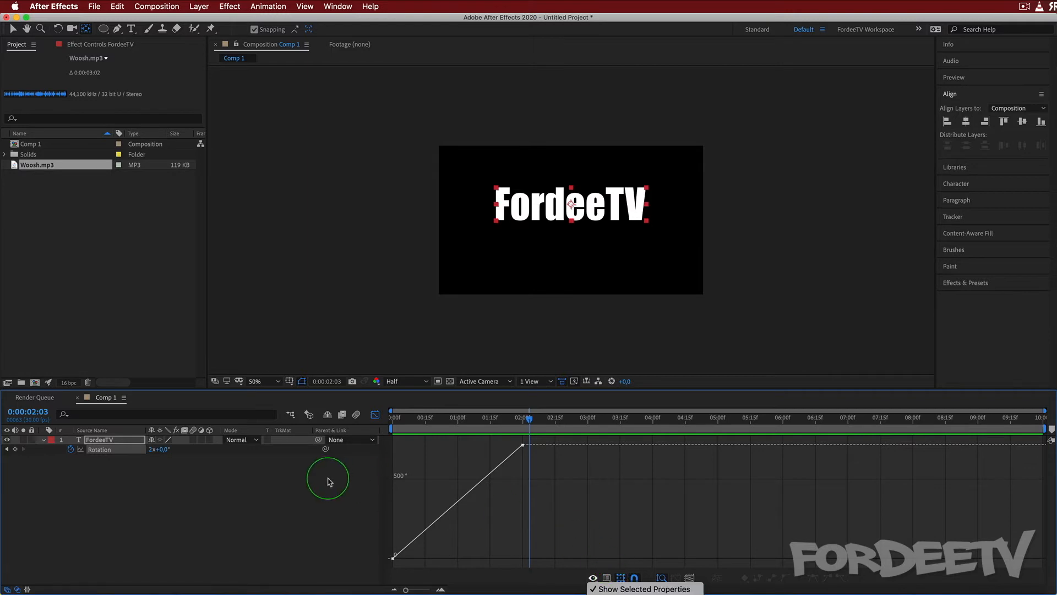
pyautogui.click(160, 496)
pyautogui.click(97, 449)
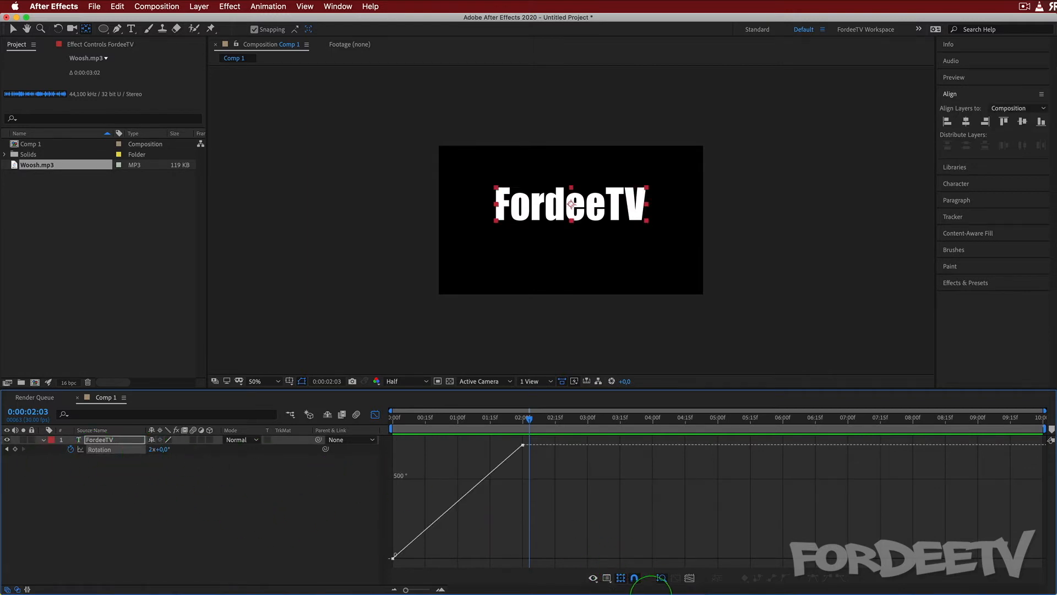
# - Change the Graph Editor's display options so that selecting only the FordeeTV layer does not show its animated Rotation curve
pyautogui.click(595, 579)
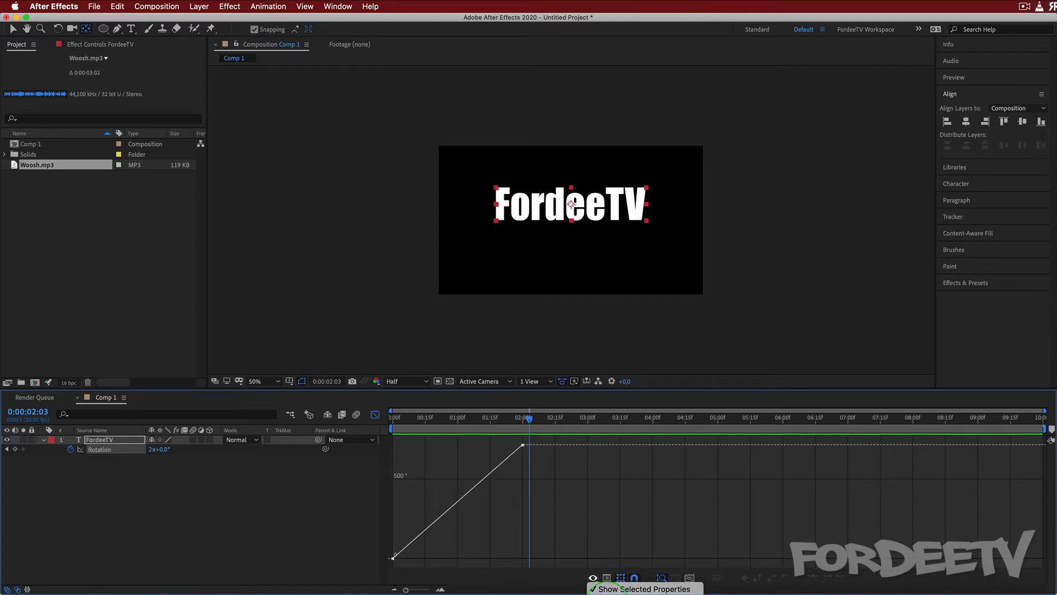
pyautogui.click(608, 589)
pyautogui.click(209, 518)
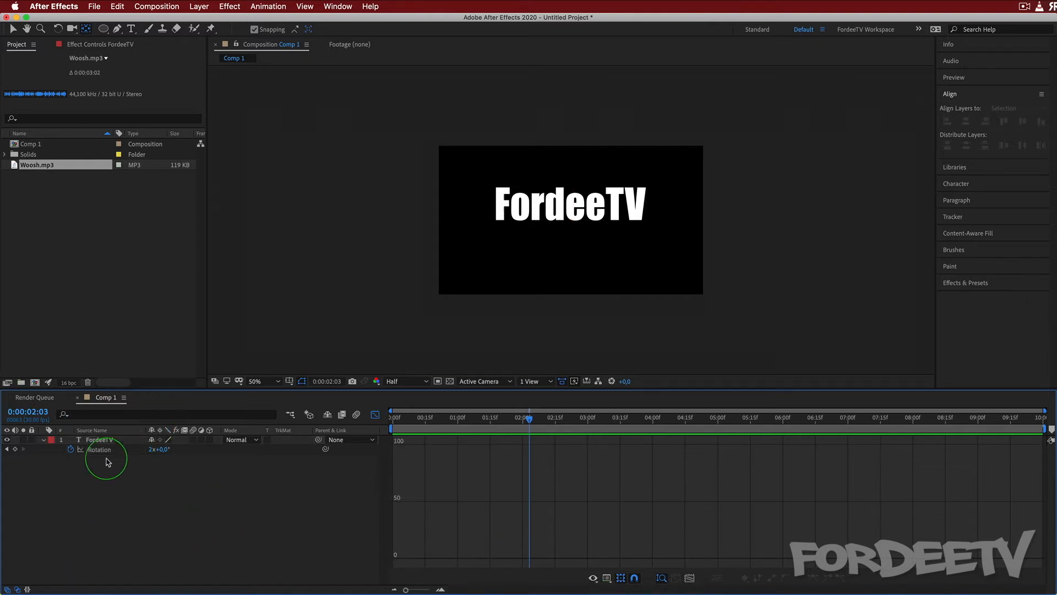
pyautogui.click(100, 440)
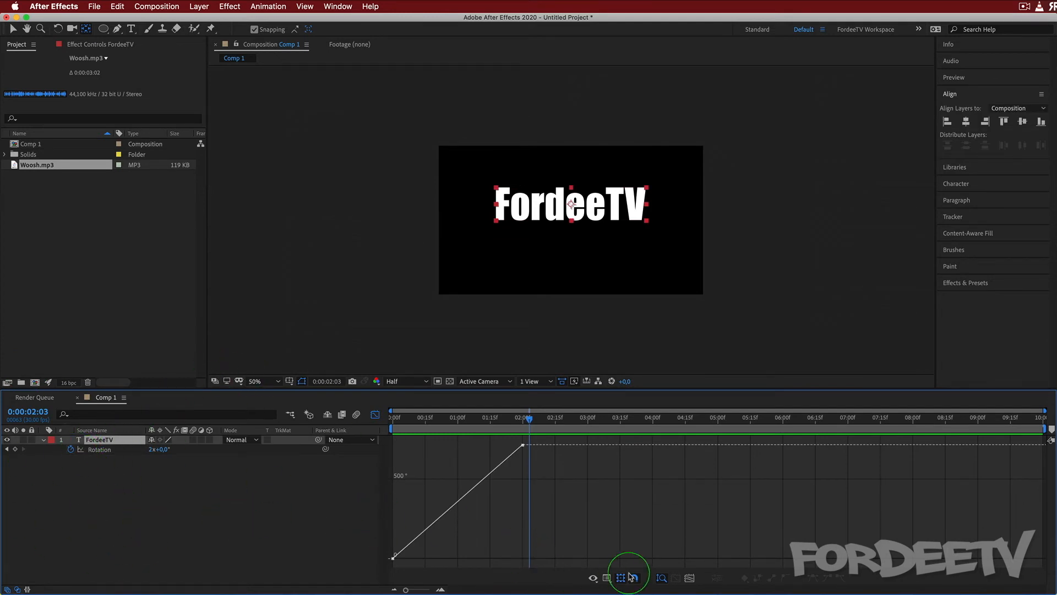
pyautogui.click(594, 581)
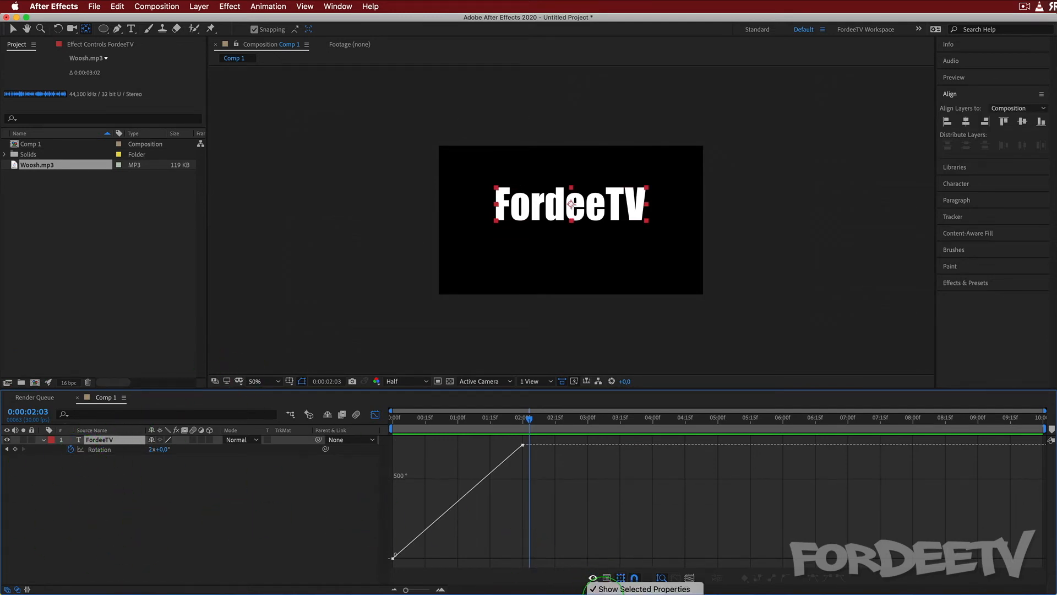
pyautogui.click(599, 590)
pyautogui.click(592, 583)
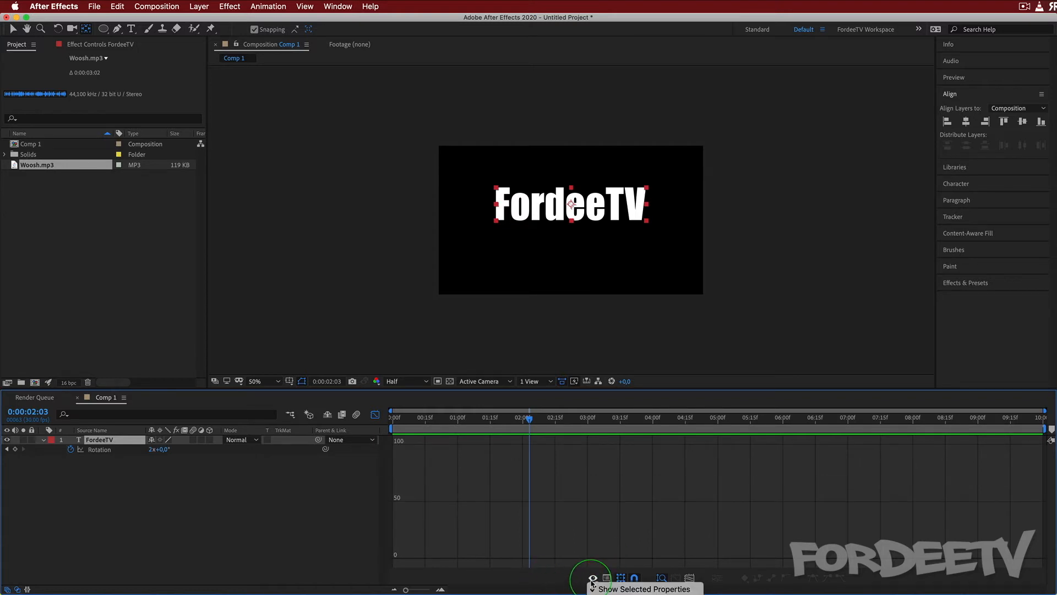
pyautogui.click(569, 583)
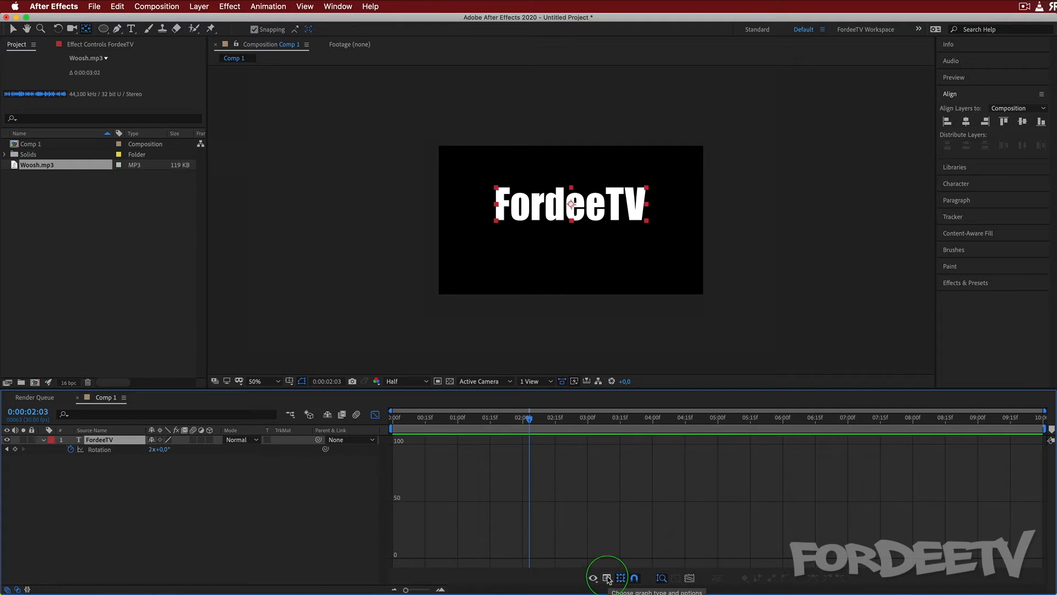
# - Examine the graph type options, including Auto-Select Graph Type, with FordeeTV's Rotation curve displayed
pyautogui.click(606, 579)
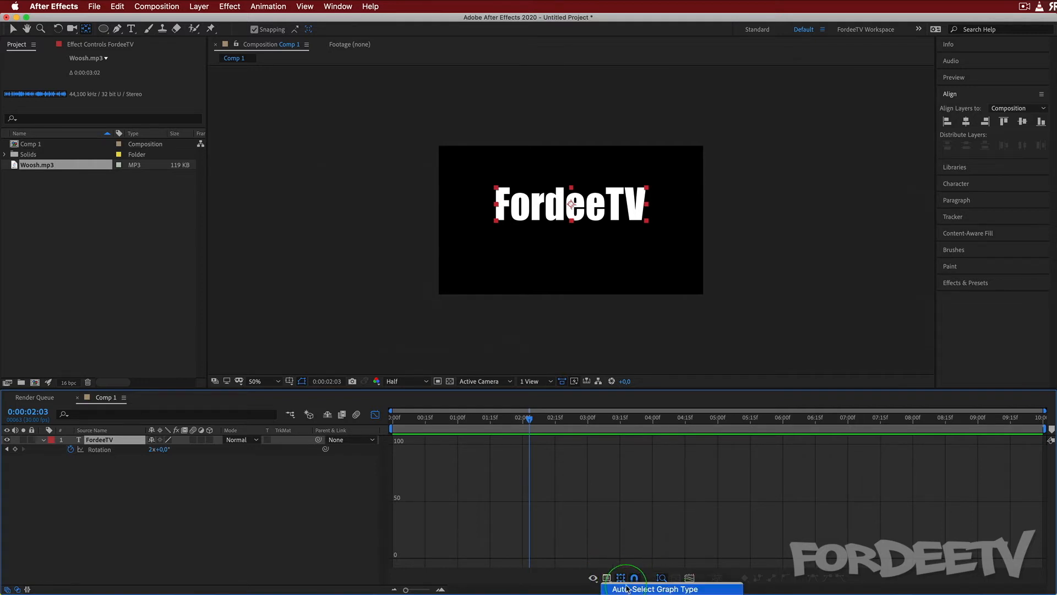
pyautogui.click(608, 590)
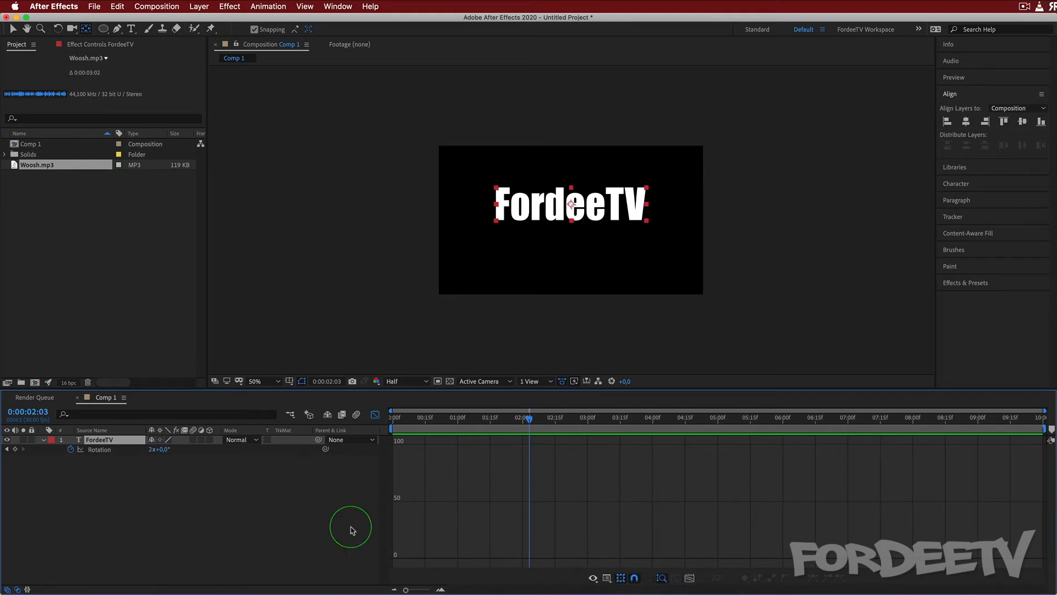
pyautogui.click(98, 449)
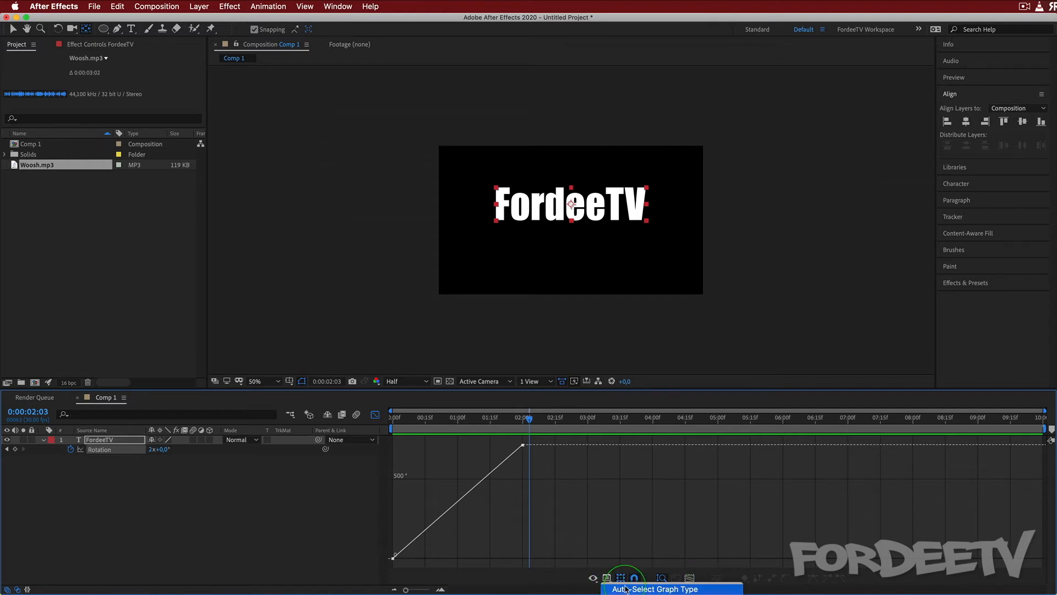
pyautogui.click(624, 590)
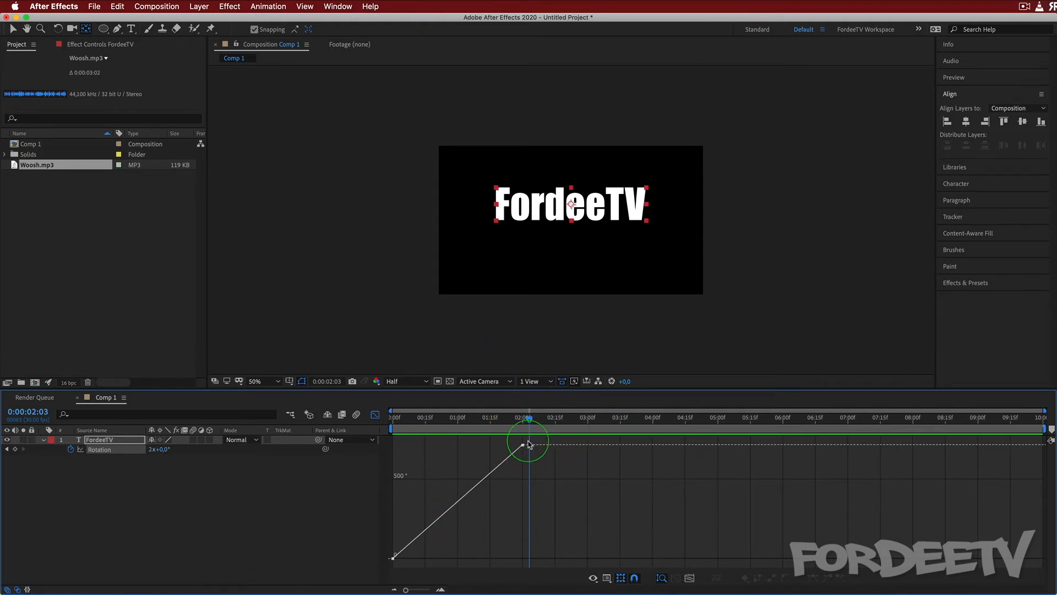
# - Select both Rotation keyframes, stretch their curve upward to an end value of about 2x+17°, and preview the animation
pyautogui.moveTo(528, 444); pyautogui.dragTo(370, 543)
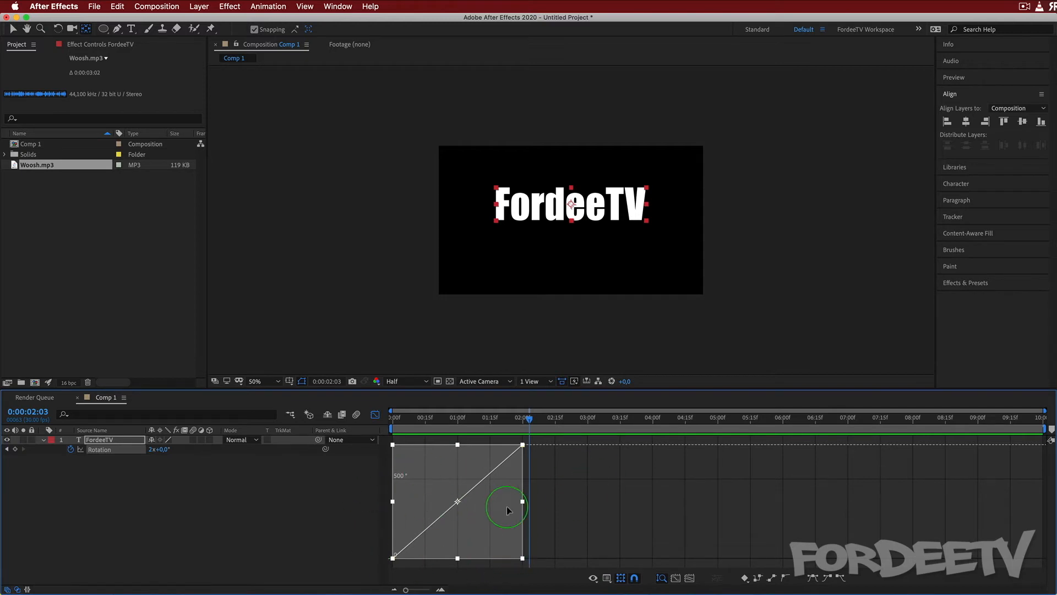
pyautogui.moveTo(523, 502)
pyautogui.mouseDown()
pyautogui.moveTo(791, 492)
pyautogui.moveTo(500, 494)
pyautogui.moveTo(583, 501)
pyautogui.moveTo(508, 501)
pyautogui.moveTo(523, 501)
pyautogui.mouseUp()
pyautogui.moveTo(458, 445); pyautogui.dragTo(354, 424)
pyautogui.click(534, 421)
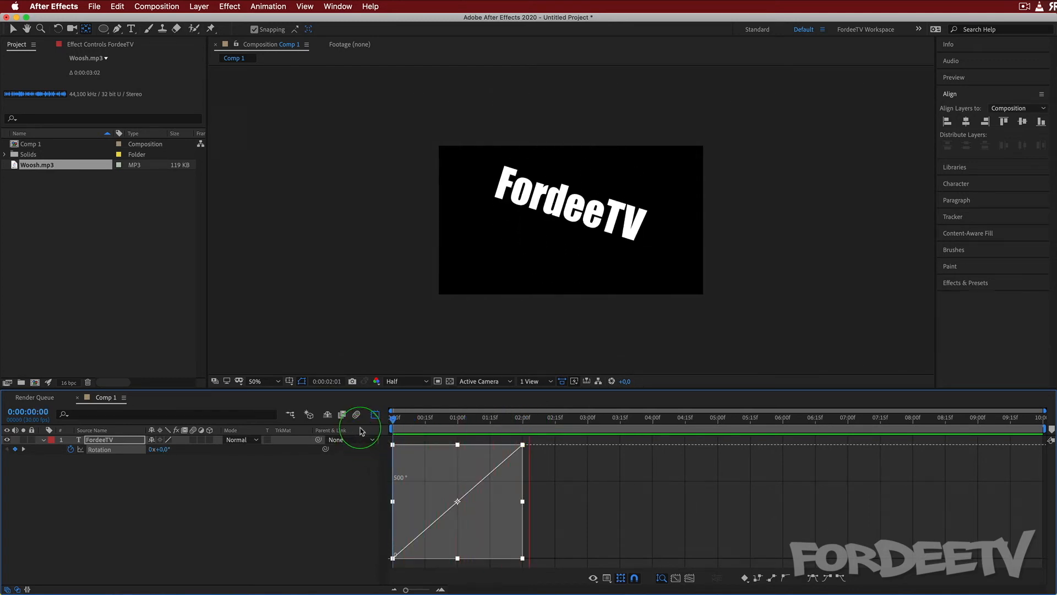
pyautogui.press('space')
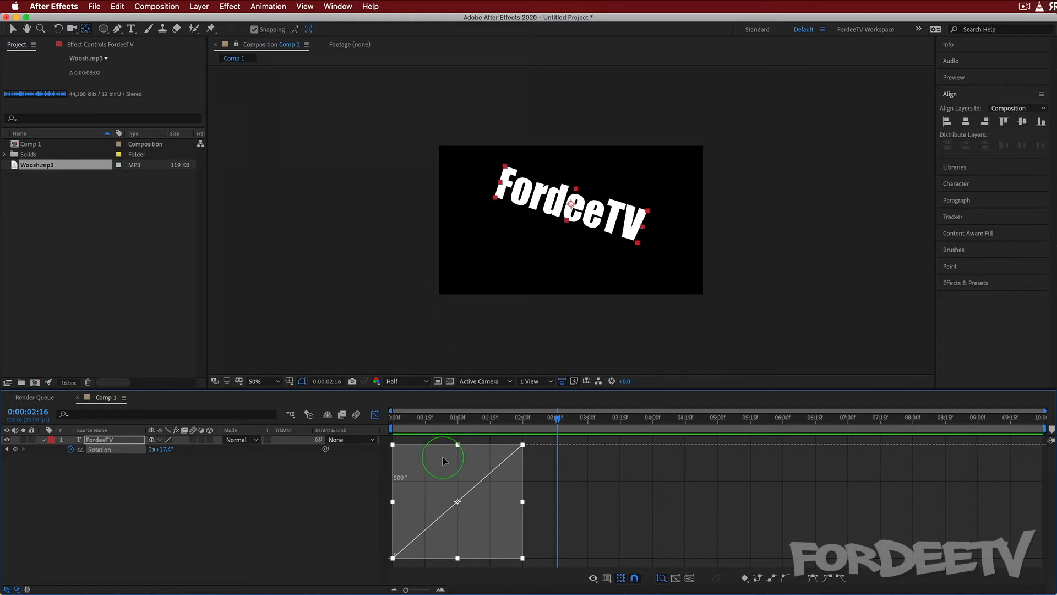
# - Stretch the Rotation curve higher to roughly three and a half revolutions and preview it from 0:00:00:00
pyautogui.moveTo(457, 445); pyautogui.dragTo(474, 375)
pyautogui.moveTo(538, 423); pyautogui.dragTo(283, 423)
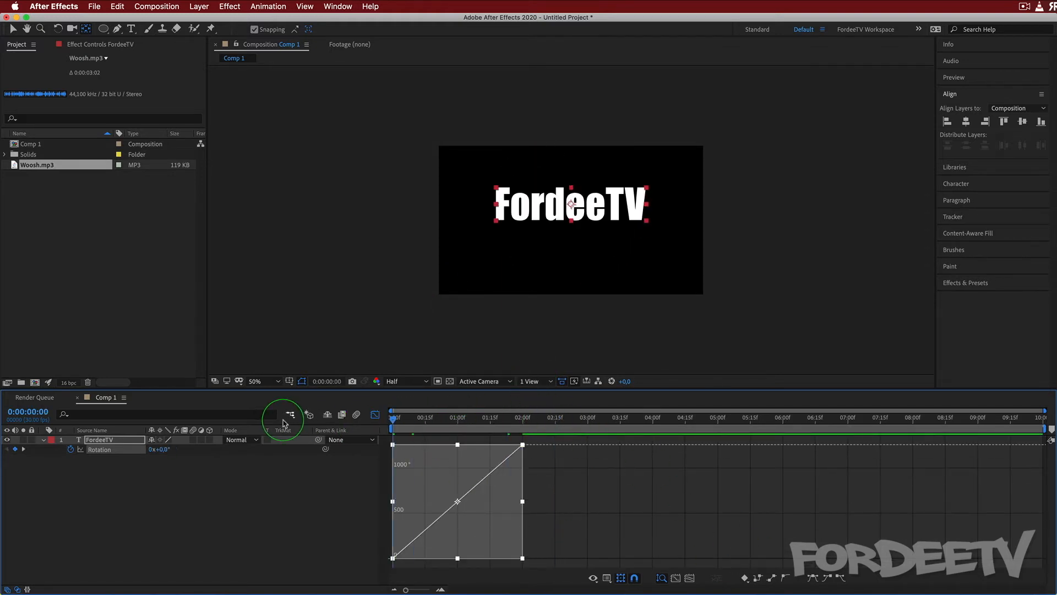
pyautogui.press('space')
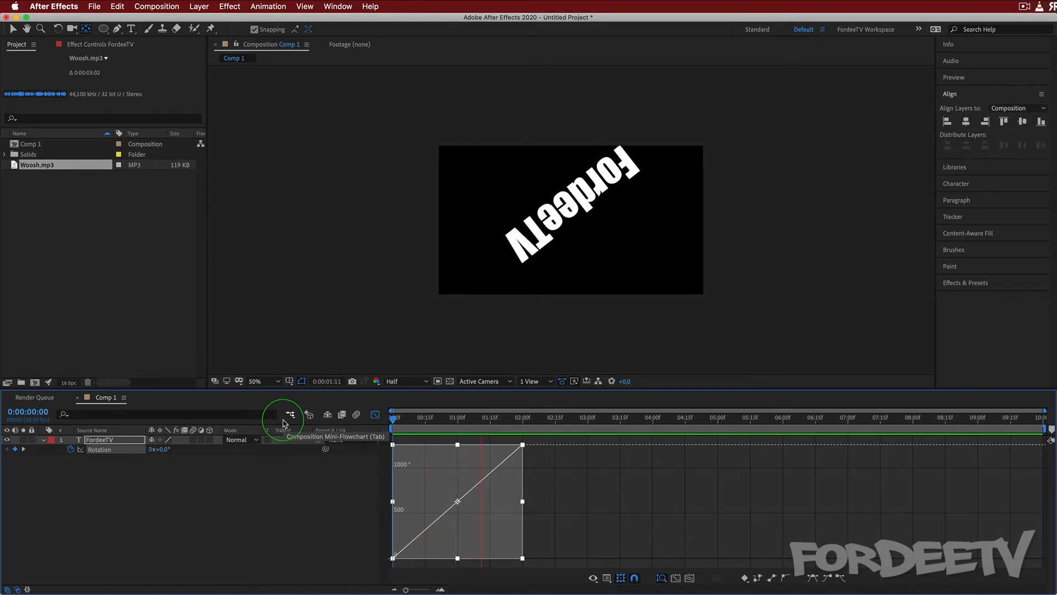
pyautogui.press('space')
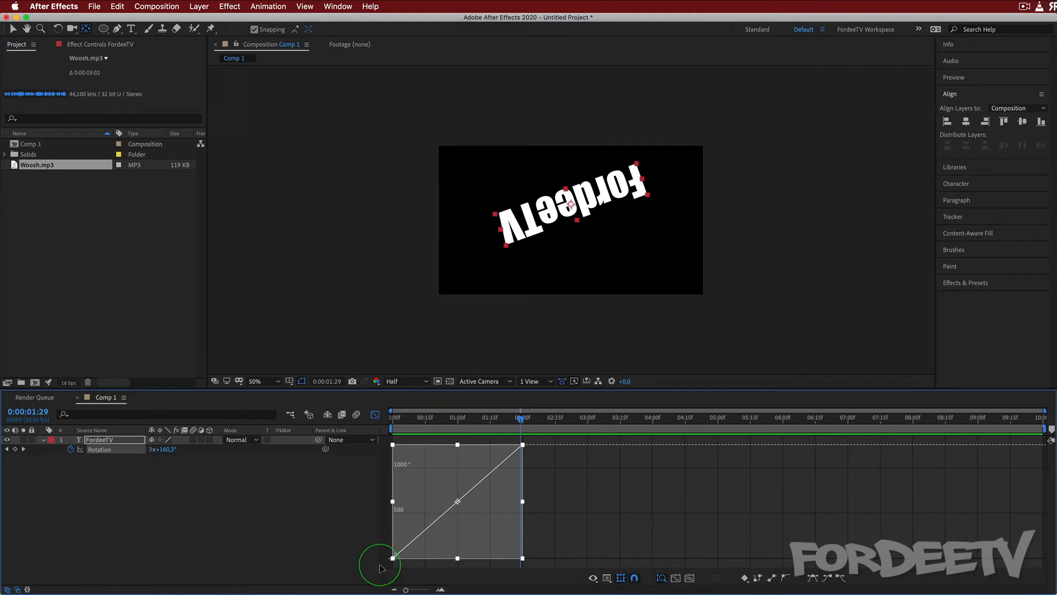
# - Rescale the Rotation curve to about 3x+203° at 0:00:01:29, comparing the graph with automatic height zoom off and on
pyautogui.moveTo(458, 445); pyautogui.dragTo(632, 340)
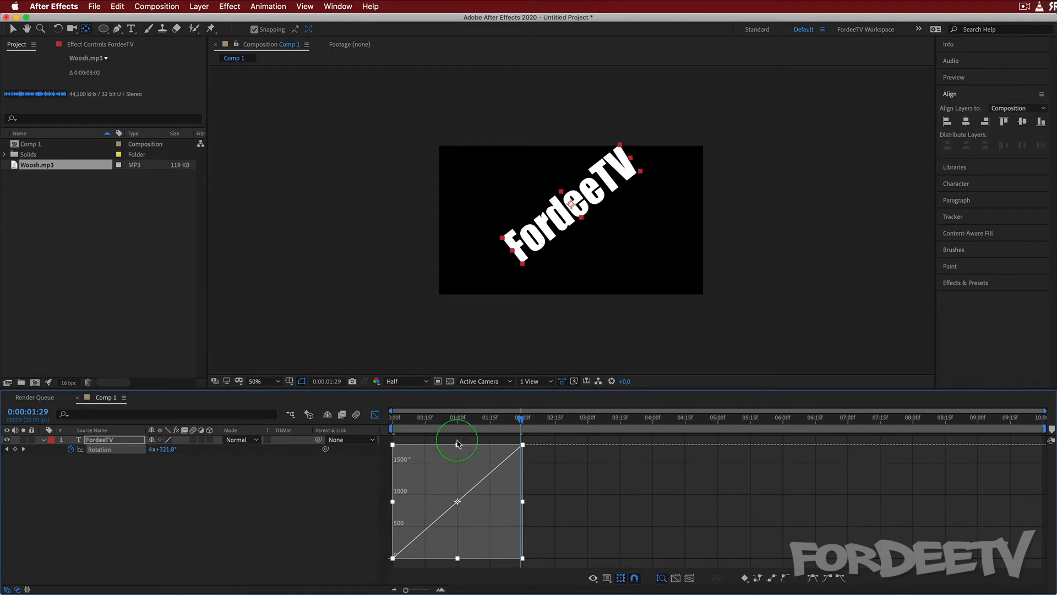
pyautogui.moveTo(457, 450); pyautogui.dragTo(458, 502)
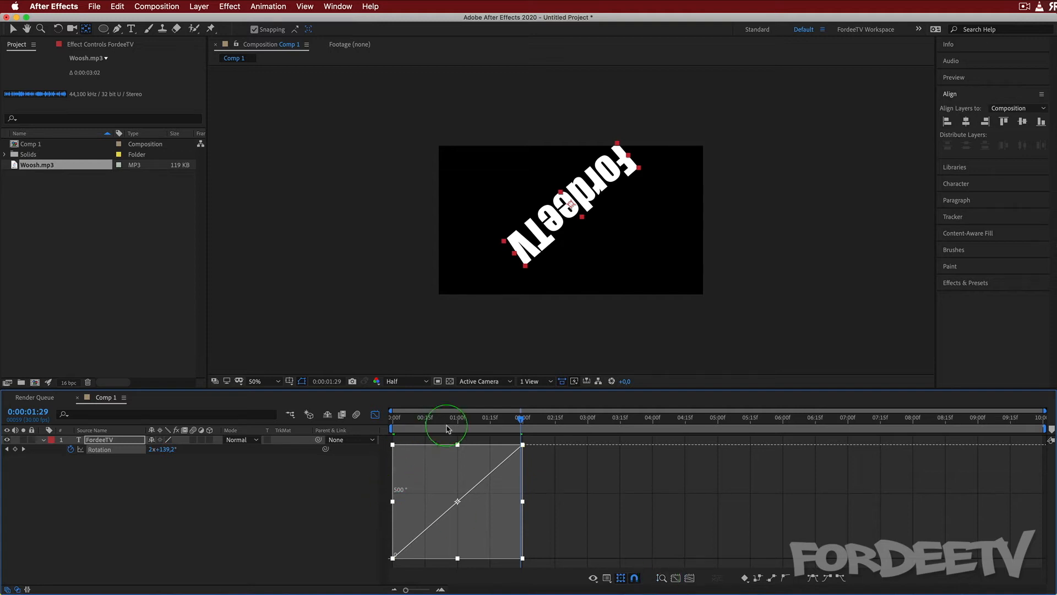
pyautogui.moveTo(454, 445); pyautogui.dragTo(457, 405)
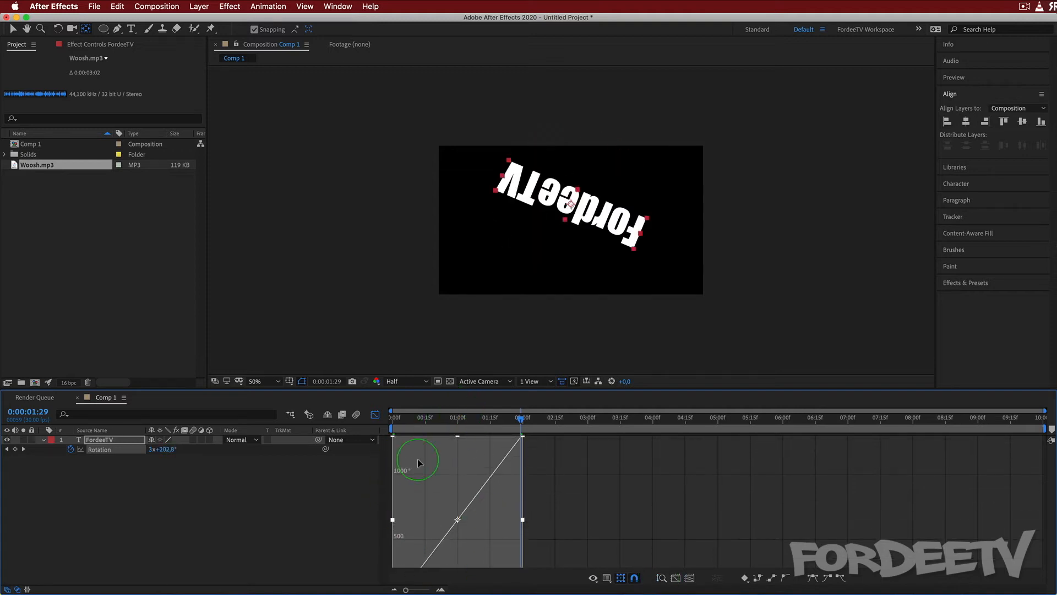
pyautogui.click(661, 578)
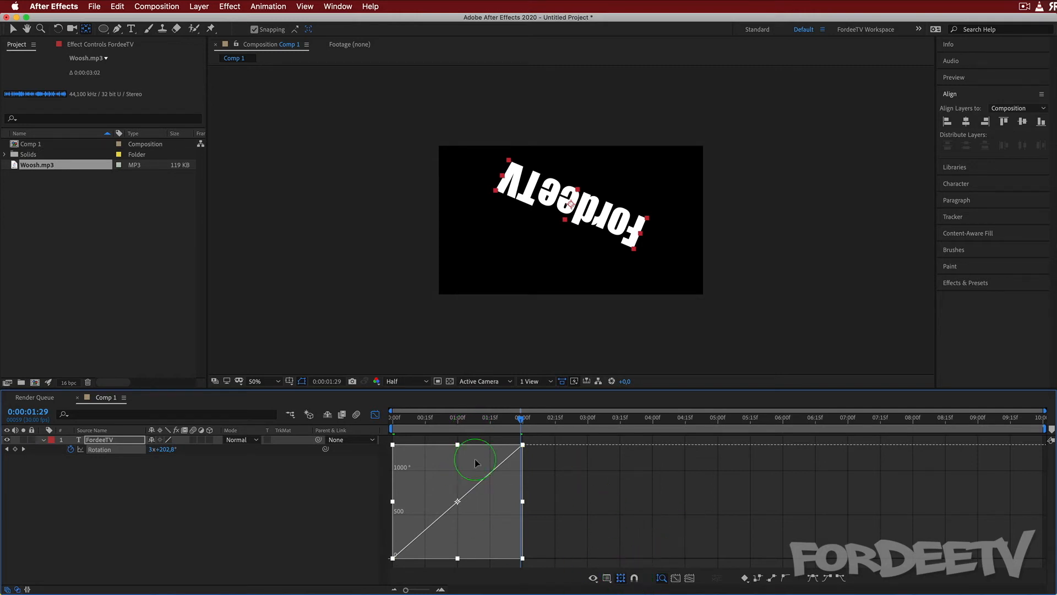
# - Stretch the Rotation keyframes to end at about 0:00:02:15, enable graph snapping, and fit the selected curve to the view
pyautogui.moveTo(522, 445); pyautogui.dragTo(557, 461)
pyautogui.click(636, 578)
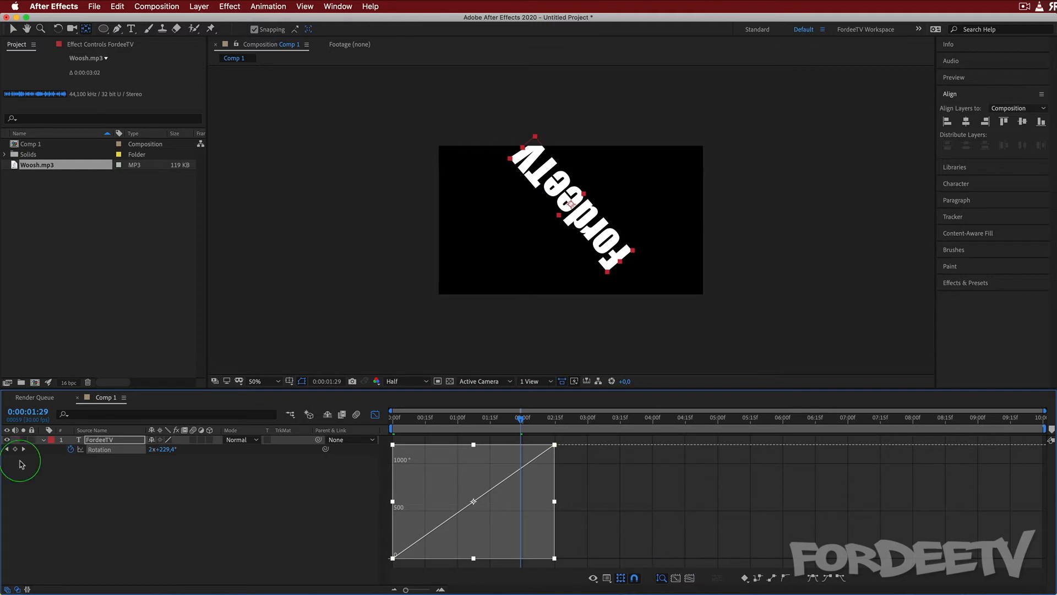
pyautogui.click(675, 579)
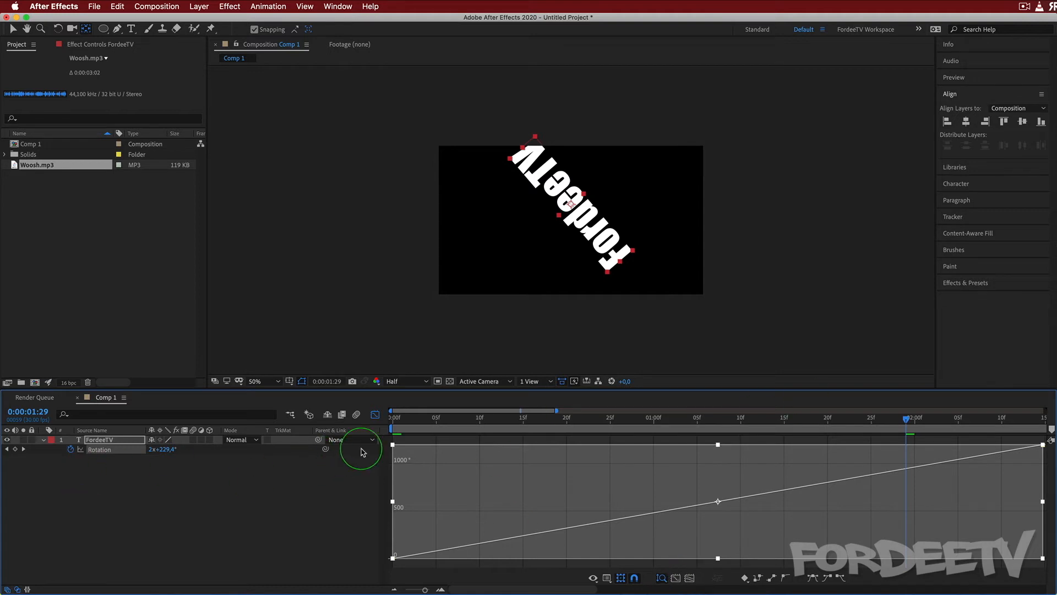
# - Reveal FordeeTV's Scale and keyframe it at 100% at 0:00:00:00 and 172% at 0:00:02:00
pyautogui.moveTo(420, 417); pyautogui.dragTo(270, 428)
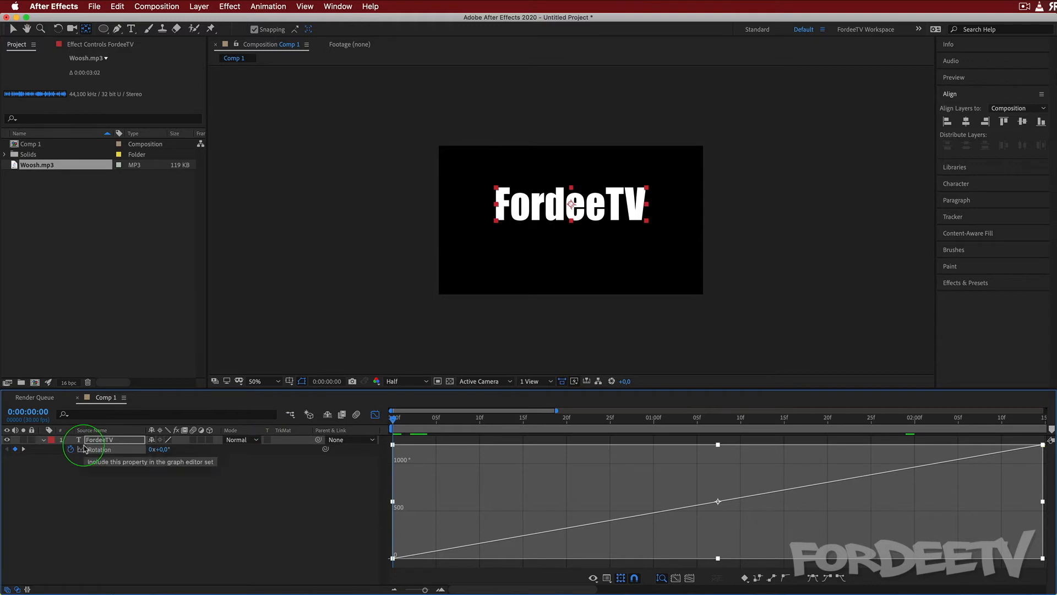
pyautogui.hotkey('shift', 'p')
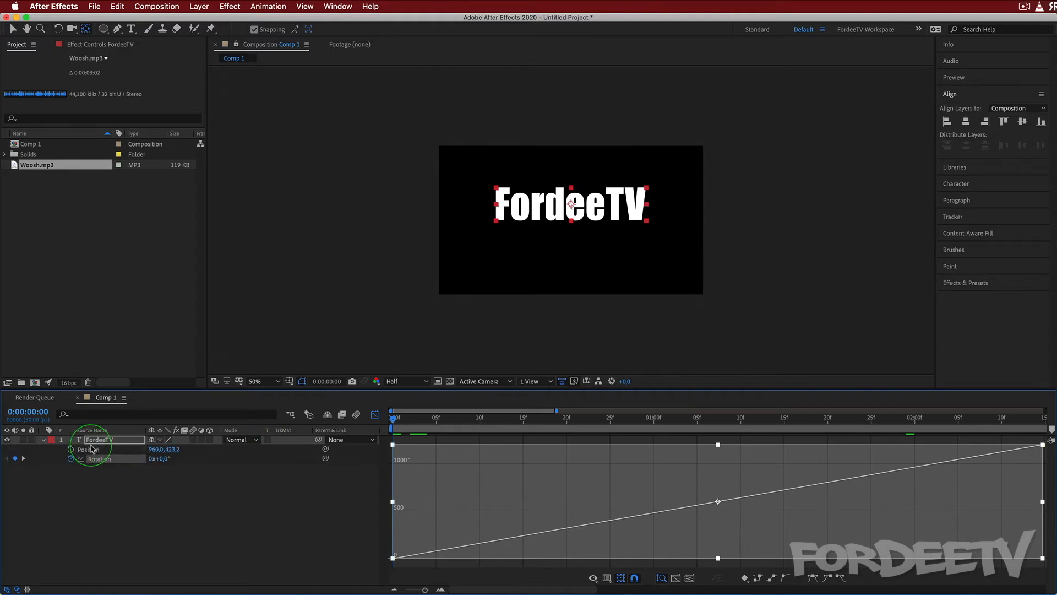
pyautogui.hotkey('shift', 'p')
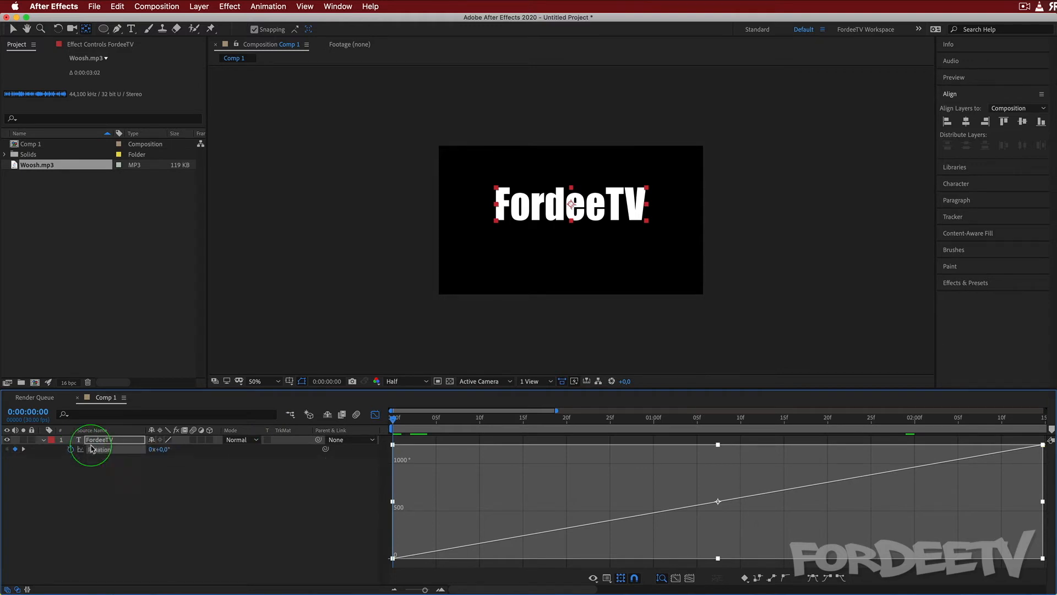
pyautogui.hotkey('shift', 's')
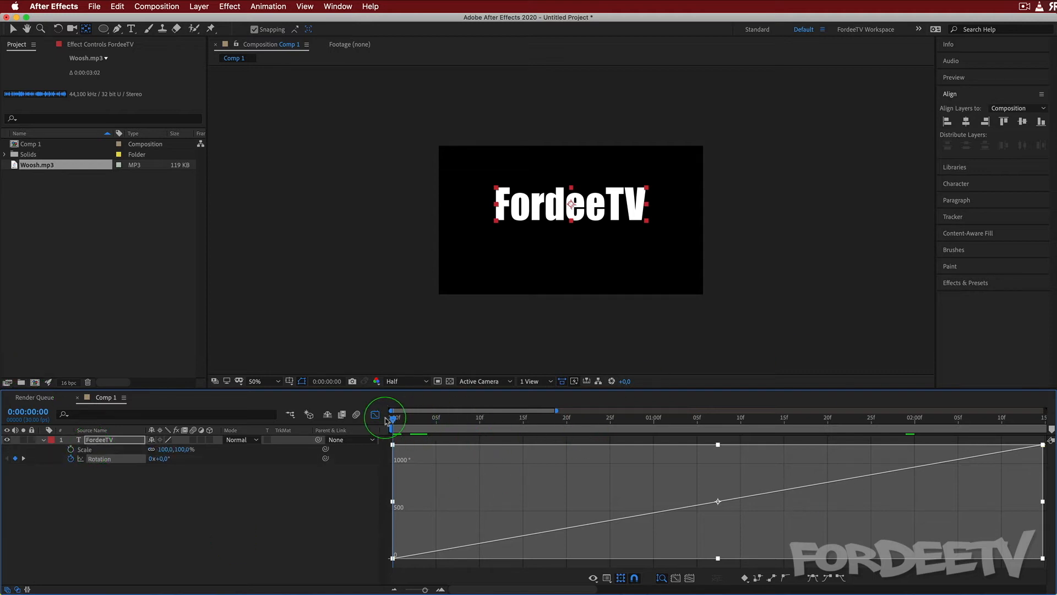
pyautogui.click(72, 448)
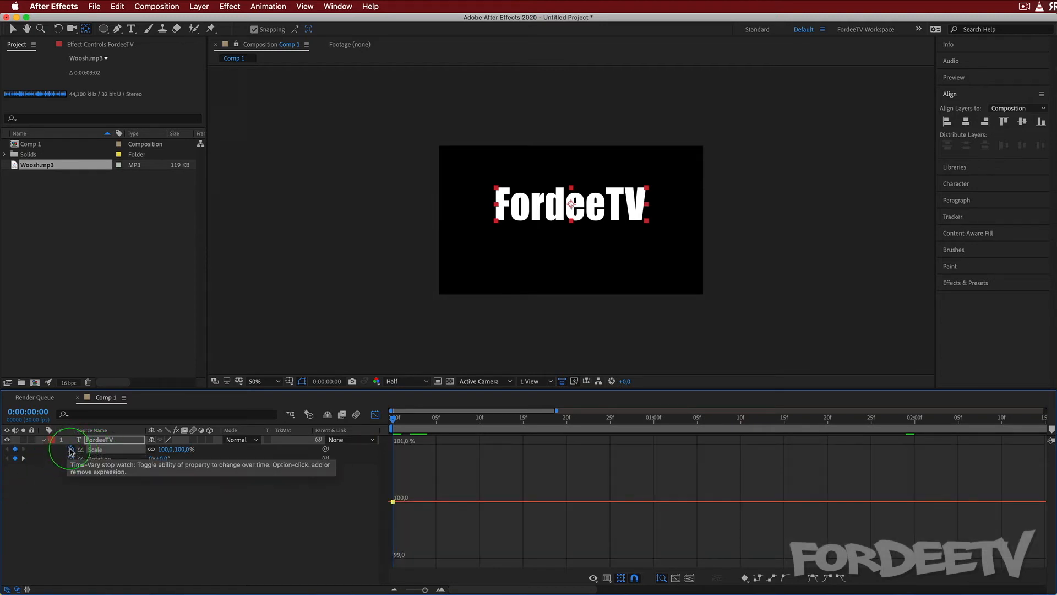
pyautogui.moveTo(391, 423); pyautogui.dragTo(916, 433)
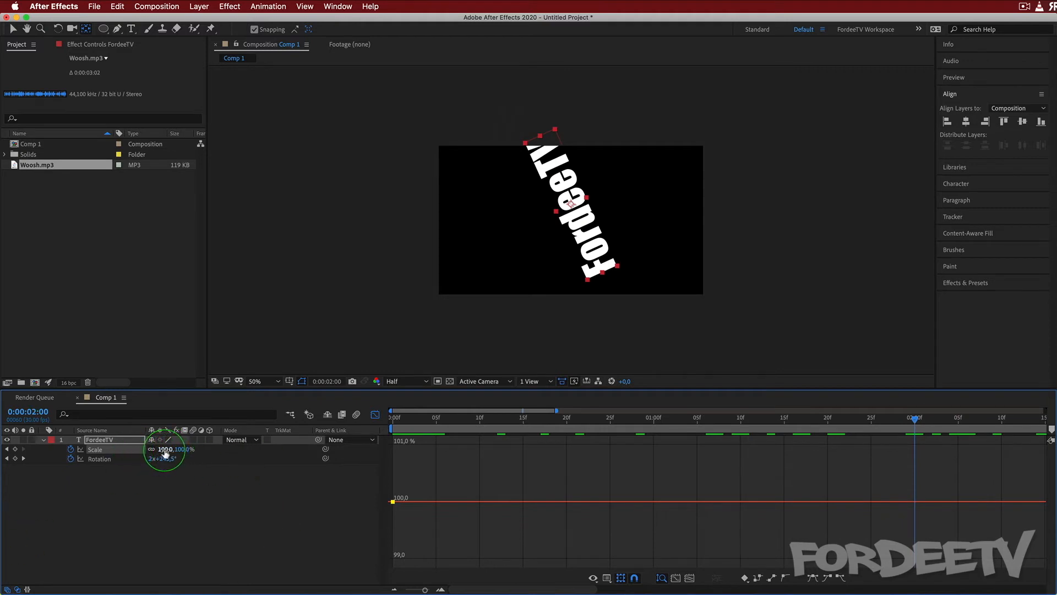
pyautogui.moveTo(162, 450)
pyautogui.mouseDown()
pyautogui.moveTo(205, 450)
pyautogui.moveTo(164, 453)
pyautogui.mouseUp()
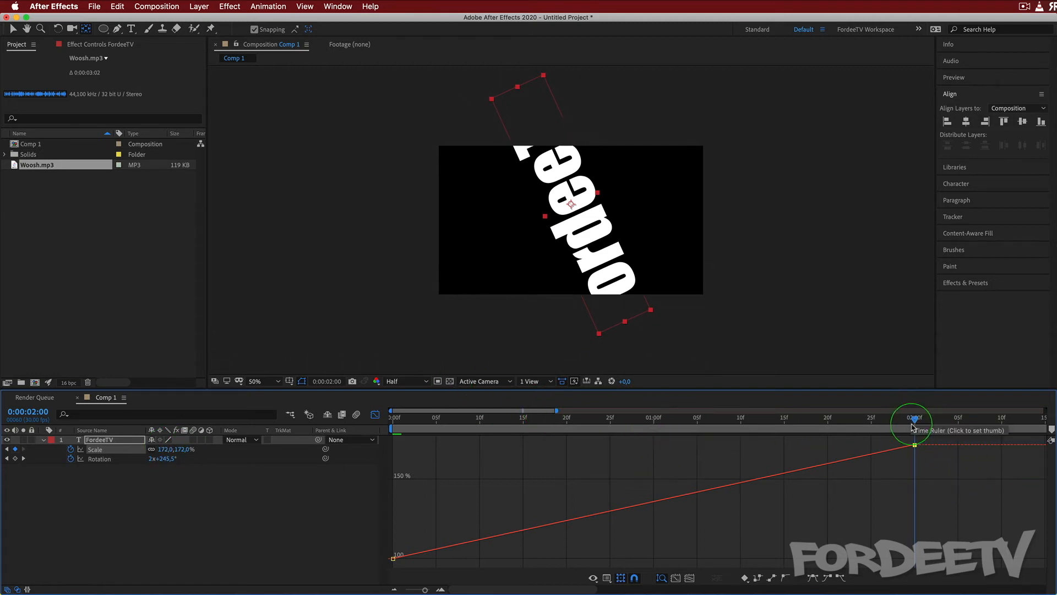
# - Set the FordeeTV layer's Scale to 200% at 0:00:01:00
pyautogui.moveTo(914, 423); pyautogui.dragTo(654, 419)
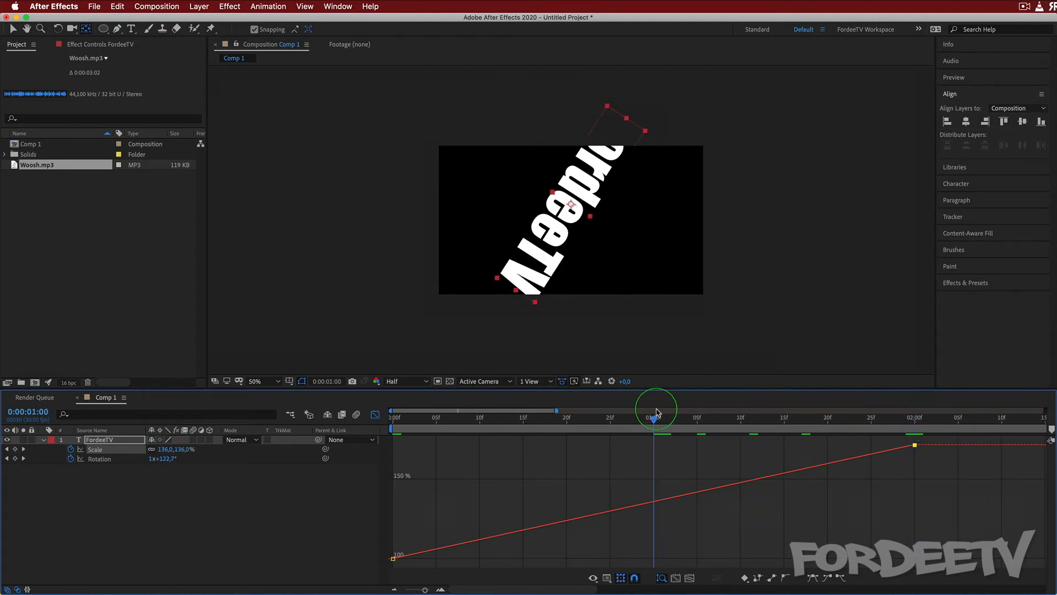
pyautogui.click(165, 450)
pyautogui.write('200')
pyautogui.press('Return')
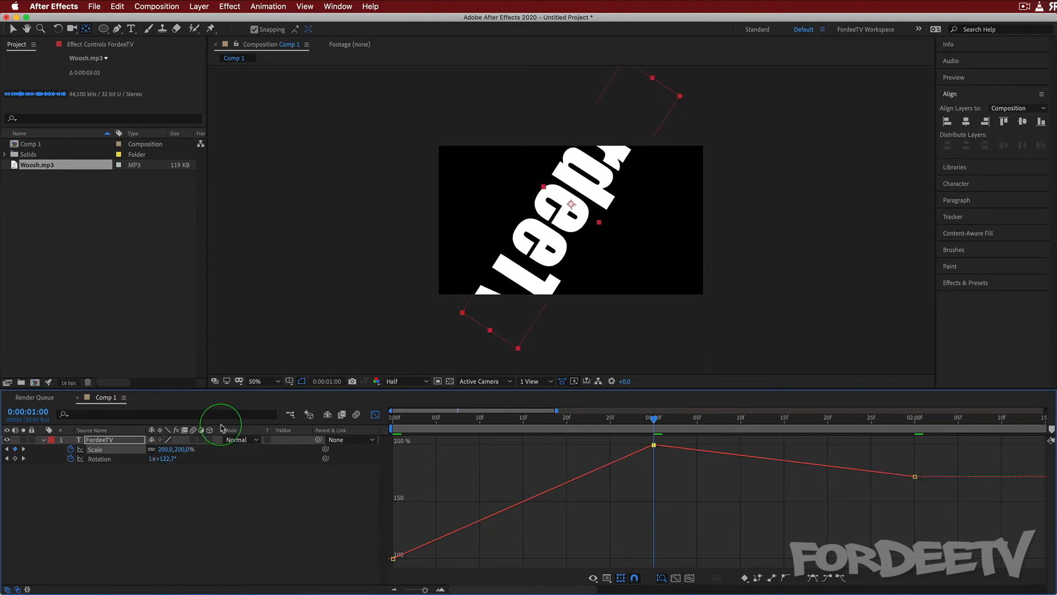
# - Set the FordeeTV layer's Scale to 100% at 0:00:02:00
pyautogui.moveTo(703, 431); pyautogui.dragTo(917, 425)
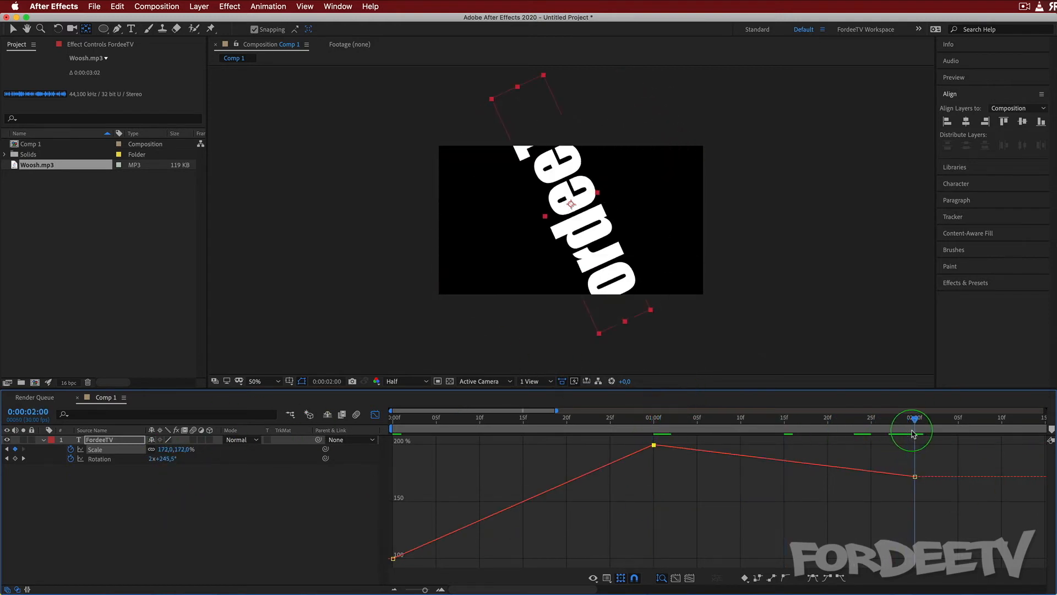
pyautogui.click(164, 449)
pyautogui.write('100')
pyautogui.press('Return')
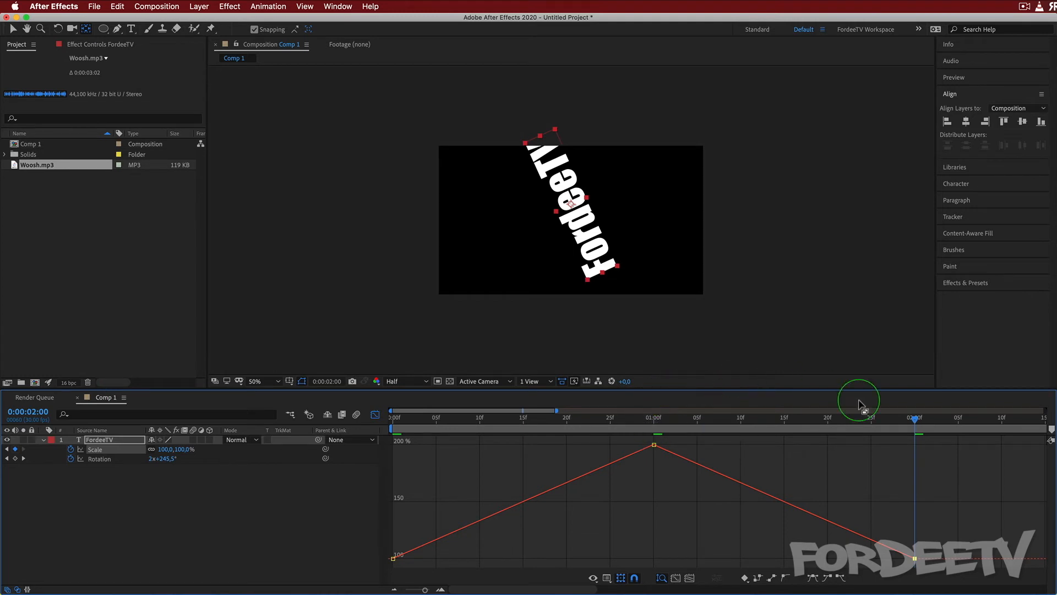
# - Preview the scale and rotation animation from the start, and return the current time to 0:00:00:00
pyautogui.moveTo(913, 424); pyautogui.dragTo(17, 408)
pyautogui.press('space')
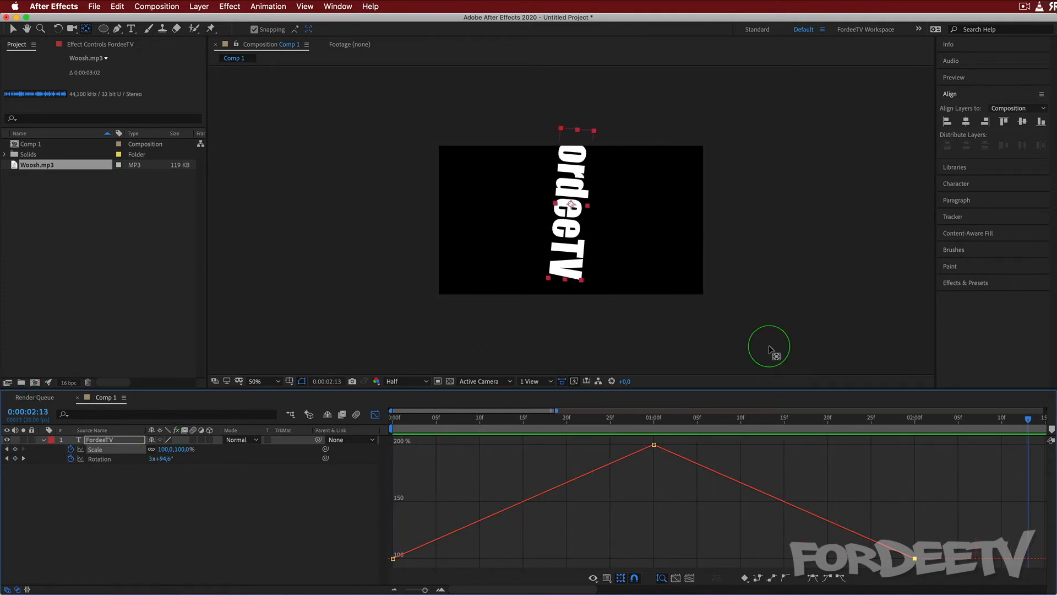
pyautogui.moveTo(419, 422); pyautogui.dragTo(1, 399)
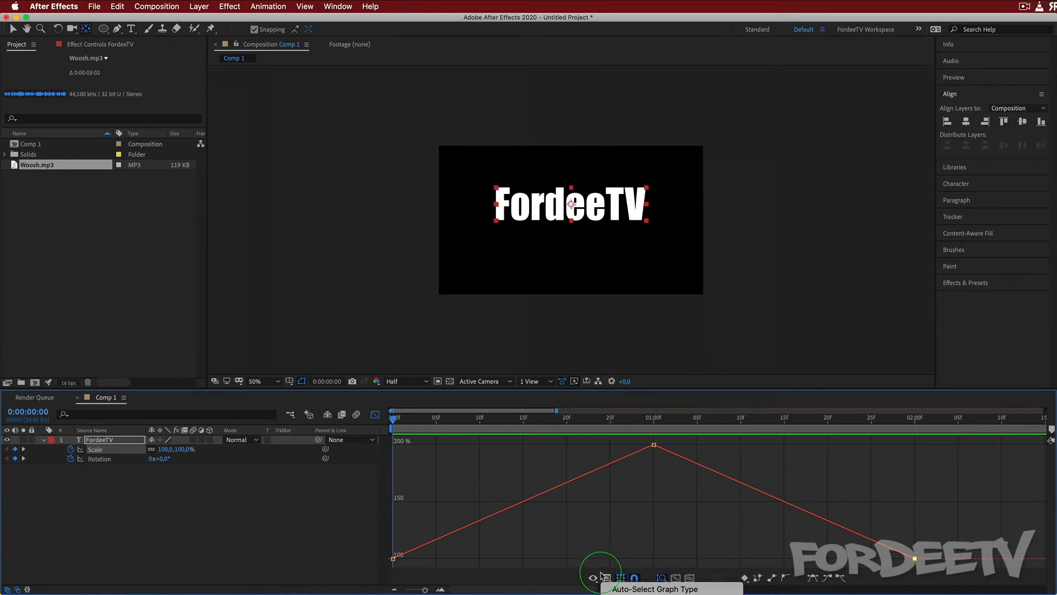
# - Show the Scale and Rotation graphs together and move Rotation's last keyframe to about 0:00:02:24
pyautogui.keyDown('shift'); pyautogui.click(106, 460); pyautogui.keyUp('shift')
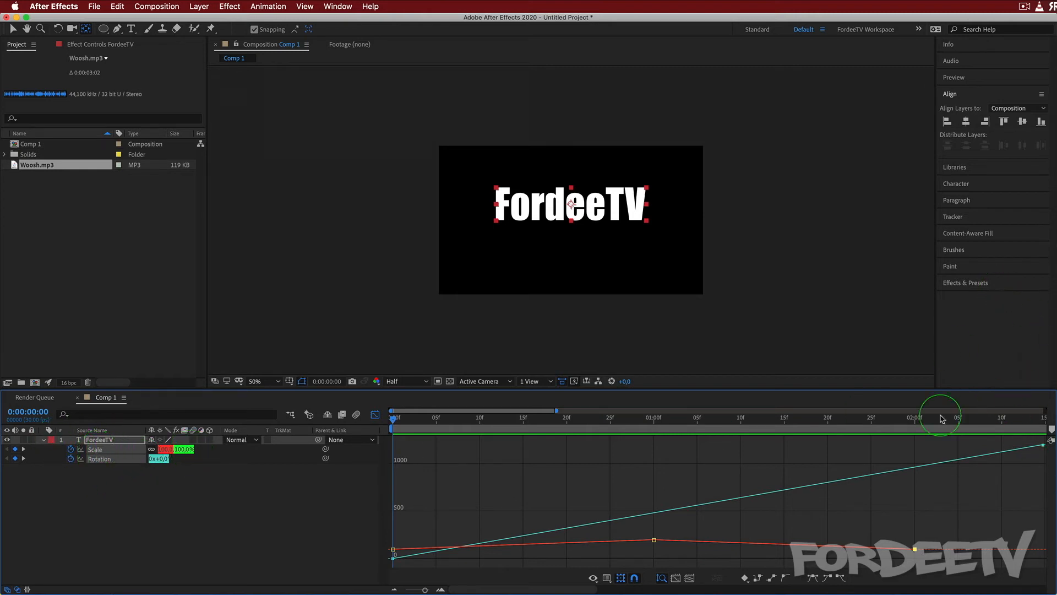
pyautogui.moveTo(1048, 451); pyautogui.dragTo(967, 444)
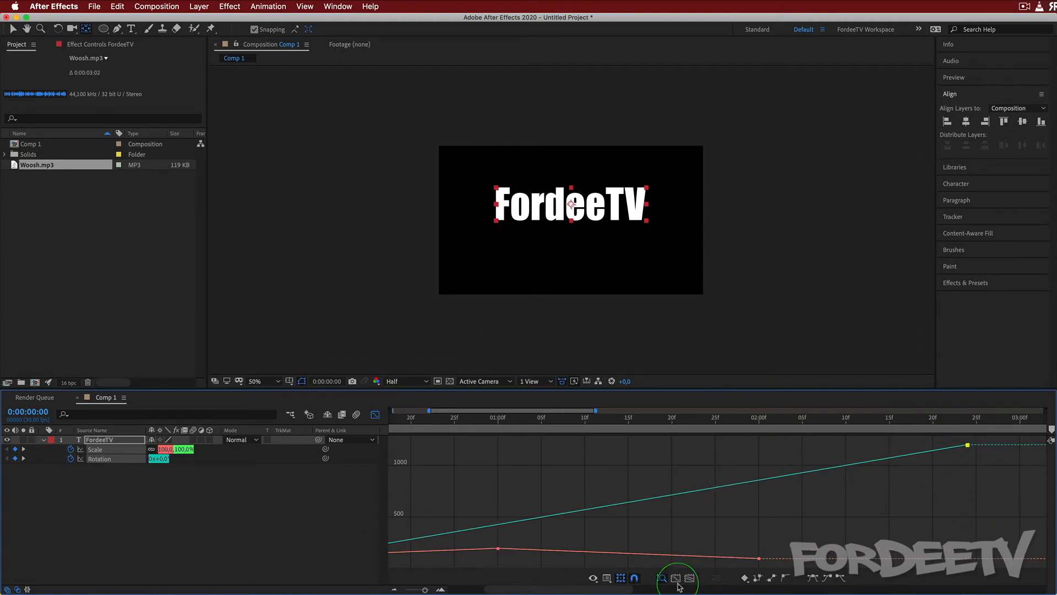
# - Fit the selected Scale and Rotation keyframes to the graph view, and fit the Scale graph on its own
pyautogui.keyDown('shift'); pyautogui.click(122, 457); pyautogui.keyUp('shift')
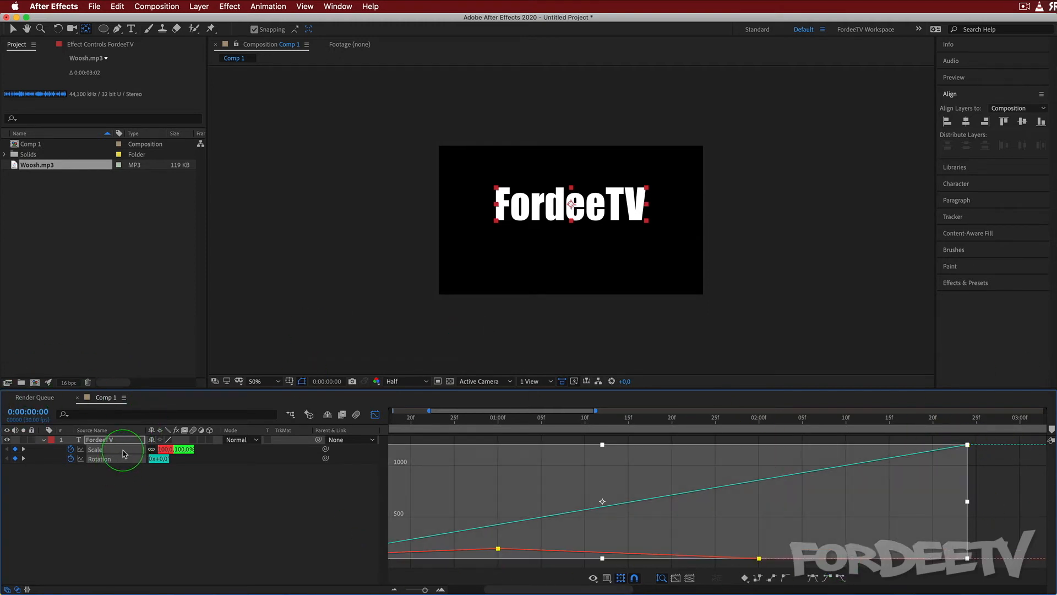
pyautogui.click(674, 578)
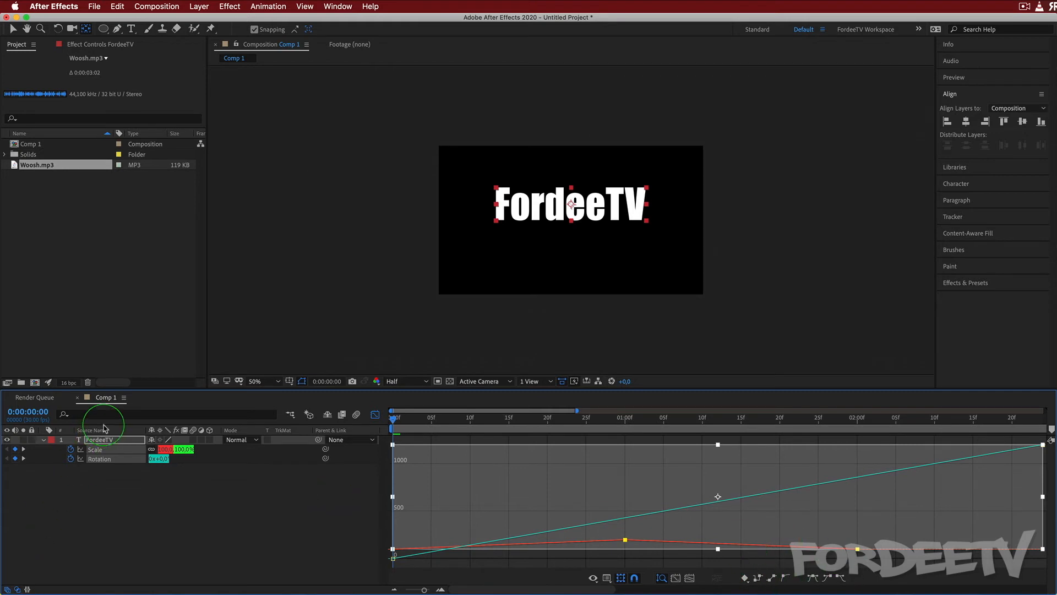
pyautogui.click(103, 458)
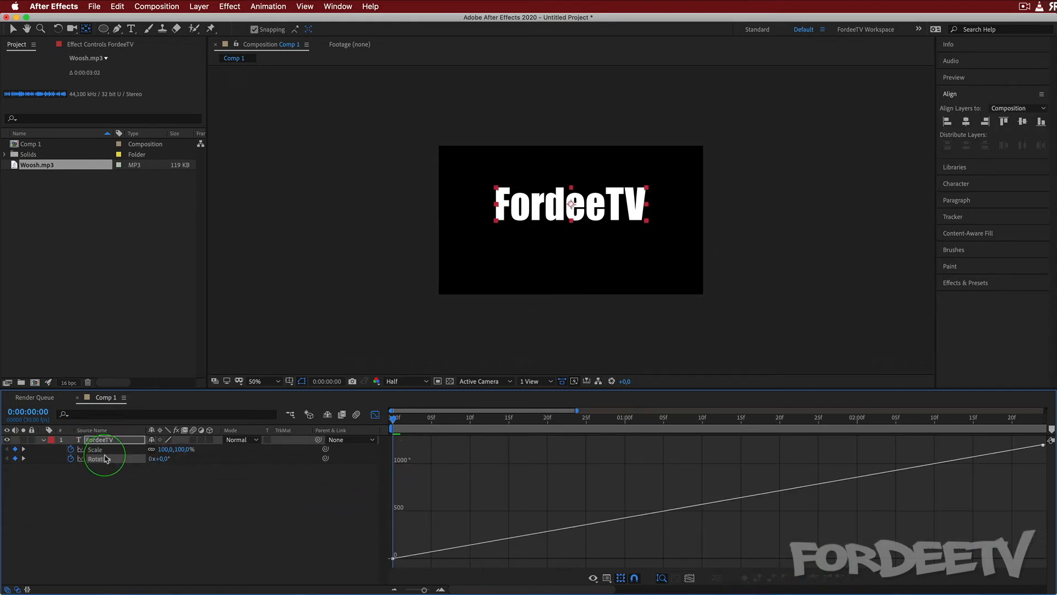
pyautogui.click(106, 449)
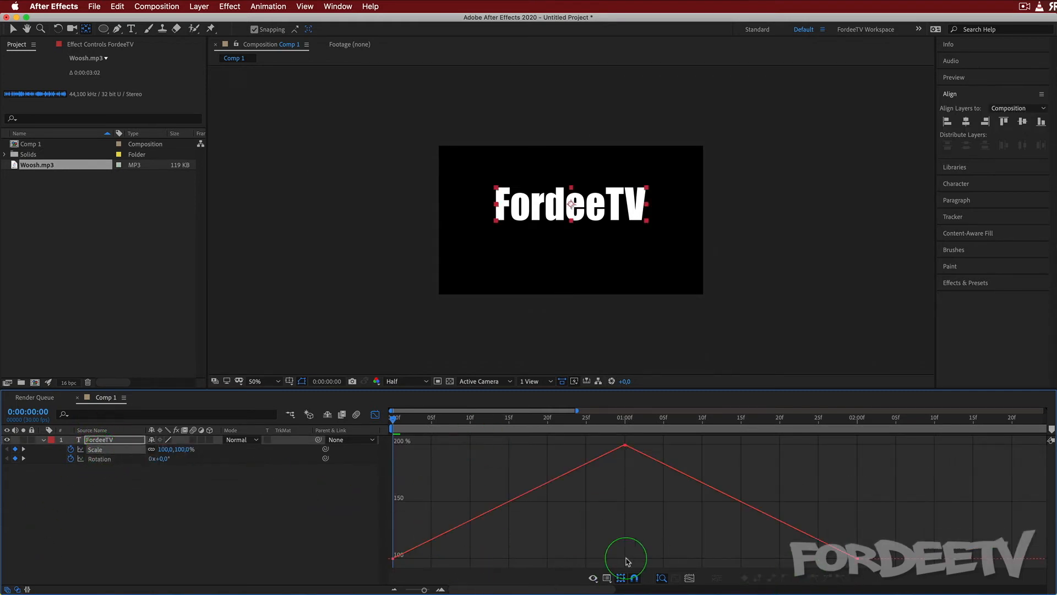
pyautogui.click(692, 583)
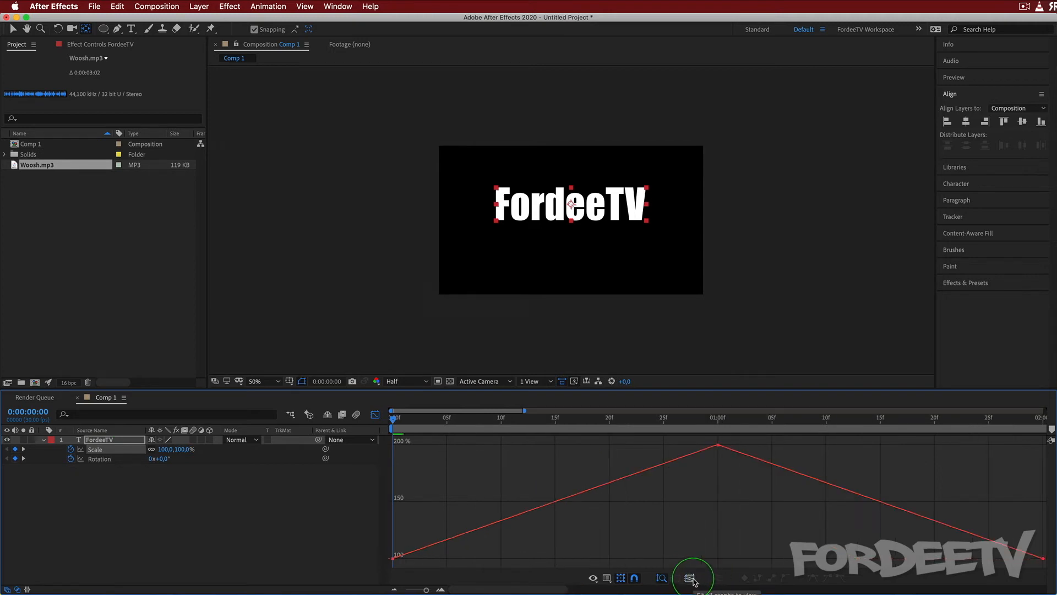
# - Show the Scale and Rotation graphs together again and fit both to the graph view
pyautogui.keyDown('shift'); pyautogui.click(101, 459); pyautogui.keyUp('shift')
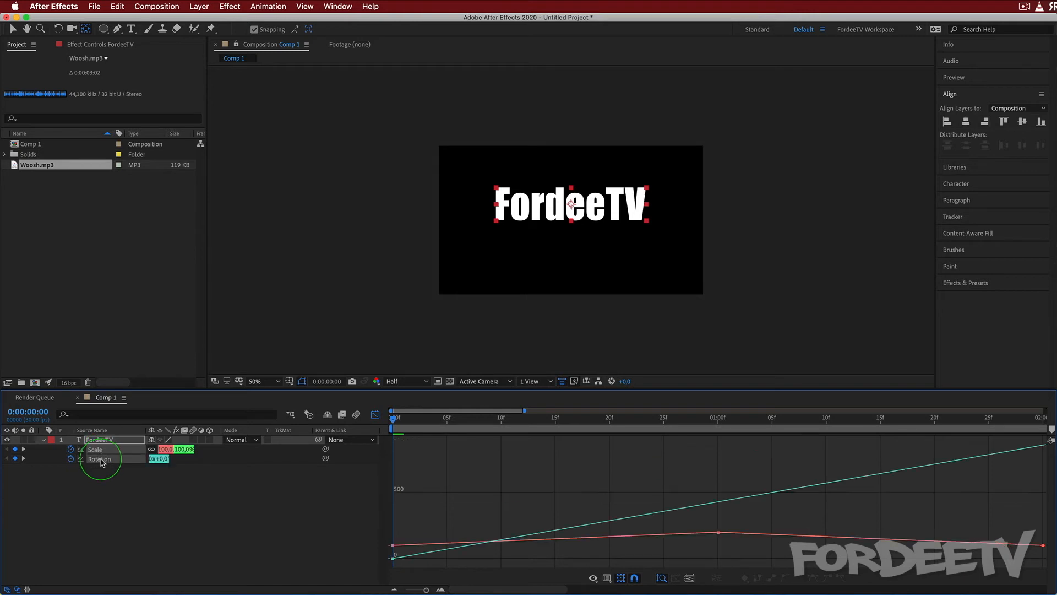
pyautogui.click(533, 572)
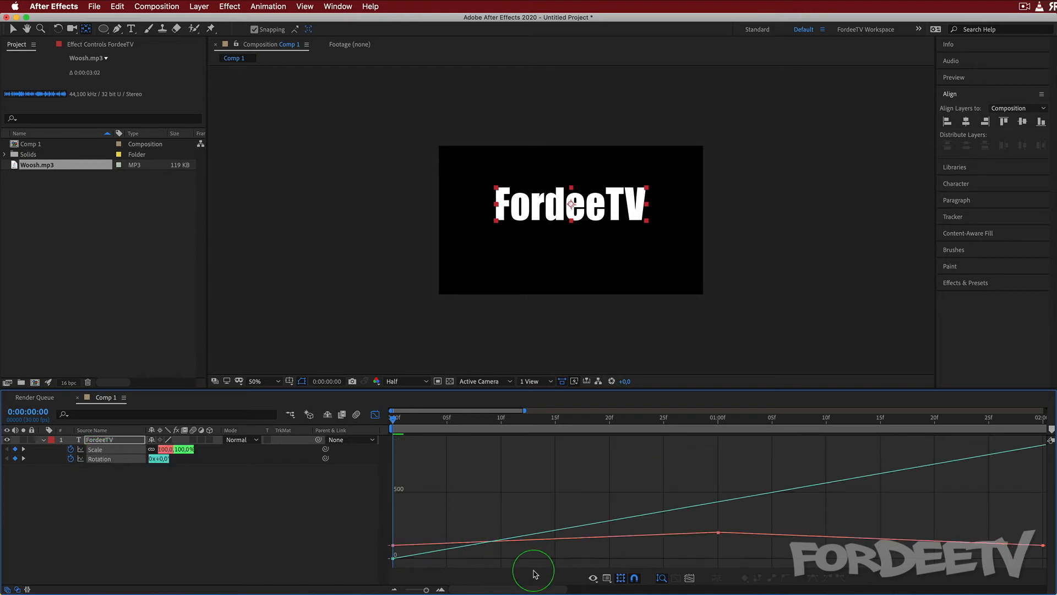
pyautogui.click(690, 579)
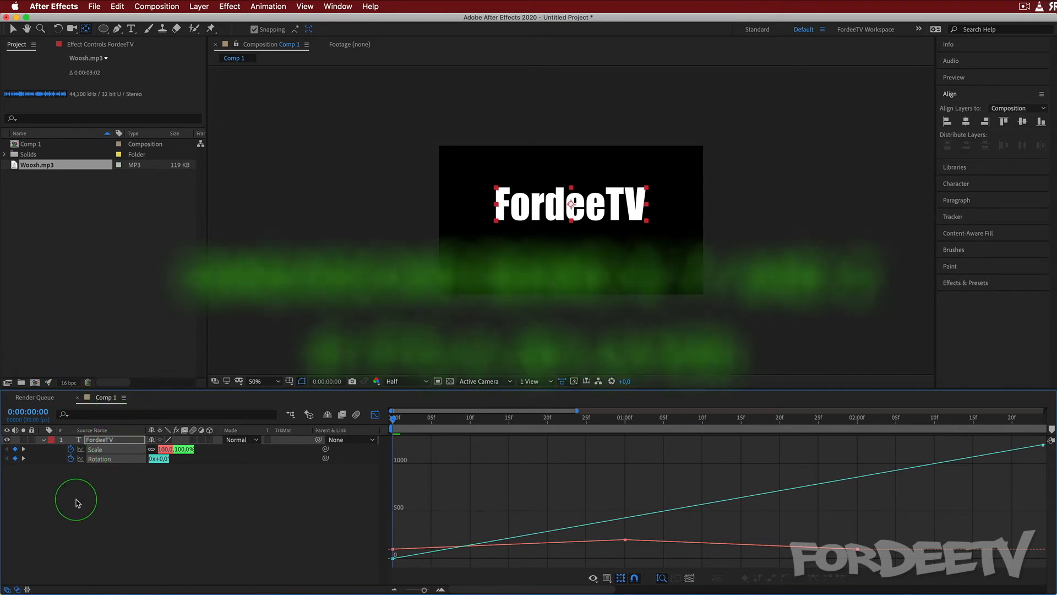
# - Reveal the FordeeTV layer's Position alongside Scale and Rotation, and start keyframing Position at 0:00:00:00
pyautogui.click(98, 440)
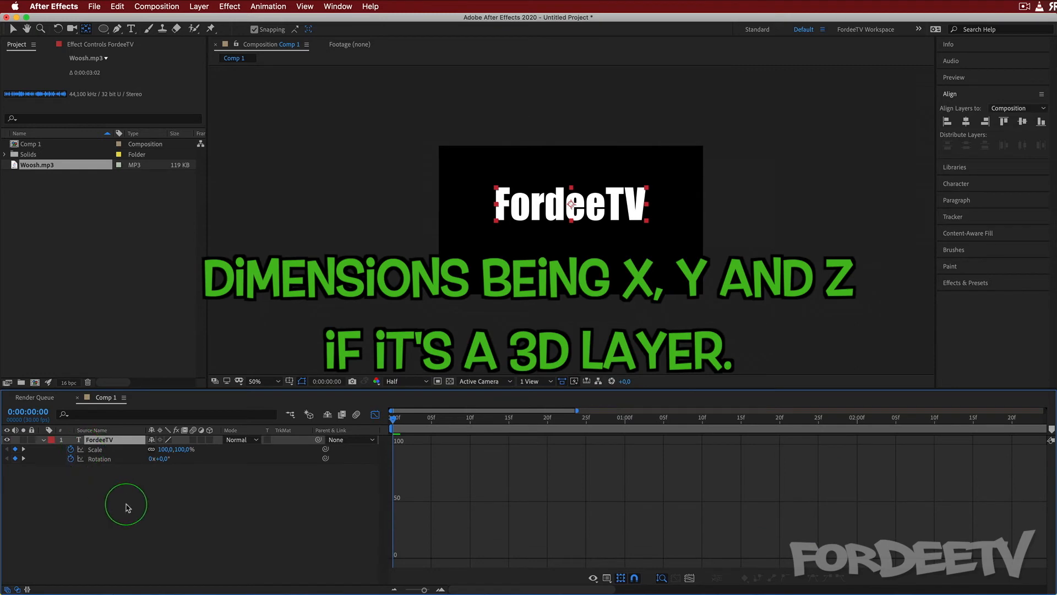
pyautogui.hotkey('shift', 'p')
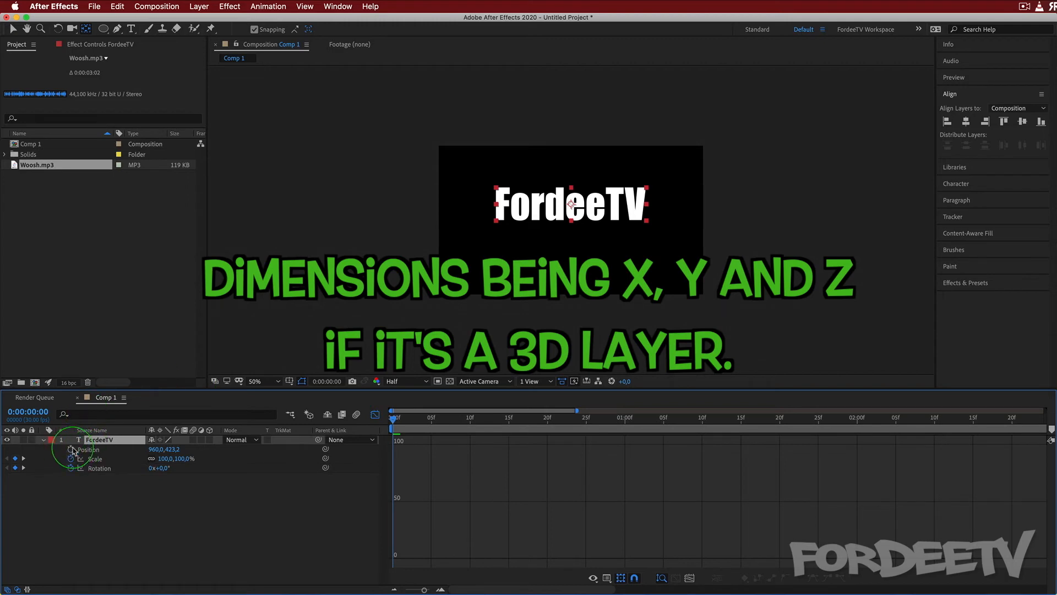
pyautogui.click(72, 449)
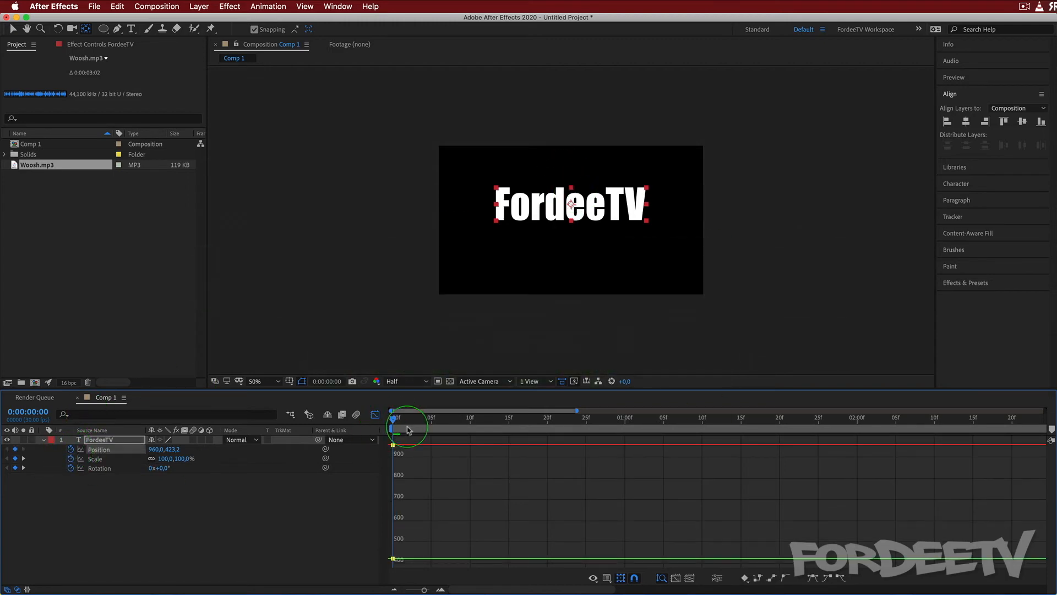
# - At 0:00:02:00, set the FordeeTV layer's vertical Position to 809.2
pyautogui.moveTo(409, 431); pyautogui.dragTo(857, 412)
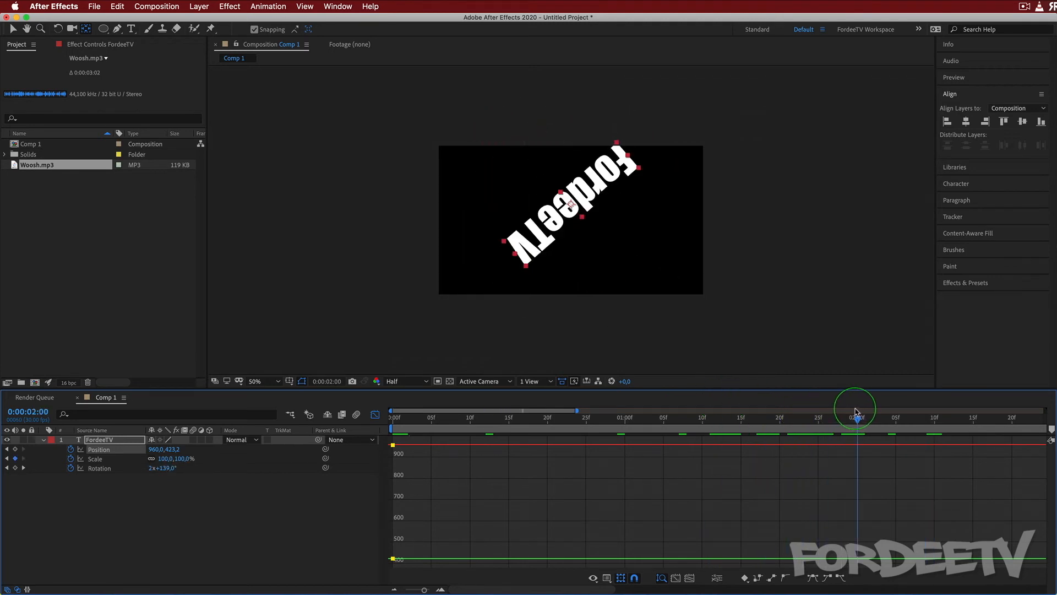
pyautogui.click(564, 235)
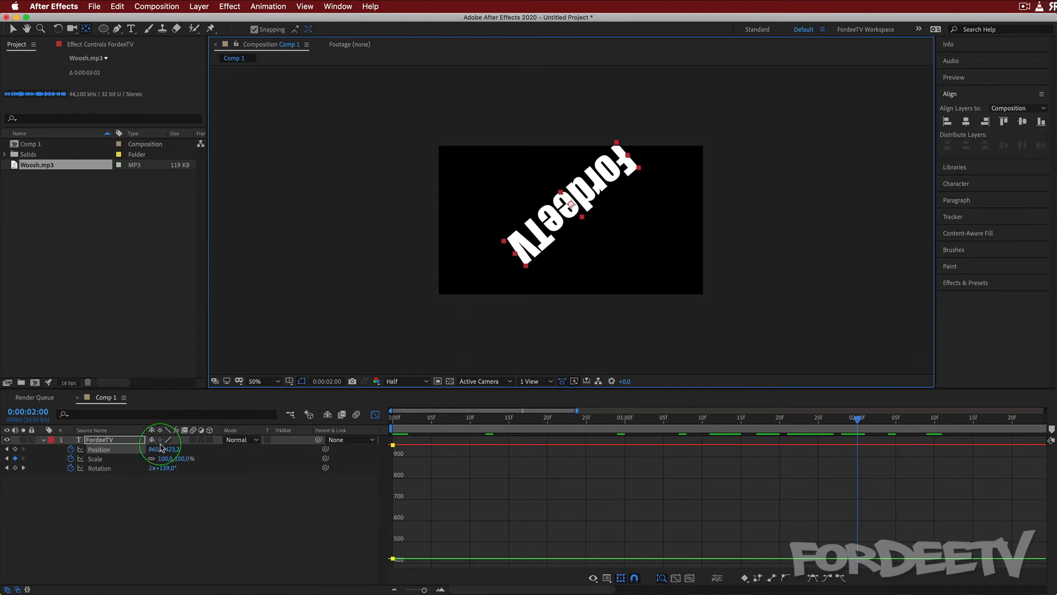
pyautogui.moveTo(176, 450); pyautogui.dragTo(373, 461)
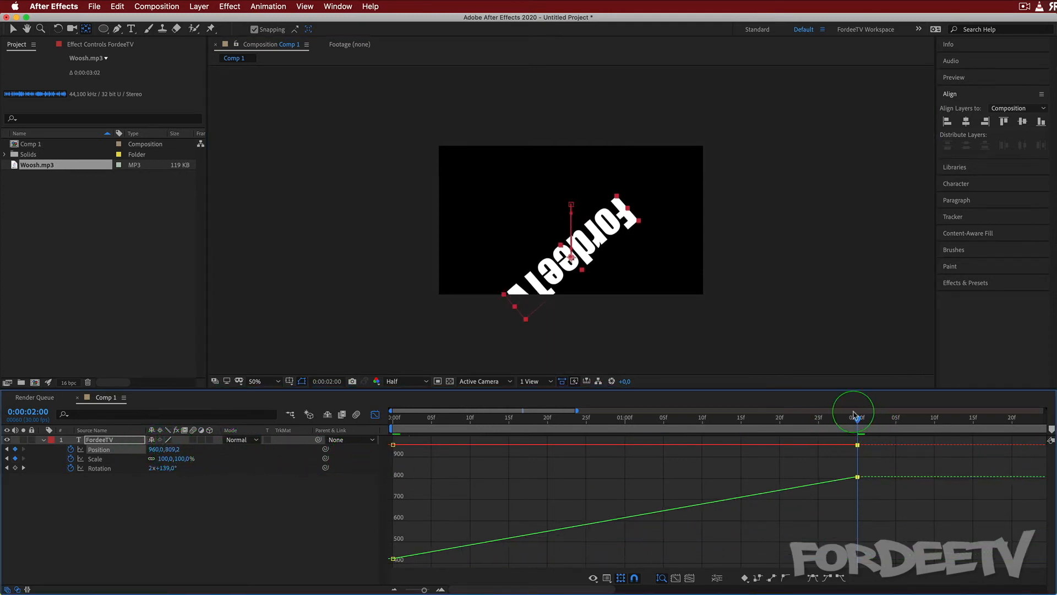
# - Select all Position keyframes and separate the Position dimensions into X Position and Y Position
pyautogui.moveTo(859, 422); pyautogui.dragTo(858, 466)
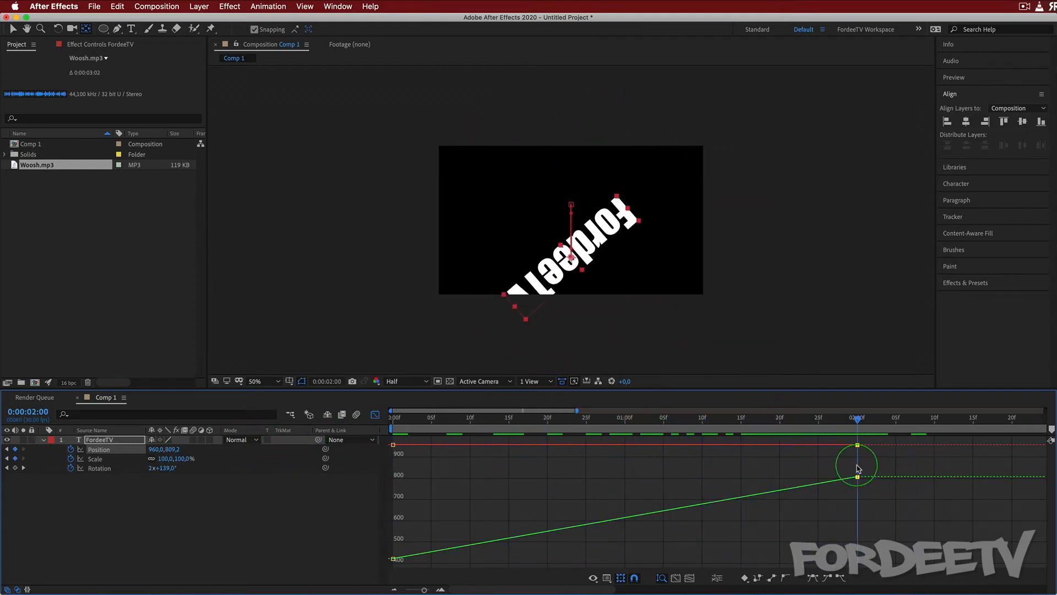
pyautogui.click(95, 453)
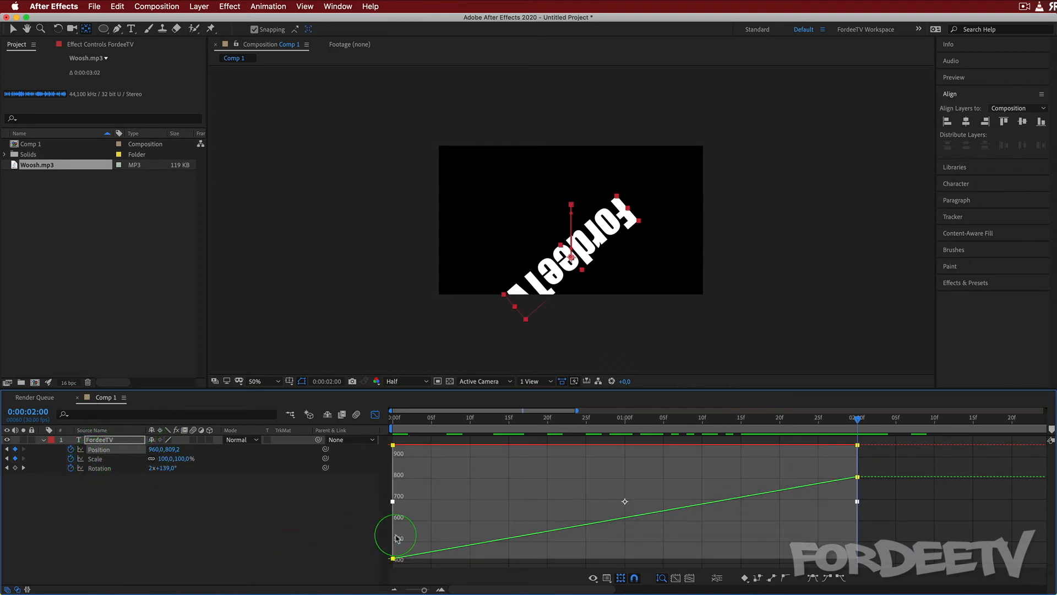
pyautogui.click(716, 578)
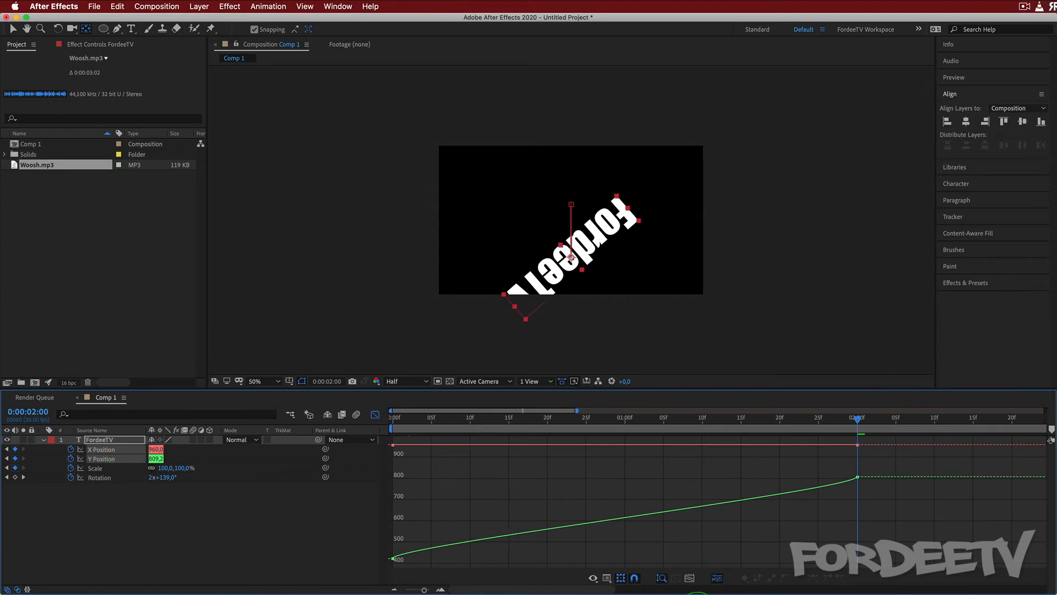
# - Move the first X Position keyframe to about frame 17 at about 720 px and extend its outgoing handle to curve the graph
pyautogui.moveTo(392, 447)
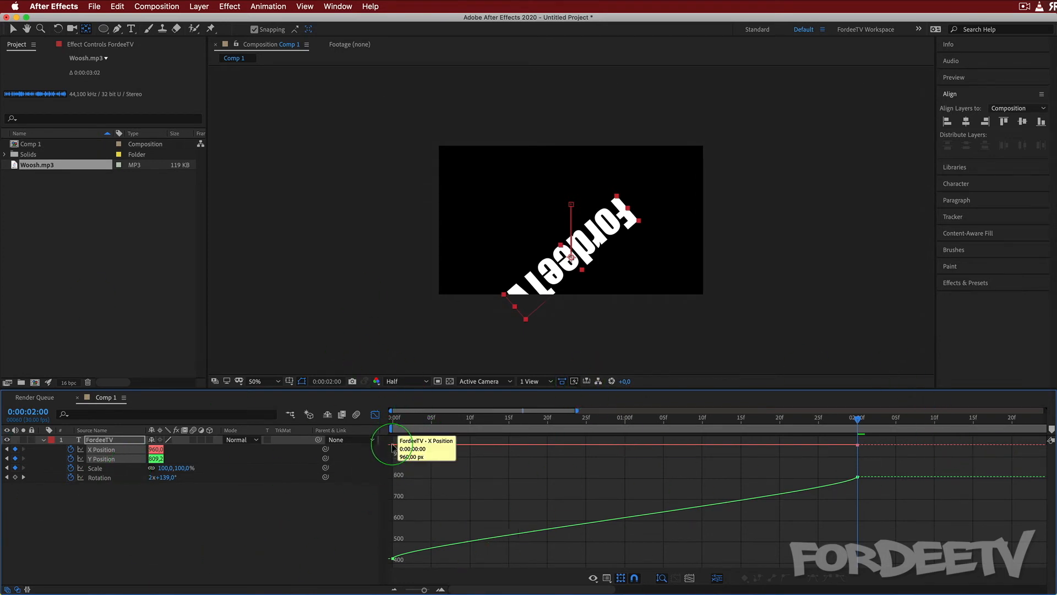
pyautogui.moveTo(392, 446); pyautogui.dragTo(560, 460)
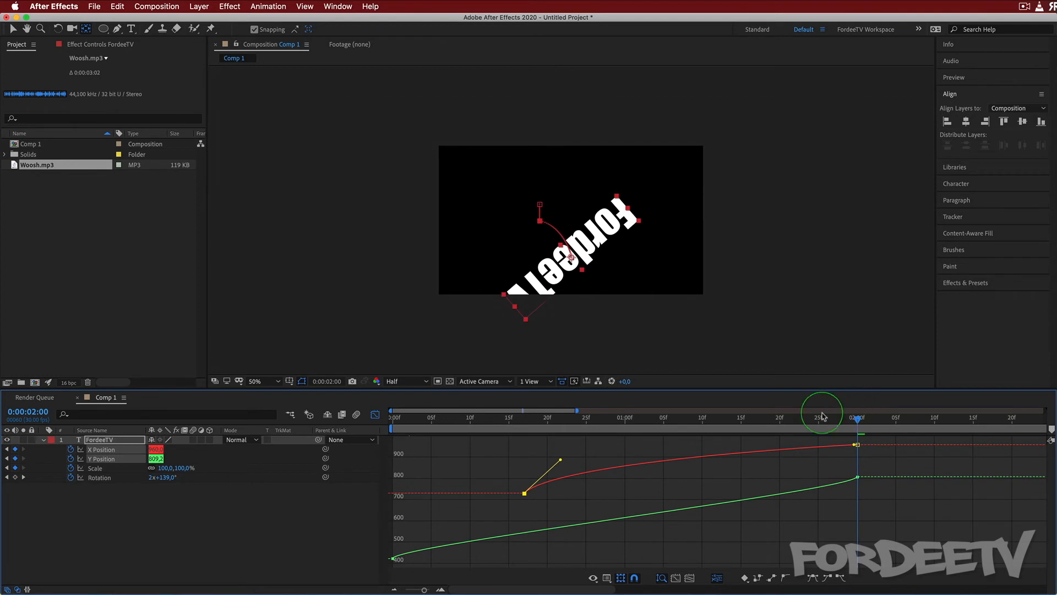
pyautogui.moveTo(856, 423); pyautogui.dragTo(895, 424)
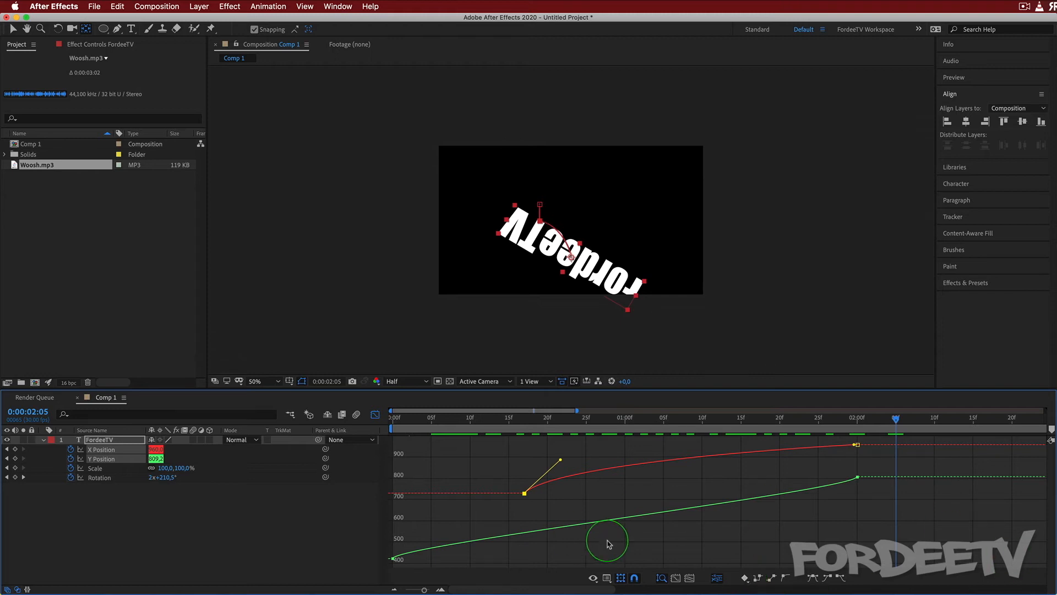
# - Add an X Position keyframe with the value 1022.4 at 0:00:01:08
pyautogui.moveTo(526, 494)
pyautogui.click(688, 419)
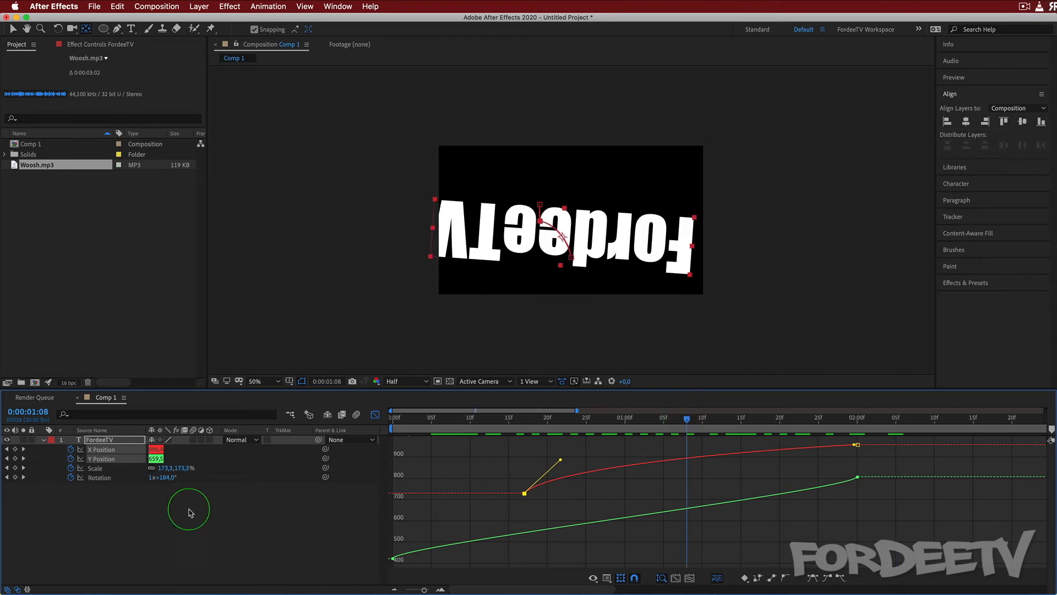
pyautogui.click(103, 450)
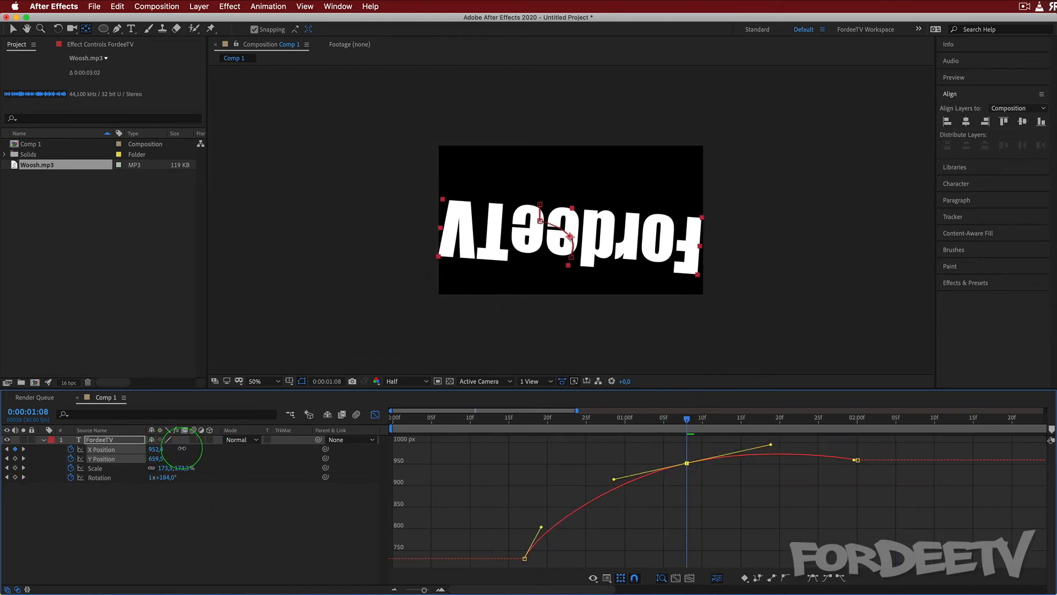
pyautogui.moveTo(156, 450); pyautogui.dragTo(242, 474)
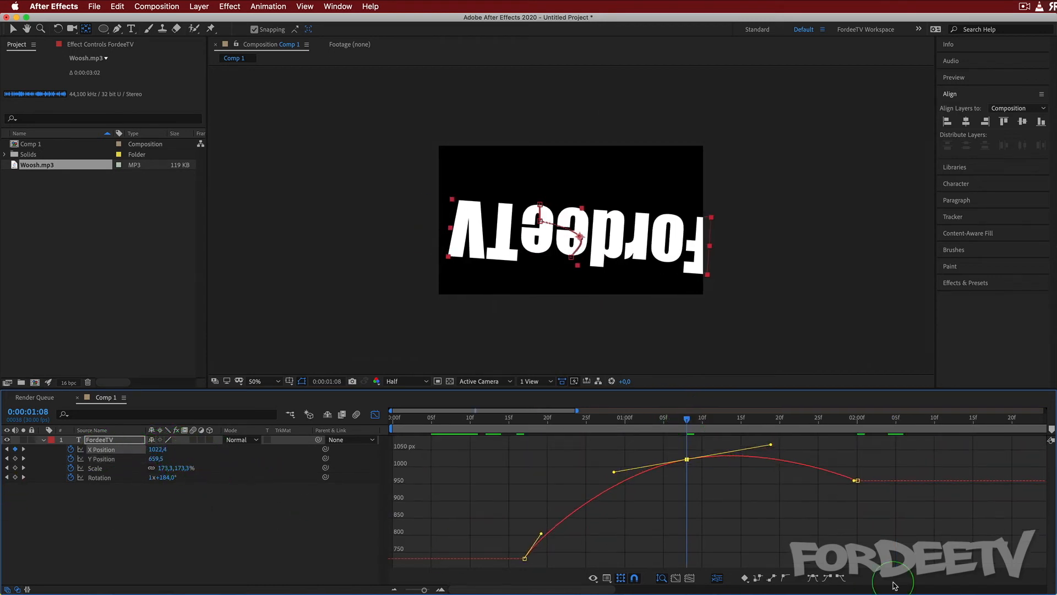
# - Try linear and Auto Bezier interpolation on the X Position keyframe at 0:00:01:08
pyautogui.click(627, 523)
pyautogui.click(774, 579)
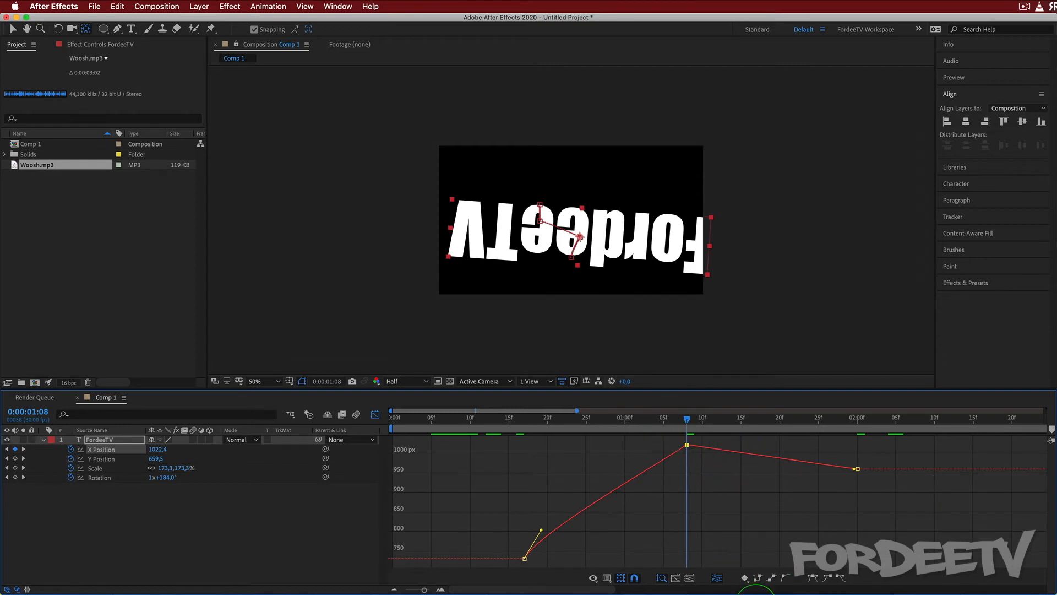
pyautogui.click(787, 577)
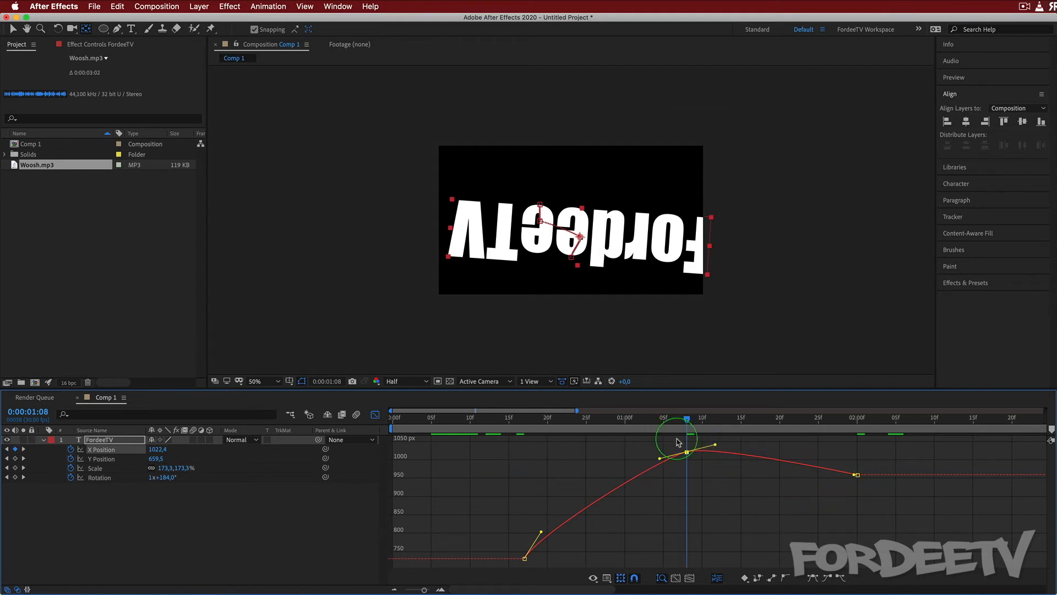
# - Convert the X Position keyframe at 0:00:01:08 to linear and pull out near-horizontal Bezier handles to round its peak
pyautogui.click(771, 581)
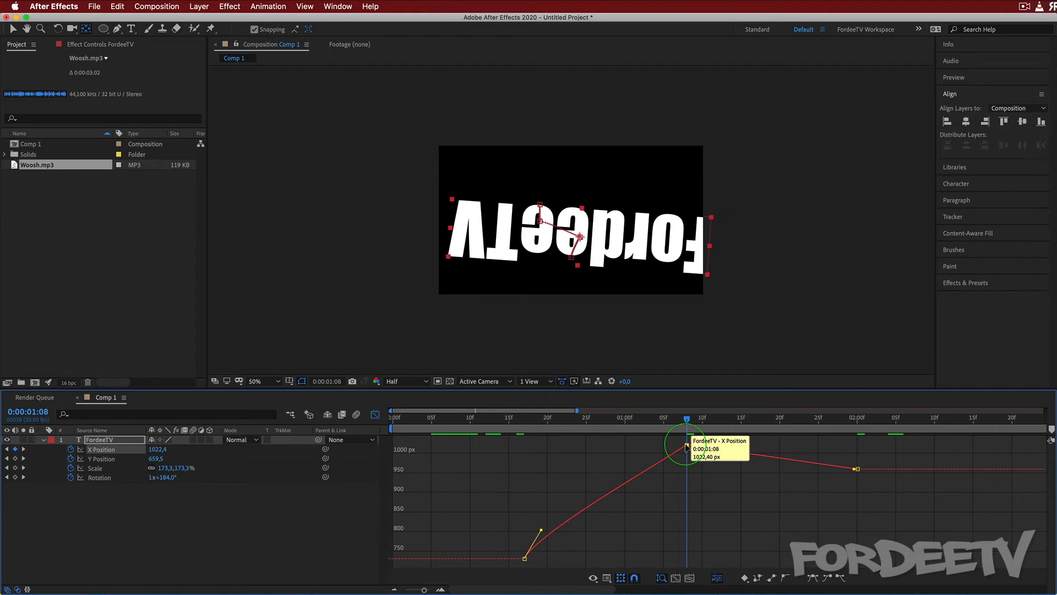
pyautogui.moveTo(686, 446); pyautogui.dragTo(617, 448)
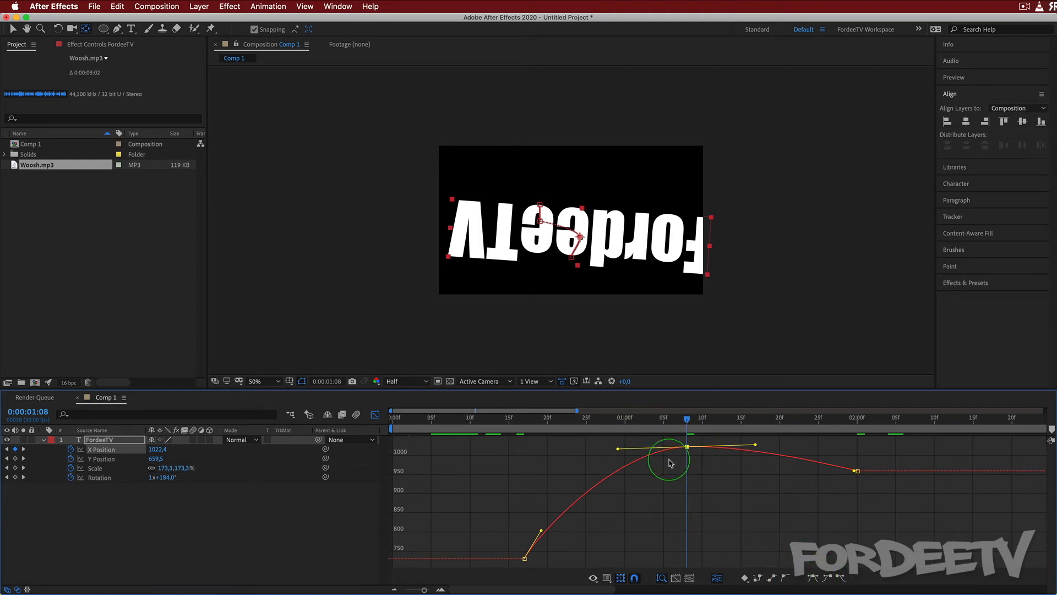
# - Browse the Keyframe Assistant options of the peak X Position keyframe and pull the first keyframe's outgoing handle steeply upward
pyautogui.rightClick(687, 447)
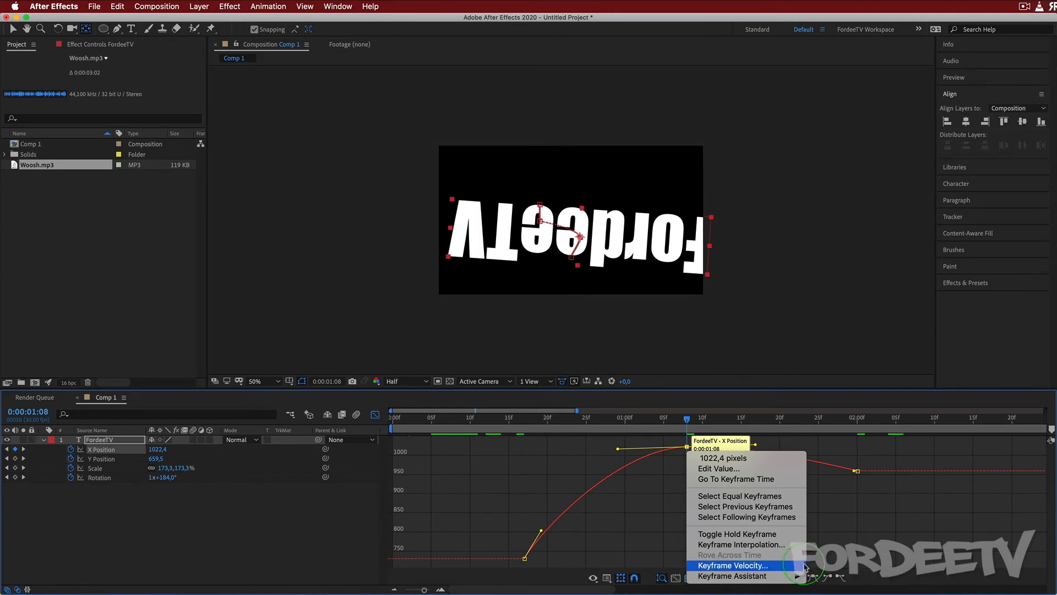
pyautogui.moveTo(798, 577)
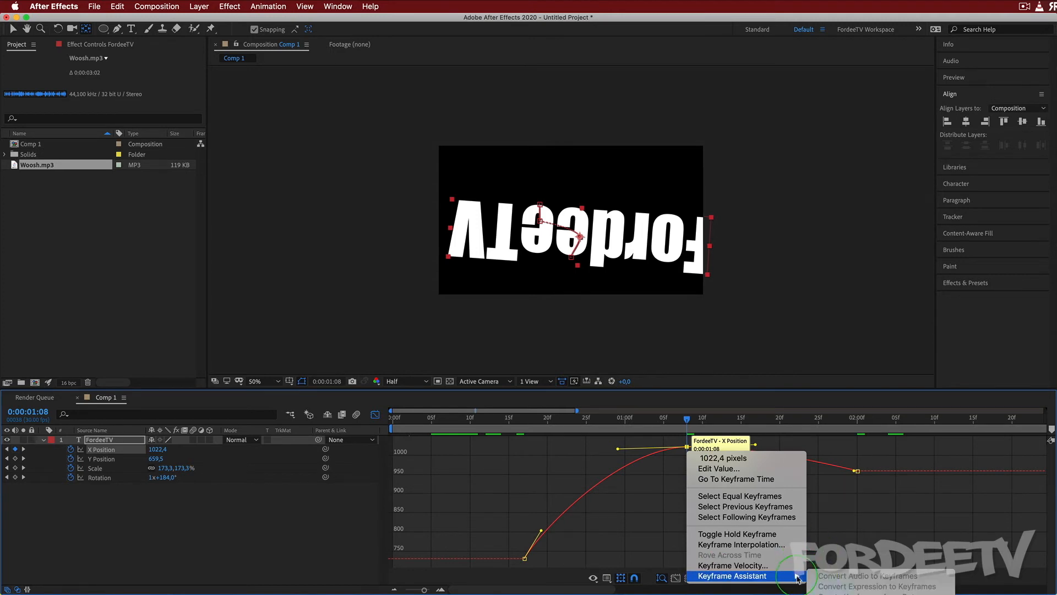
pyautogui.click(884, 528)
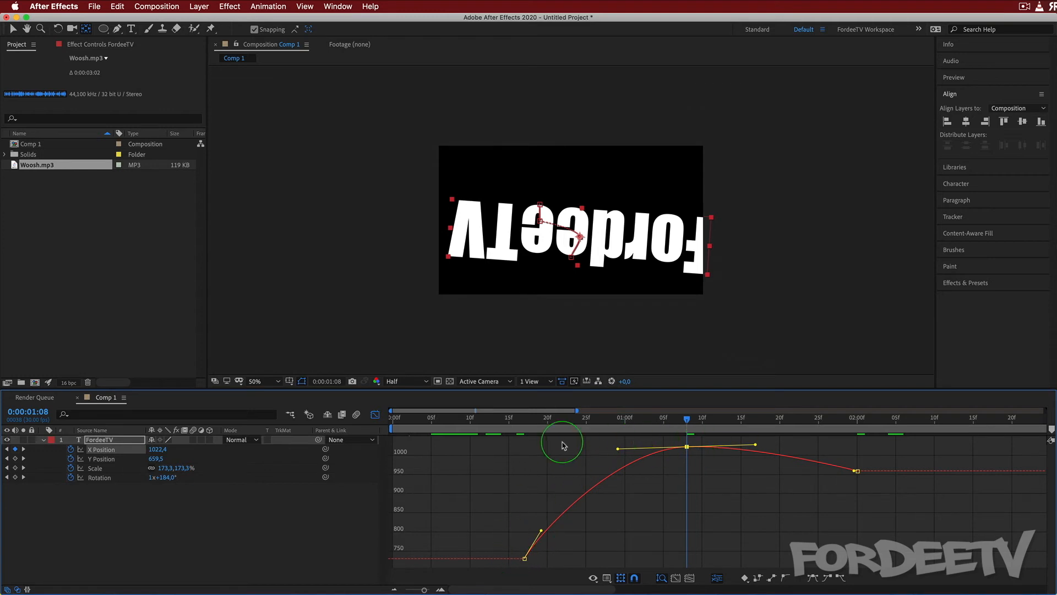
pyautogui.moveTo(541, 531); pyautogui.dragTo(548, 463)
pyautogui.click(681, 422)
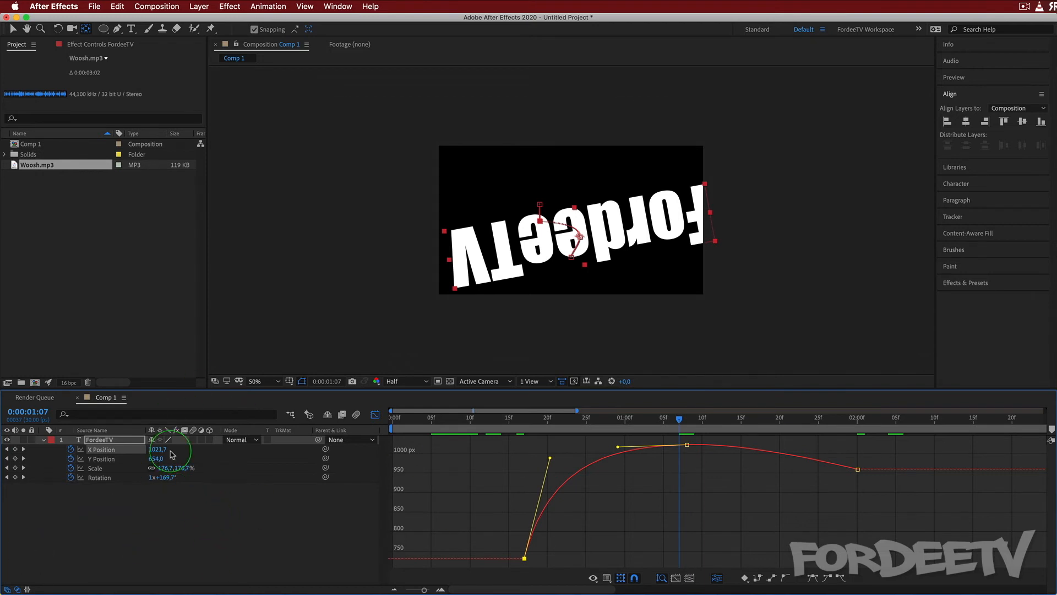
# - Return to 0:00:00:00 and remove all keyframes from X Position, Y Position, Scale and Rotation
pyautogui.moveTo(490, 414); pyautogui.dragTo(27, 394)
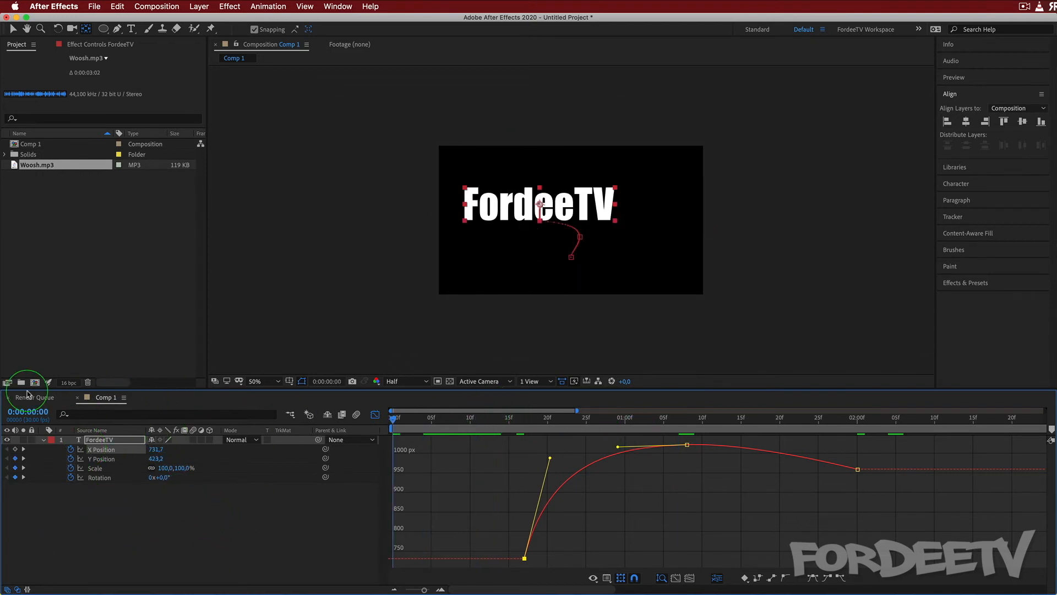
pyautogui.moveTo(71, 450); pyautogui.dragTo(73, 484)
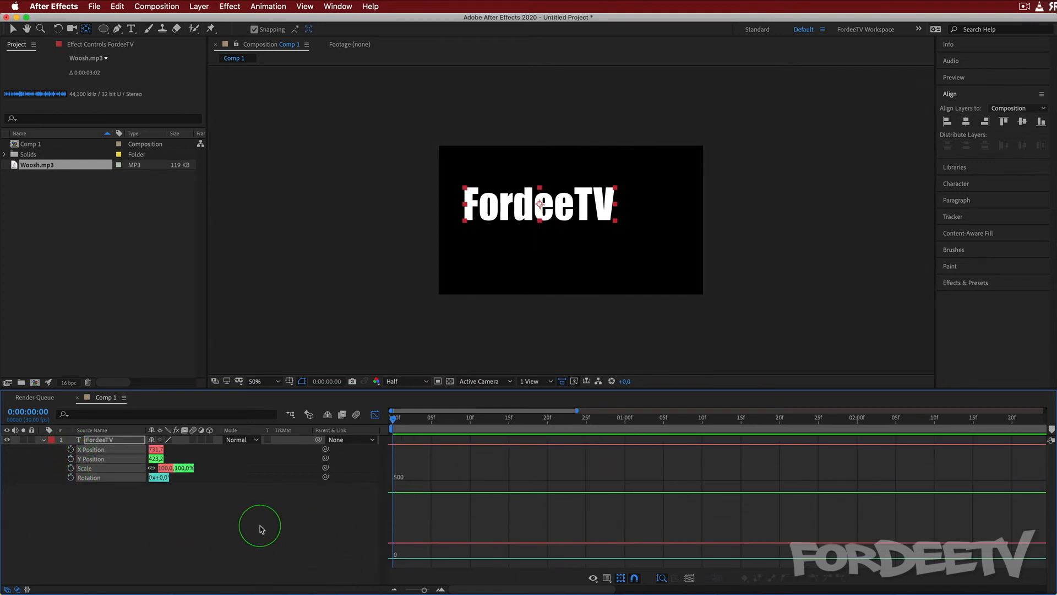
pyautogui.click(6, 489)
# - Keyframe X Position at 0:00:00:00, set it to 1156.7 at 0:00:00:25, and preview the linear move from the start
pyautogui.click(86, 449)
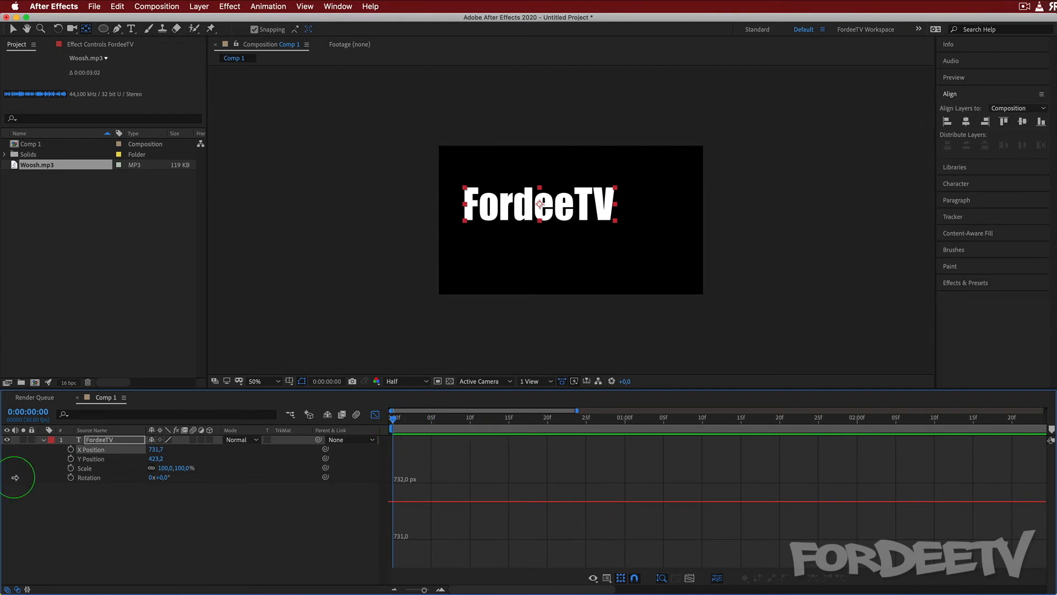
pyautogui.click(71, 449)
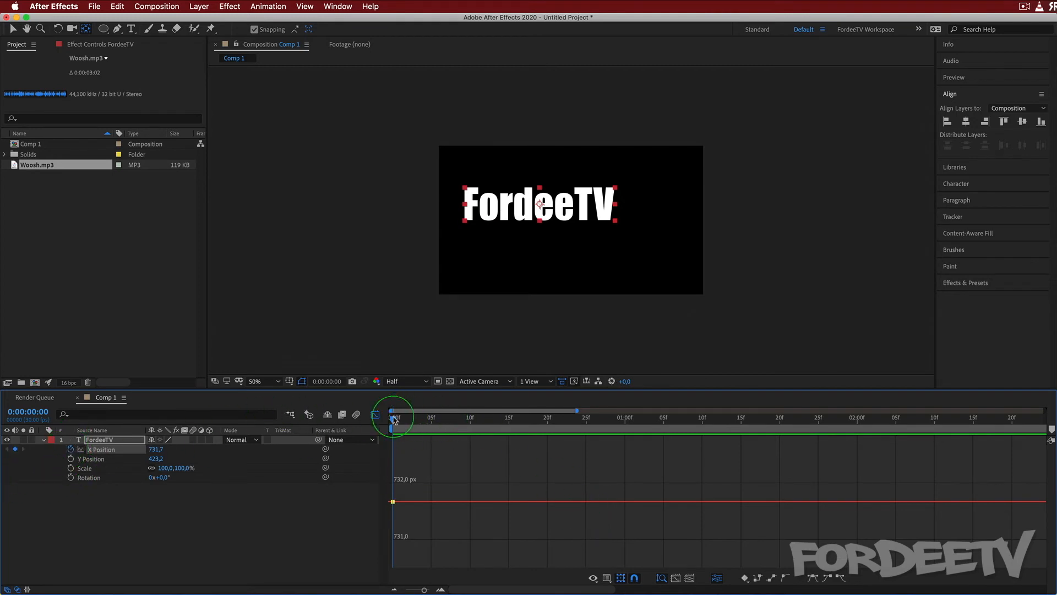
pyautogui.moveTo(394, 421); pyautogui.dragTo(584, 429)
pyautogui.click(506, 201)
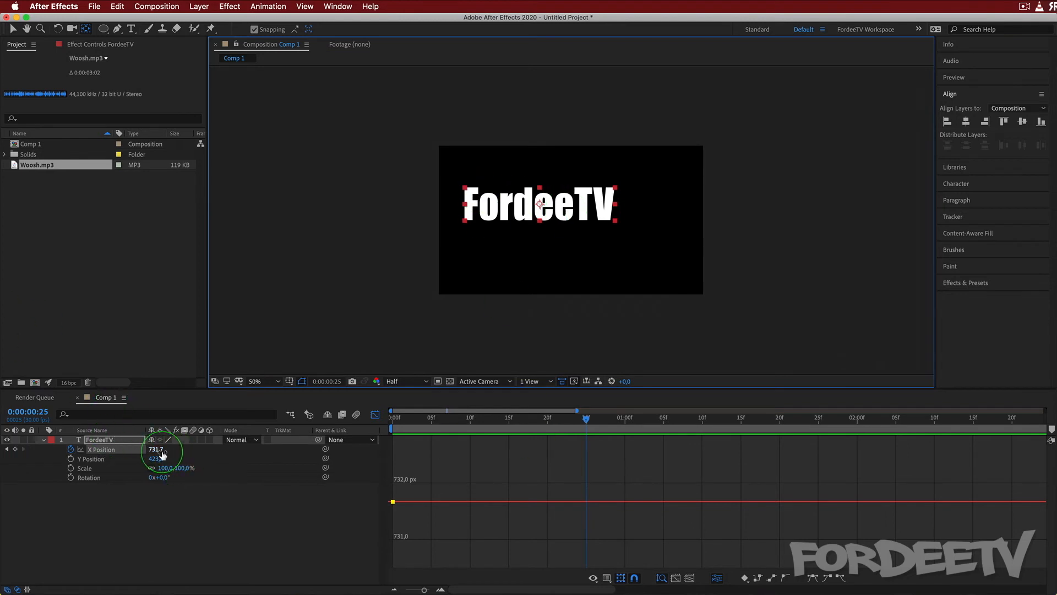
pyautogui.moveTo(156, 449); pyautogui.dragTo(266, 303)
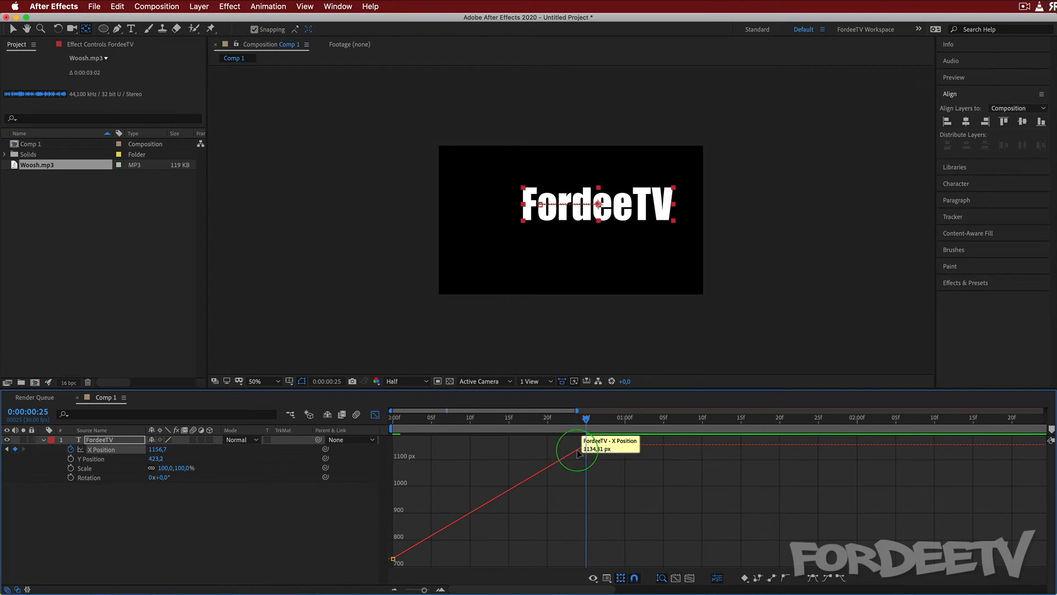
pyautogui.moveTo(587, 418); pyautogui.dragTo(197, 397)
pyautogui.press('space')
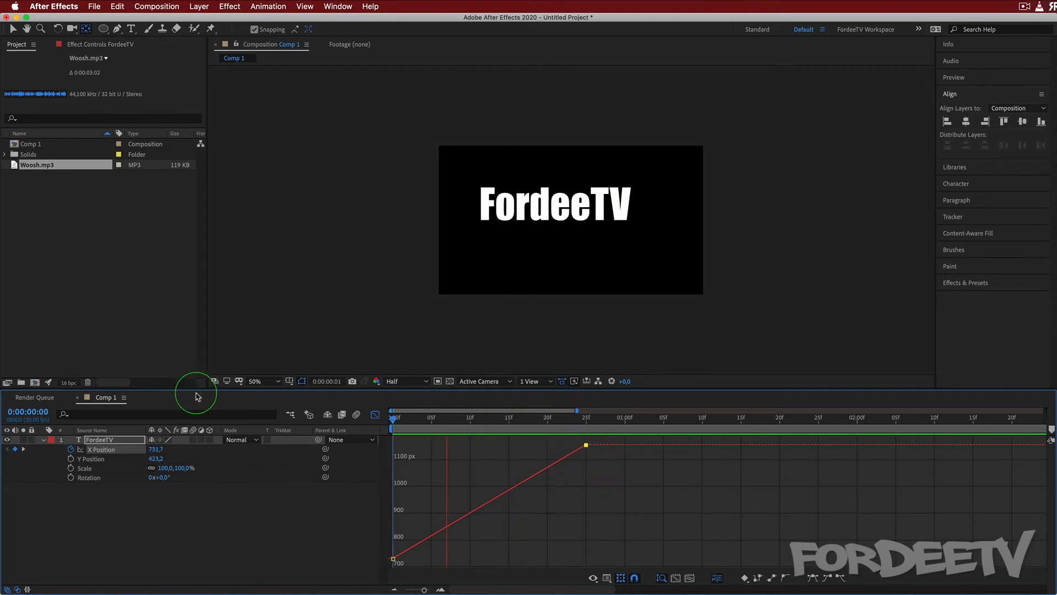
pyautogui.press('space')
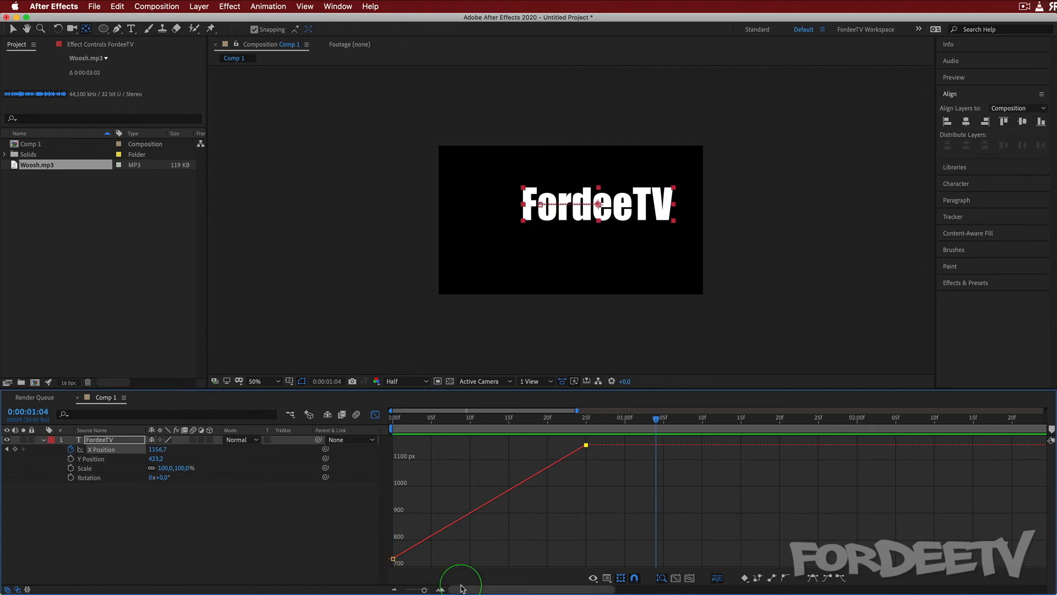
# - Pull a Bezier handle up and back to about frame 20 from the 0:00:00:25 X Position keyframe and preview the overshoot
pyautogui.rightClick(584, 445)
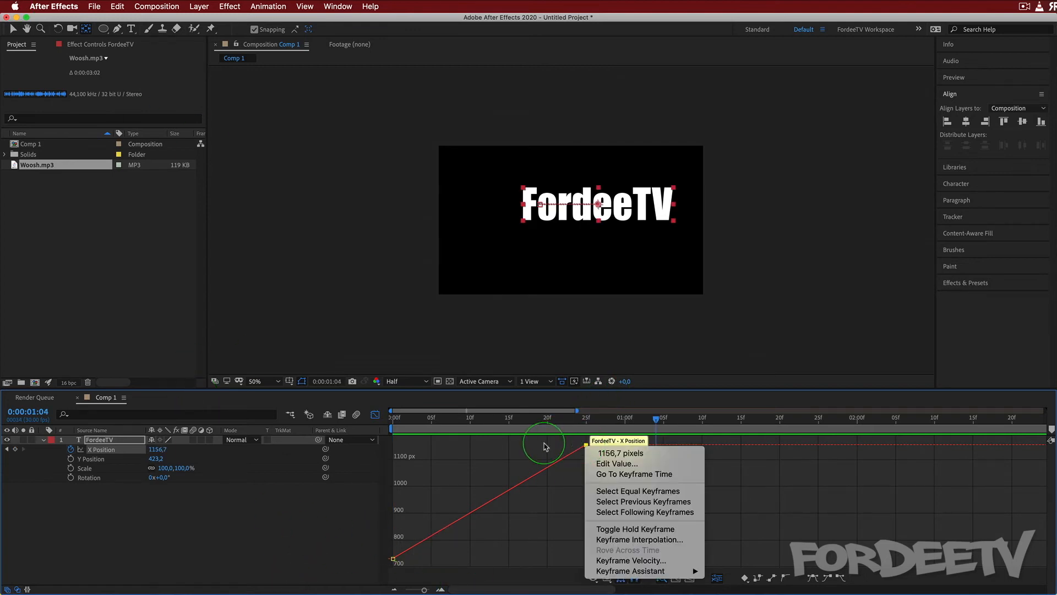
pyautogui.click(544, 443)
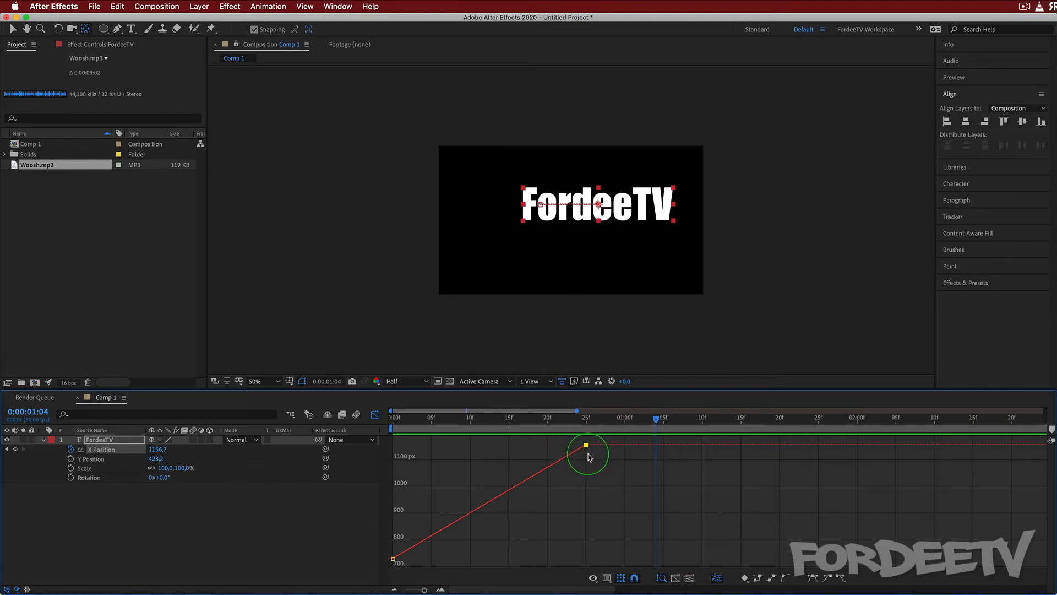
pyautogui.moveTo(588, 456); pyautogui.dragTo(558, 502)
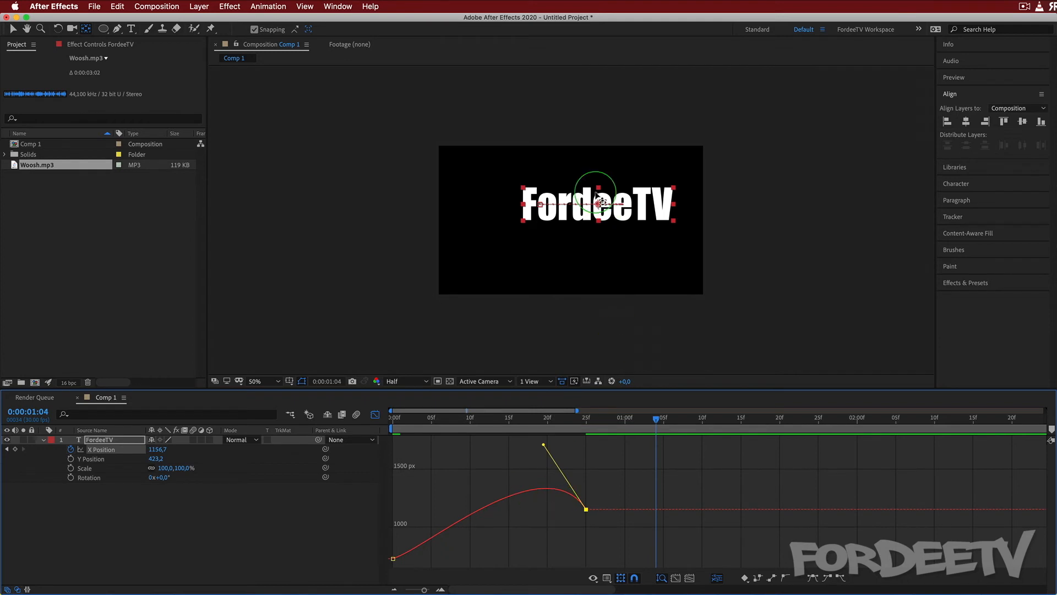
pyautogui.moveTo(652, 417); pyautogui.dragTo(65, 401)
pyautogui.press('space')
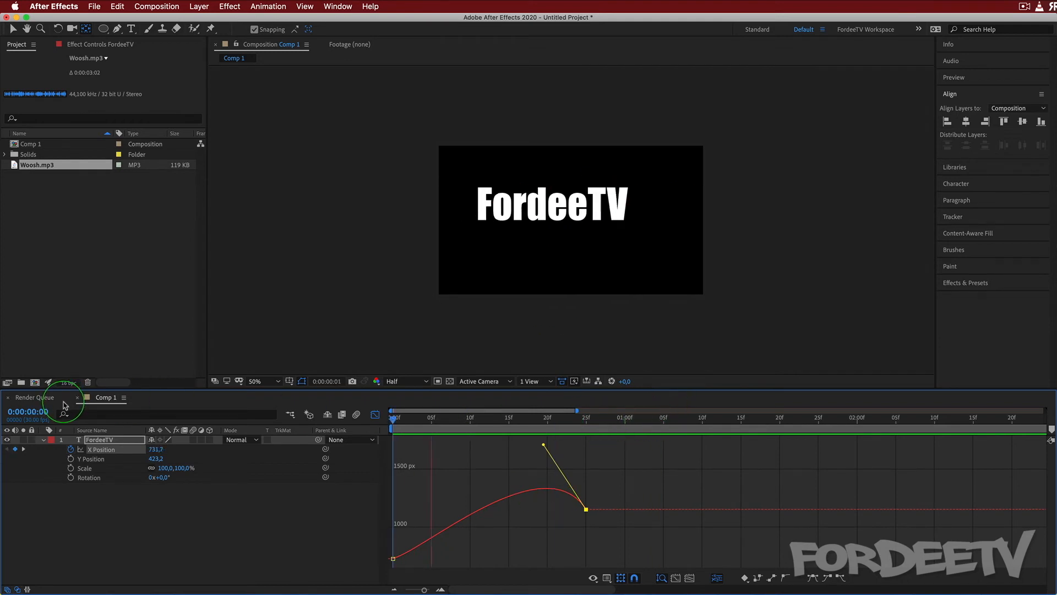
pyautogui.press('space')
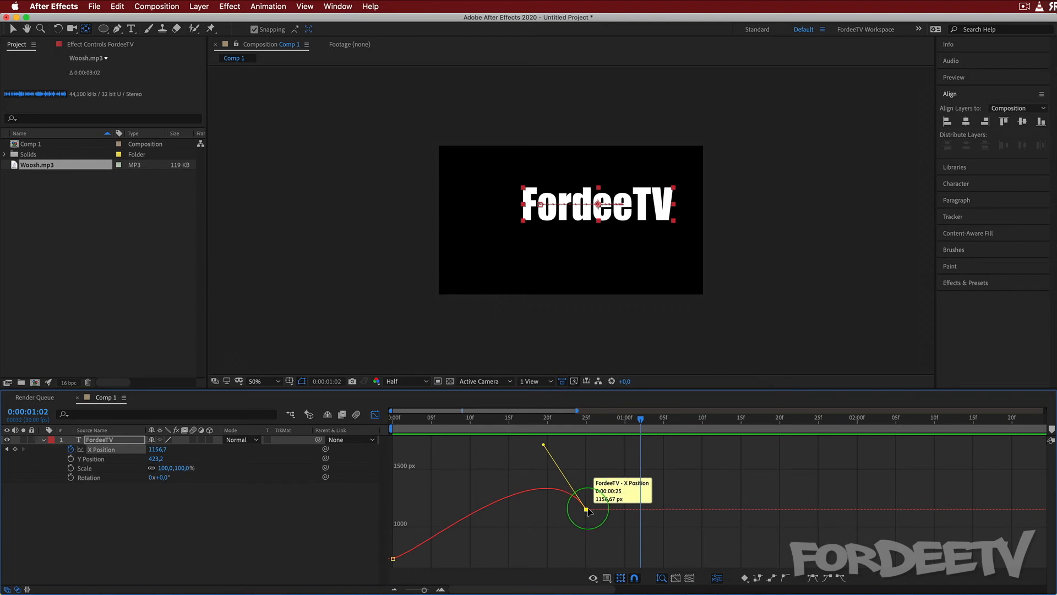
# - Place the playhead at 0:00:00:25, close the Graph Editor and remove the X Position keyframes
pyautogui.moveTo(639, 420); pyautogui.dragTo(589, 453)
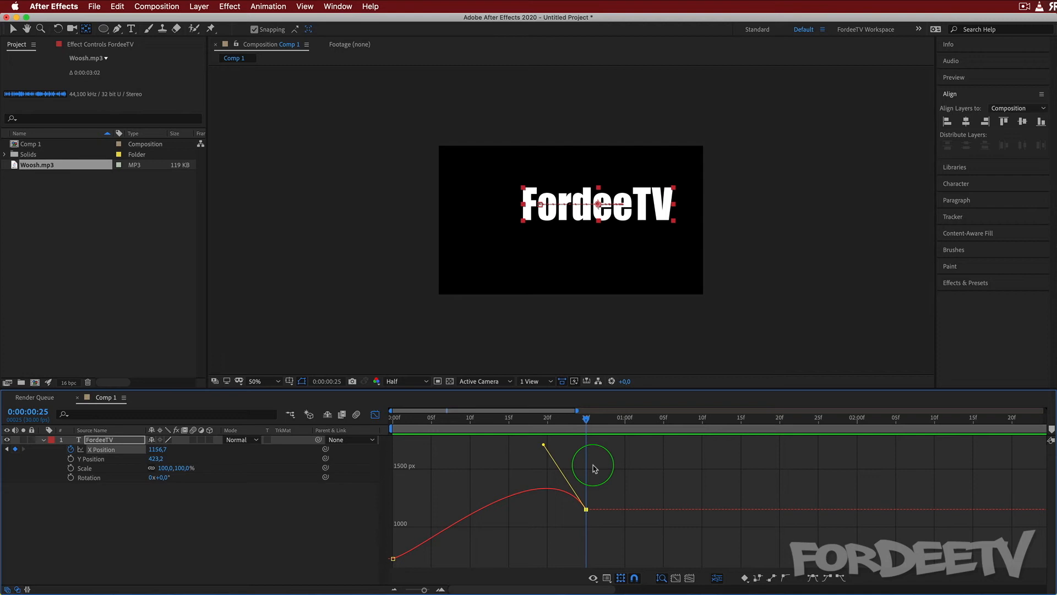
pyautogui.click(375, 414)
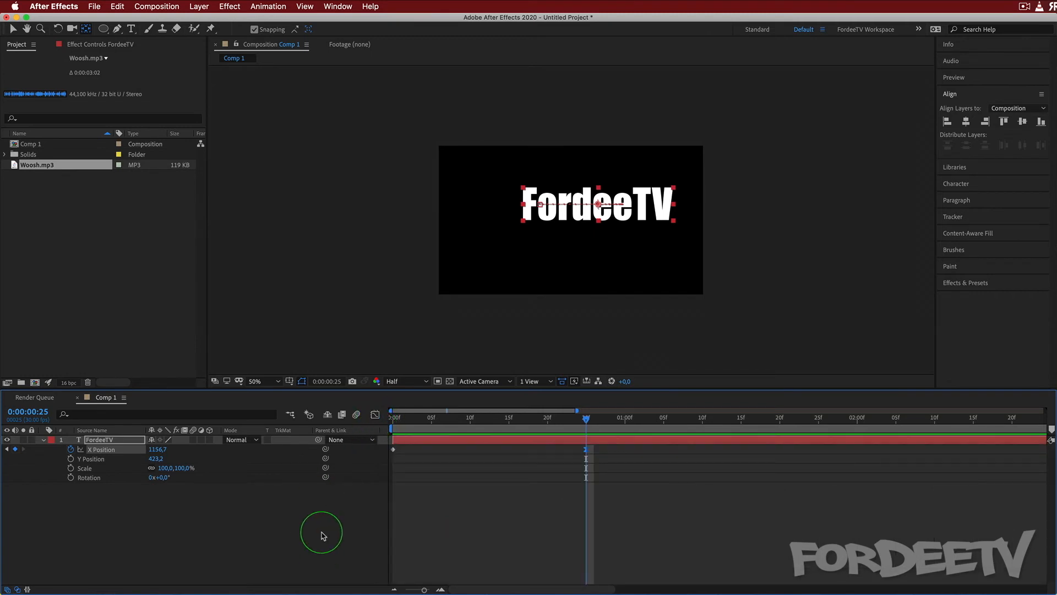
pyautogui.click(304, 380)
pyautogui.click(71, 450)
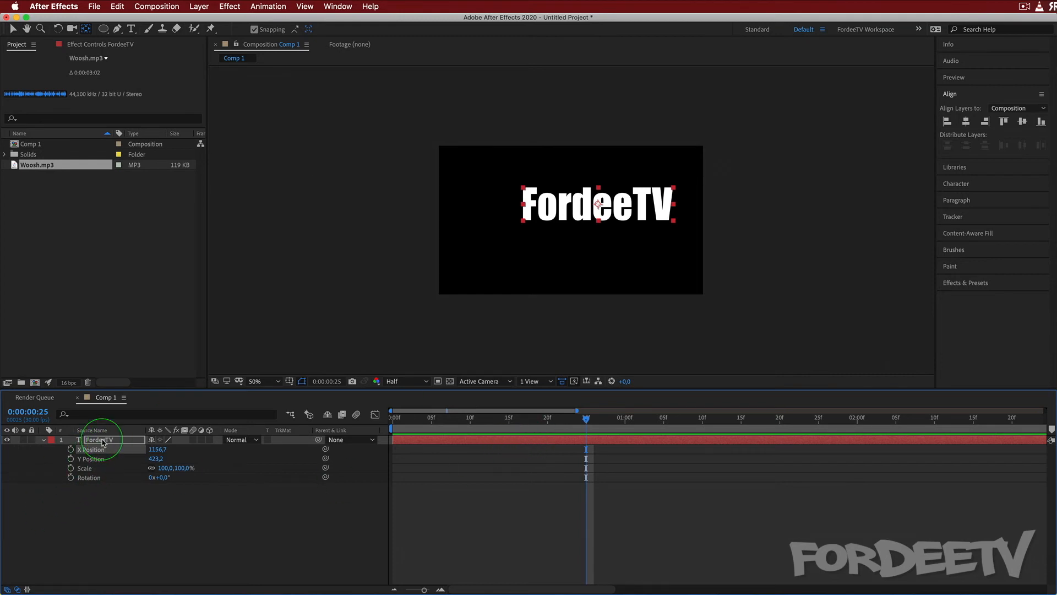
# - Reset the FordeeTV layer's Transform properties, center the text horizontally and vertically in the composition, and collapse the layer
pyautogui.click(44, 440)
pyautogui.click(44, 439)
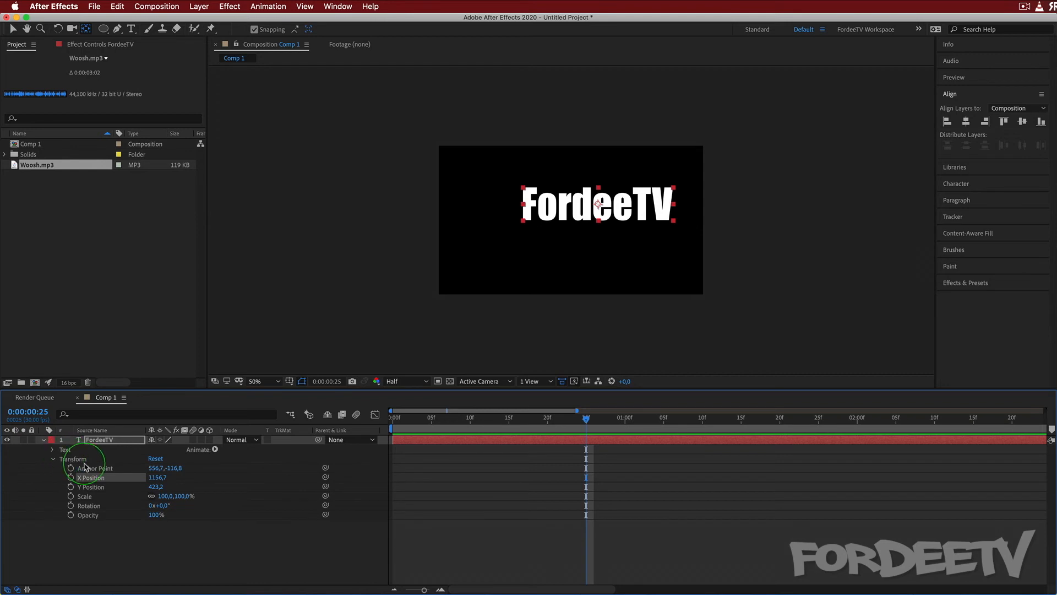
pyautogui.click(153, 459)
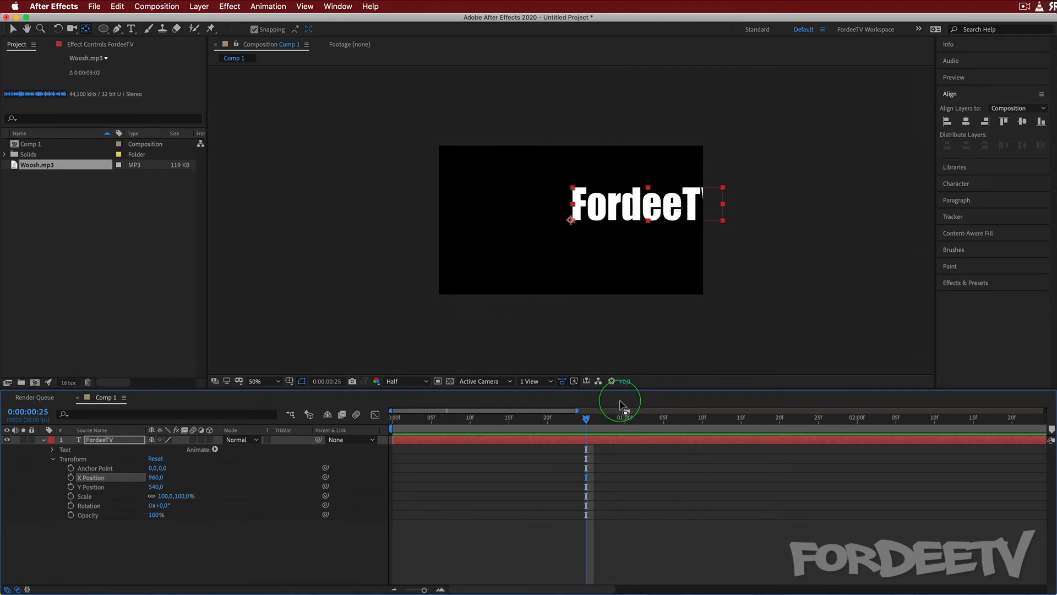
pyautogui.click(1022, 123)
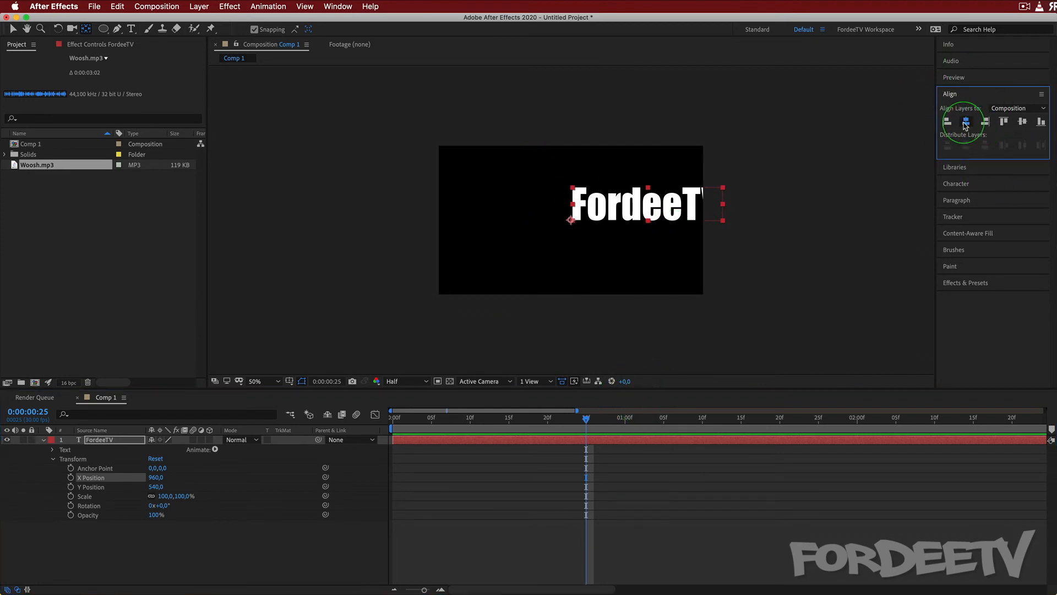
pyautogui.click(1023, 122)
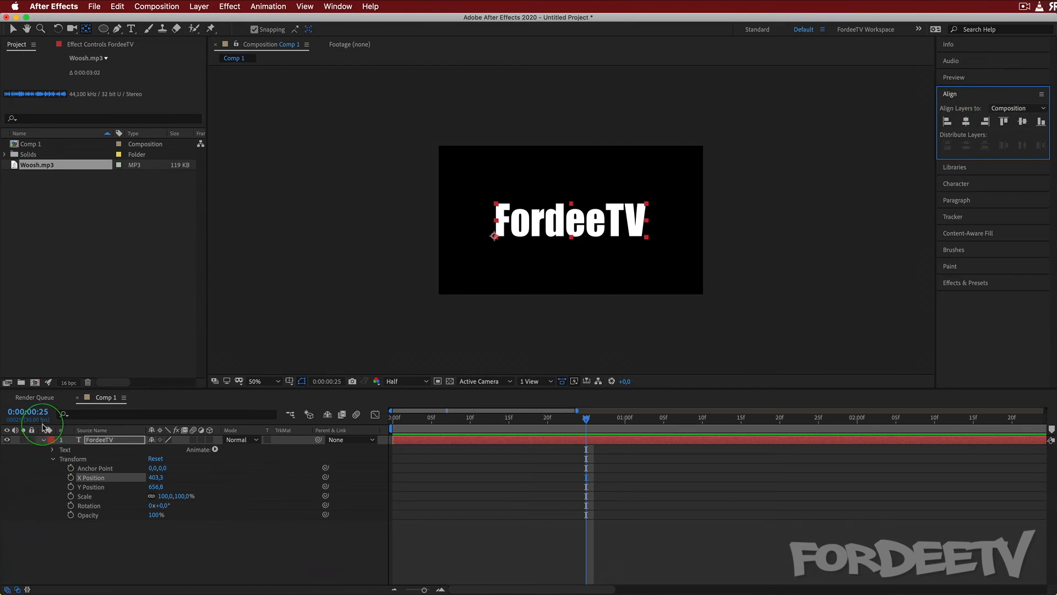
pyautogui.click(43, 439)
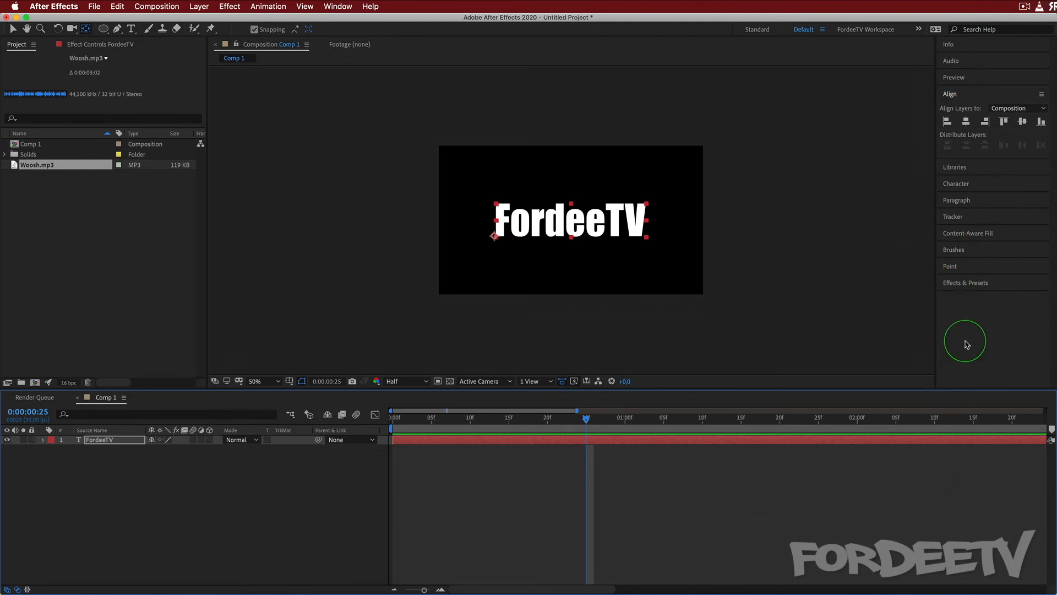
# - Show Effects & Presets and clear its search text
pyautogui.click(338, 6)
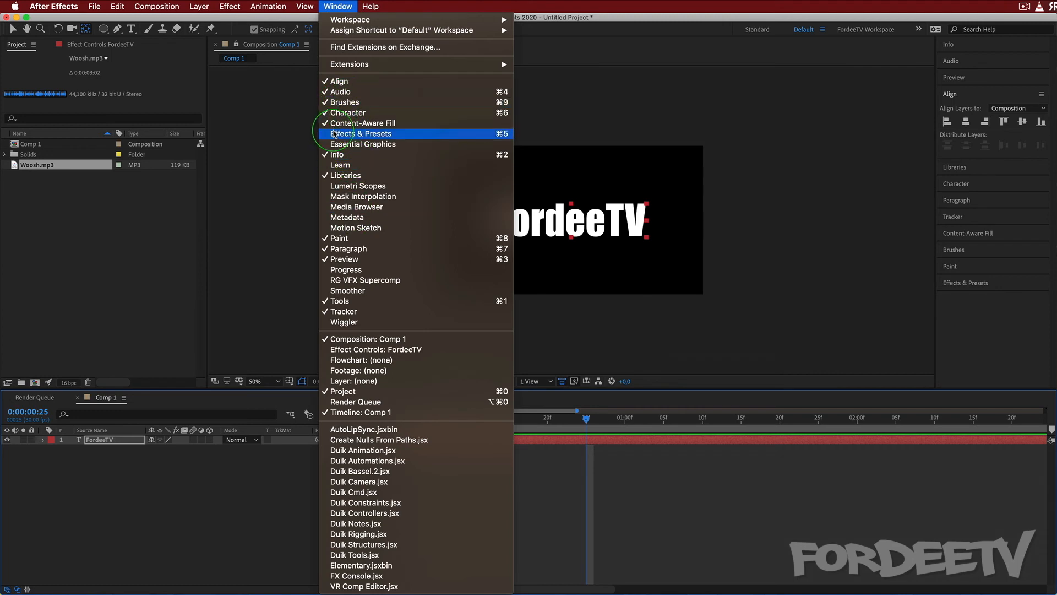
pyautogui.click(334, 134)
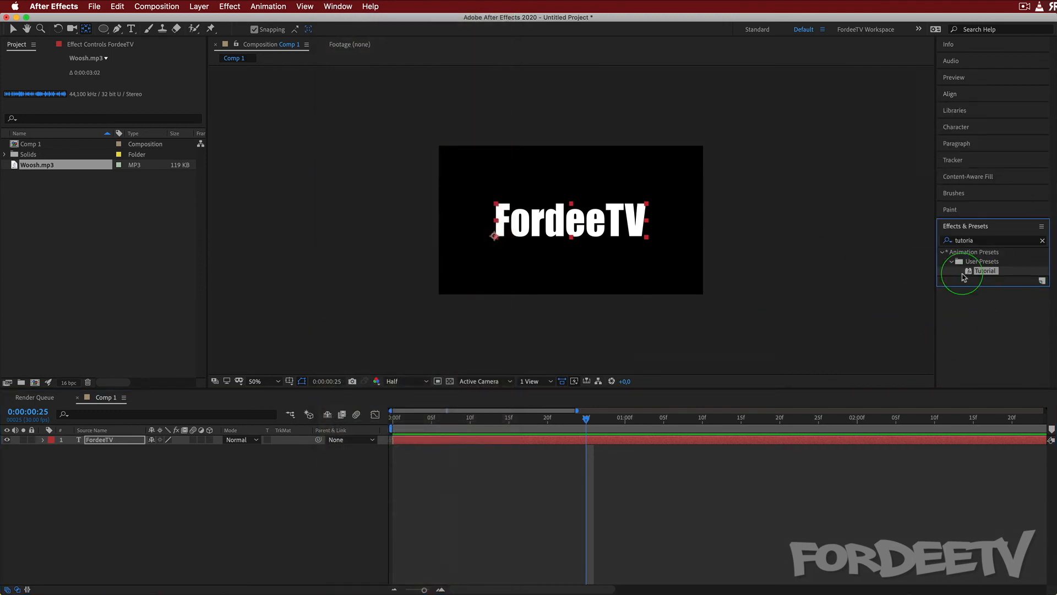
pyautogui.click(1041, 244)
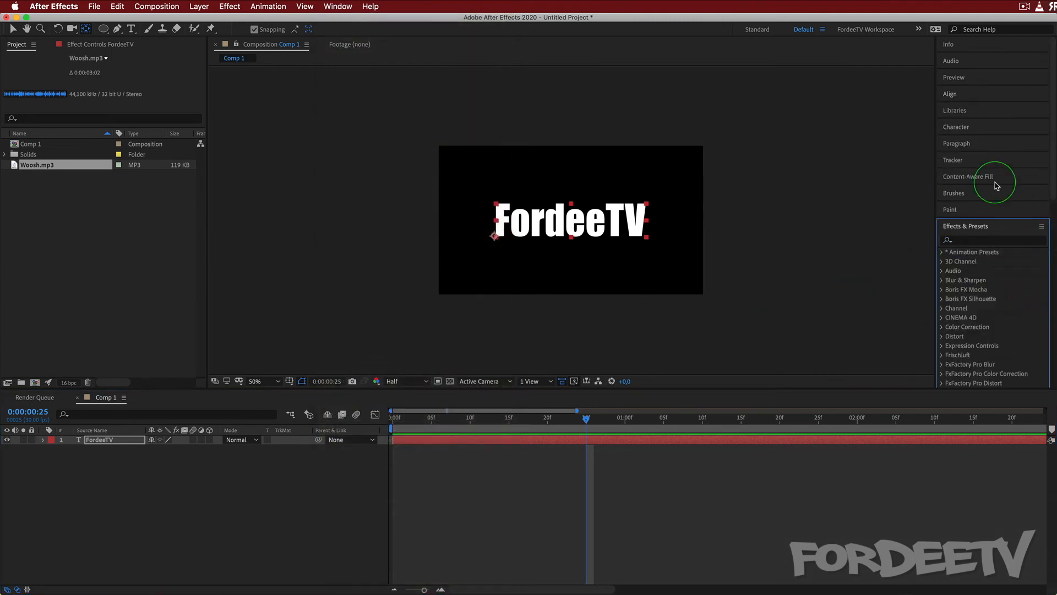
# - Expand Animation Presets through the Presets, Text and Scale folders to list the text scale presets
pyautogui.click(941, 253)
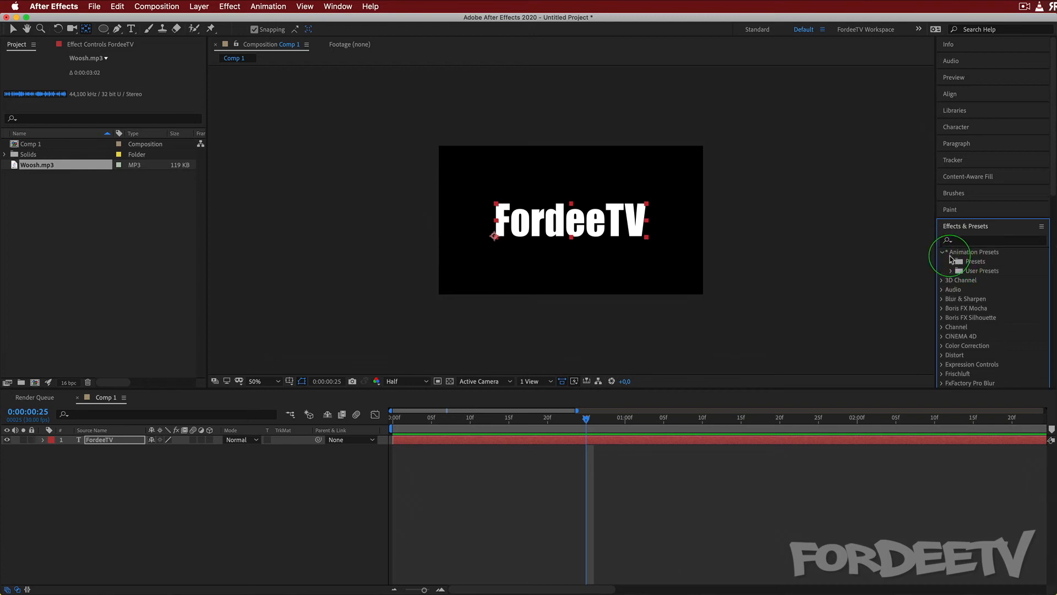
pyautogui.click(952, 263)
pyautogui.scroll(-5, 1002, 319)
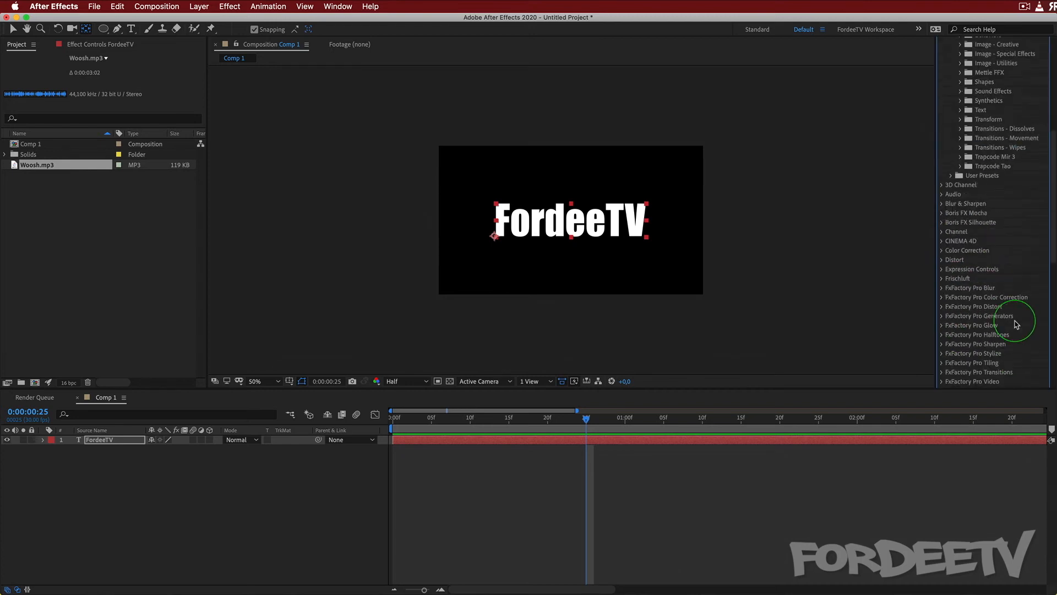
pyautogui.scroll(2, 1017, 314)
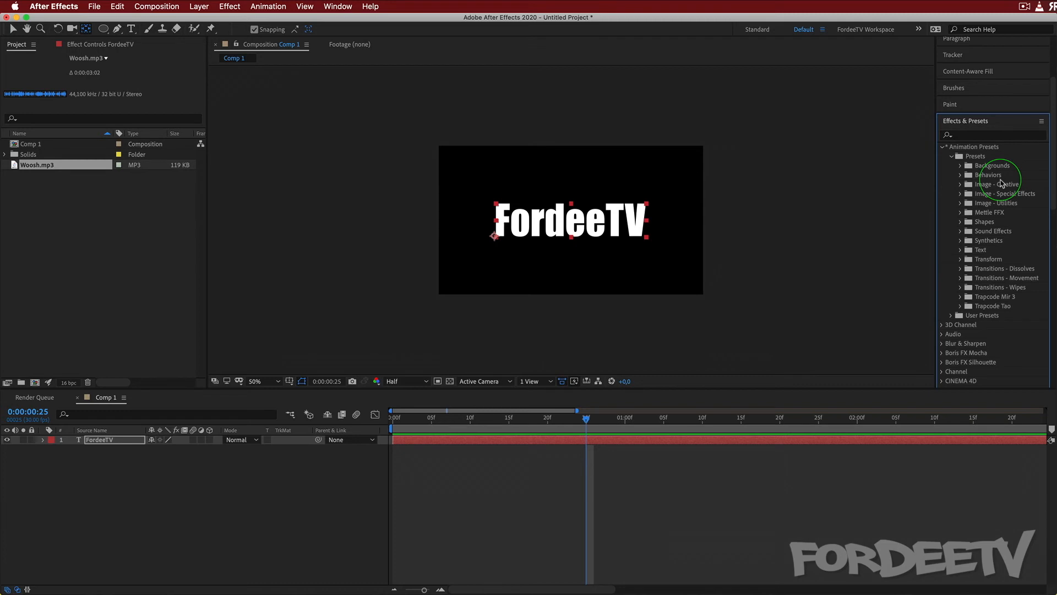
pyautogui.moveTo(1002, 184); pyautogui.dragTo(796, 226)
pyautogui.click(960, 251)
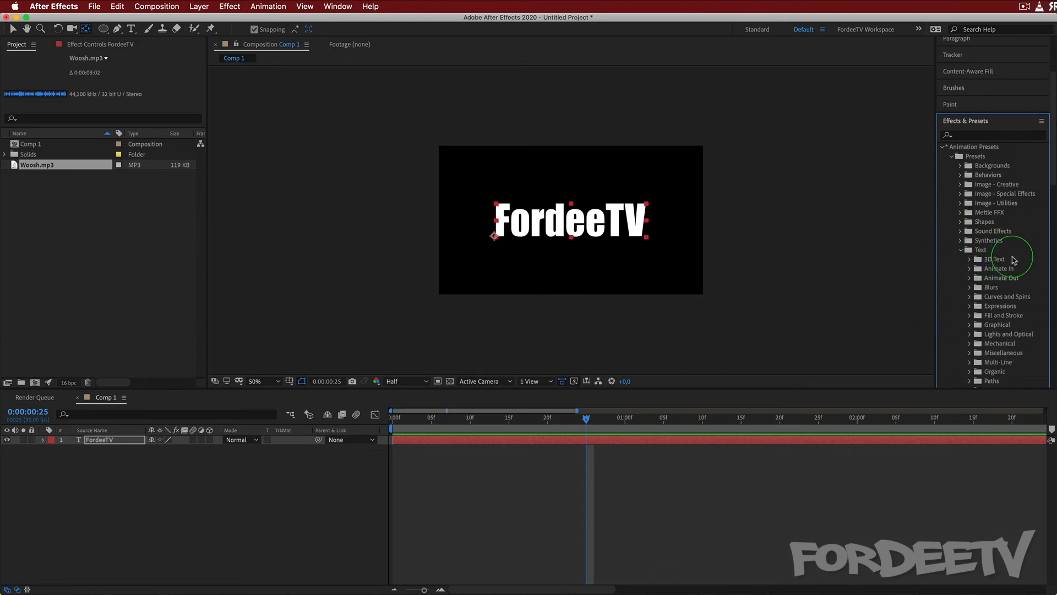
pyautogui.scroll(-3, 991, 295)
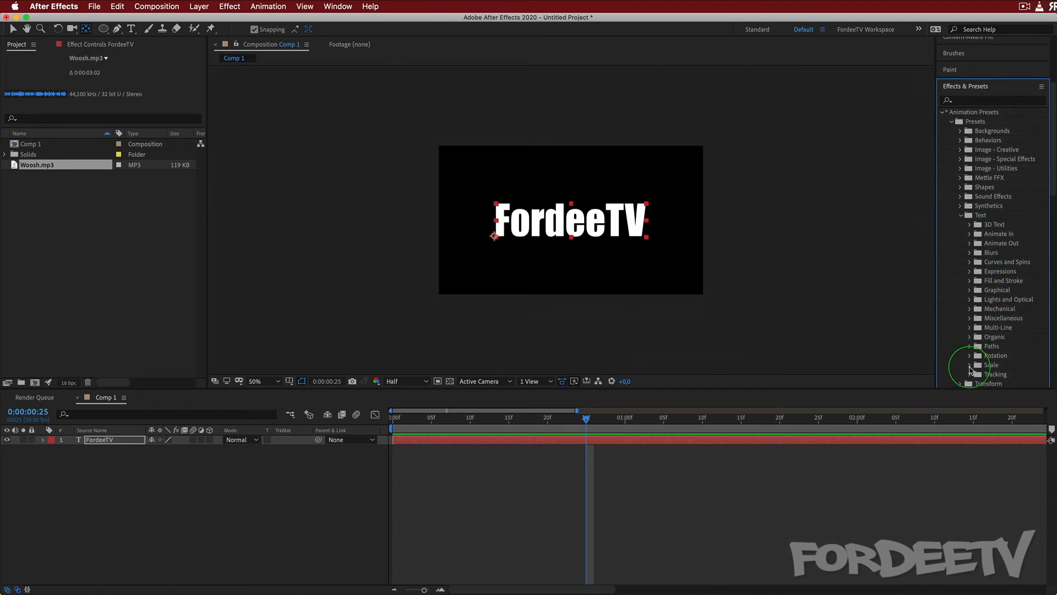
pyautogui.click(971, 365)
pyautogui.scroll(-5, 994, 342)
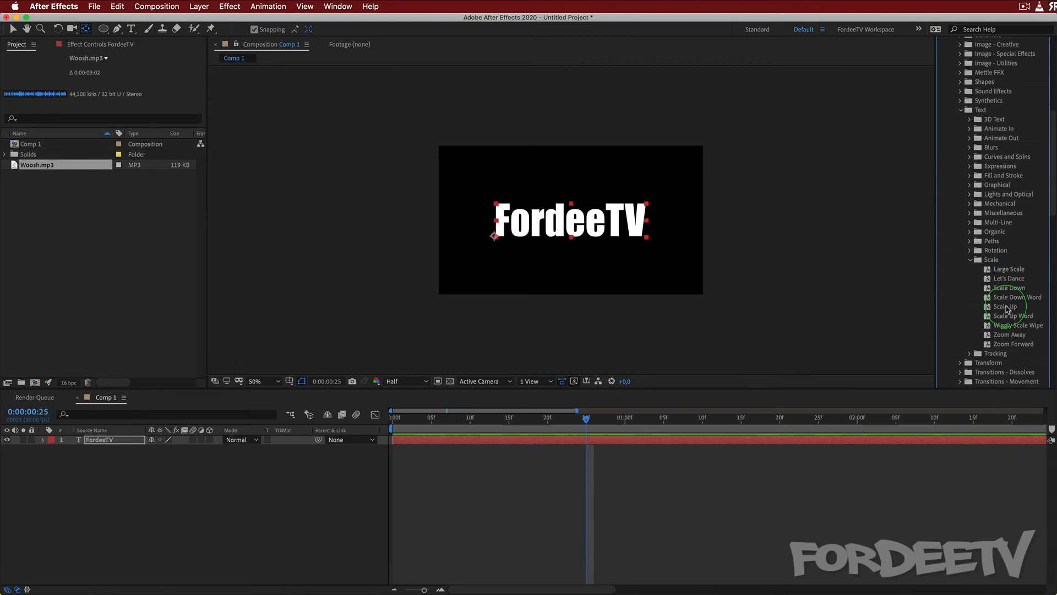
# - Apply the Scale Up preset to the FordeeTV layer at 0:00:00:25 and scrub to 0:00:01:28 to check it
pyautogui.moveTo(1005, 308); pyautogui.dragTo(587, 441)
pyautogui.moveTo(1004, 307); pyautogui.dragTo(96, 440)
pyautogui.moveTo(585, 420); pyautogui.dragTo(848, 406)
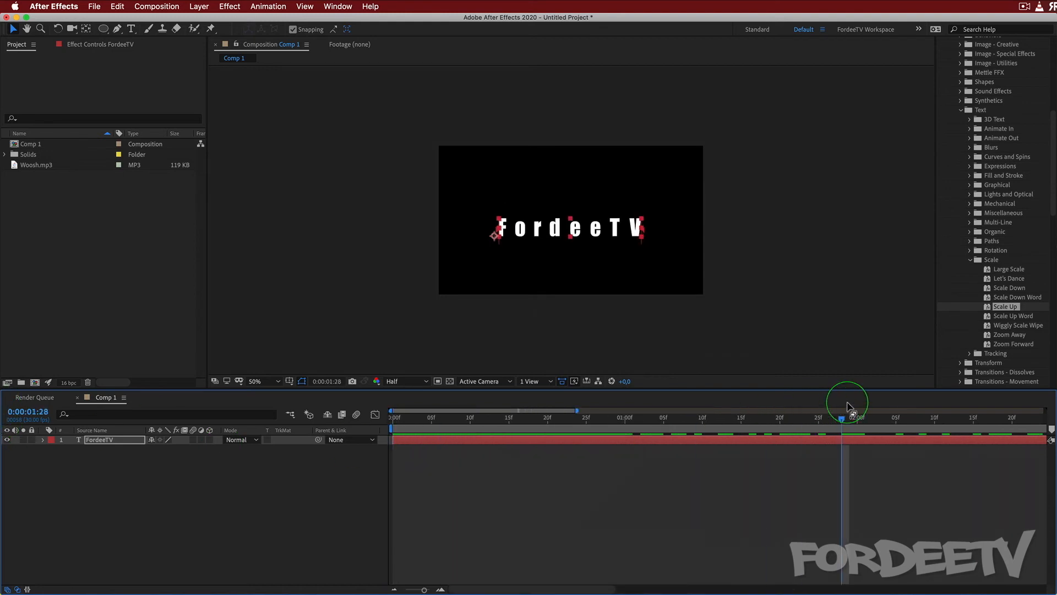
# - Undo the Scale Up preset and reapply it to the FordeeTV layer at 0:00:00:00, previewing the animation
pyautogui.press('super+z')
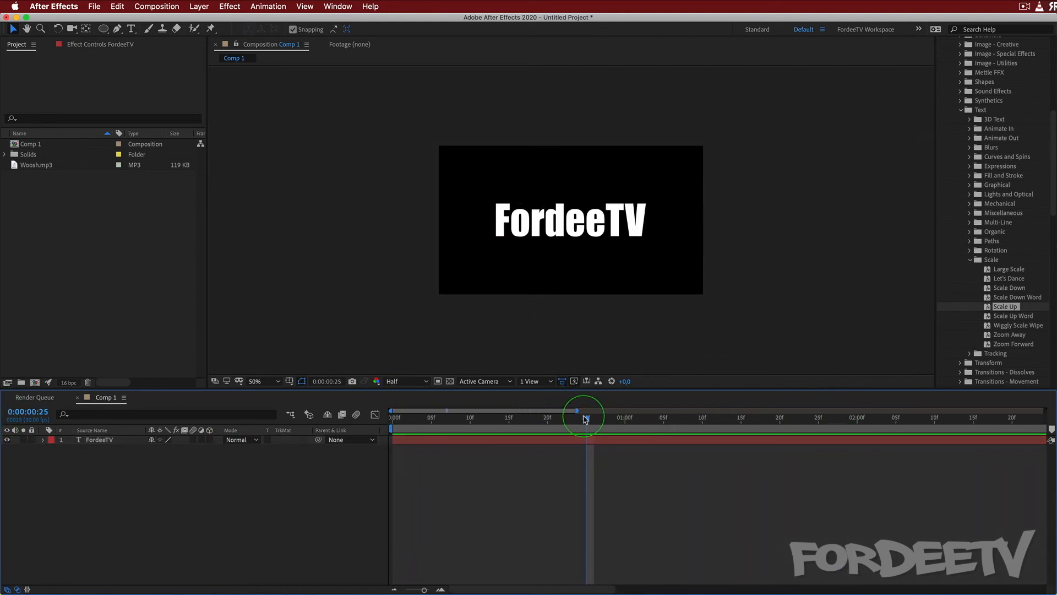
pyautogui.moveTo(585, 417); pyautogui.dragTo(6, 372)
pyautogui.moveTo(1009, 306); pyautogui.dragTo(107, 441)
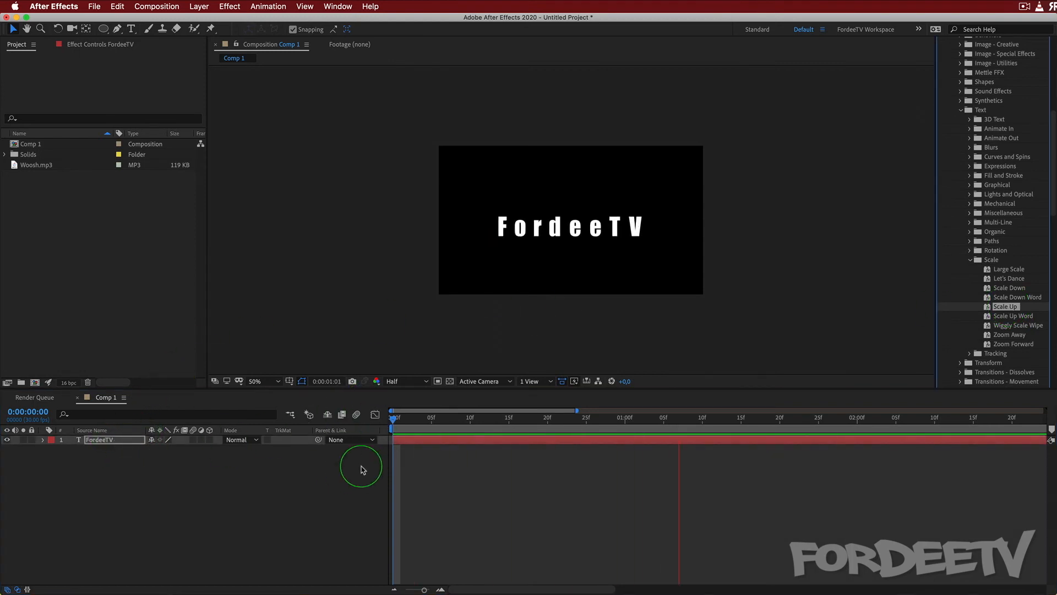
pyautogui.press('space')
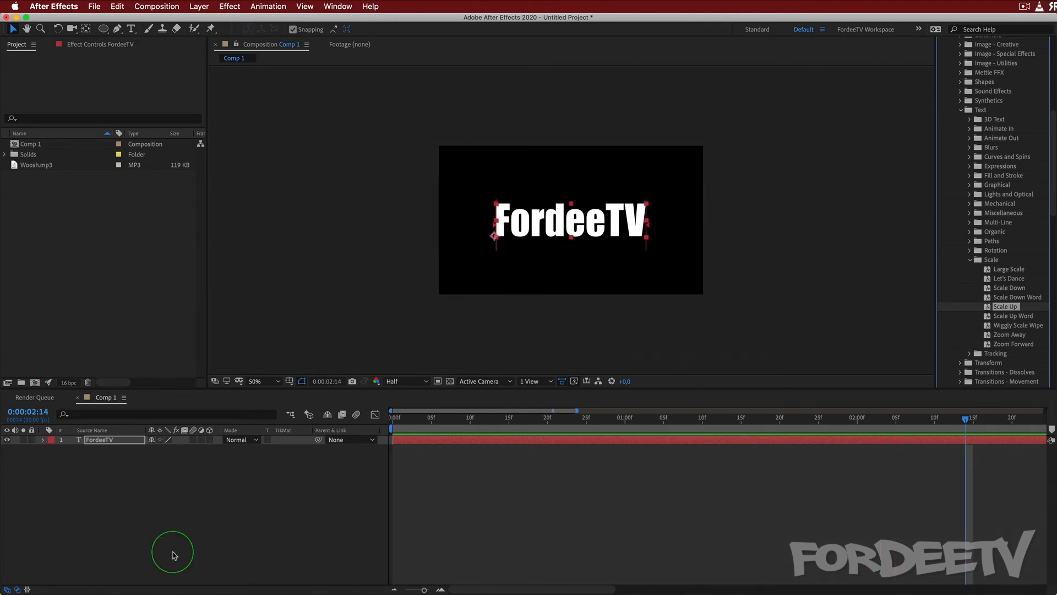
# - Reveal the FordeeTV layer's Scale keyframes, try the end keyframe at 0:00:00:26, and settle it at 0:00:00:04, previewing each timing
pyautogui.click(99, 440)
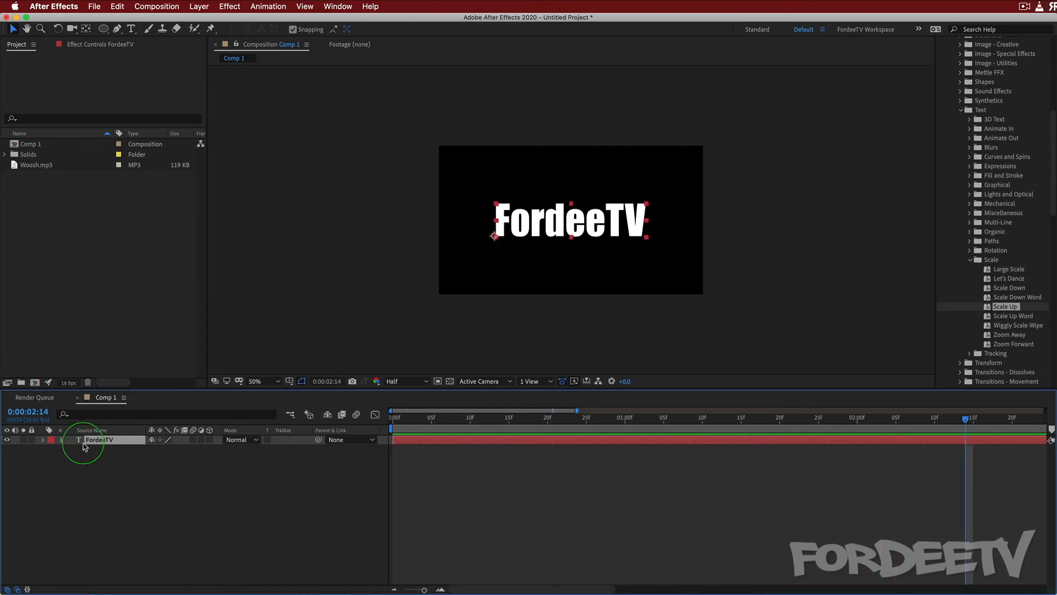
pyautogui.press('u')
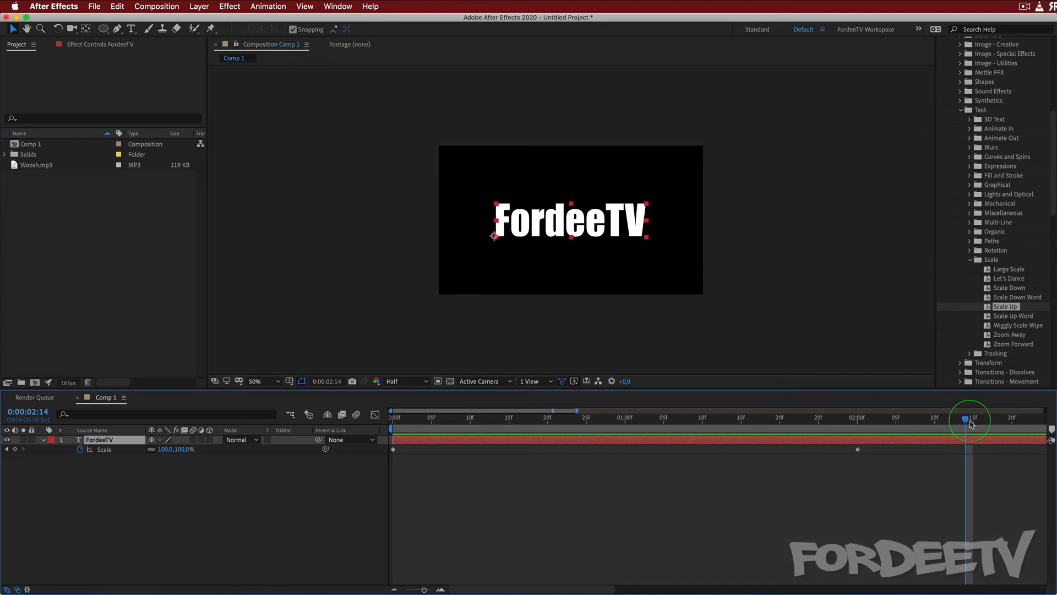
pyautogui.moveTo(971, 423); pyautogui.dragTo(3, 397)
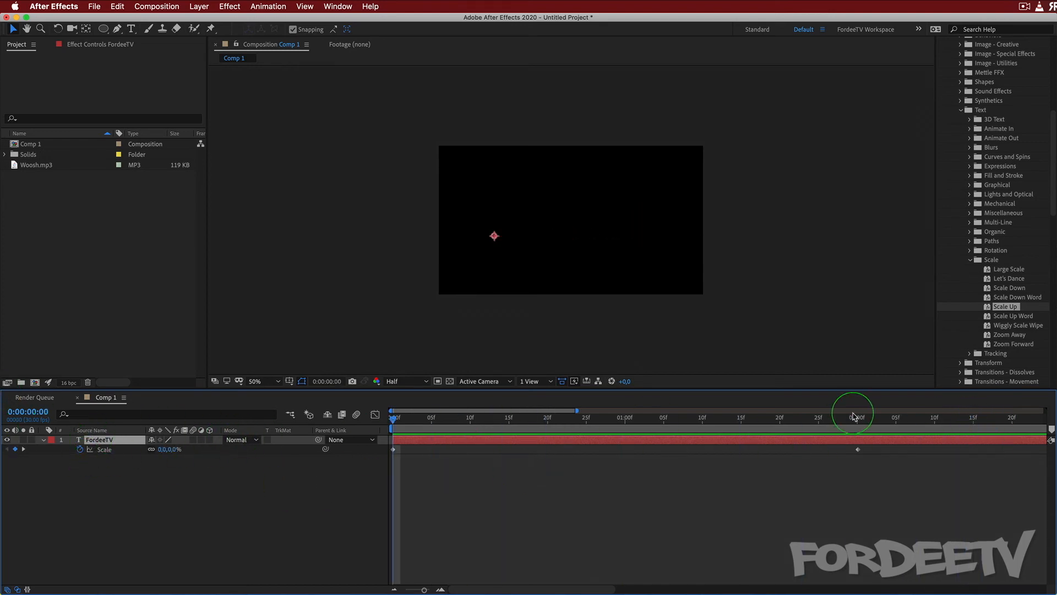
pyautogui.moveTo(857, 449); pyautogui.dragTo(594, 450)
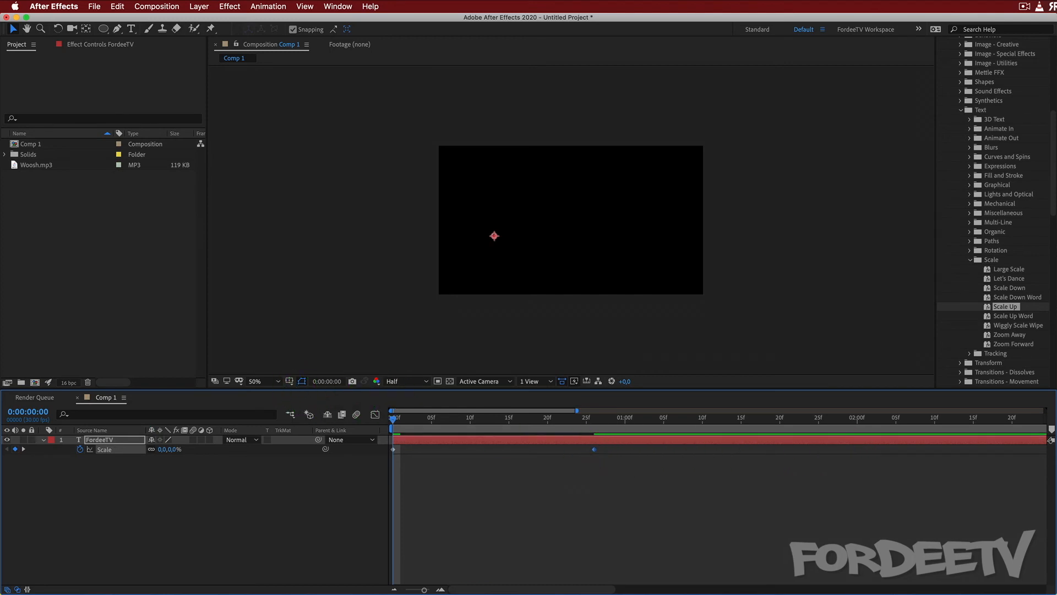
pyautogui.press('space')
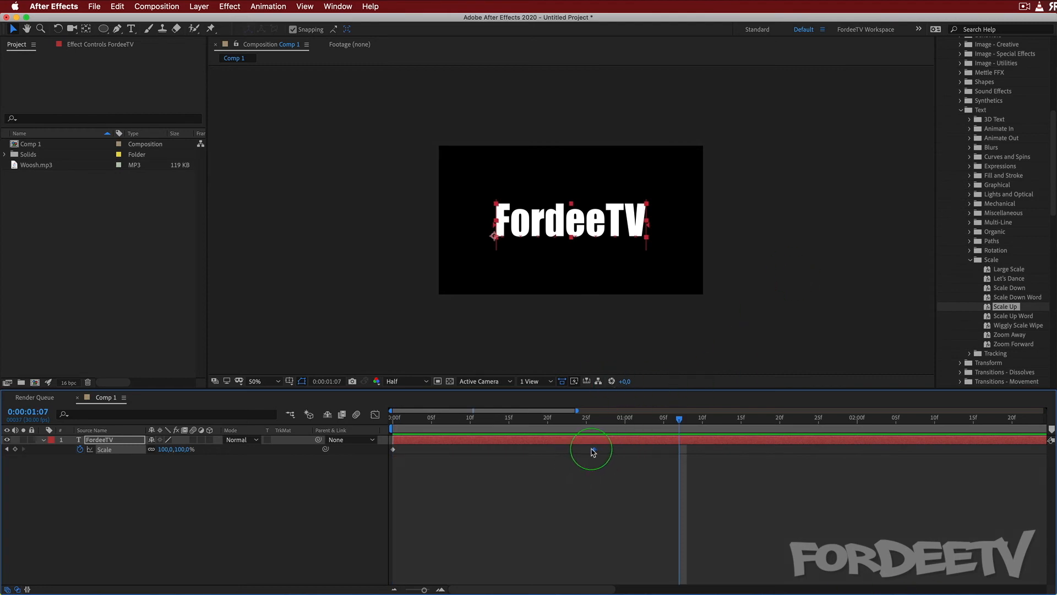
pyautogui.moveTo(593, 450); pyautogui.dragTo(148, 406)
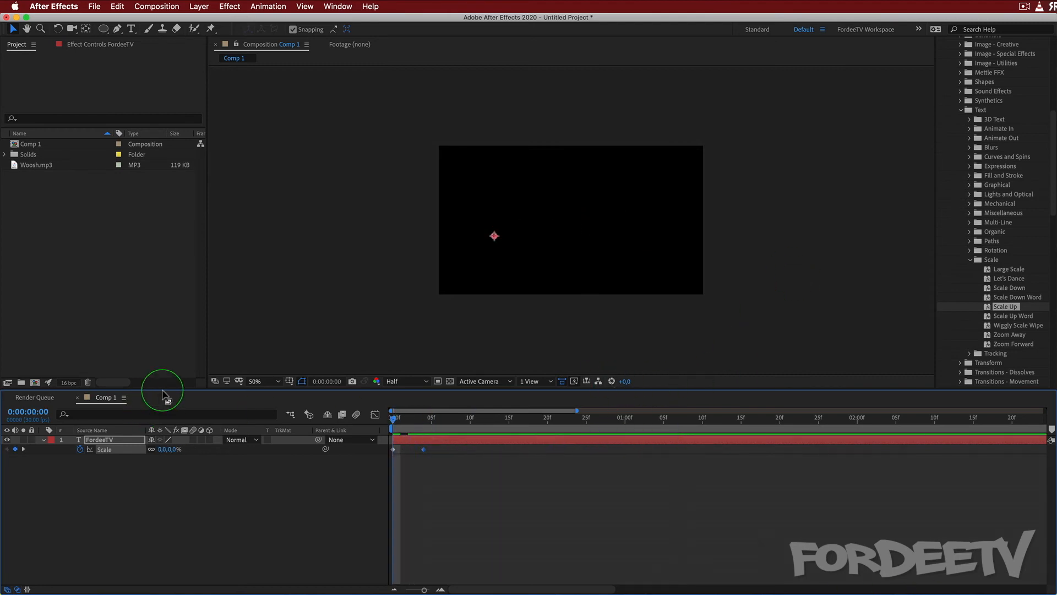
pyautogui.press('space')
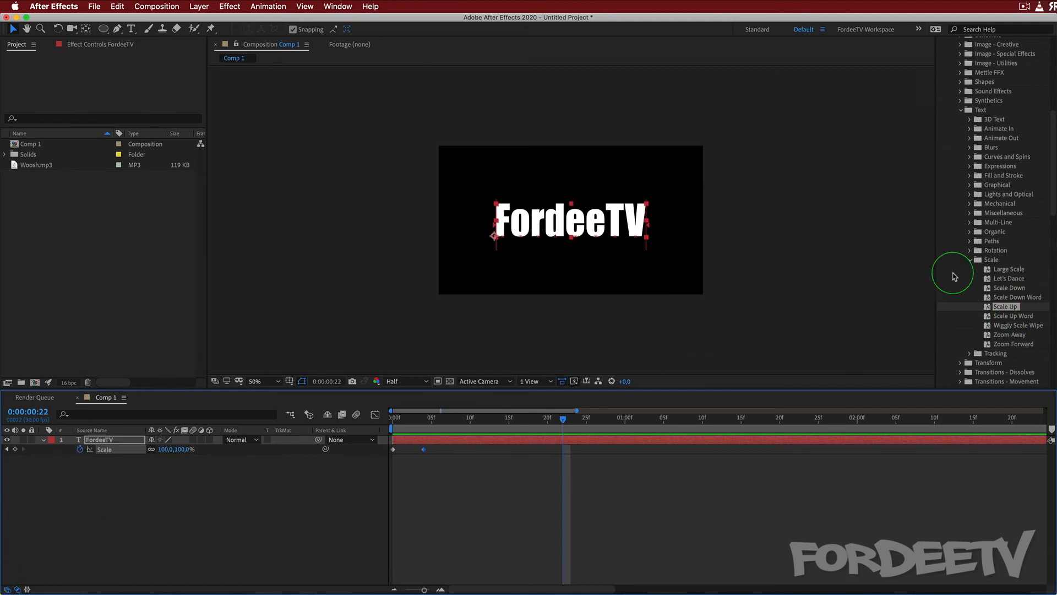
# - Collapse the Scale text presets and expand the Blurs text presets folder
pyautogui.click(969, 260)
pyautogui.click(970, 260)
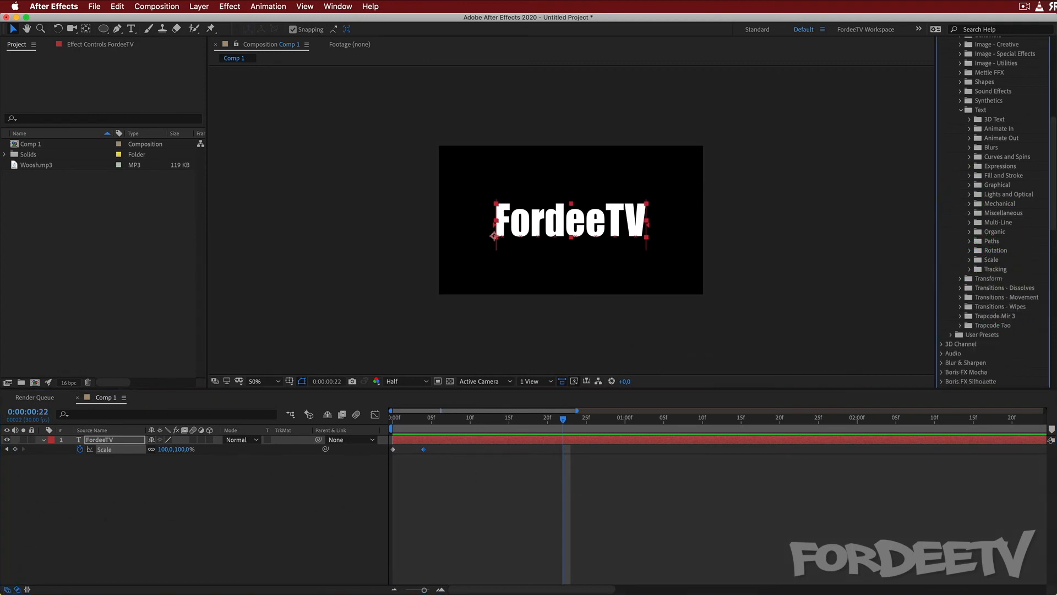
pyautogui.click(975, 151)
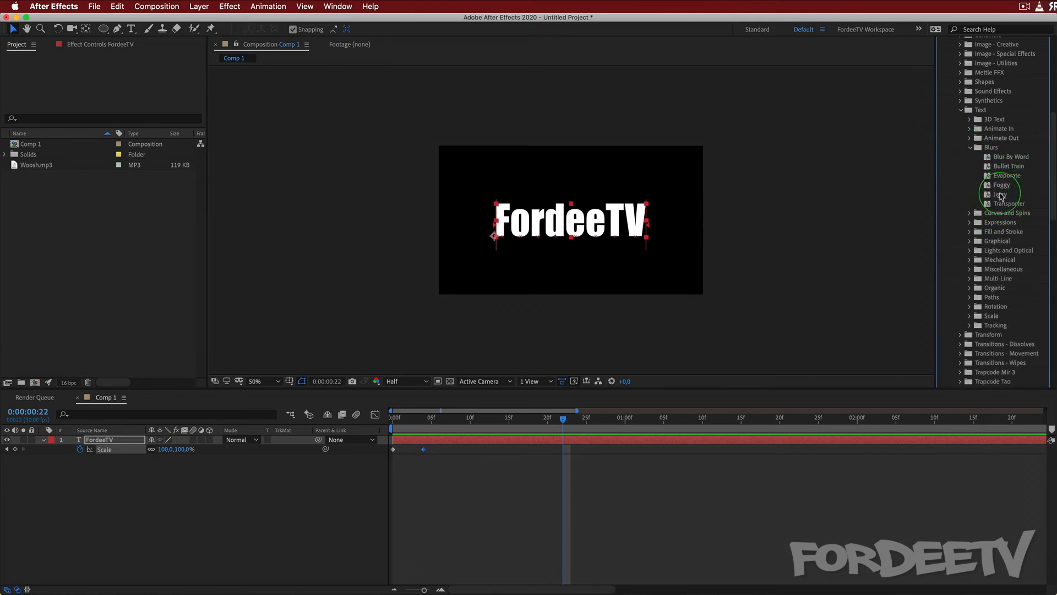
# - Apply the Jiggy blur preset to the FordeeTV layer at 0:00:00:00 and preview the animation
pyautogui.moveTo(1000, 195); pyautogui.dragTo(114, 441)
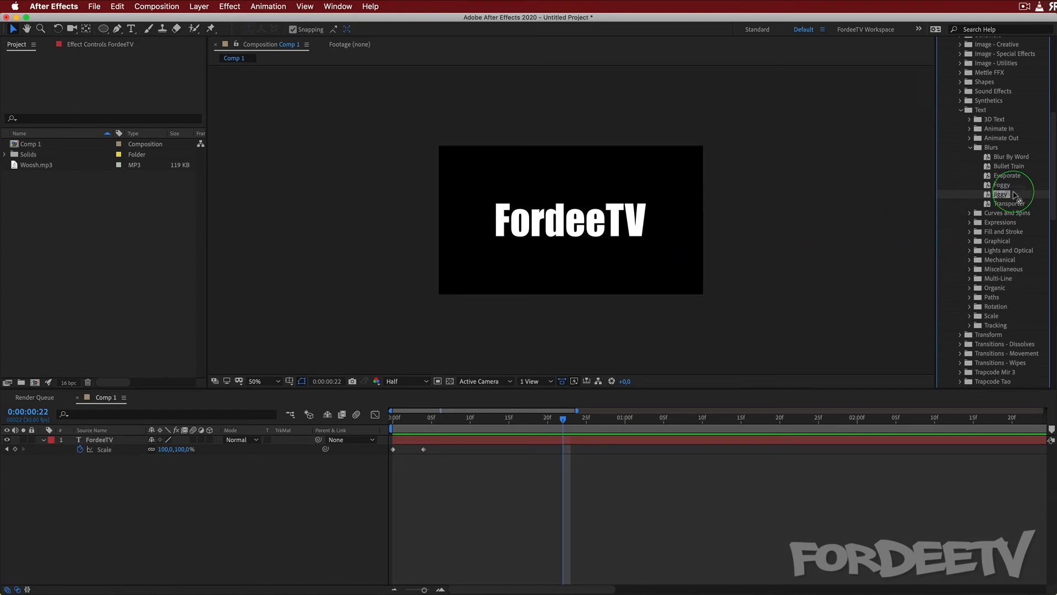
pyautogui.moveTo(562, 420); pyautogui.dragTo(132, 424)
pyautogui.moveTo(992, 200); pyautogui.dragTo(92, 436)
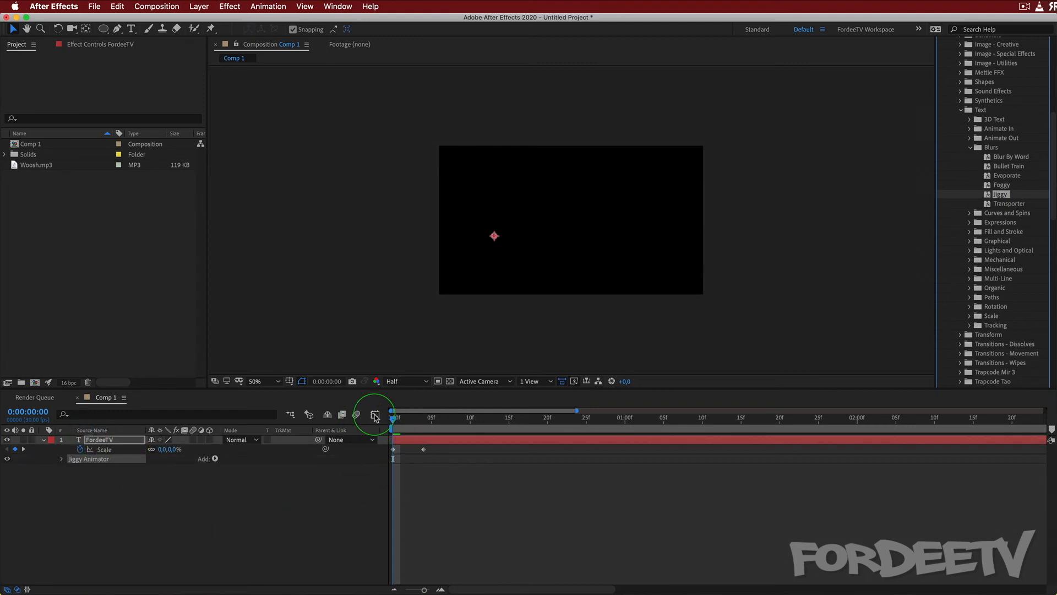
pyautogui.press('space')
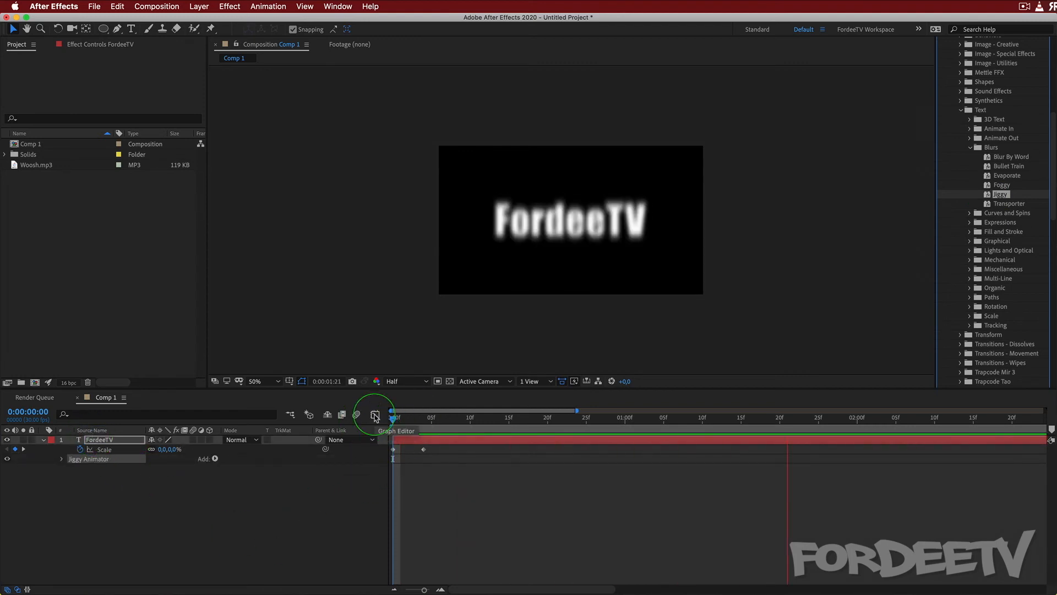
pyautogui.press('space')
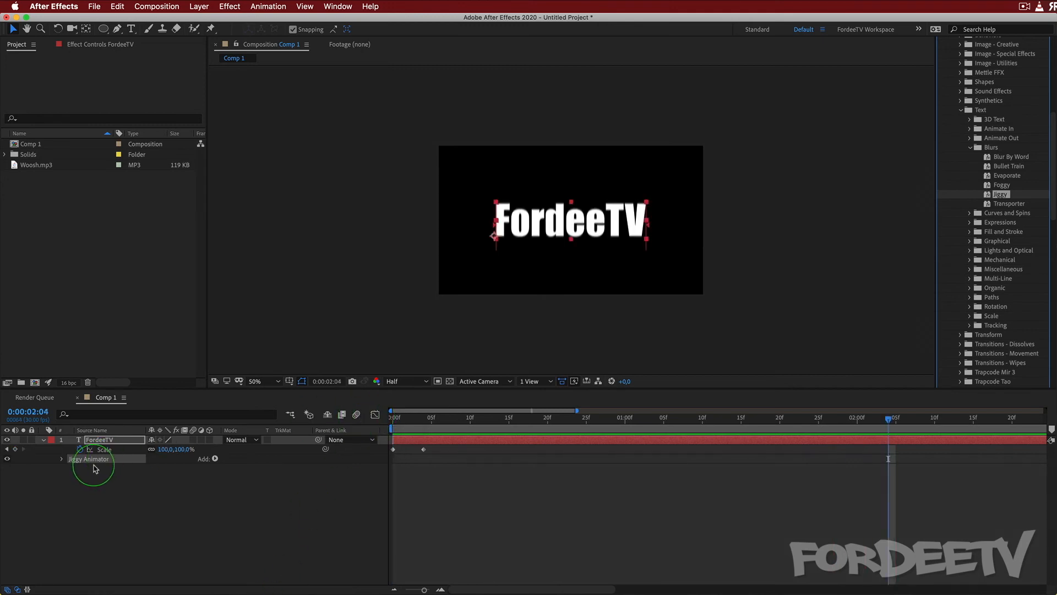
# - Return to 0:00:00:00 and collapse the Text folder so the main animation preset categories are listed
pyautogui.moveTo(410, 422); pyautogui.dragTo(393, 422)
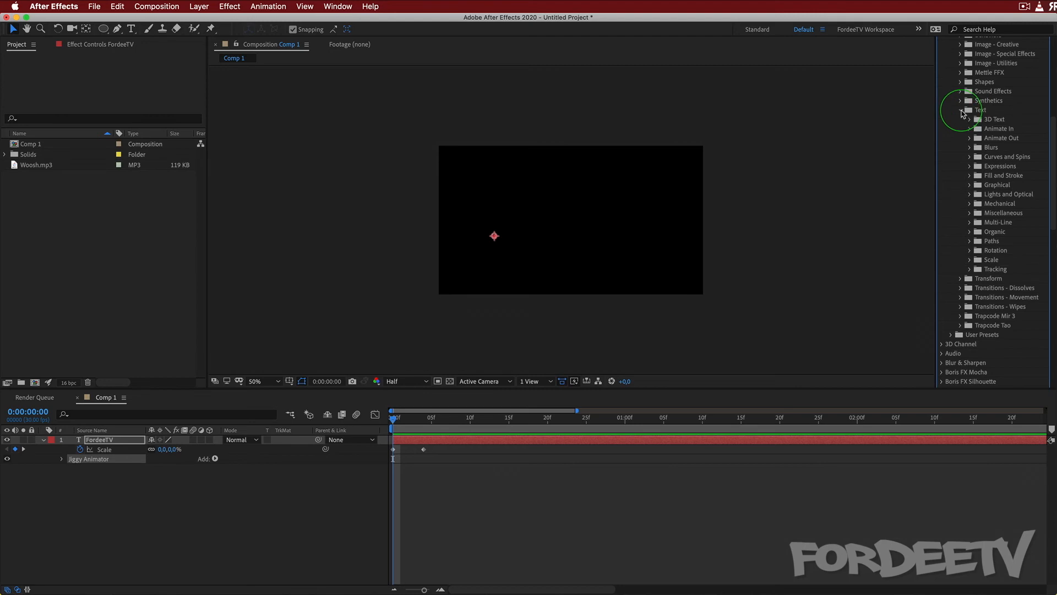
pyautogui.click(961, 111)
pyautogui.scroll(10, 959, 205)
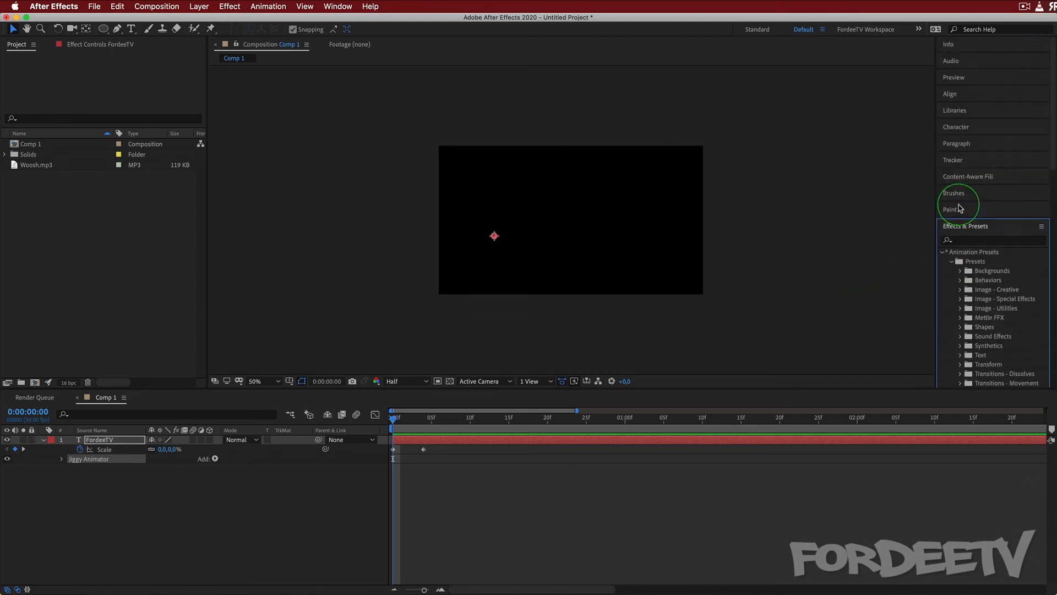
pyautogui.scroll(-5, 1003, 176)
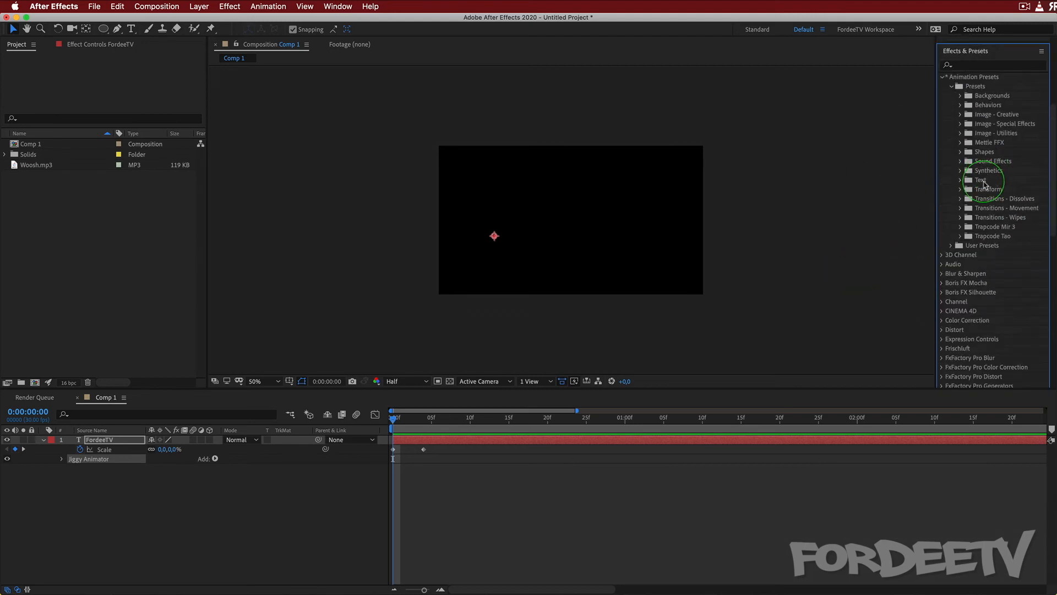
pyautogui.scroll(1, 984, 185)
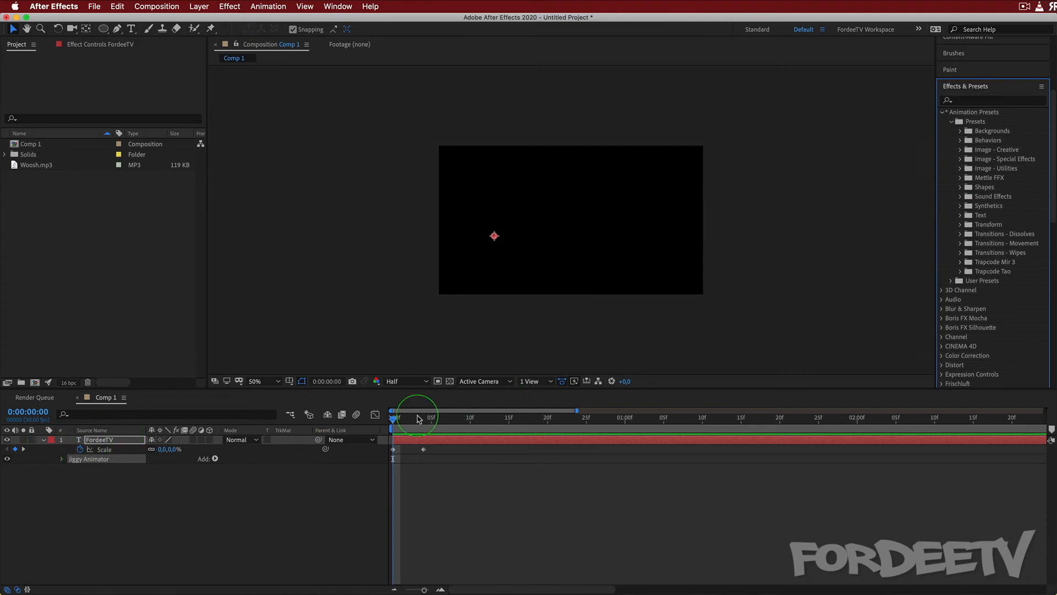
# - Select the FordeeTV layer at 0:00:00:13 and expand the Backgrounds presets folder
pyautogui.moveTo(395, 424); pyautogui.dragTo(494, 420)
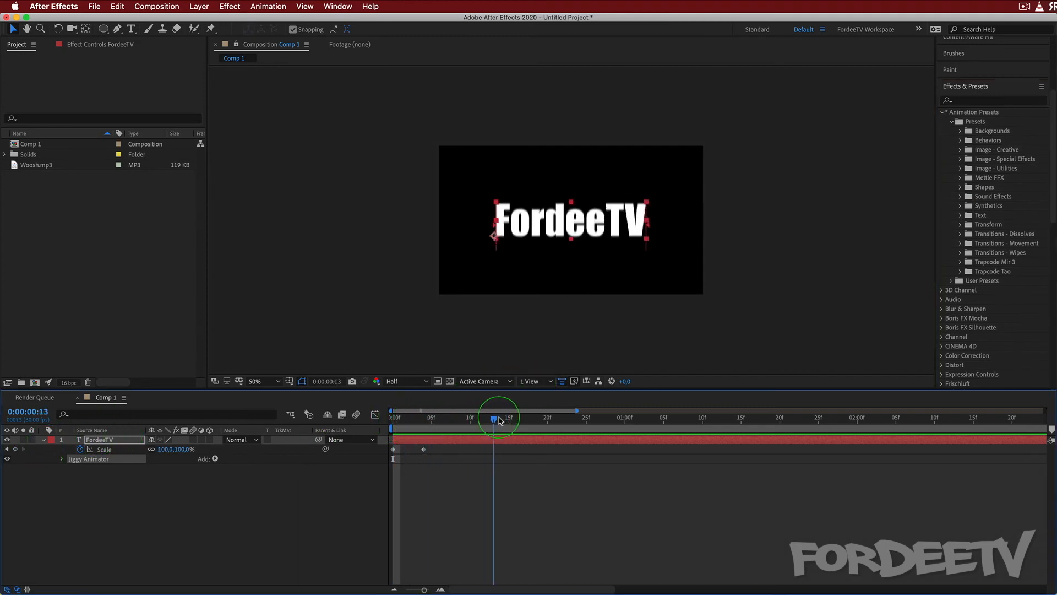
pyautogui.click(104, 440)
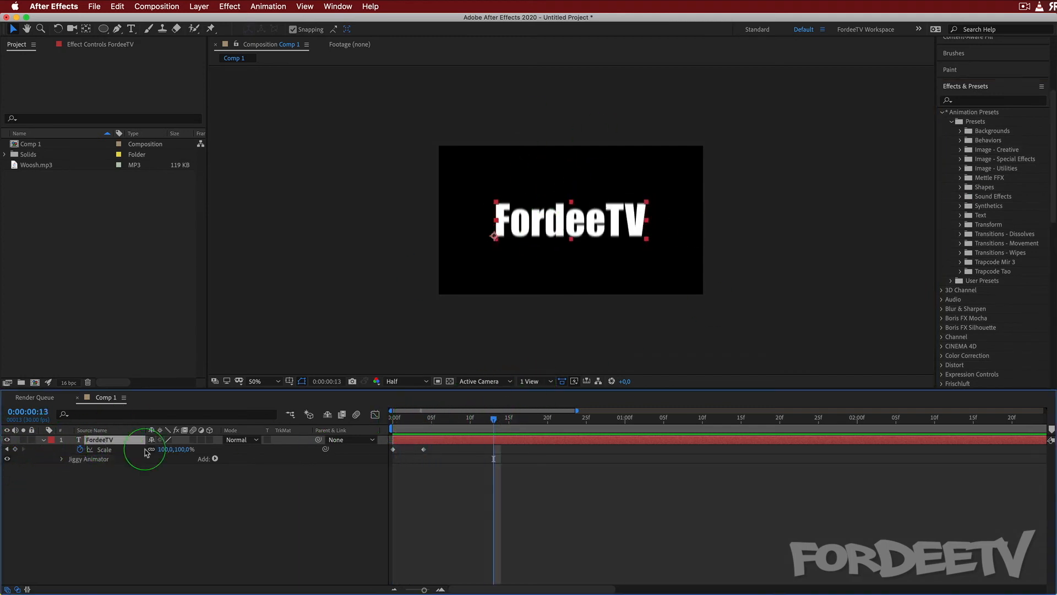
pyautogui.click(991, 138)
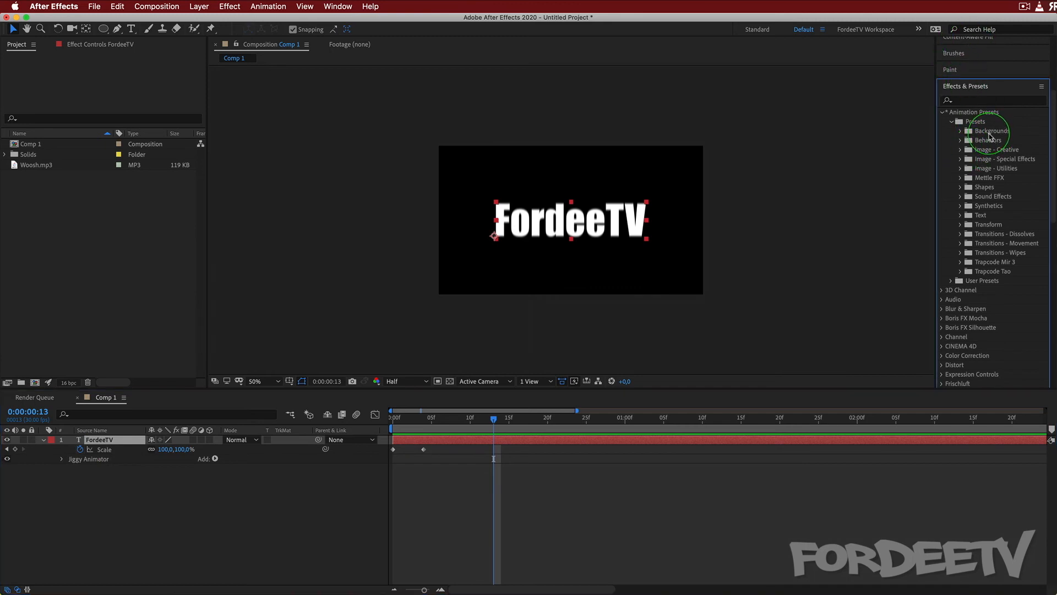
pyautogui.click(961, 131)
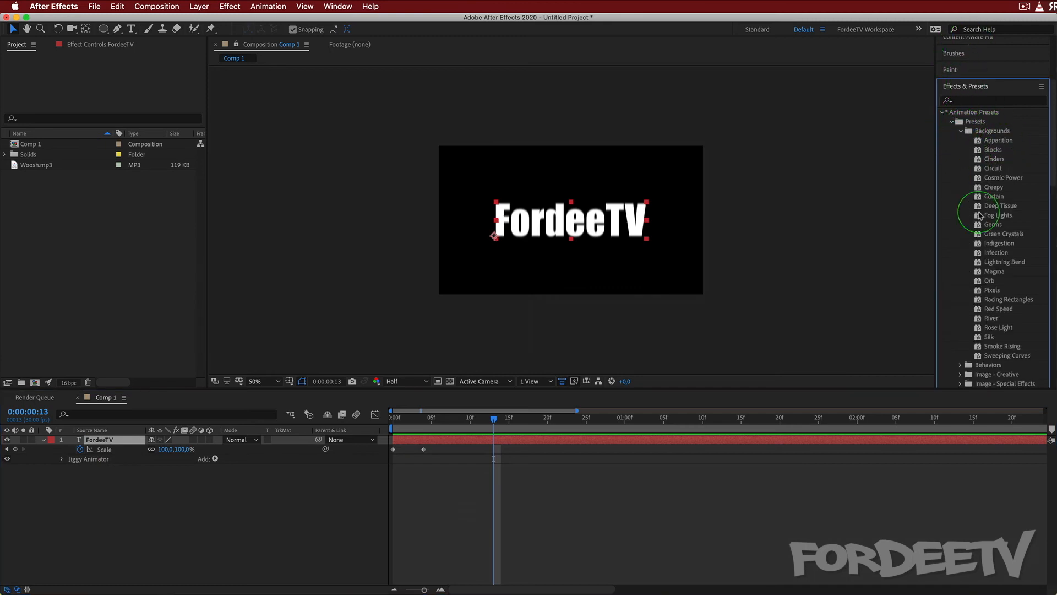
# - Try the Germs background preset on the FordeeTV text layer, and undo it
pyautogui.click(992, 225)
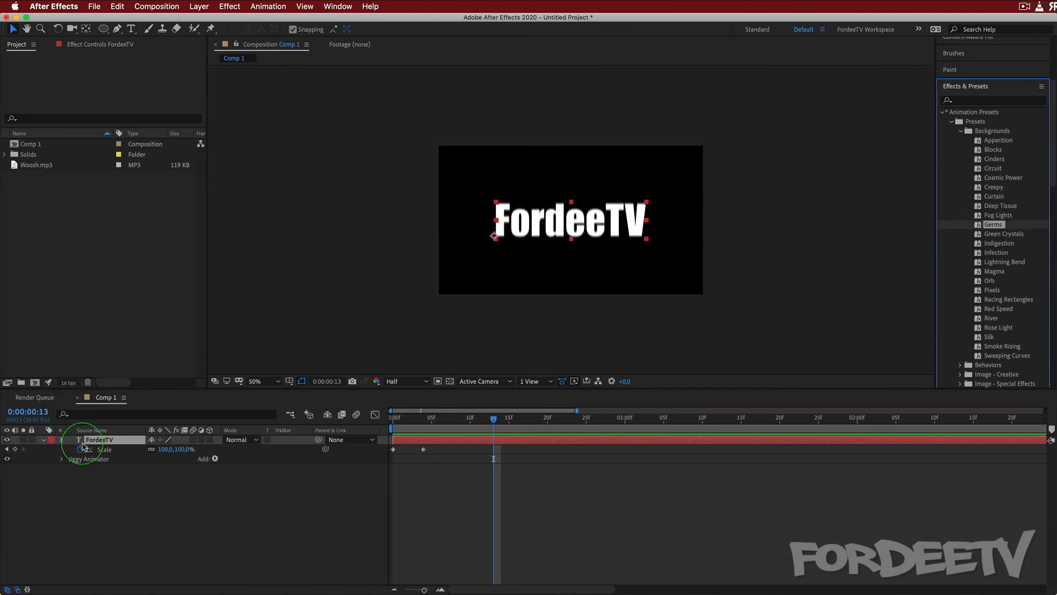
pyautogui.click(145, 510)
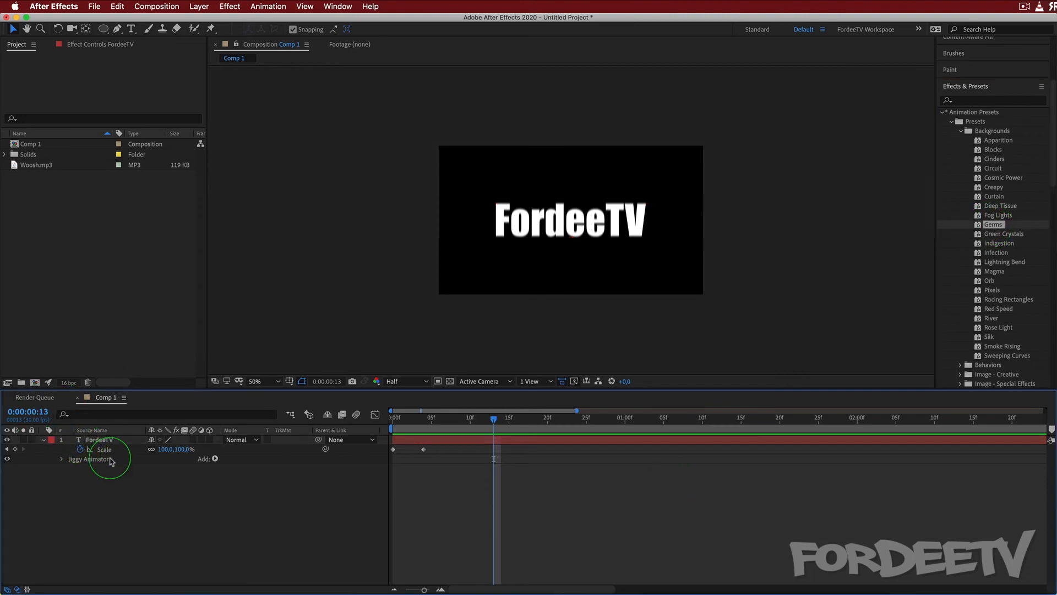
pyautogui.click(99, 442)
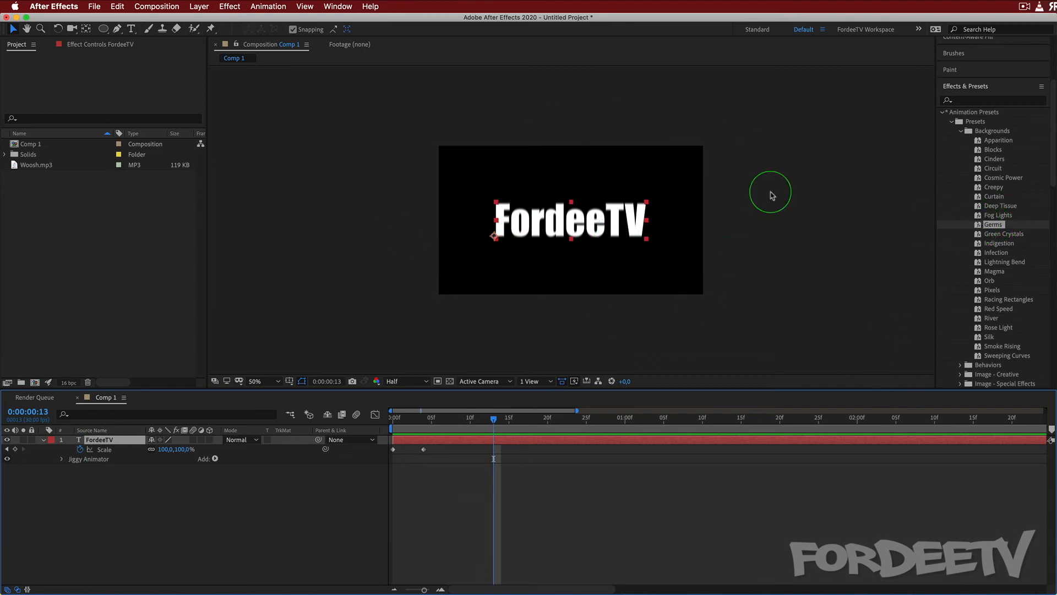
pyautogui.moveTo(978, 226); pyautogui.dragTo(406, 279)
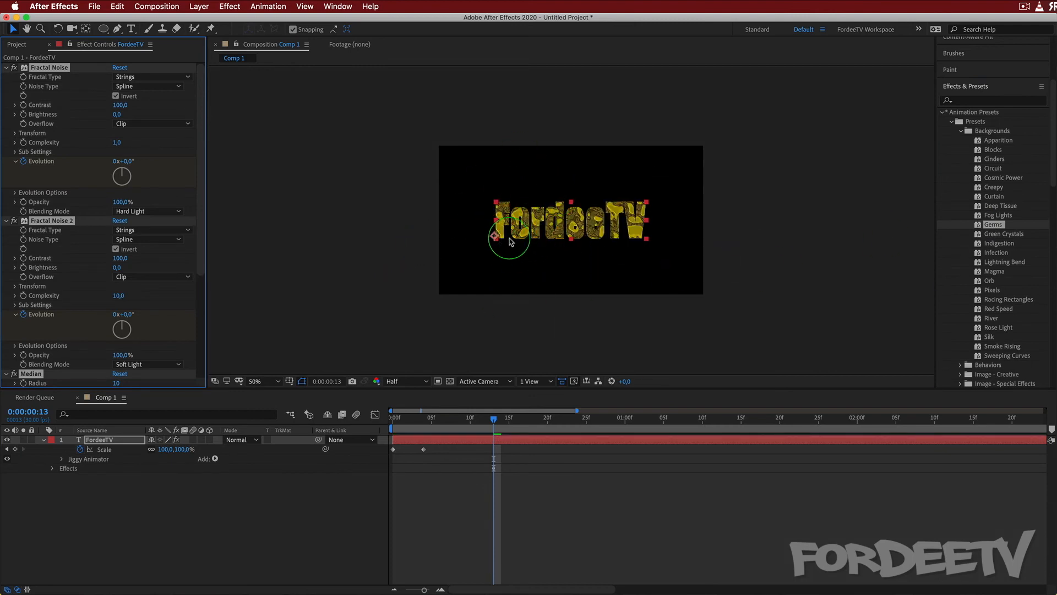
pyautogui.press('super+z')
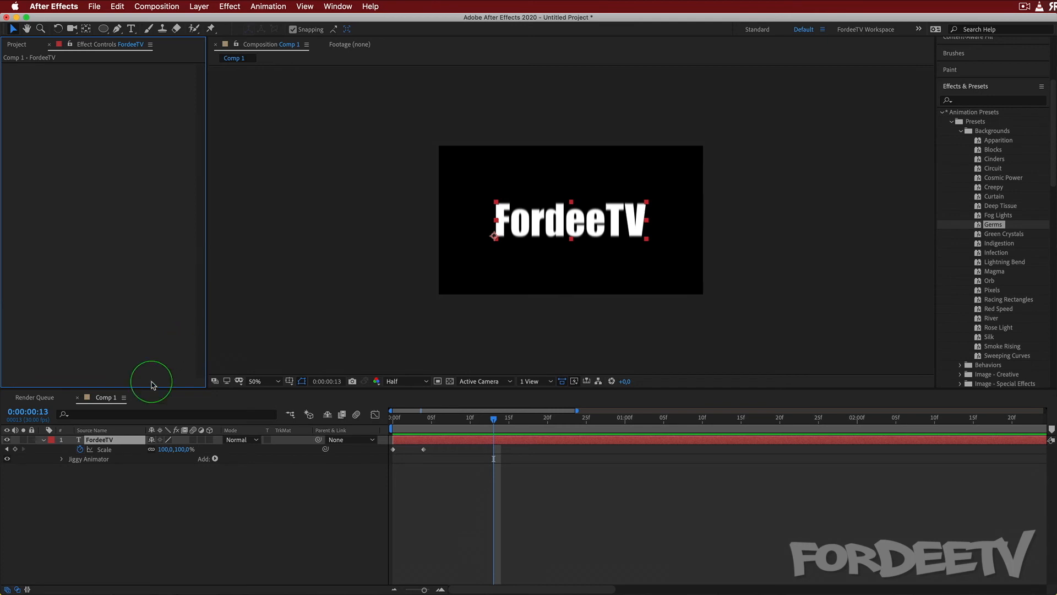
# - With no layer selected, apply the Germs background preset as a new solid at 0:00:00:13 and preview it
pyautogui.click(118, 493)
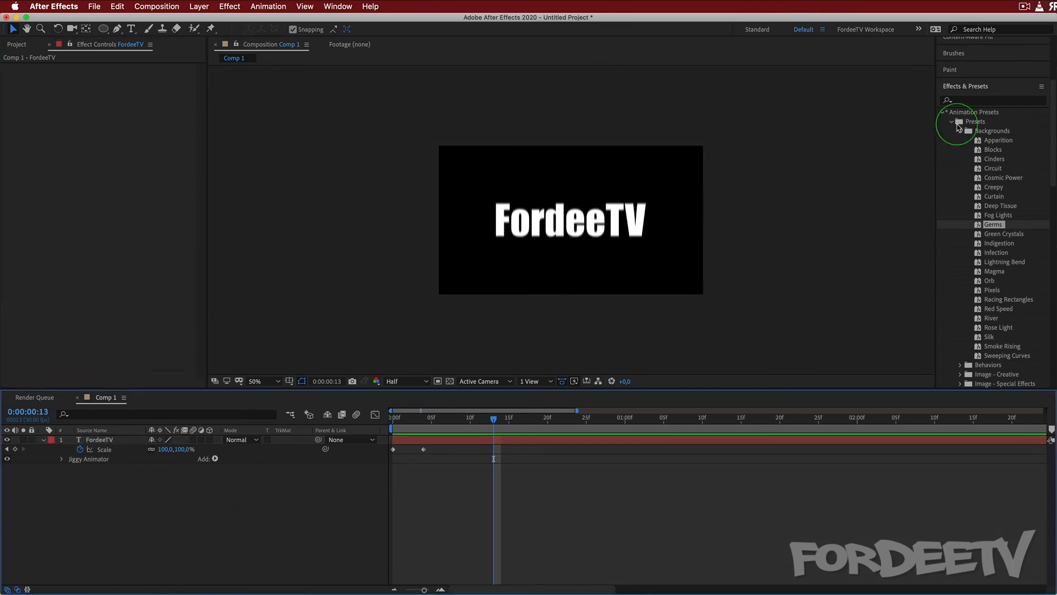
pyautogui.doubleClick(993, 226)
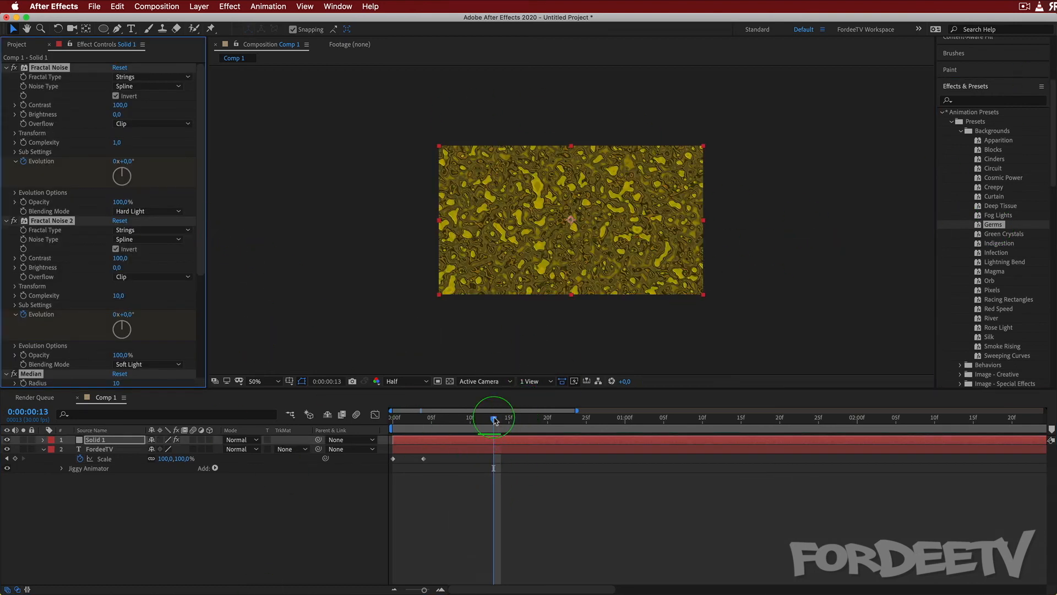
pyautogui.moveTo(495, 421)
pyautogui.mouseDown()
pyautogui.moveTo(352, 420)
pyautogui.moveTo(495, 418)
pyautogui.mouseUp()
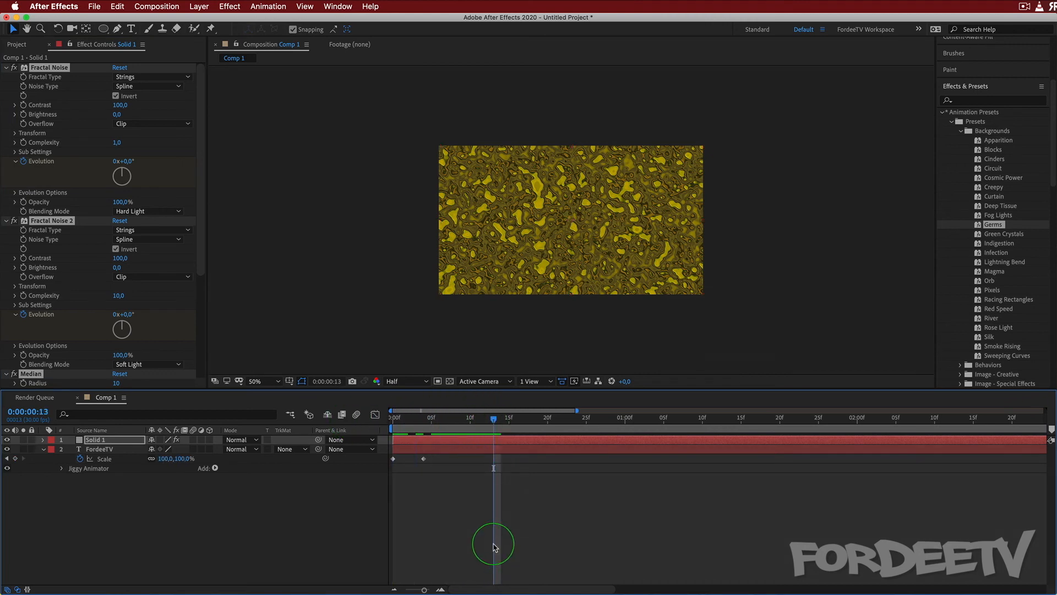
pyautogui.press('space')
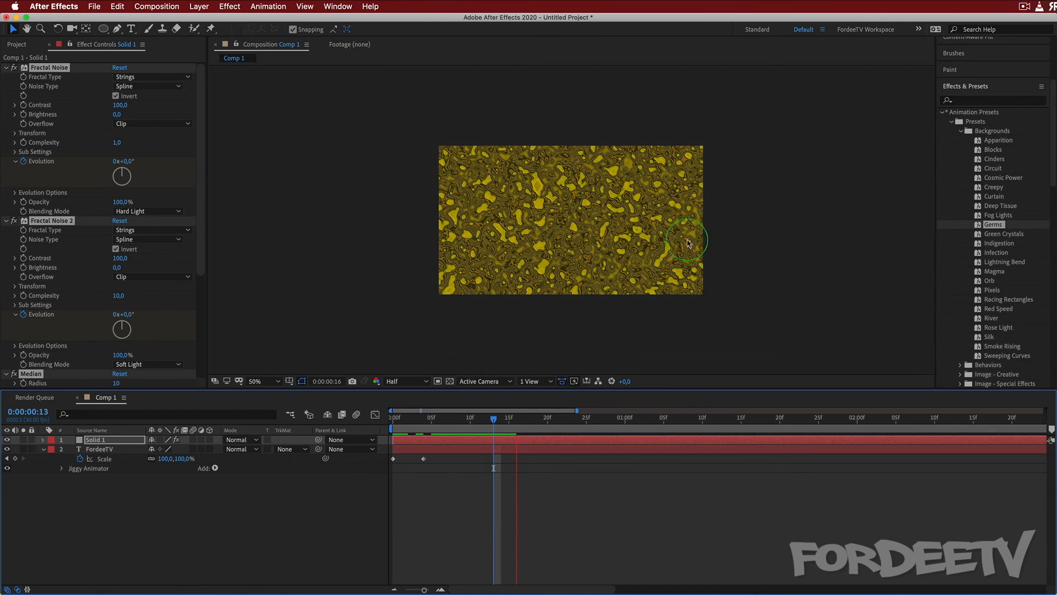
pyautogui.press('space')
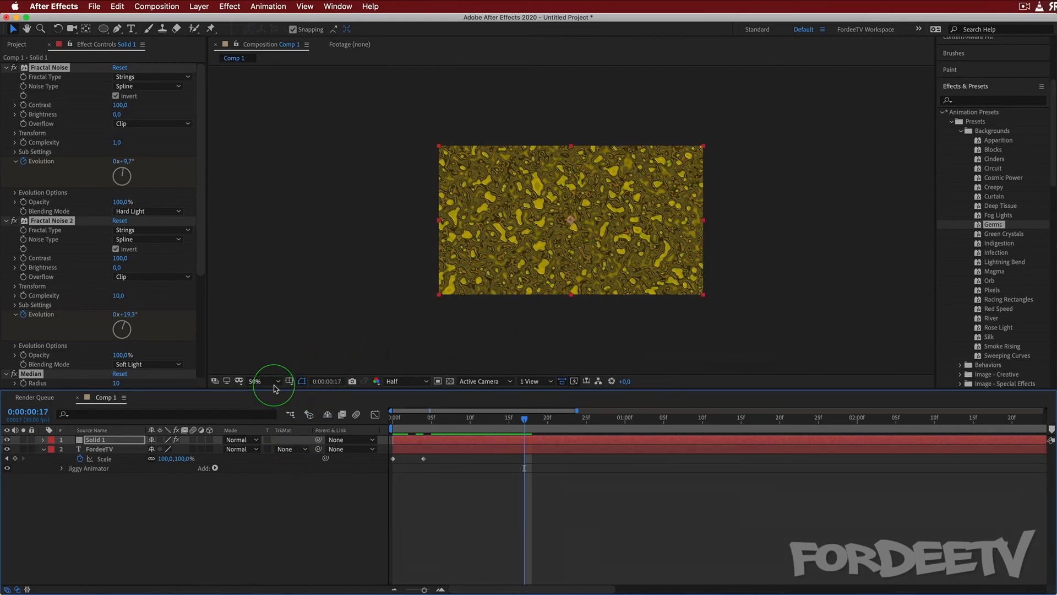
# - Set the composition viewer's magnification to Fit
pyautogui.click(276, 388)
pyautogui.click(267, 392)
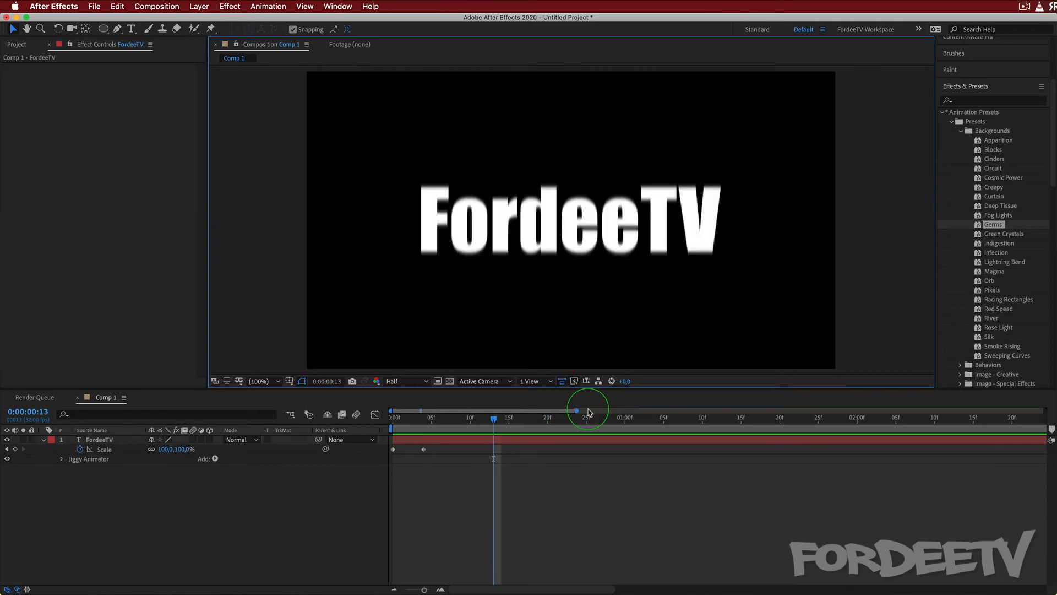
# - At 0:00:00:00, apply the Green Crystals background preset as a new solid and preview it
pyautogui.moveTo(487, 417); pyautogui.dragTo(113, 432)
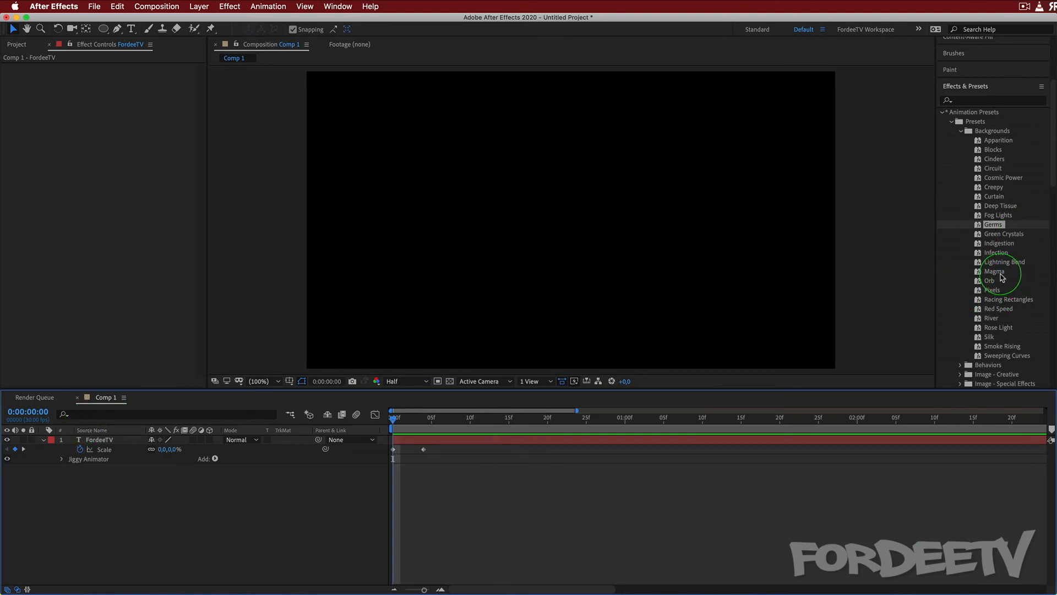
pyautogui.doubleClick(1000, 236)
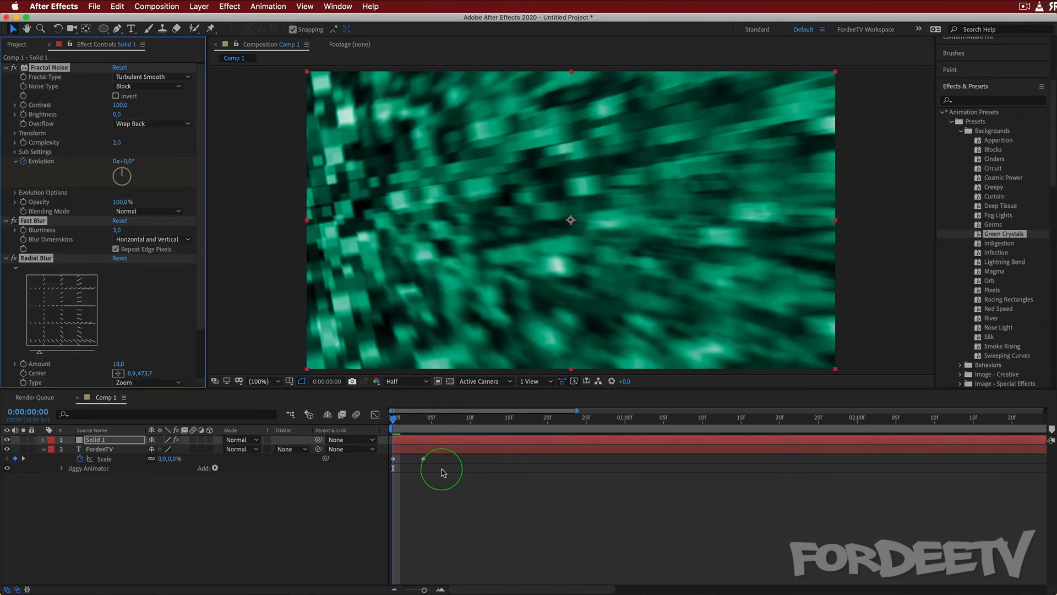
pyautogui.press('space')
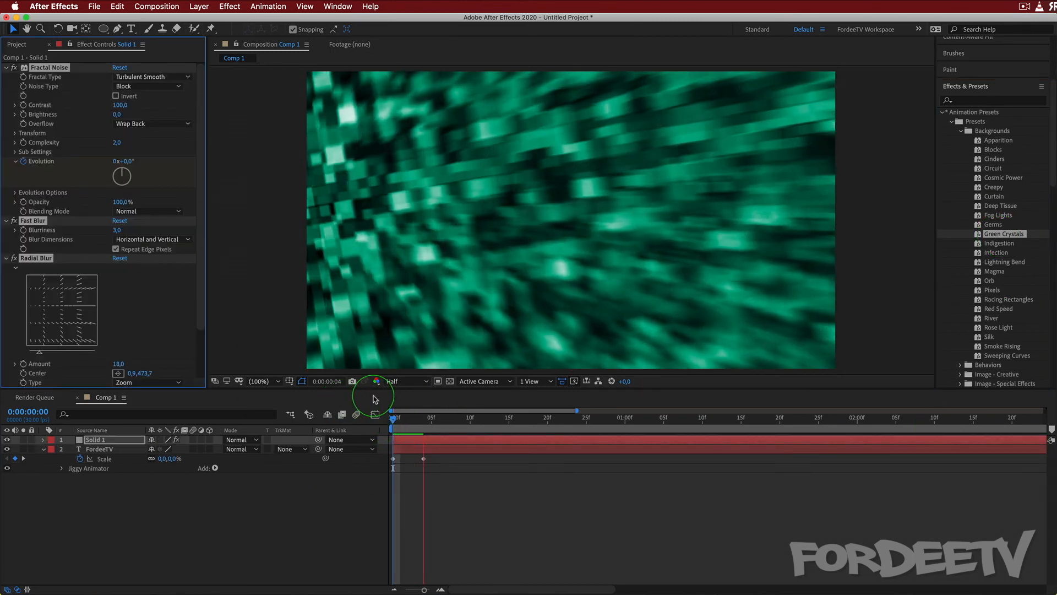
# - Set the composition viewer's resolution to Quarter and preview the Green Crystals background again
pyautogui.click(402, 381)
pyautogui.click(401, 444)
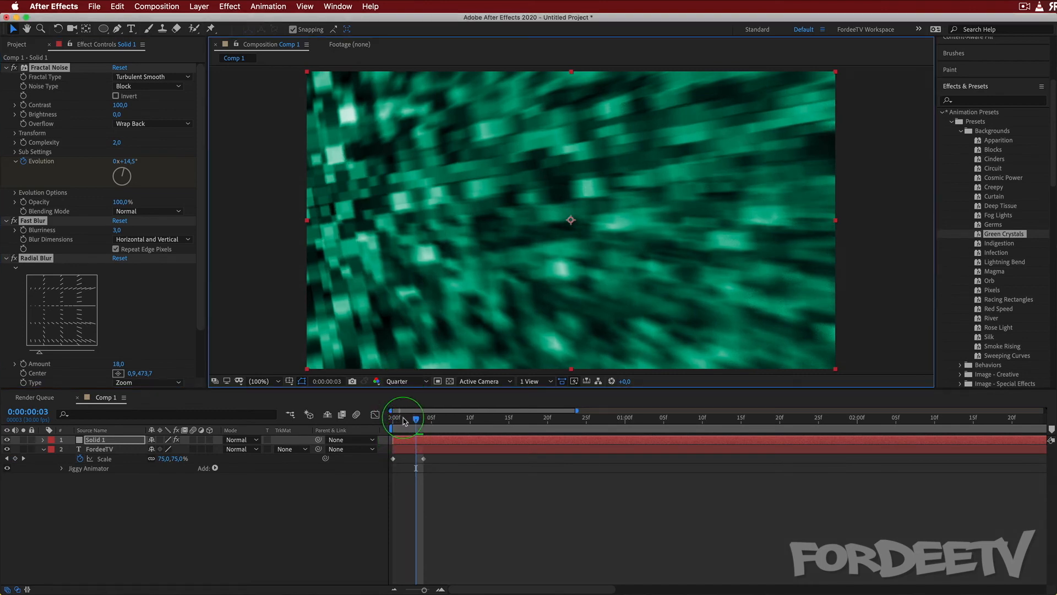
pyautogui.press('space')
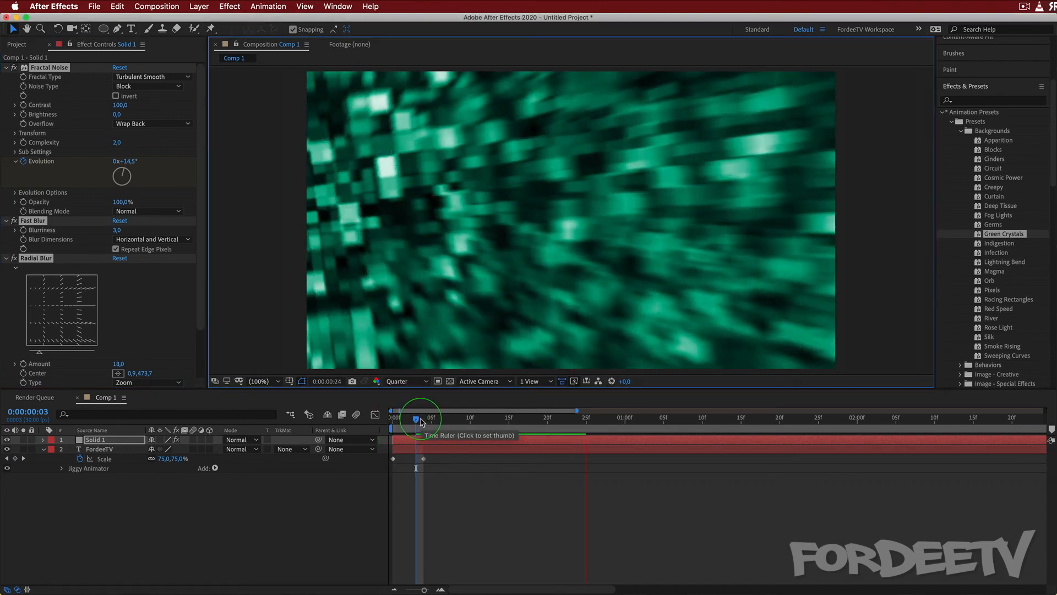
pyautogui.click(349, 171)
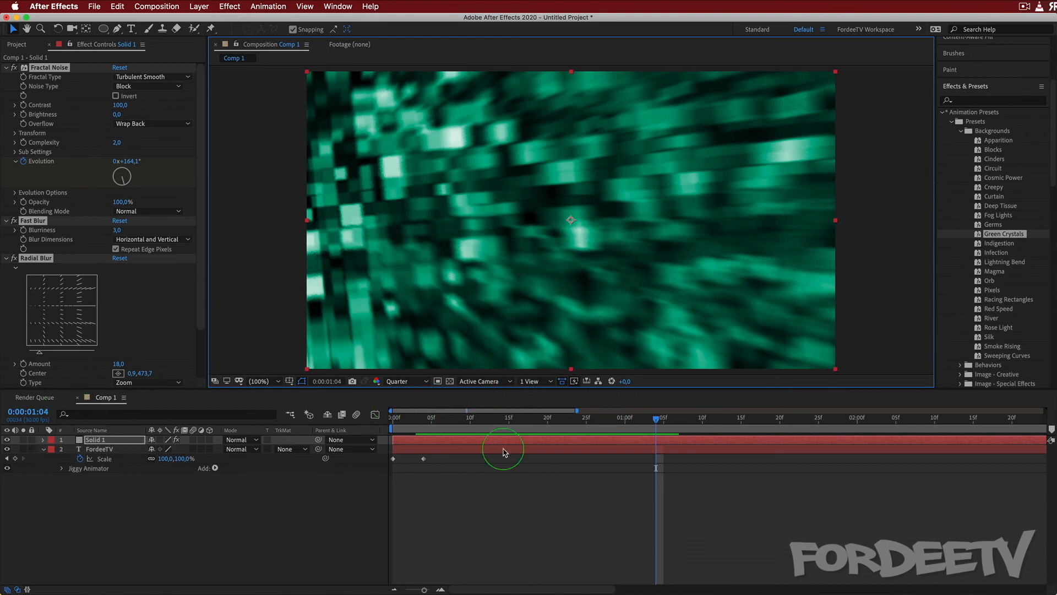
# - Move the FordeeTV text layer above Solid 1 in the layer stack and preview the composition from 0:00:00:09
pyautogui.moveTo(101, 454); pyautogui.dragTo(100, 438)
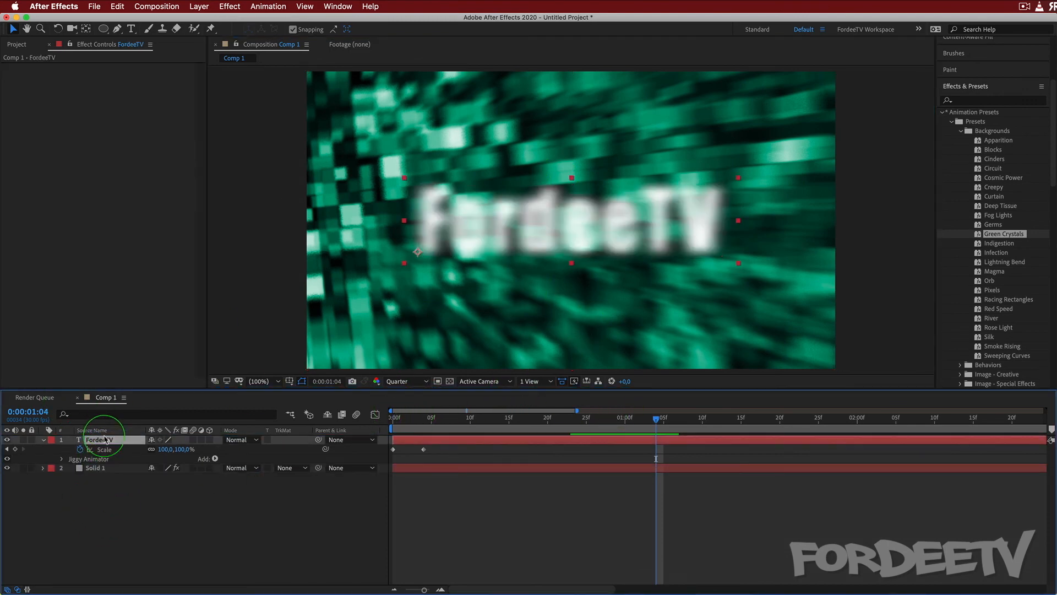
pyautogui.click(463, 419)
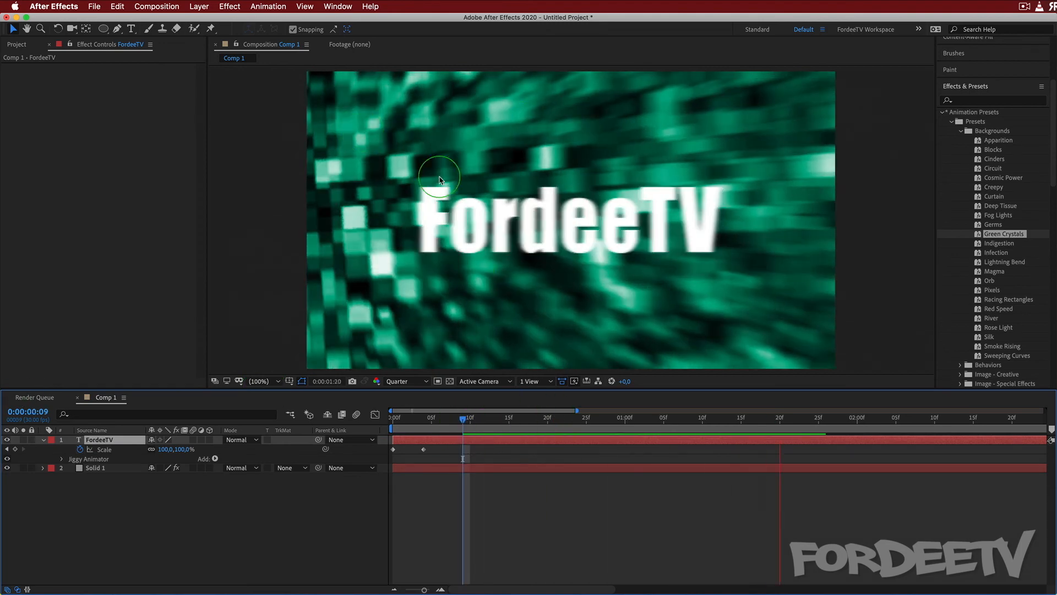
pyautogui.press('space')
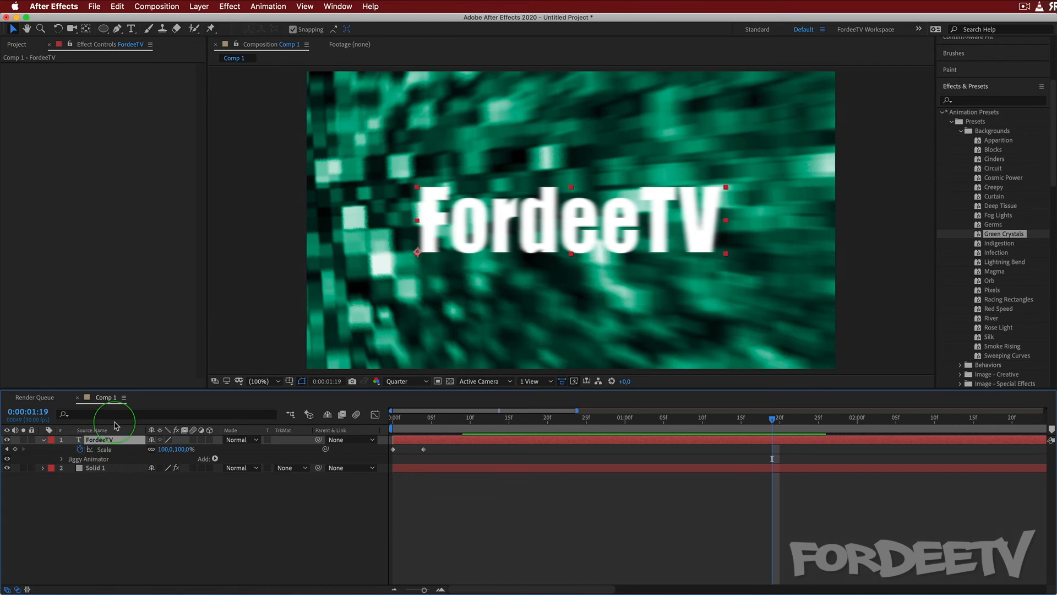
# - Delete the FordeeTV and Solid 1 layers, and return the current time to 0:00:00:00
pyautogui.keyDown('shift'); pyautogui.click(89, 469); pyautogui.keyUp('shift')
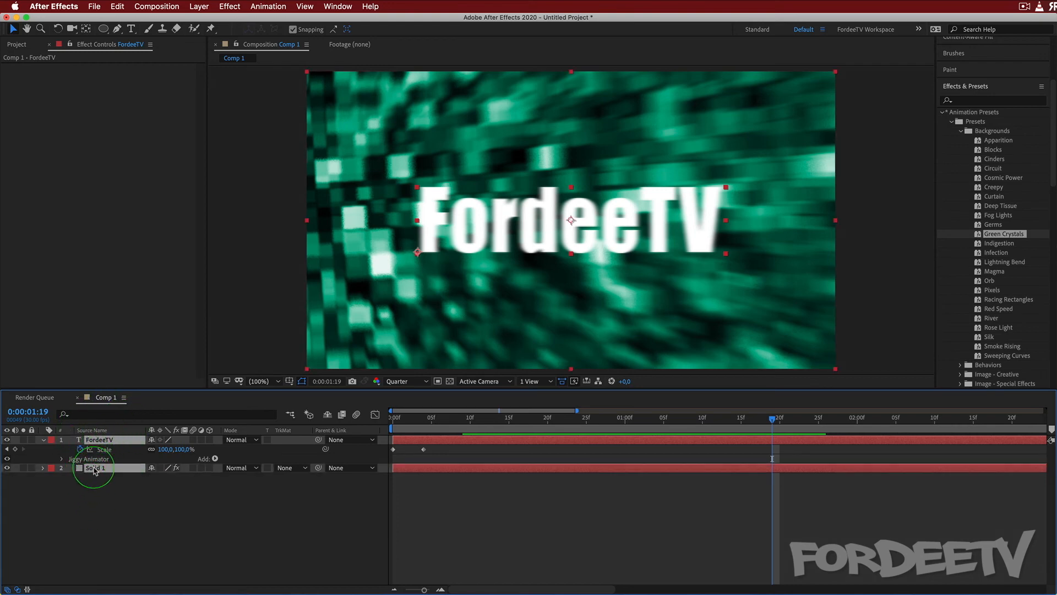
pyautogui.press('Delete')
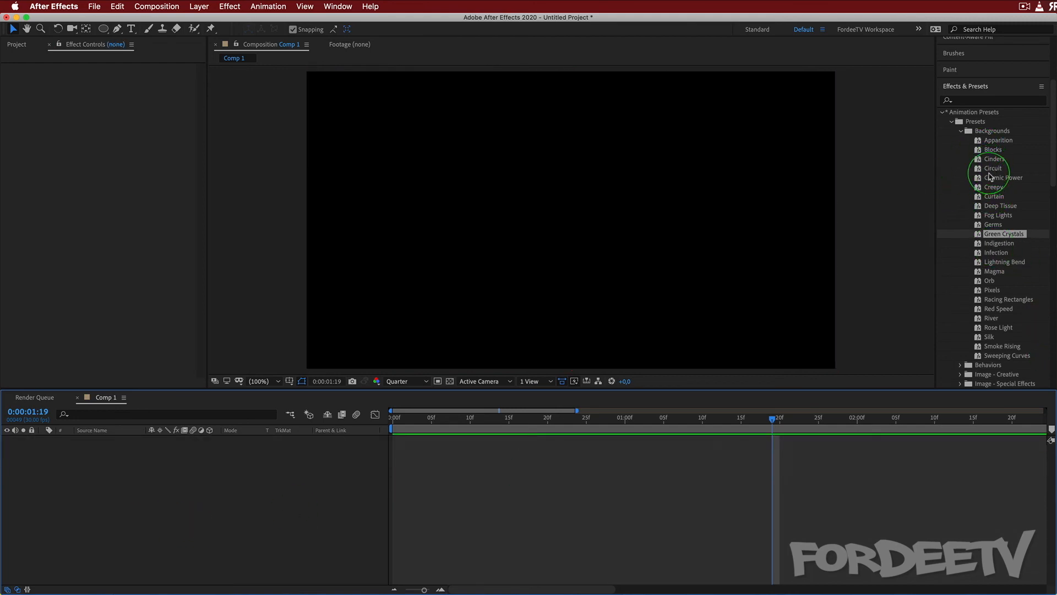
pyautogui.click(394, 419)
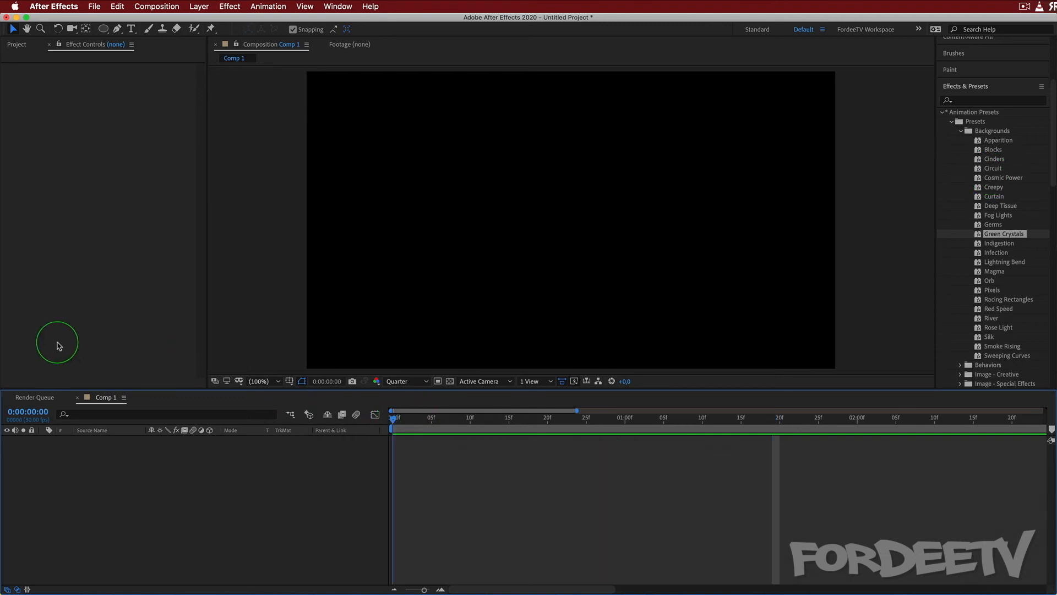
# - Apply the Circuit background preset as a new solid in the empty composition and preview its animation
pyautogui.doubleClick(993, 169)
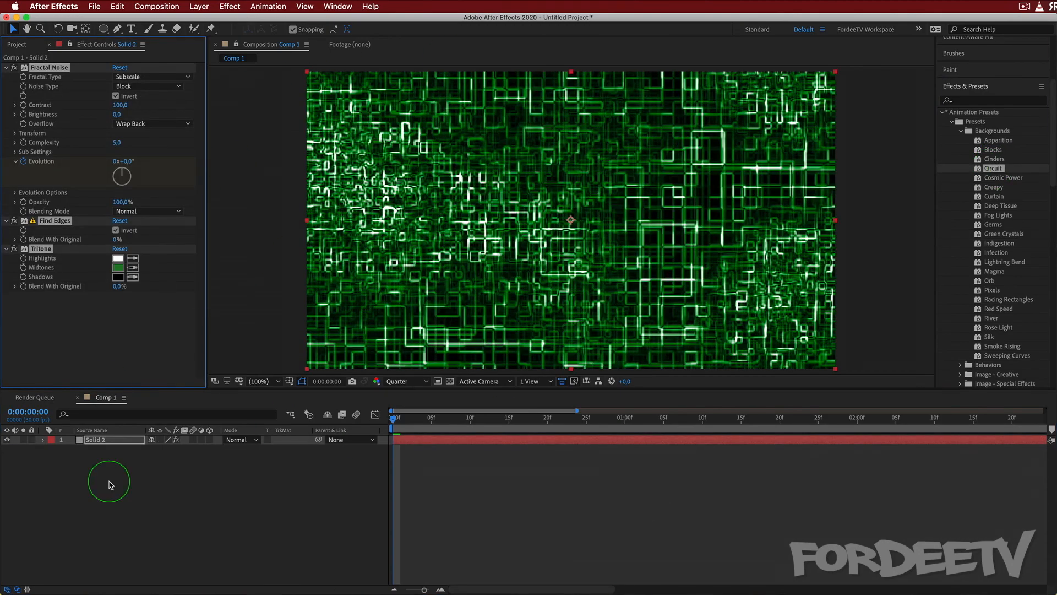
pyautogui.press('space')
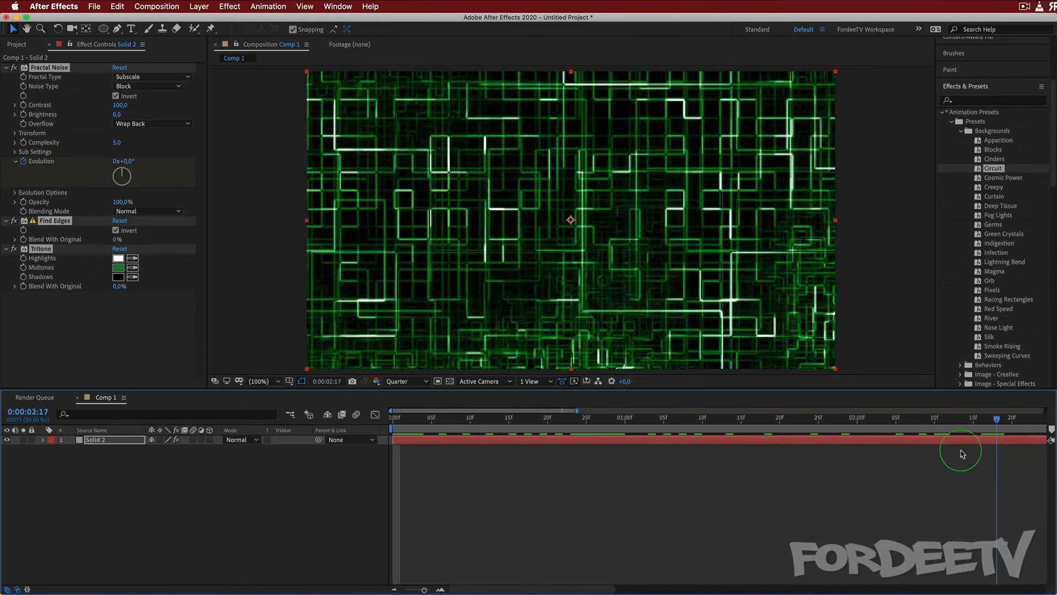
pyautogui.press('space')
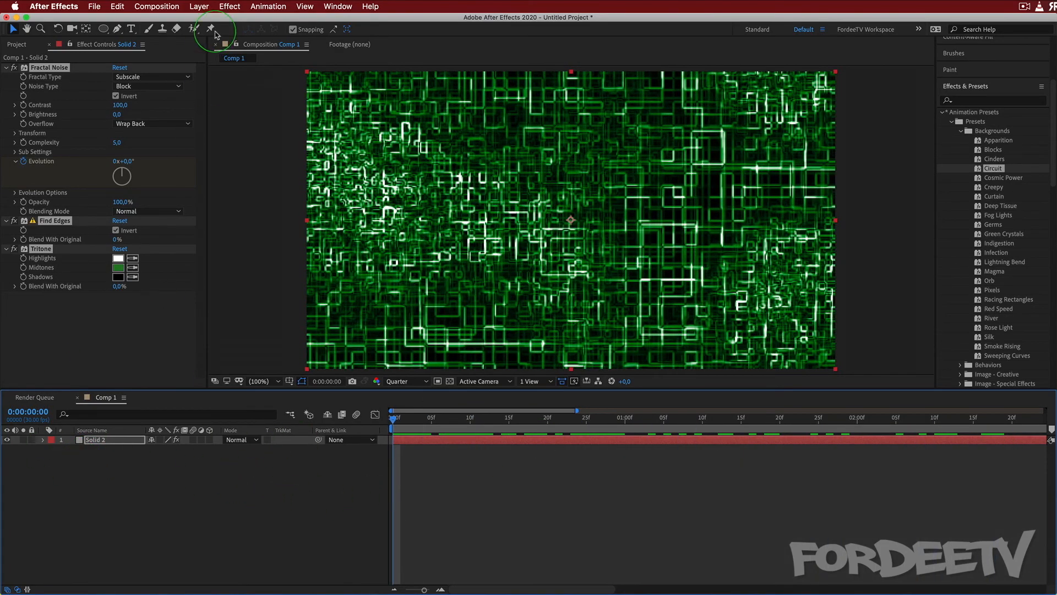
# - Create a text layer reading FORDEETV over the Circuit background with the Type tool
pyautogui.click(131, 31)
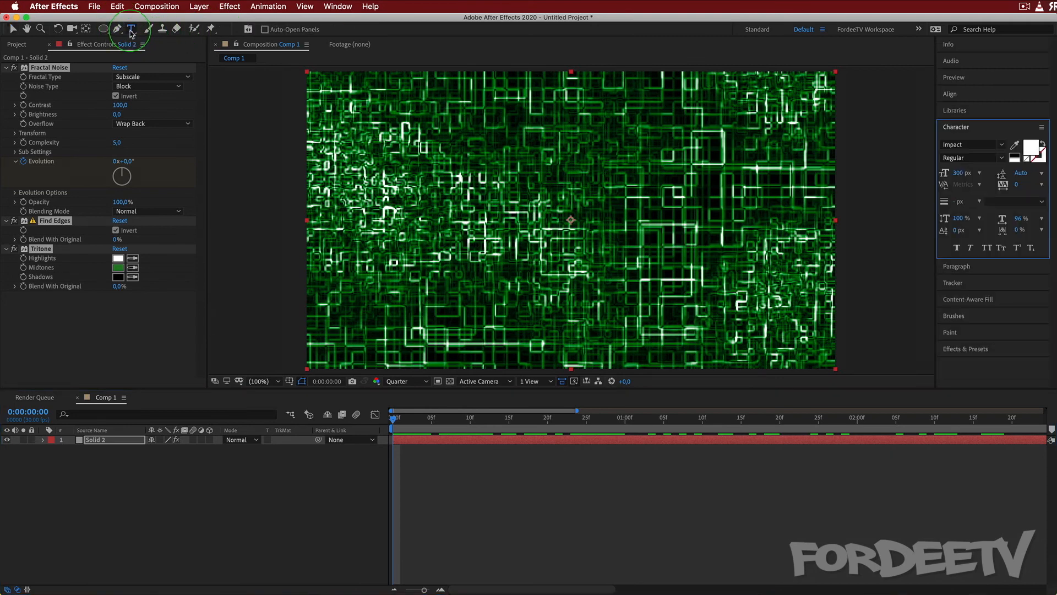
pyautogui.click(401, 223)
pyautogui.click(326, 456)
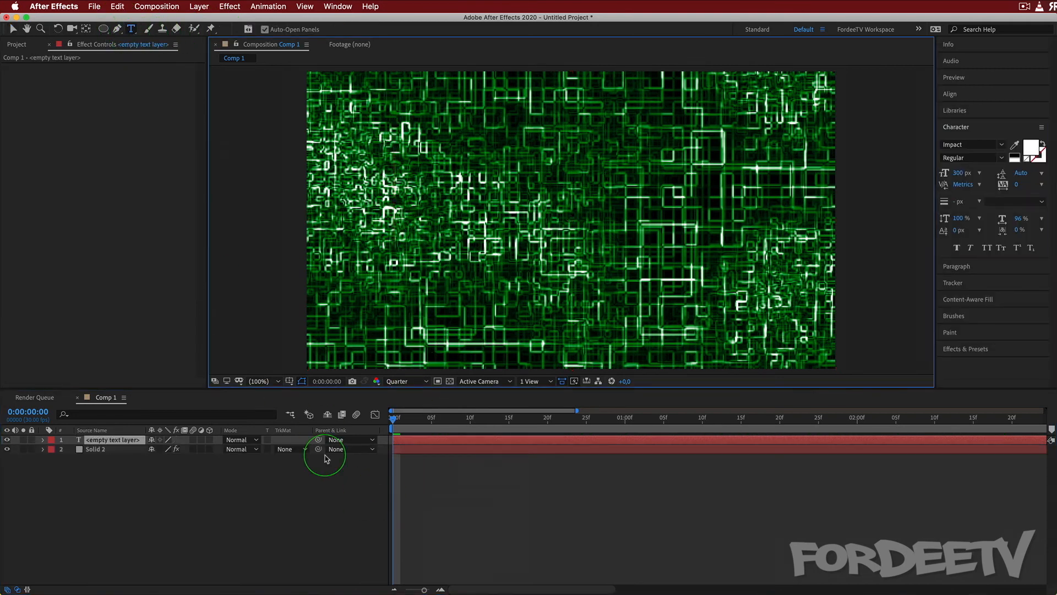
pyautogui.write('FORDEETV')
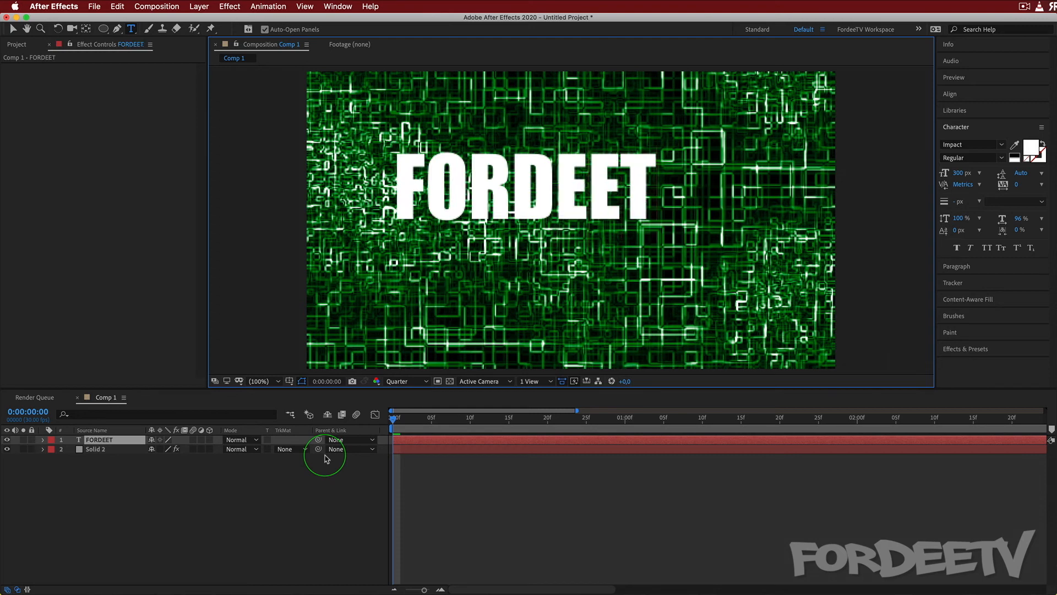
pyautogui.click(13, 30)
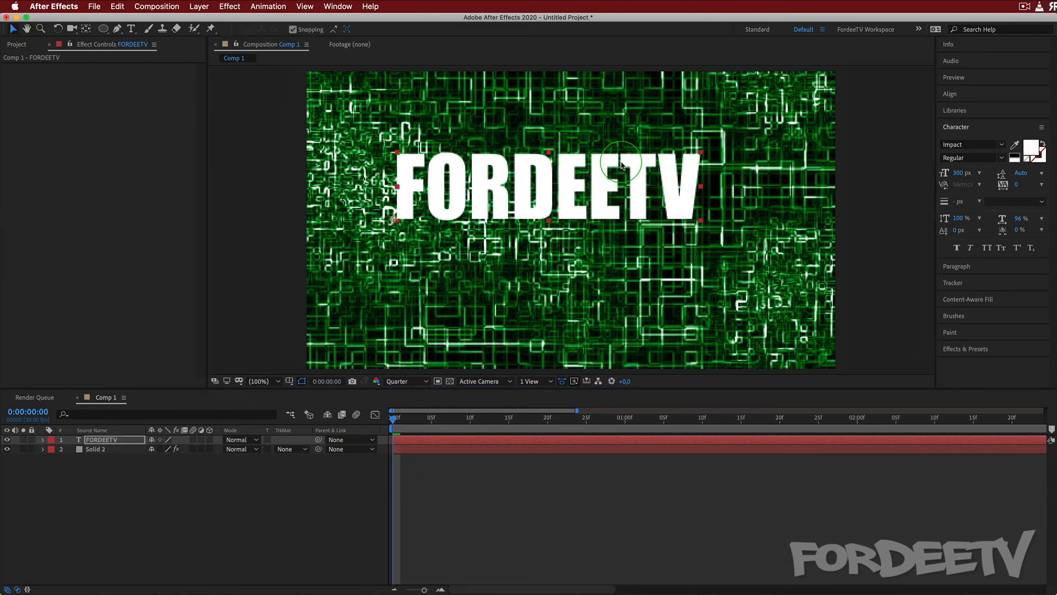
# - Center the FORDEETV text layer horizontally and vertically in the composition
pyautogui.click(962, 100)
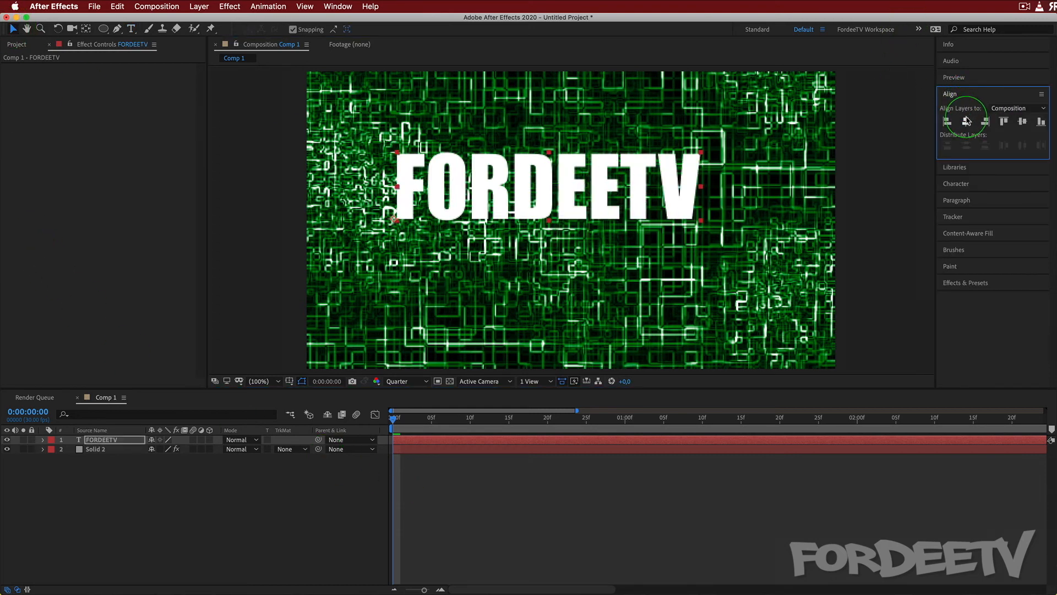
pyautogui.click(966, 121)
pyautogui.click(1024, 121)
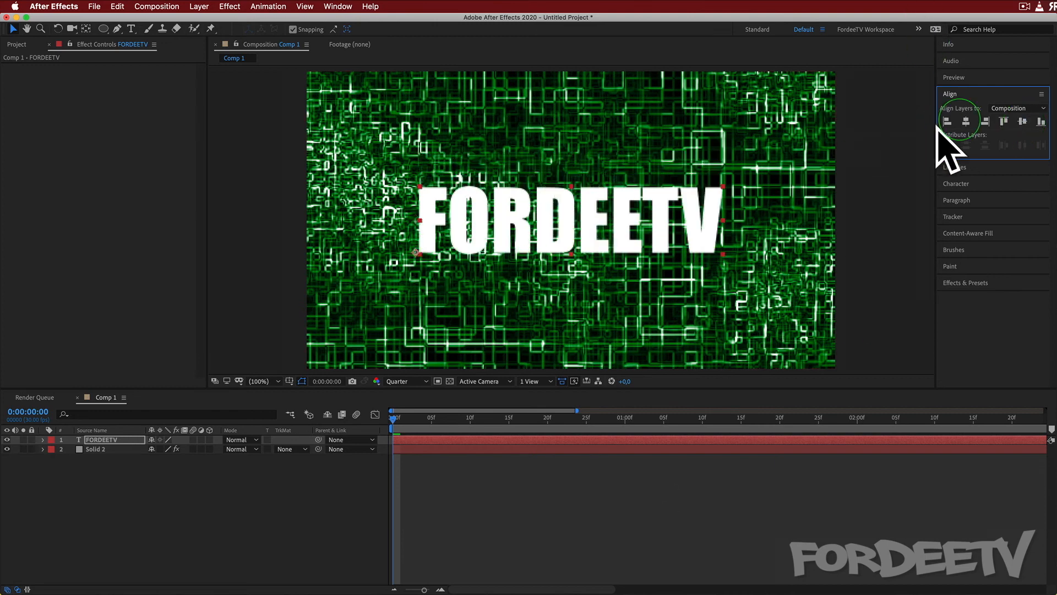
# - Apply the Wiggle - position preset from the Behaviors presets to the FORDEETV text layer
pyautogui.click(993, 288)
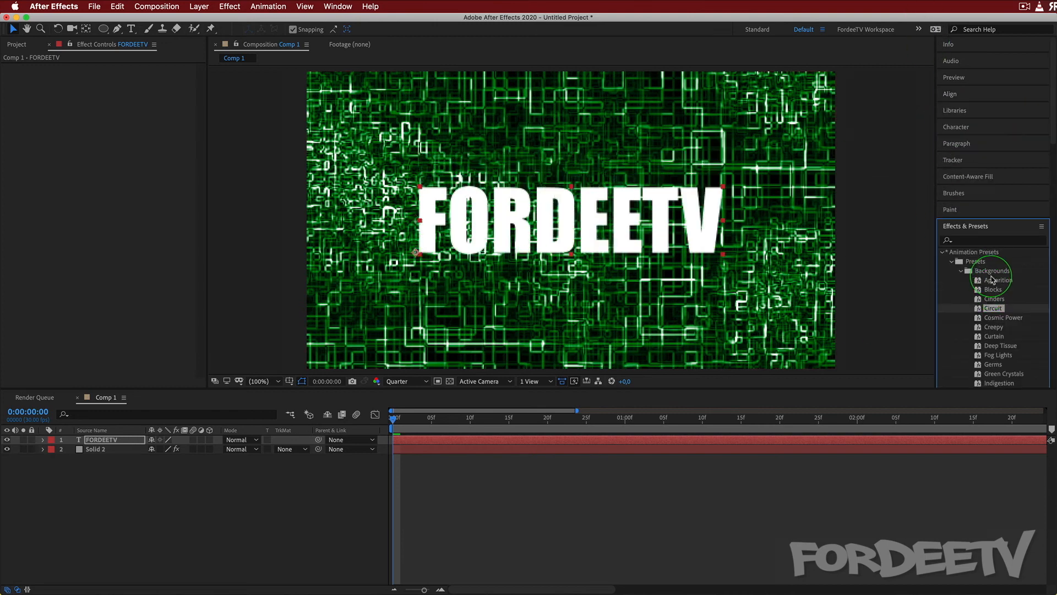
pyautogui.click(953, 261)
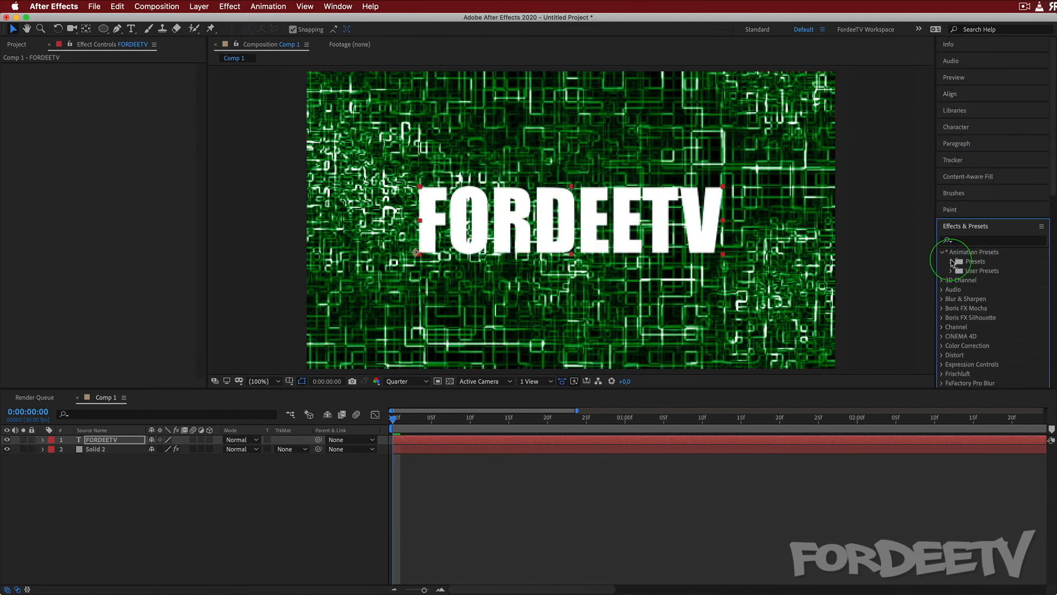
pyautogui.click(952, 262)
pyautogui.click(963, 271)
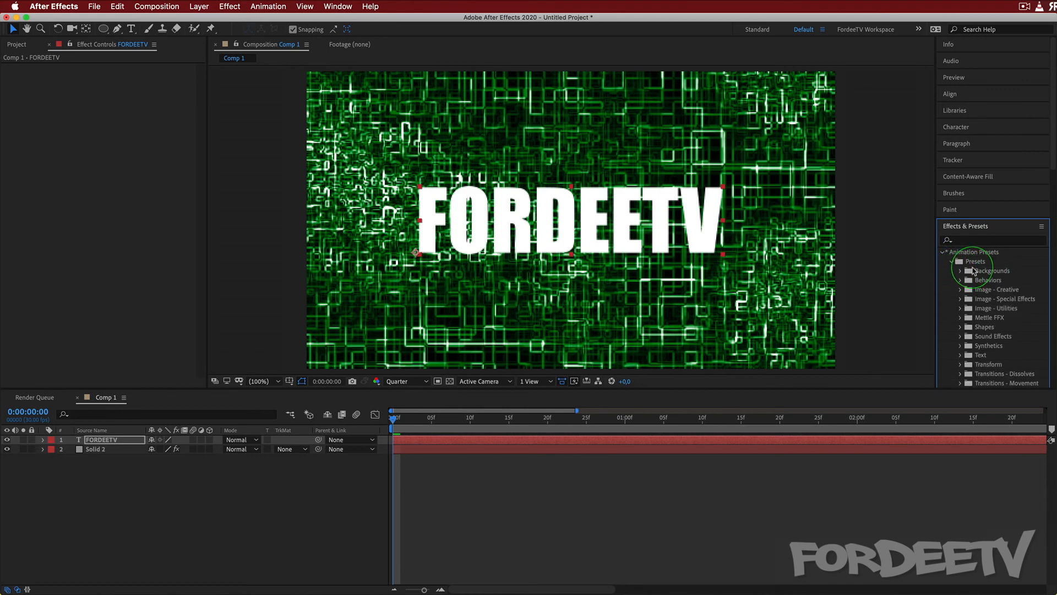
pyautogui.scroll(-3, 978, 273)
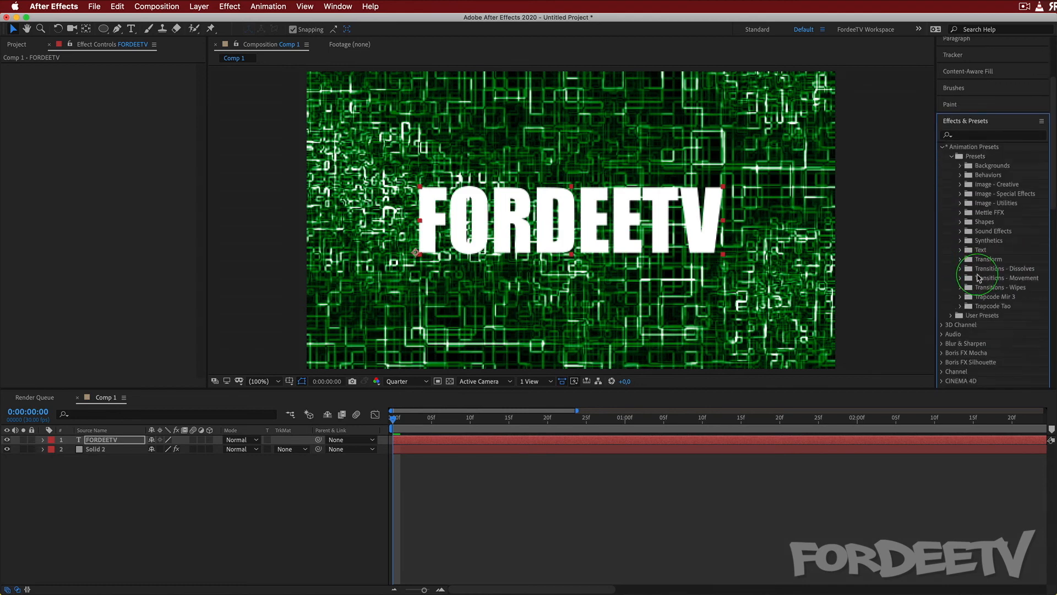
pyautogui.click(961, 175)
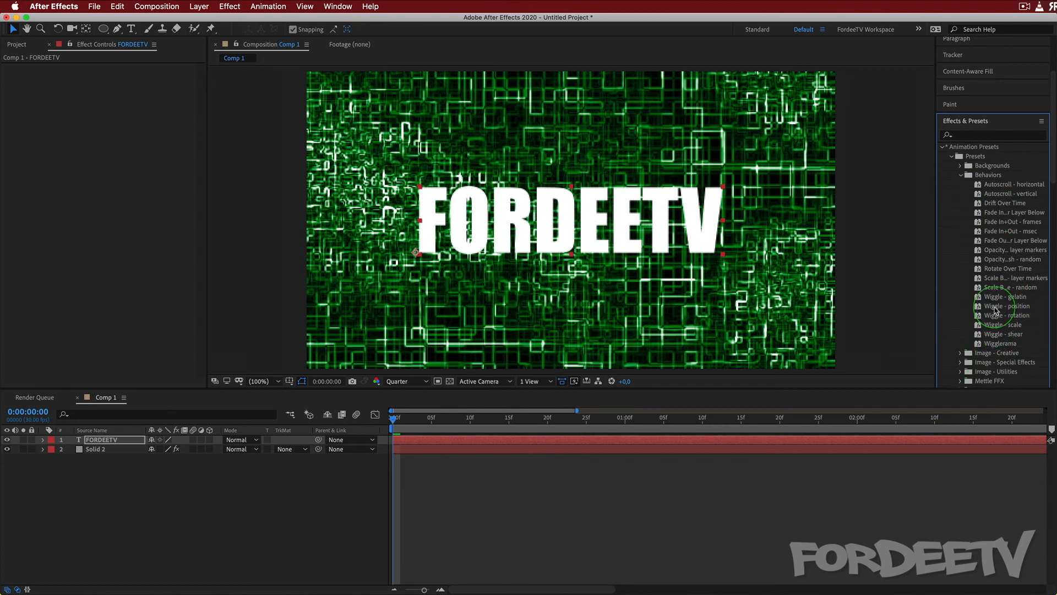
pyautogui.moveTo(994, 310); pyautogui.dragTo(97, 442)
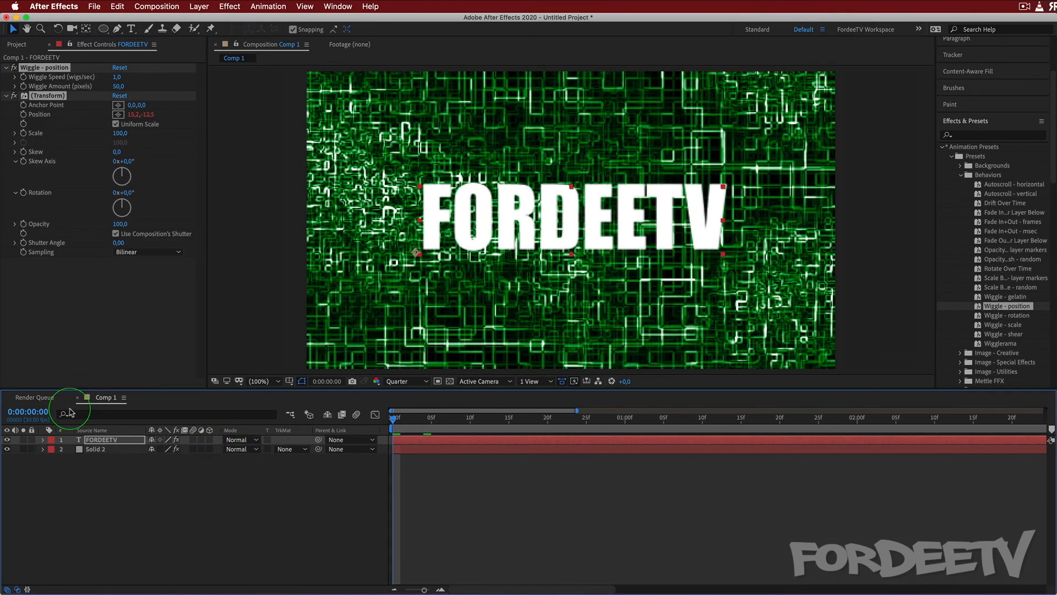
# - Preview the wiggle animation on the FORDEETV text and return the current time to 0:00:00:00
pyautogui.click(117, 542)
pyautogui.press('space')
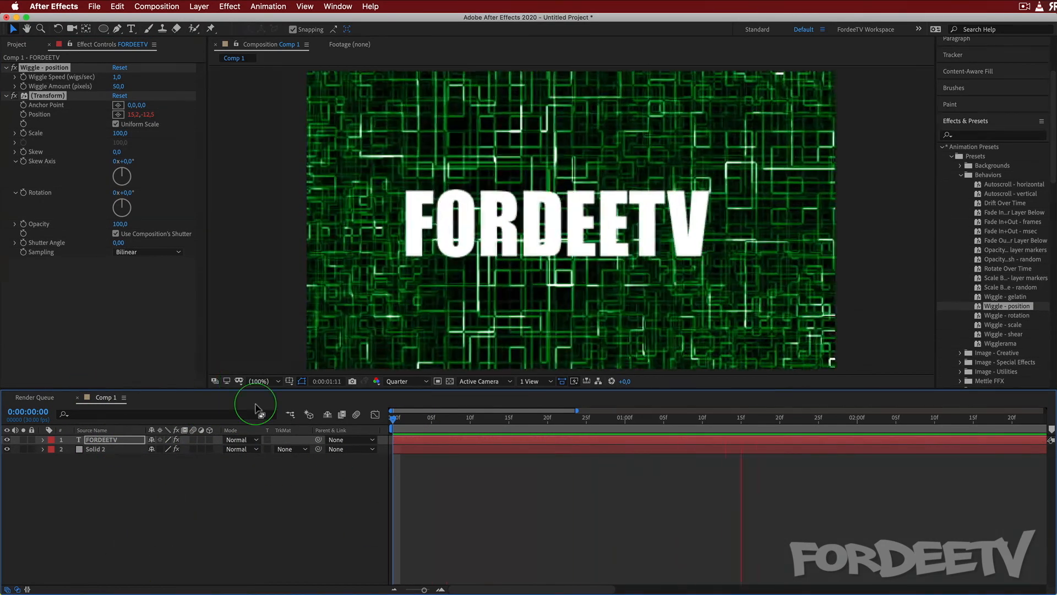
pyautogui.click(850, 567)
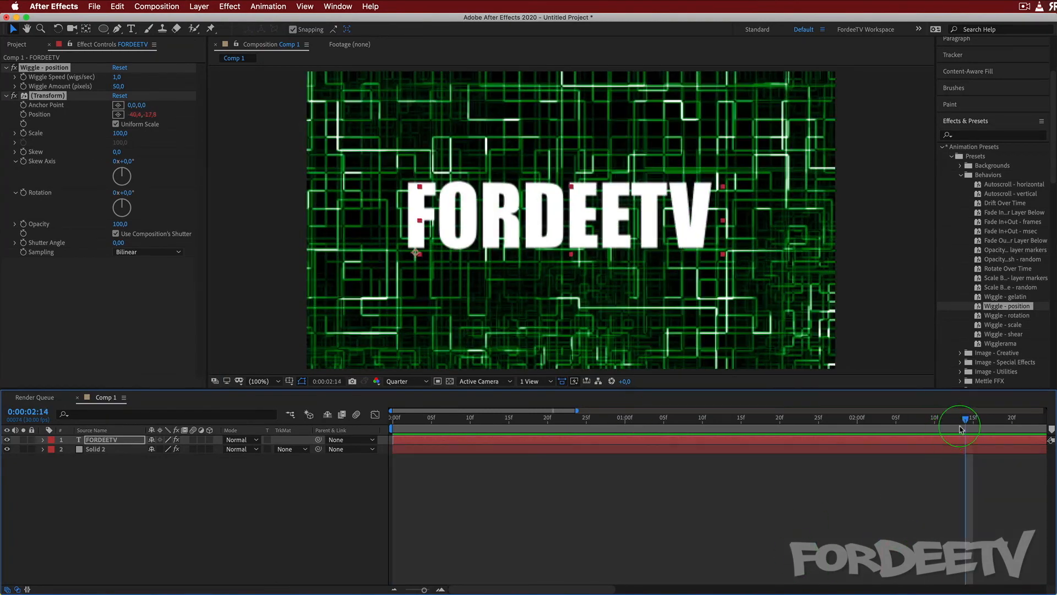
pyautogui.moveTo(969, 423); pyautogui.dragTo(200, 342)
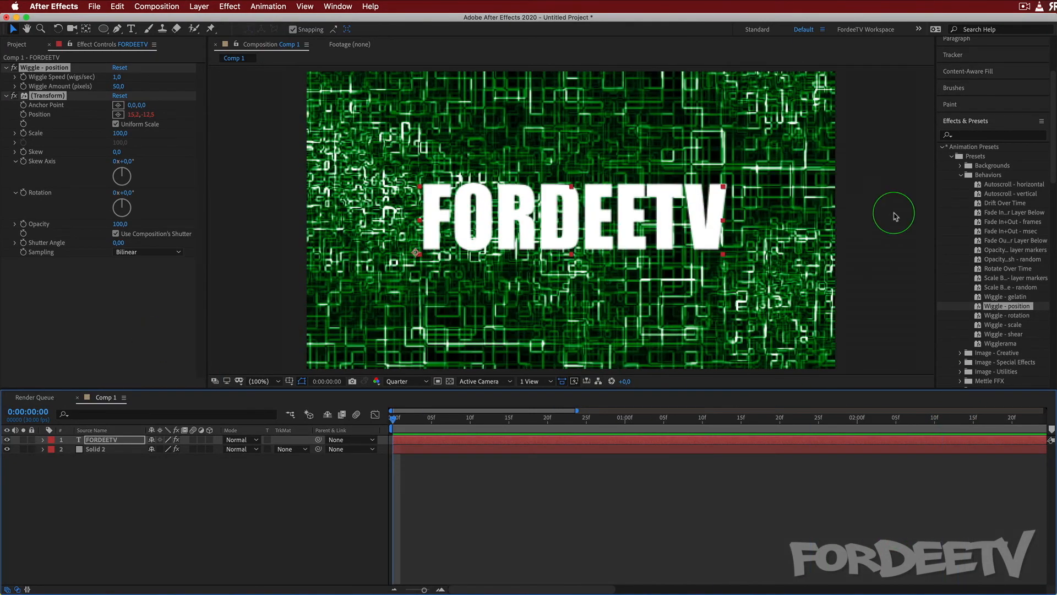
# - Apply the Foggy preset from the Text Blurs presets to the FORDEETV text layer at 0:00:00:00
pyautogui.click(961, 176)
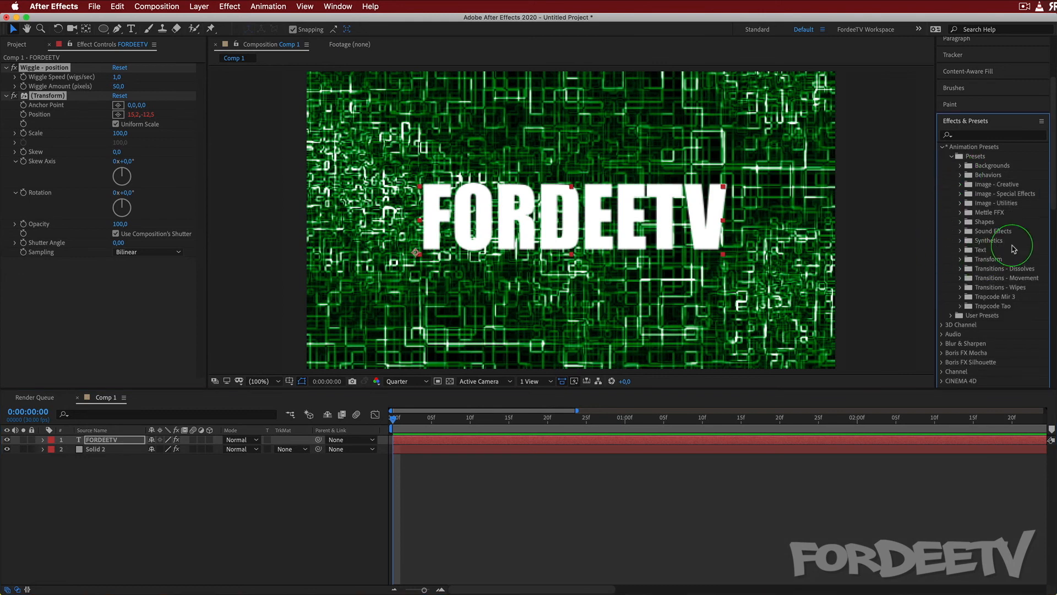
pyautogui.click(961, 250)
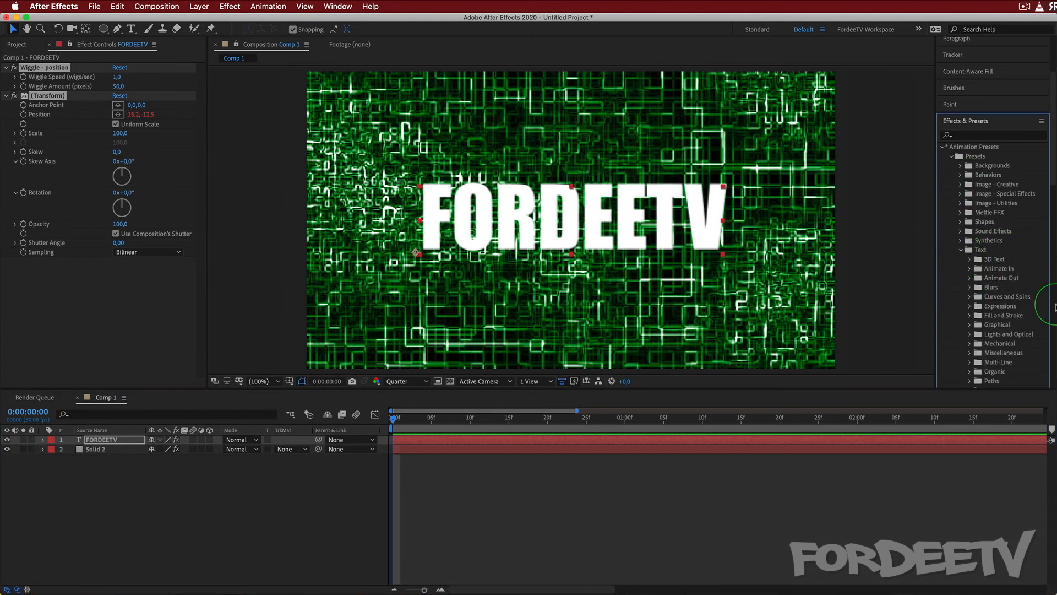
pyautogui.scroll(-3, 997, 262)
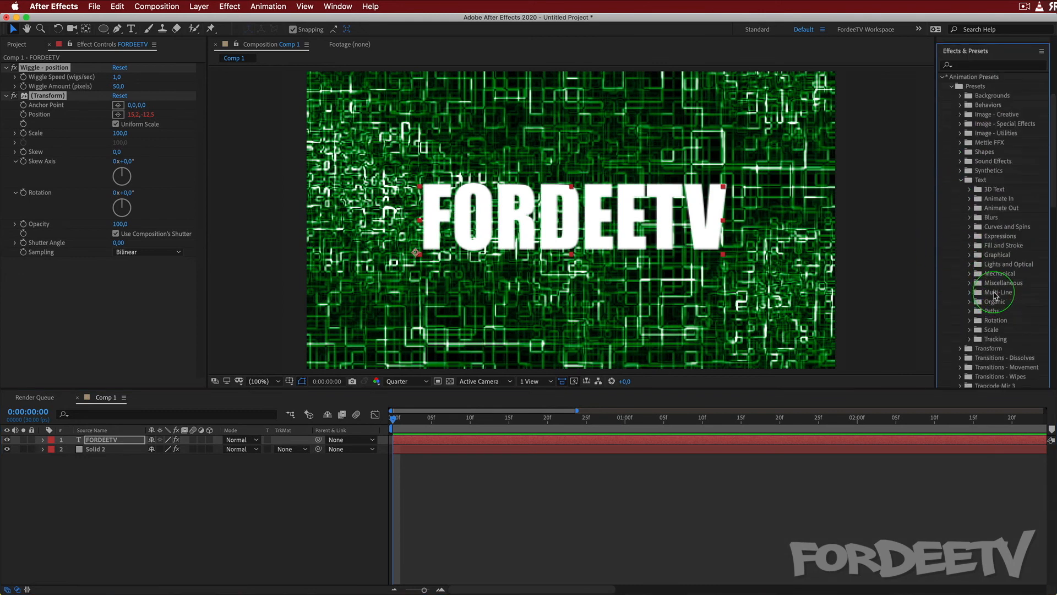
pyautogui.click(971, 217)
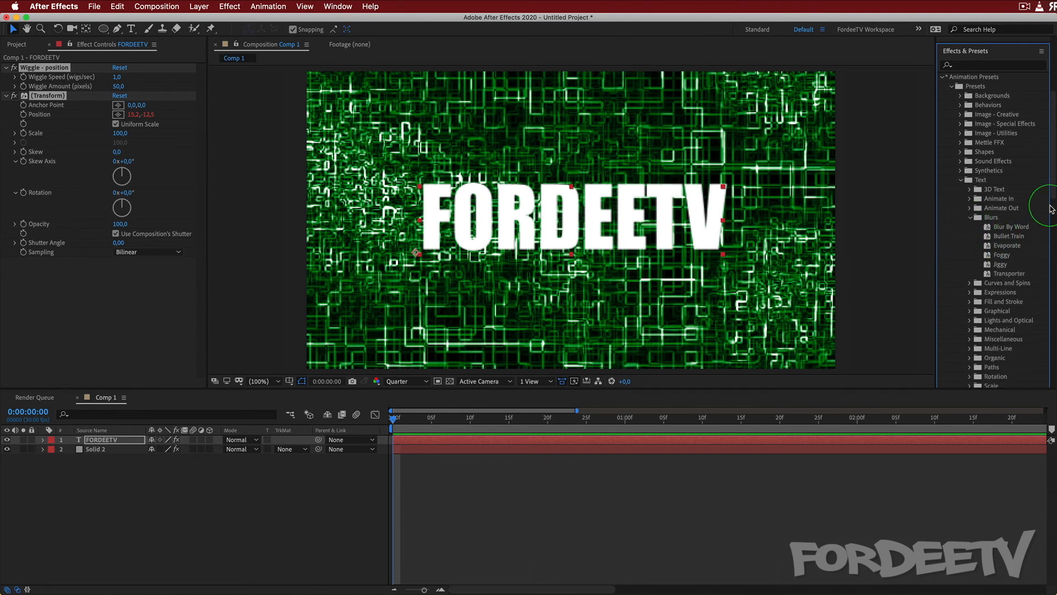
pyautogui.moveTo(1016, 252); pyautogui.dragTo(95, 439)
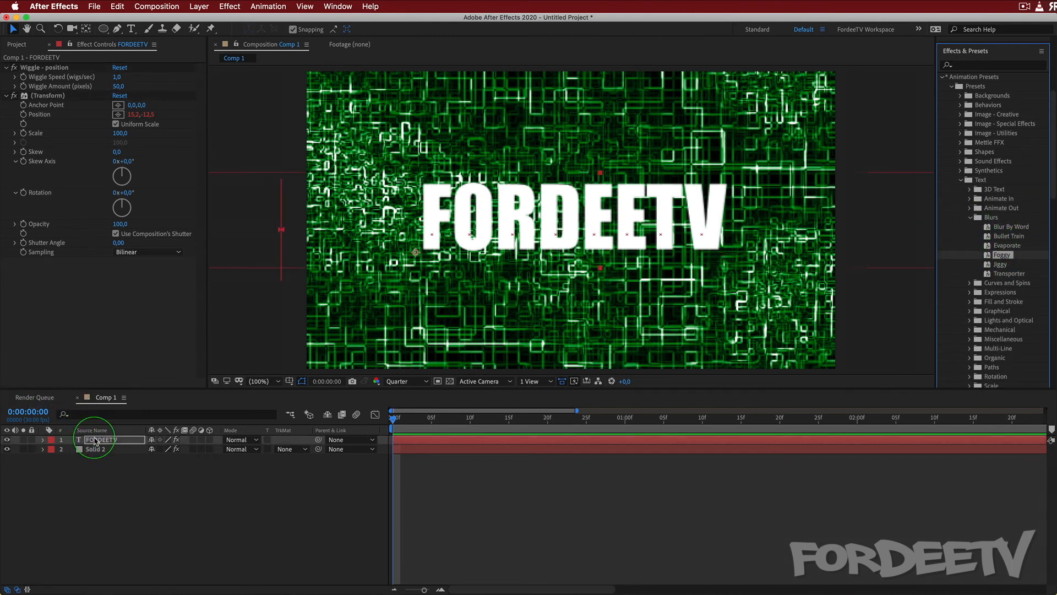
# - Preview the Foggy animation on the FORDEETV text and collapse the Blurs and Text preset folders
pyautogui.press('space')
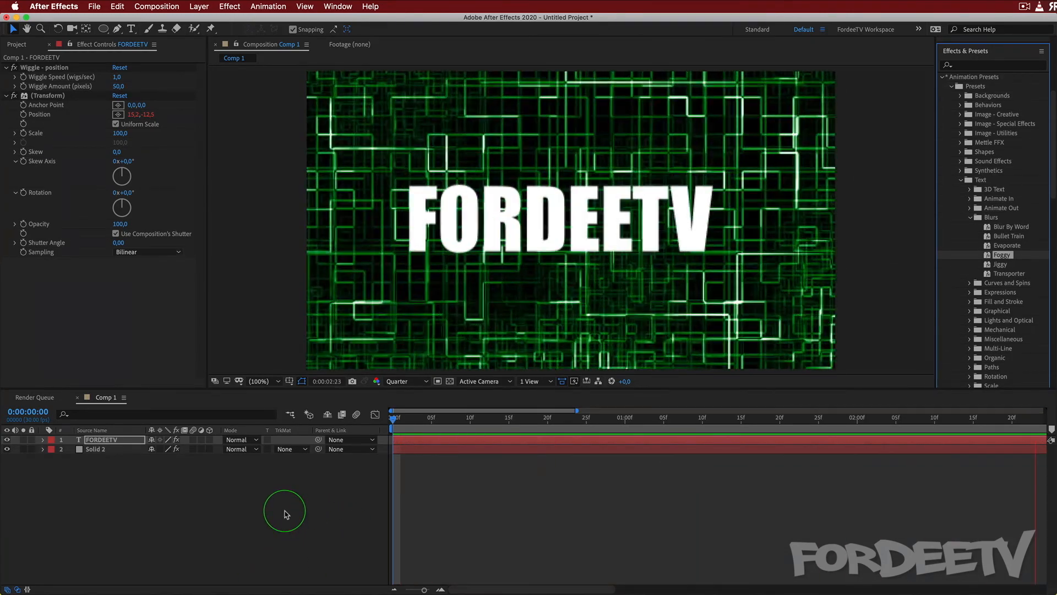
pyautogui.press('space')
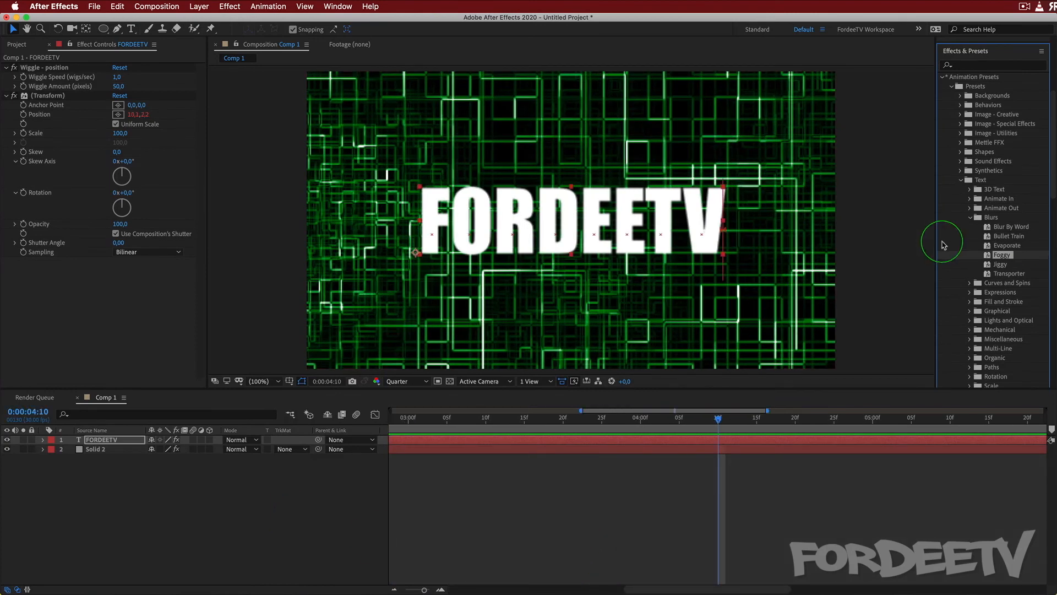
pyautogui.click(970, 217)
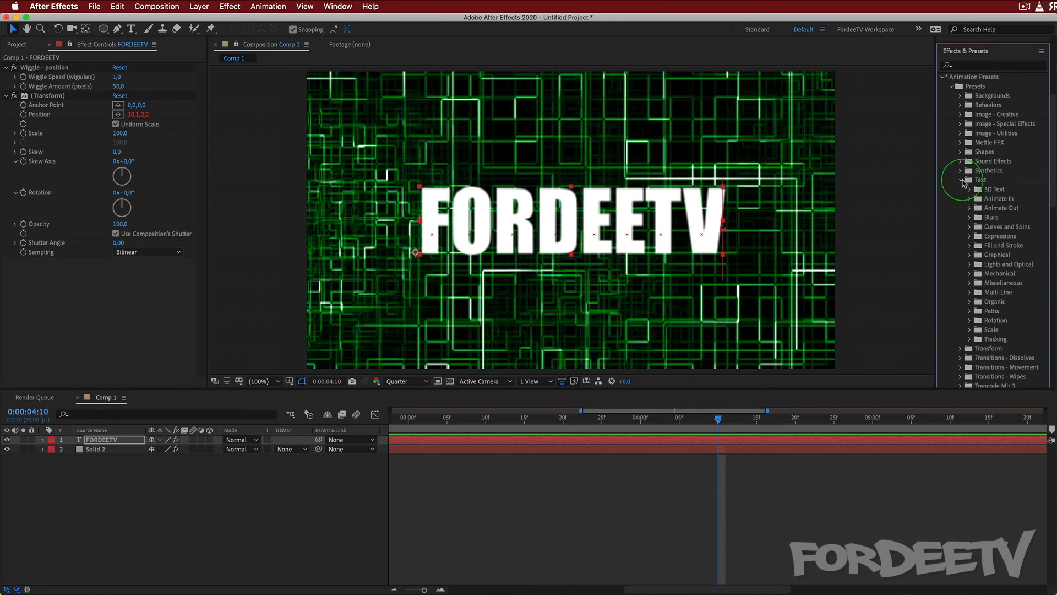
pyautogui.click(962, 180)
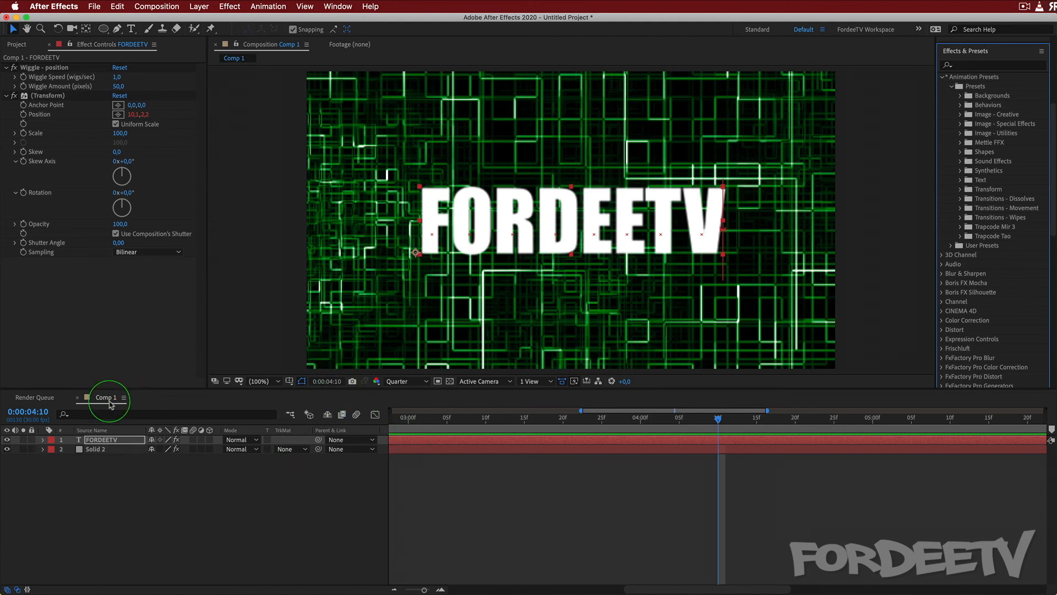
# - Delete the FORDEETV and Solid 2 layers and return the current time to 0:00:00:00
pyautogui.click(95, 441)
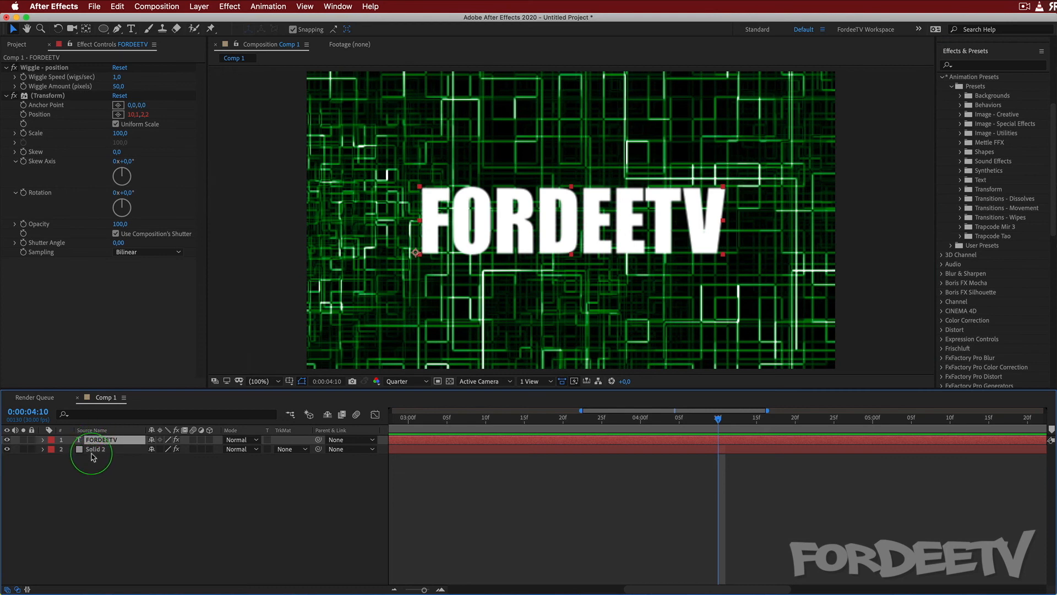
pyautogui.keyDown('shift'); pyautogui.click(92, 449); pyautogui.keyUp('shift')
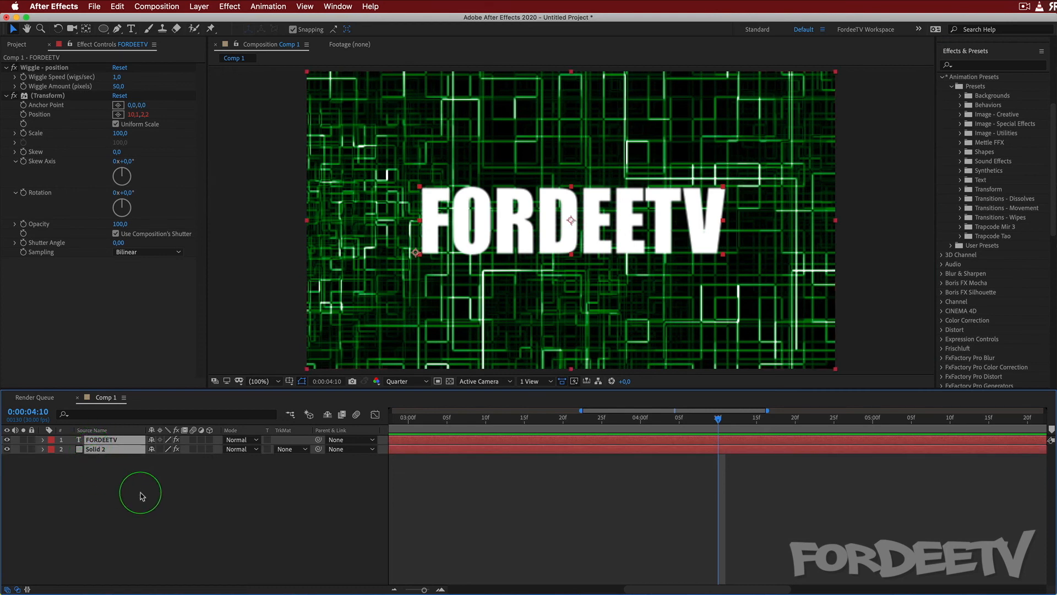
pyautogui.press('Delete')
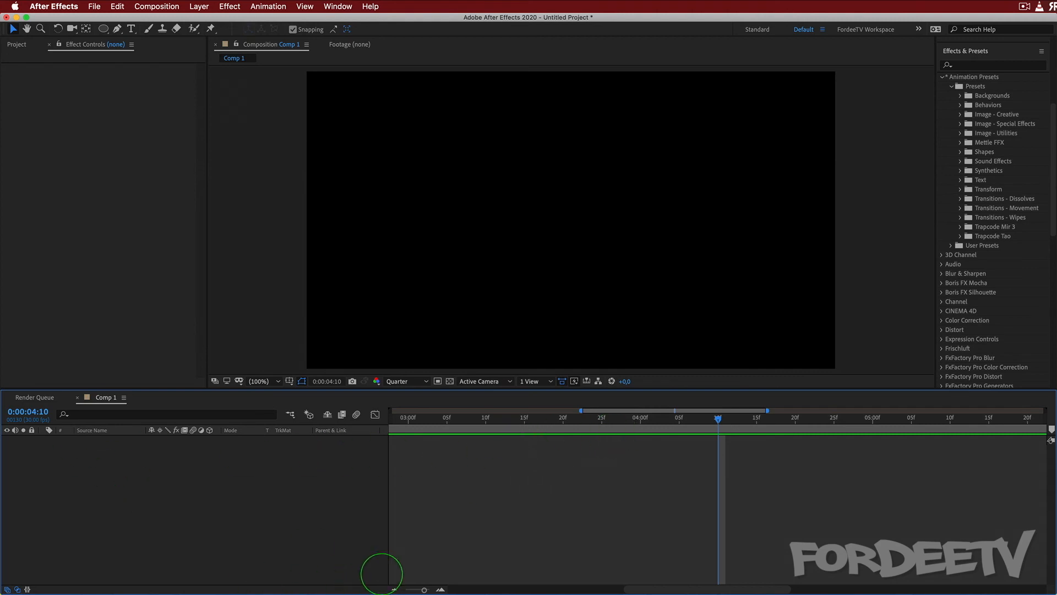
pyautogui.moveTo(425, 590); pyautogui.dragTo(406, 589)
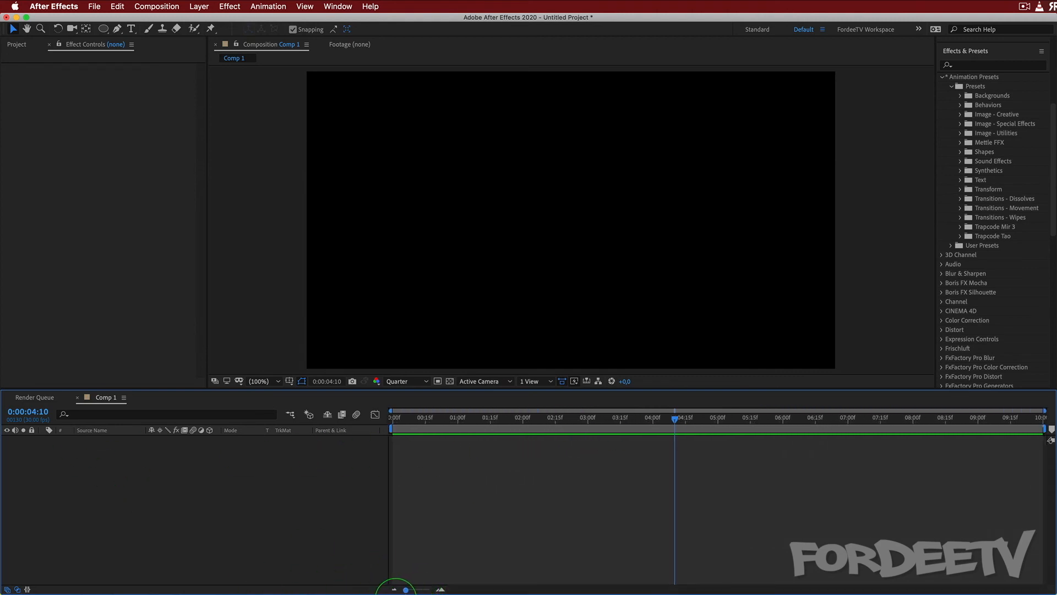
pyautogui.moveTo(678, 417); pyautogui.dragTo(194, 405)
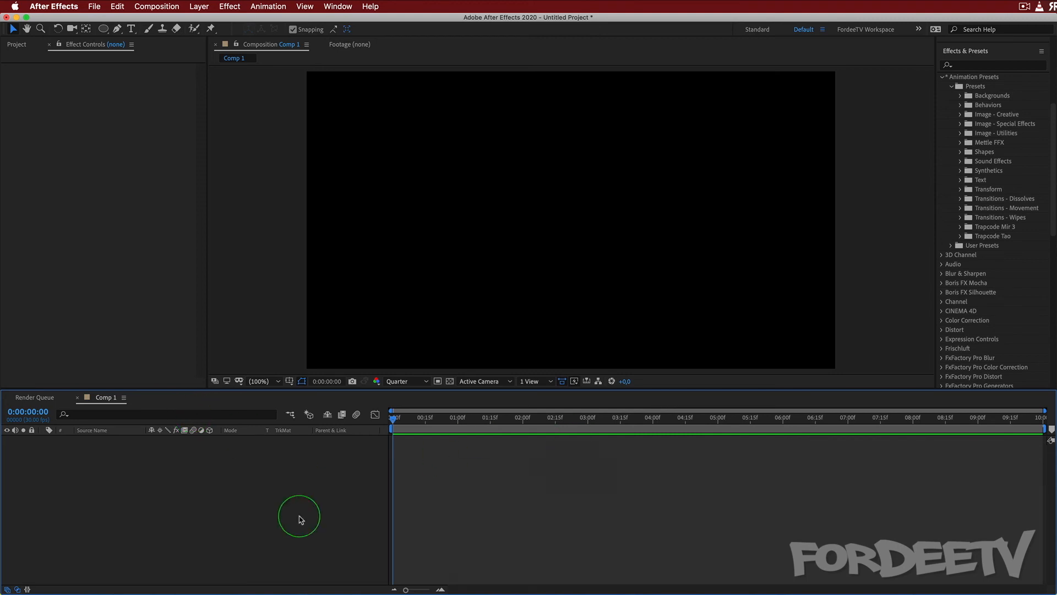
pyautogui.click(104, 30)
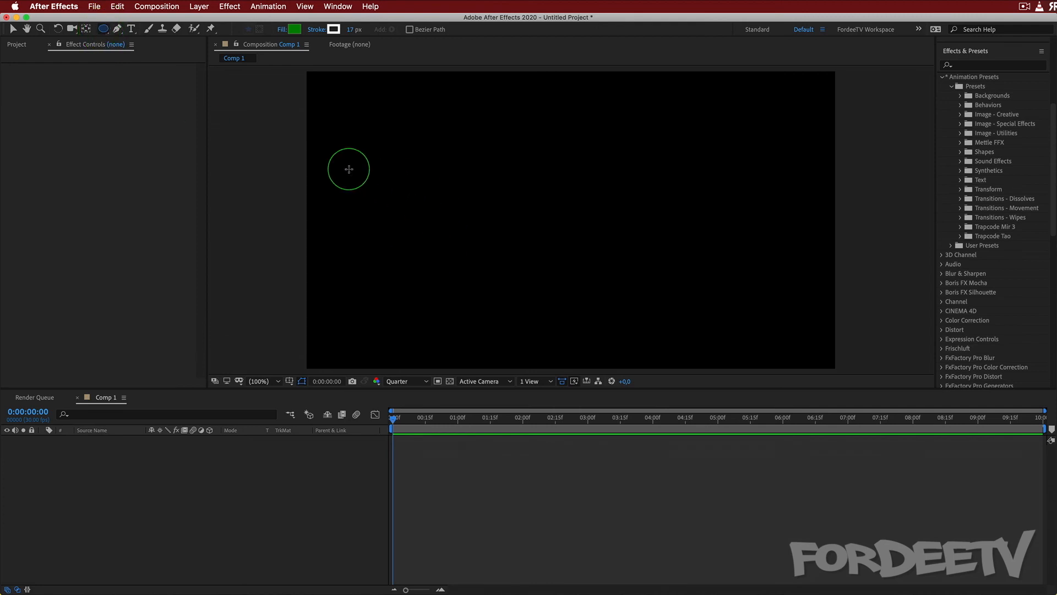
pyautogui.moveTo(358, 139); pyautogui.dragTo(434, 235)
pyautogui.press('shift')
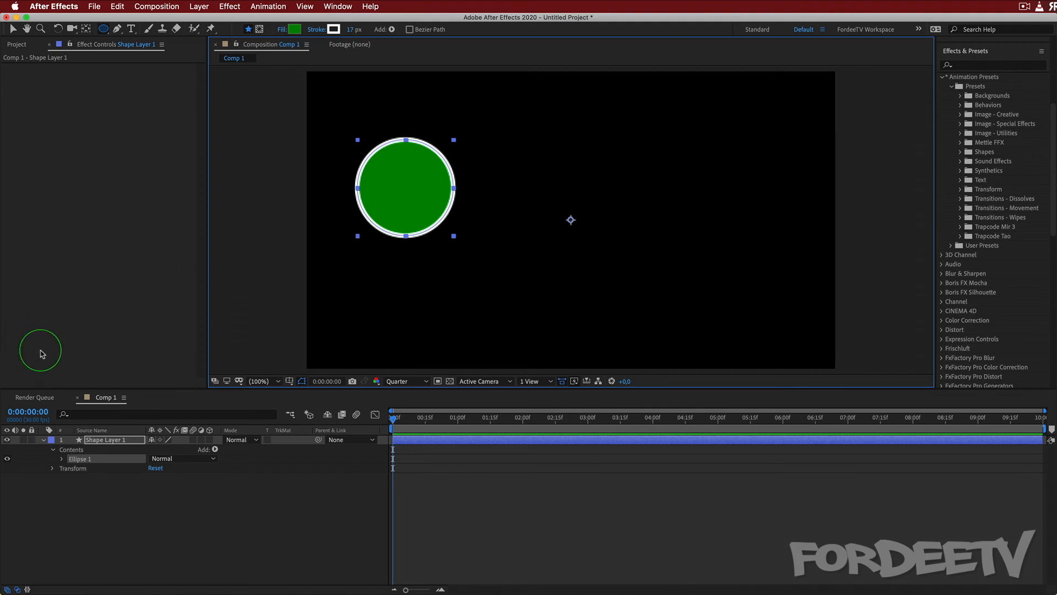
pyautogui.click(92, 439)
pyautogui.press('Delete')
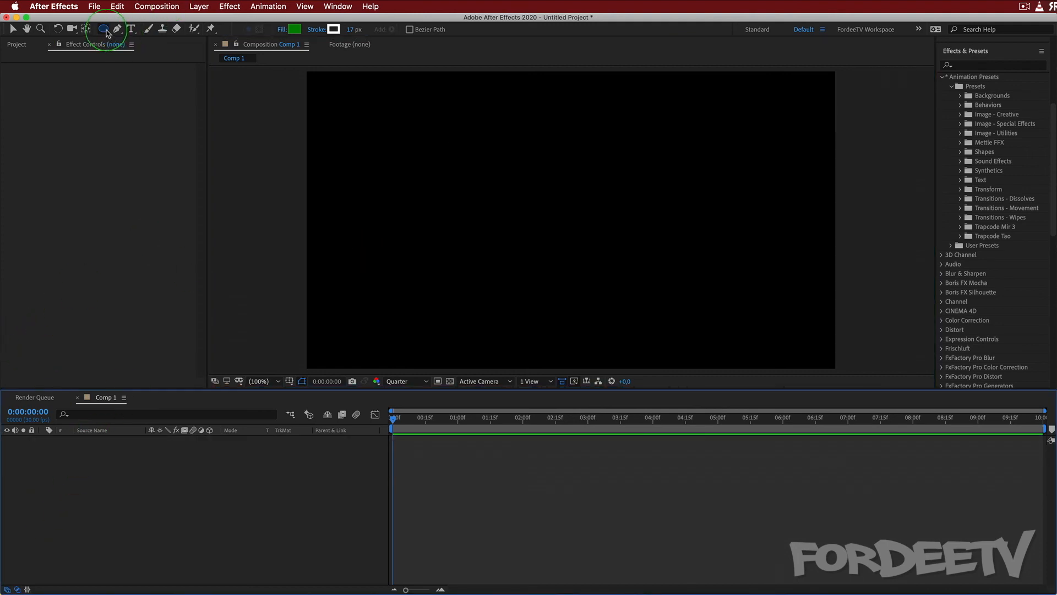
# - Draw a green star with a white stroke in the composition's upper-left area and preview it, returning the time to 0:00:00:00
pyautogui.moveTo(103, 28); pyautogui.dragTo(140, 82)
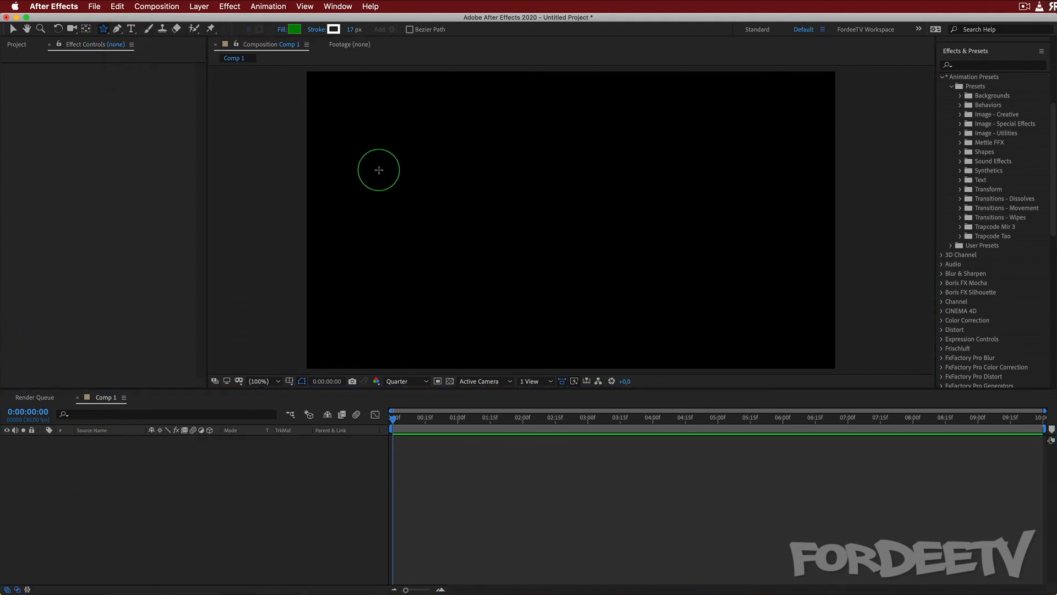
pyautogui.moveTo(354, 146)
pyautogui.mouseDown()
pyautogui.moveTo(413, 231)
pyautogui.moveTo(394, 212)
pyautogui.moveTo(463, 243)
pyautogui.mouseUp()
pyautogui.press('space')
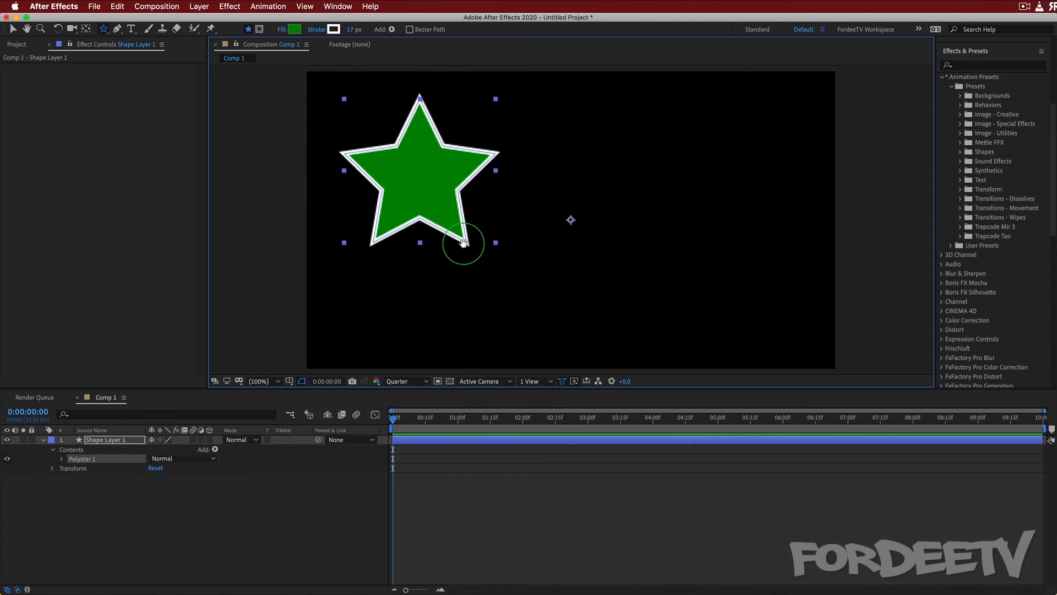
pyautogui.press('space')
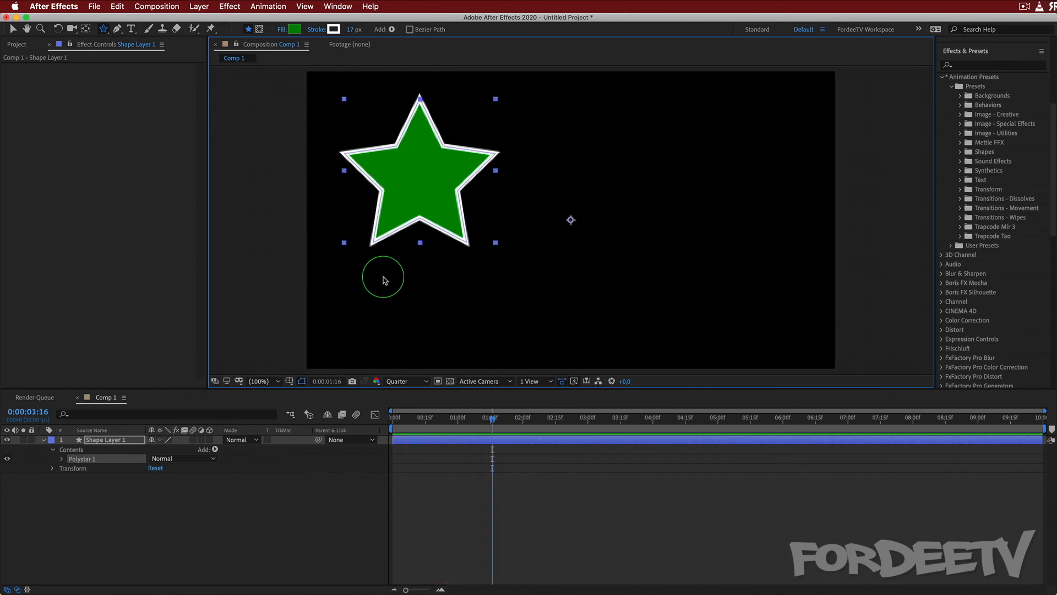
pyautogui.moveTo(496, 426); pyautogui.dragTo(381, 430)
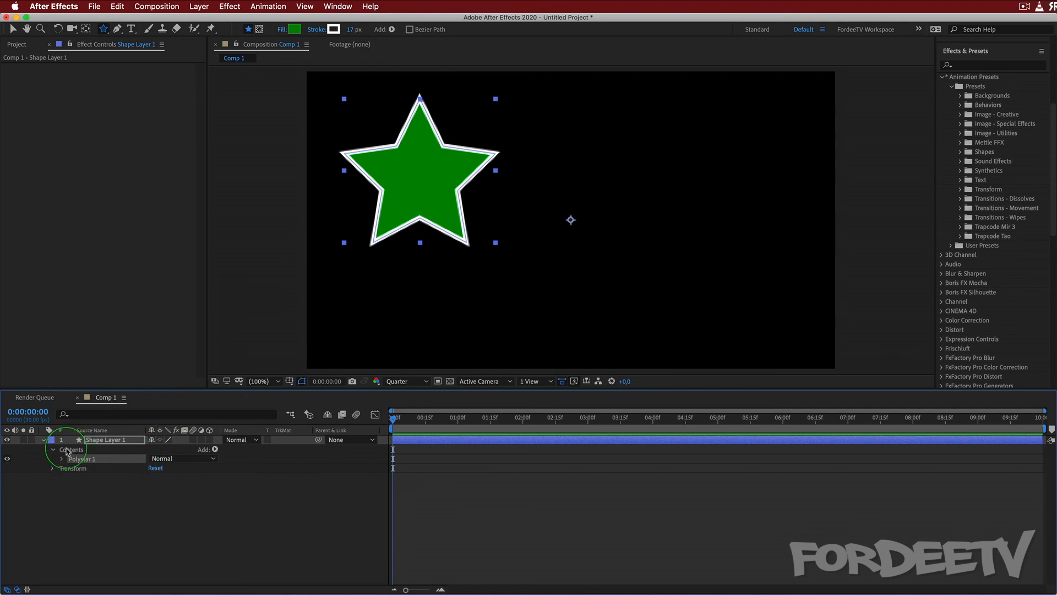
# - Animate the star layer's Position with keyframes at 0:00:00:00 and 0:00:04:00, moving it diagonally down-right to about 2050, 918
pyautogui.press('p')
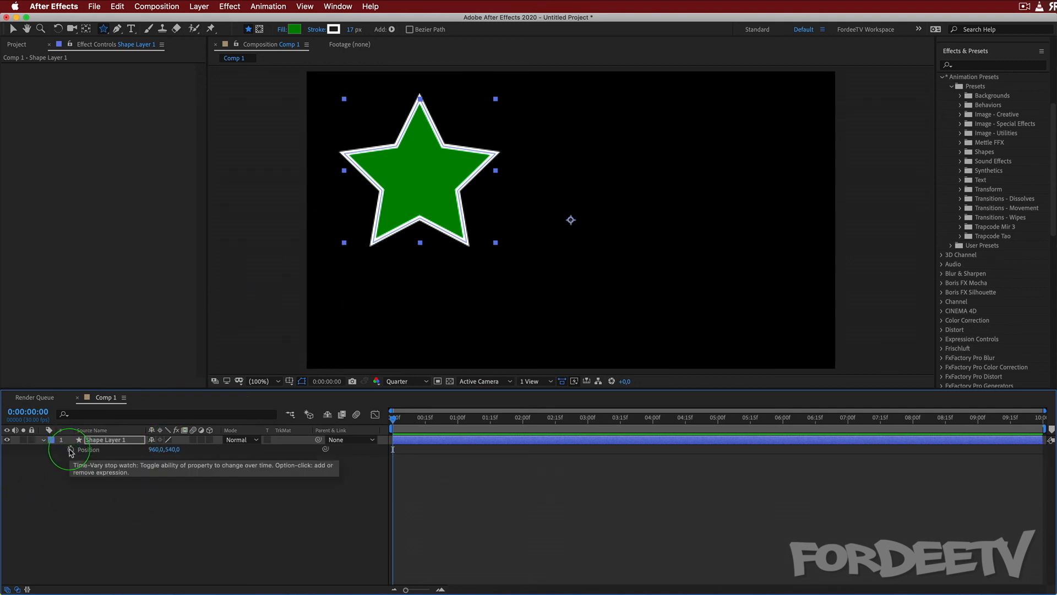
pyautogui.click(70, 450)
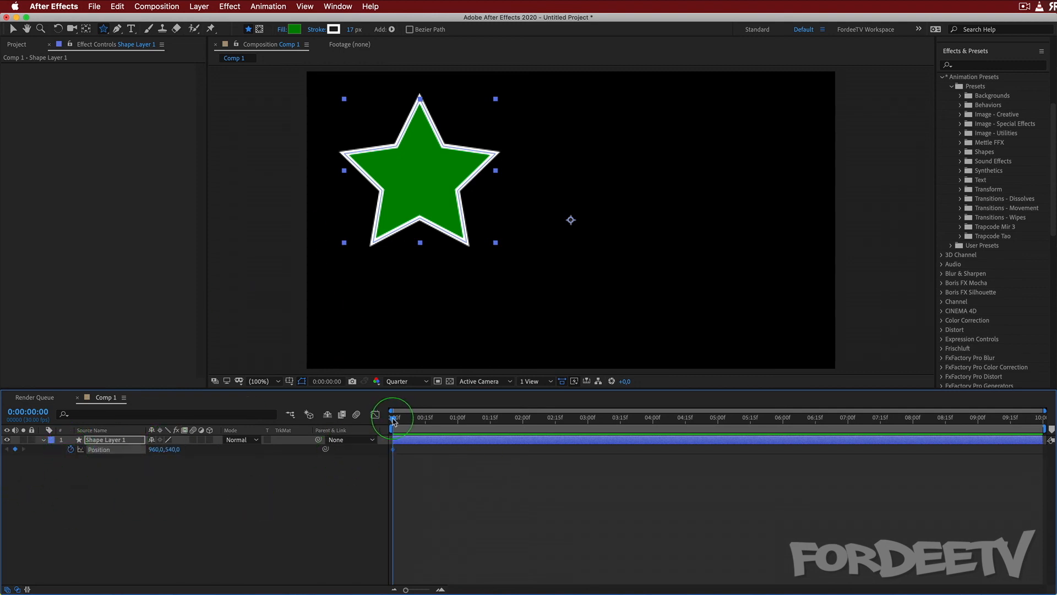
pyautogui.moveTo(393, 421); pyautogui.dragTo(652, 423)
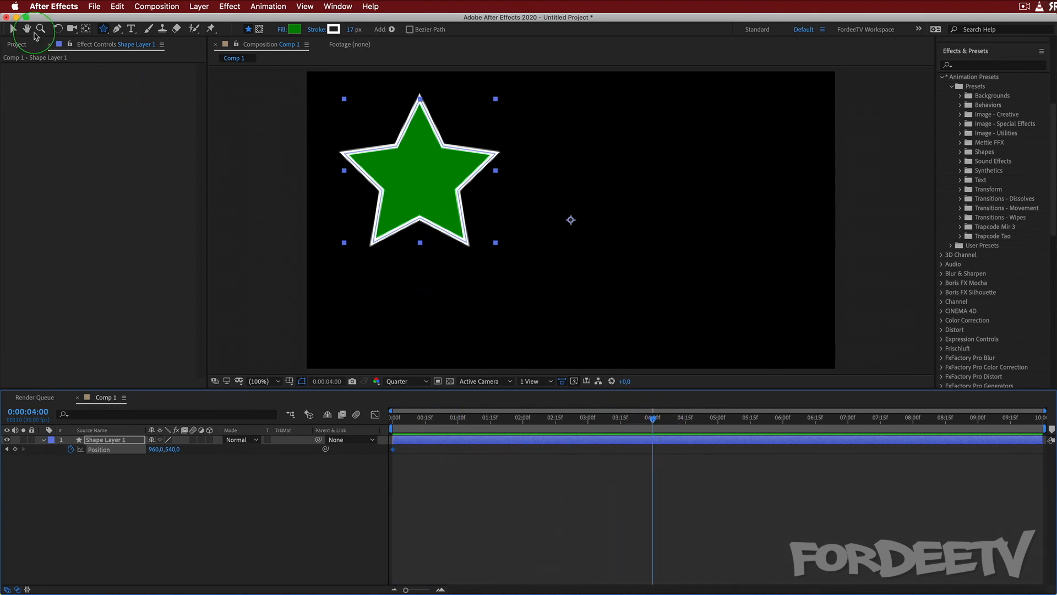
pyautogui.click(13, 30)
pyautogui.moveTo(405, 176); pyautogui.dragTo(704, 279)
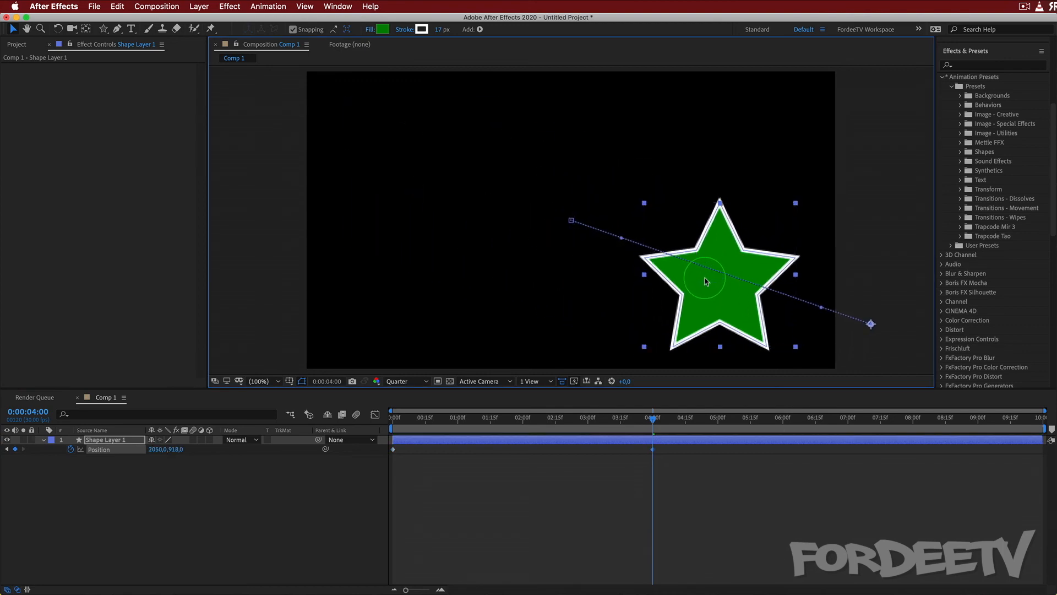
pyautogui.moveTo(654, 419); pyautogui.dragTo(59, 451)
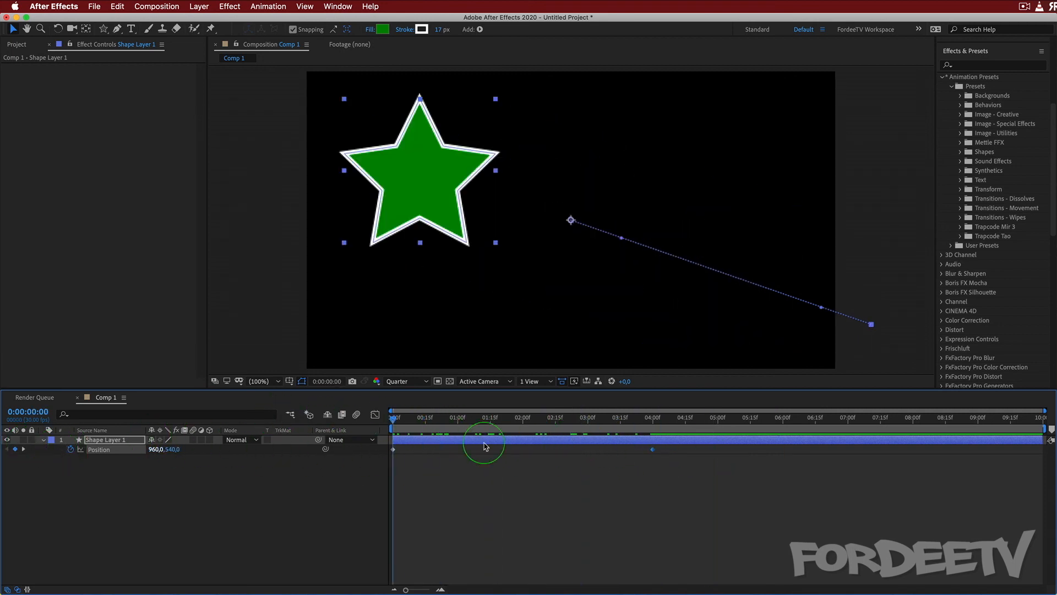
# - Apply the Stylize Glow effect to the star's shape layer and enable Glow Intensity keyframing at 0:00:00:00
pyautogui.click(967, 66)
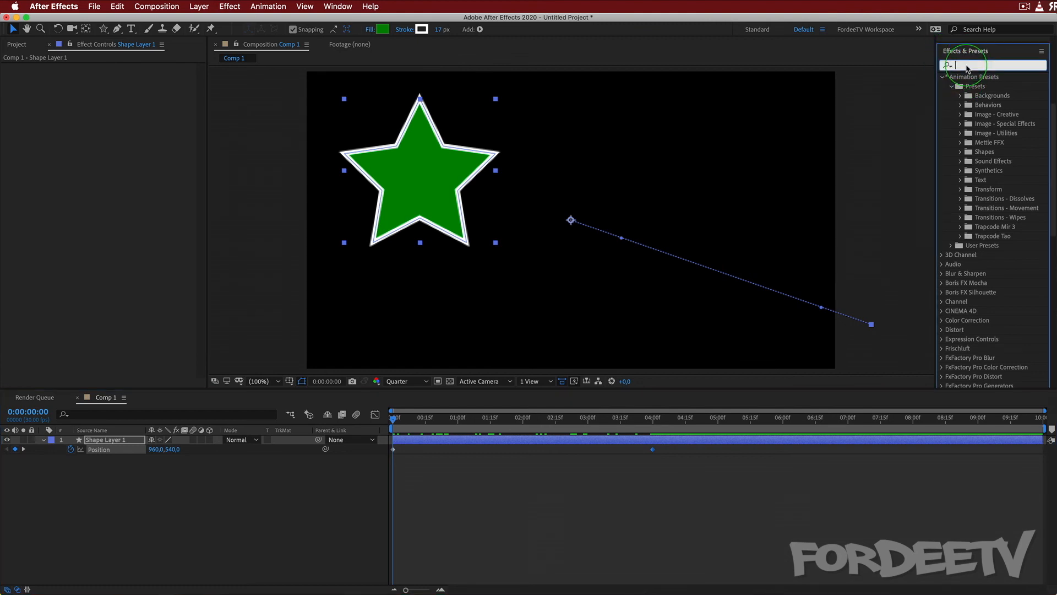
pyautogui.write('glow')
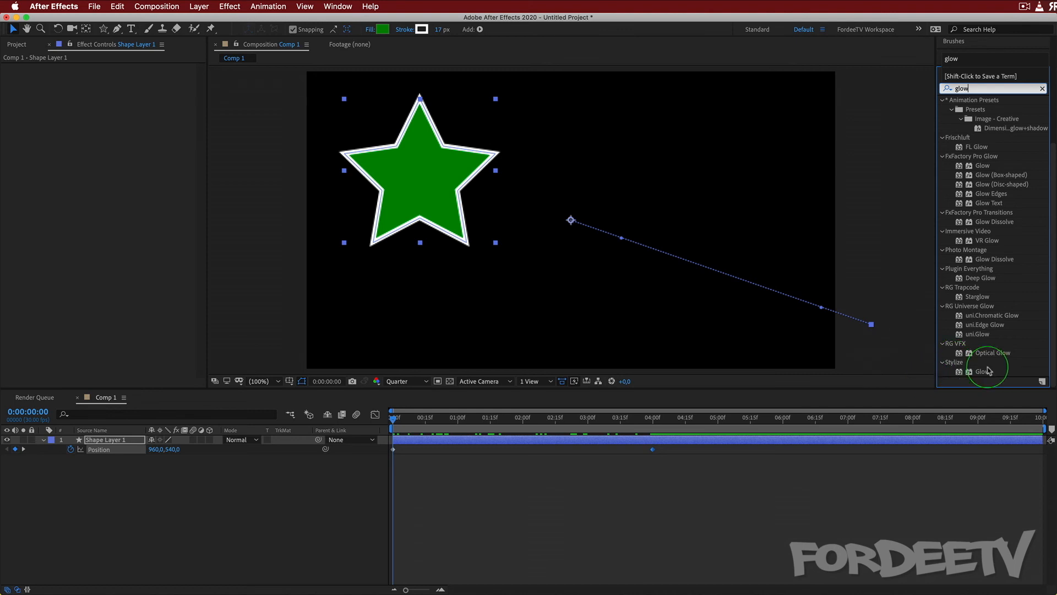
pyautogui.moveTo(989, 371); pyautogui.dragTo(101, 439)
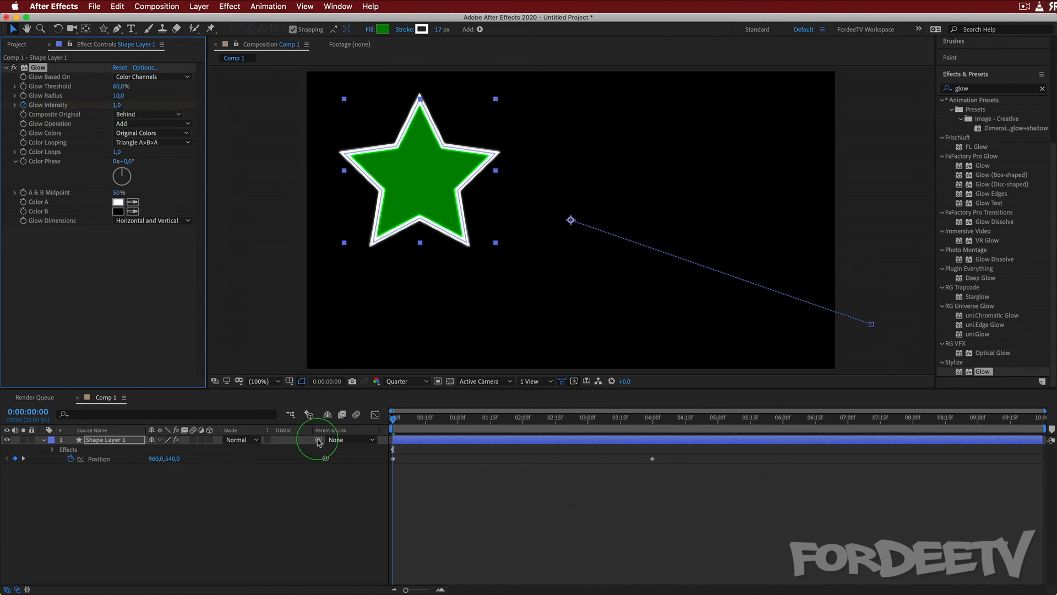
# - Set the star's Glow Intensity to 15 at 0:00:02:00
pyautogui.moveTo(394, 420); pyautogui.dragTo(523, 428)
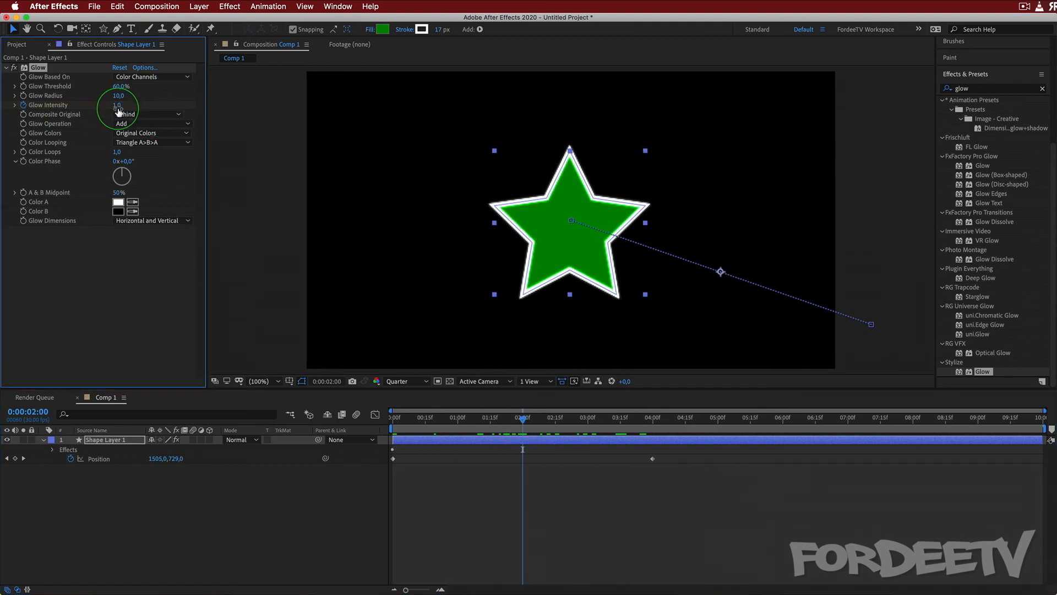
pyautogui.moveTo(117, 104); pyautogui.dragTo(315, 154)
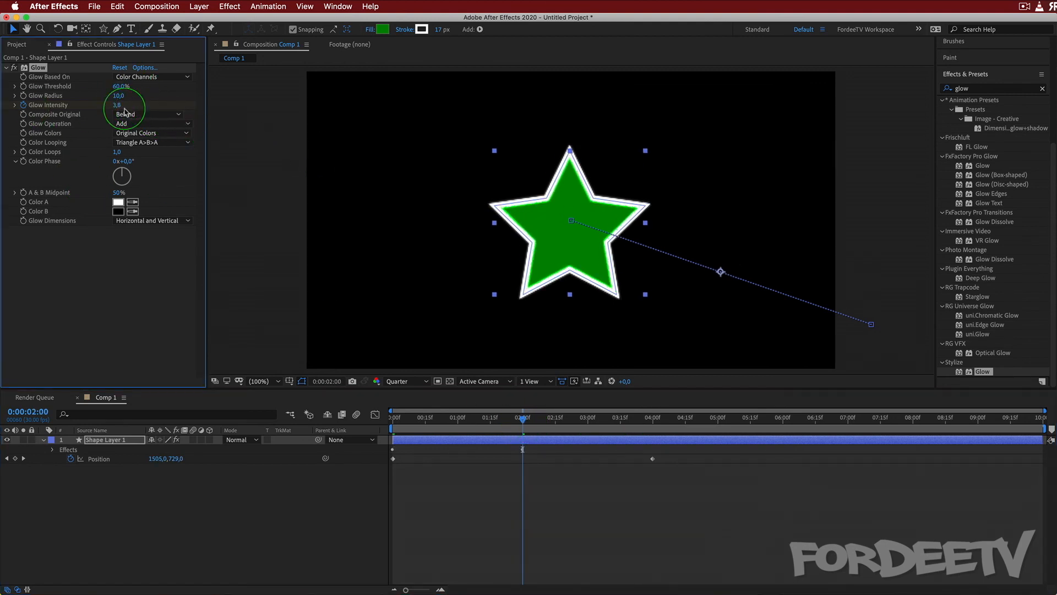
pyautogui.click(117, 104)
pyautogui.write('5')
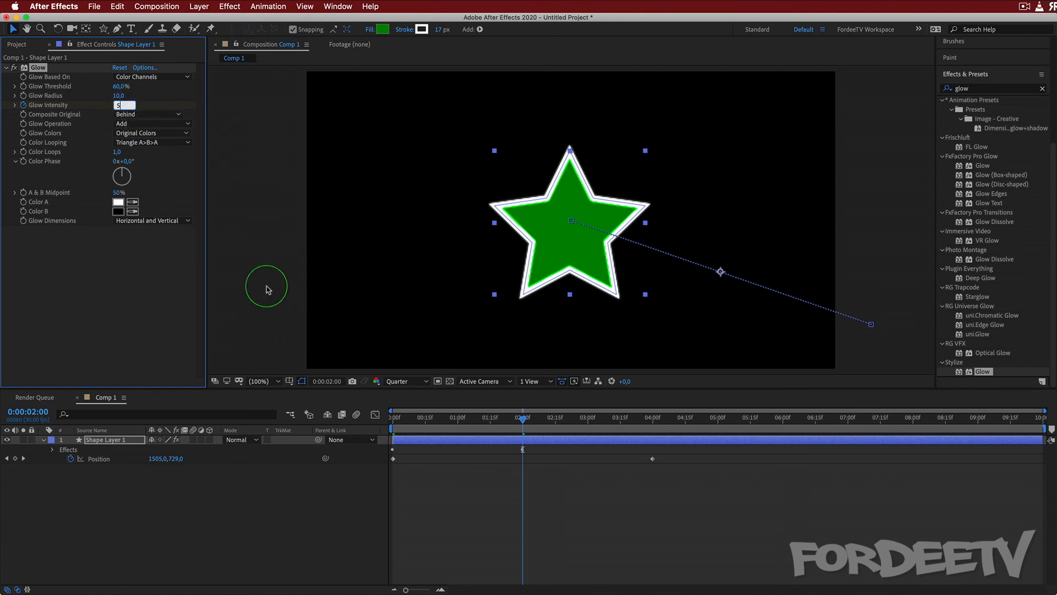
pyautogui.press('Return')
pyautogui.click(117, 105)
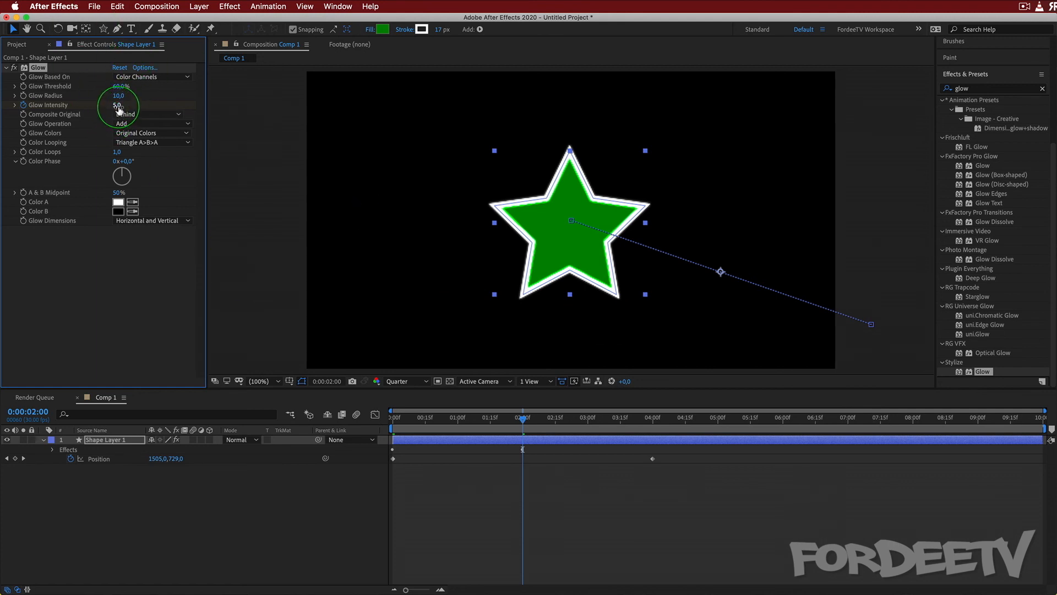
pyautogui.write('15')
pyautogui.press('Return')
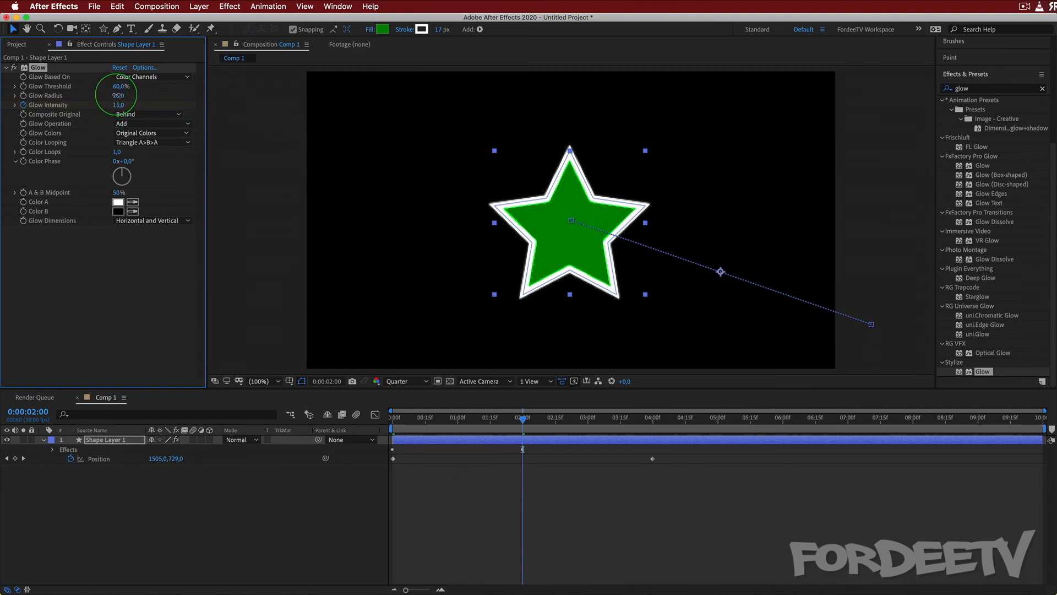
# - Add a Glow Radius keyframe at 0:00:00:00 and raise the radius to about 206 at 0:00:02:00
pyautogui.moveTo(117, 95); pyautogui.dragTo(207, 138)
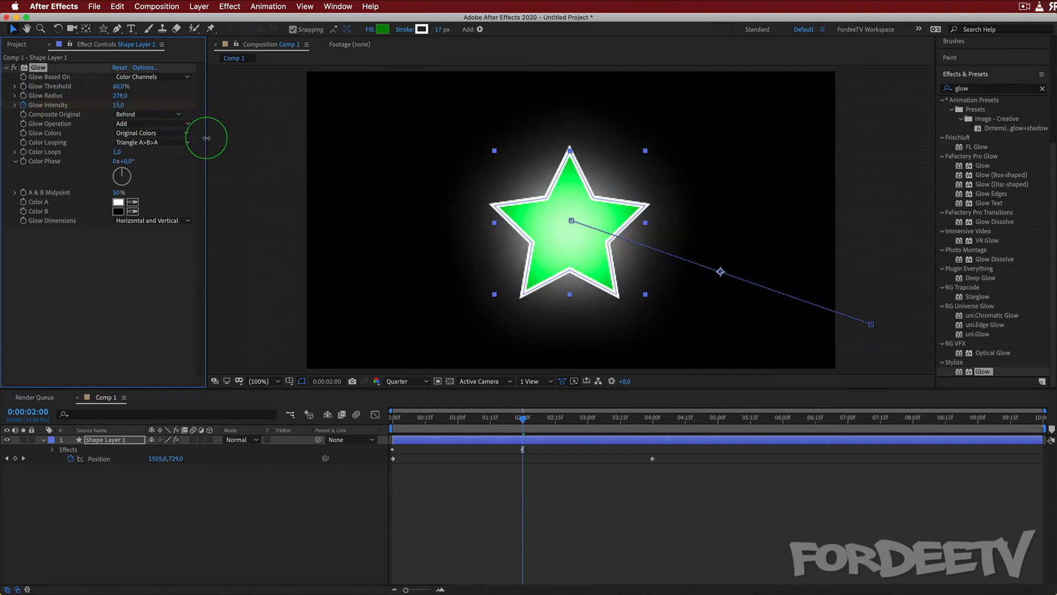
pyautogui.press('super+z')
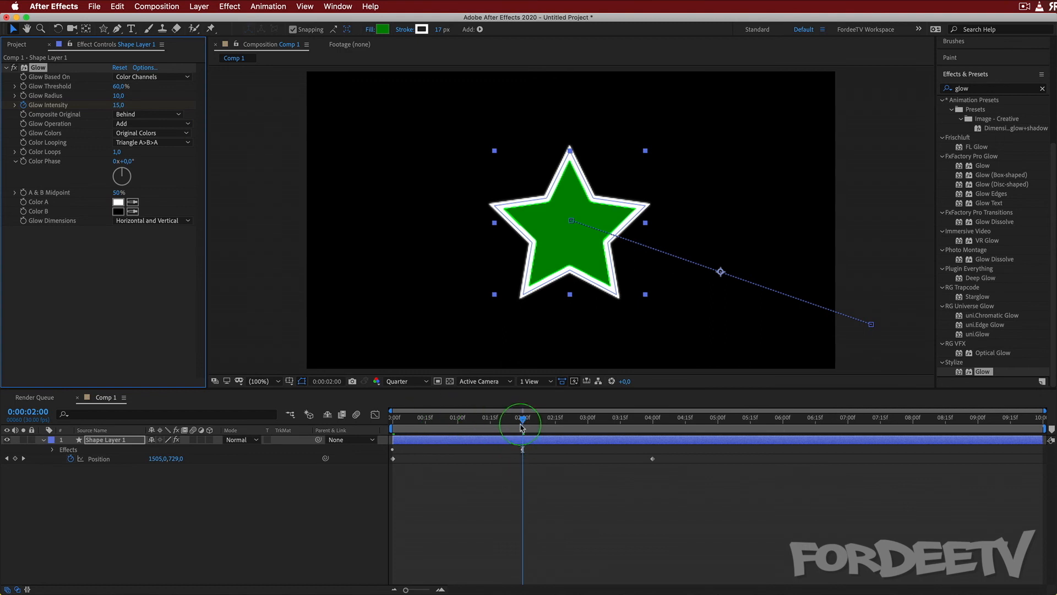
pyautogui.moveTo(522, 427); pyautogui.dragTo(265, 429)
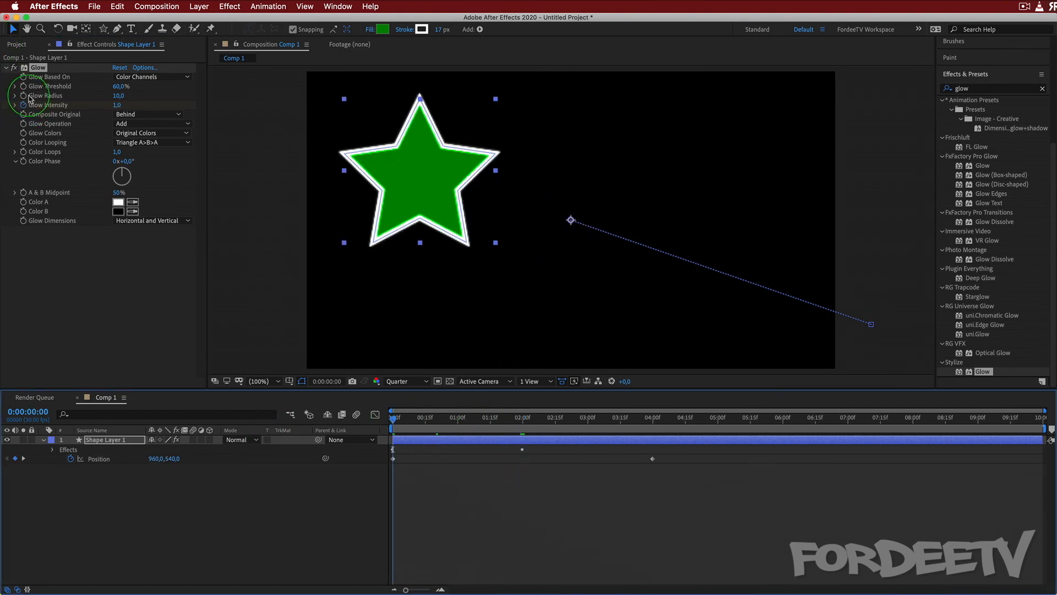
pyautogui.click(23, 95)
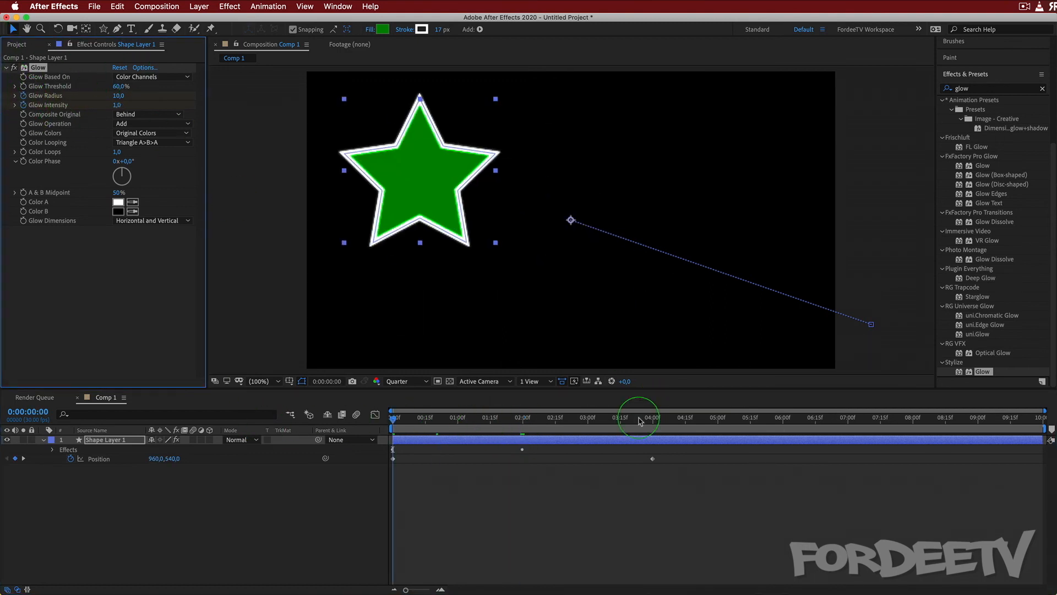
pyautogui.click(403, 420)
pyautogui.moveTo(404, 420); pyautogui.dragTo(523, 428)
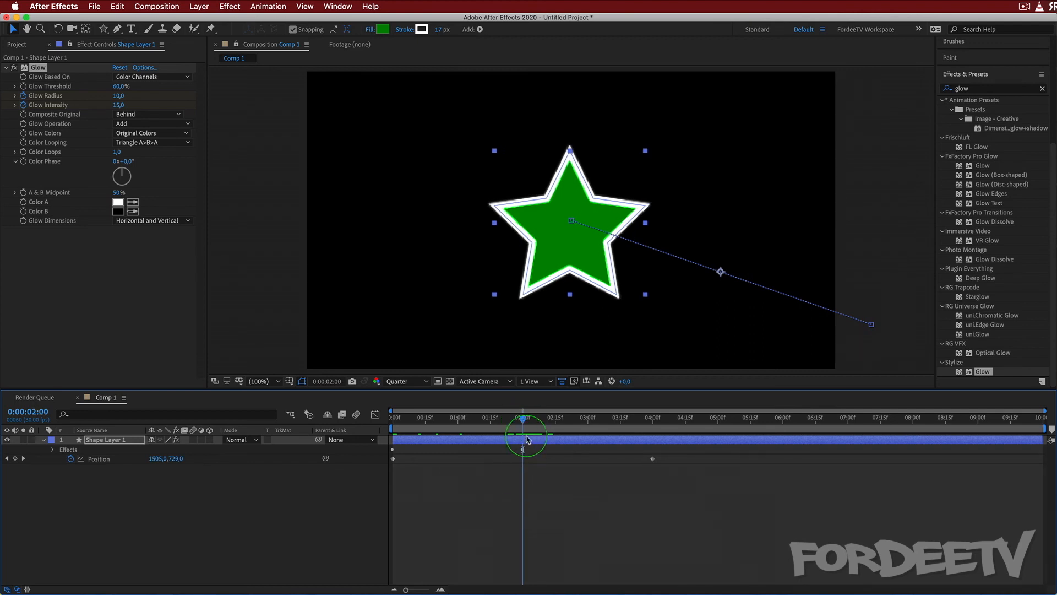
pyautogui.moveTo(119, 97); pyautogui.dragTo(236, 111)
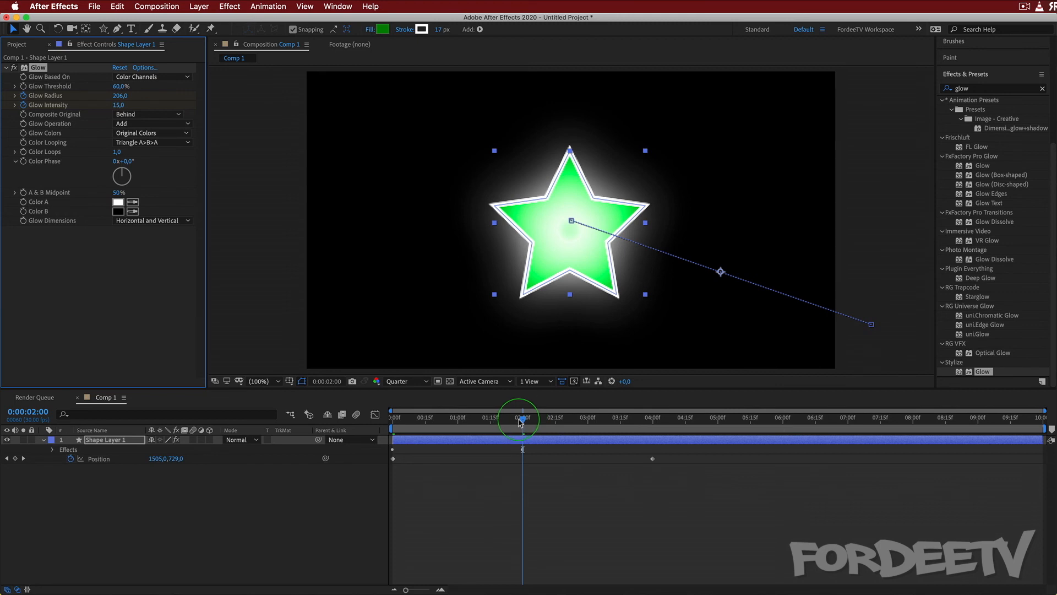
# - Preview the star's combined movement and glow animation from 0:00:00:00
pyautogui.moveTo(524, 418); pyautogui.dragTo(53, 426)
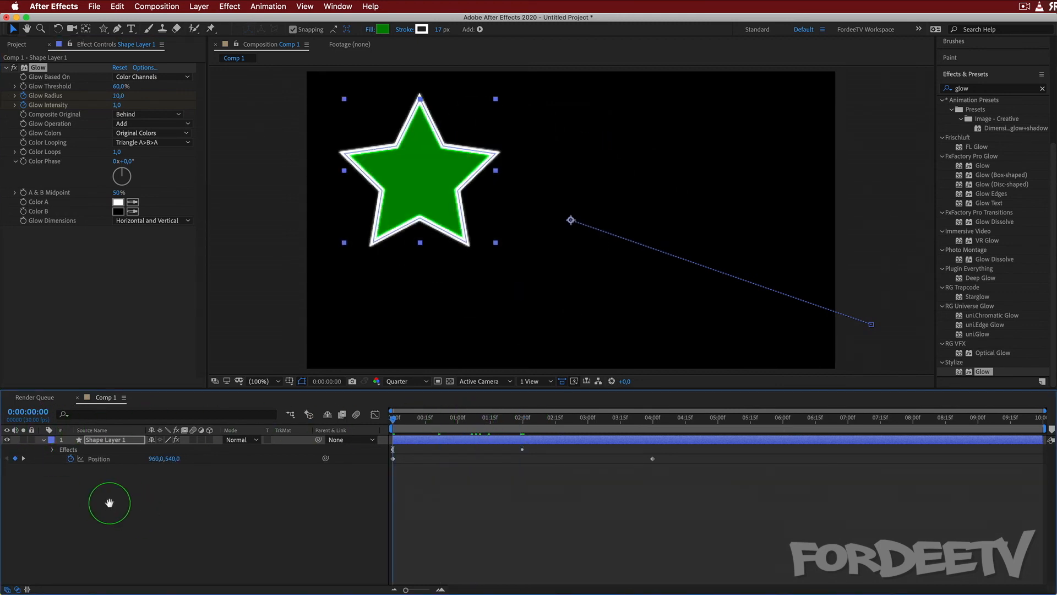
pyautogui.press('space')
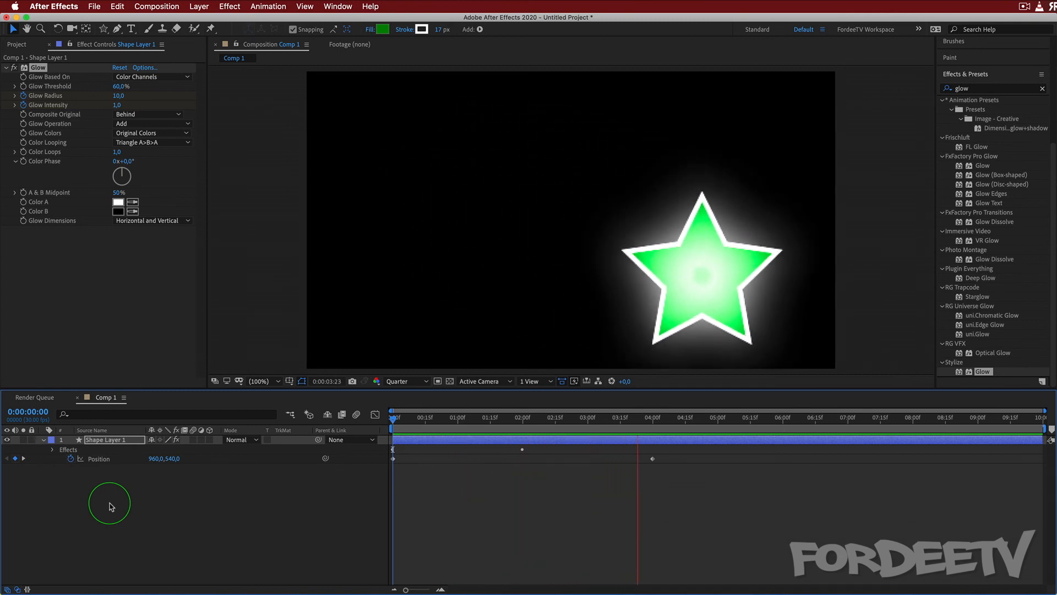
pyautogui.press('space')
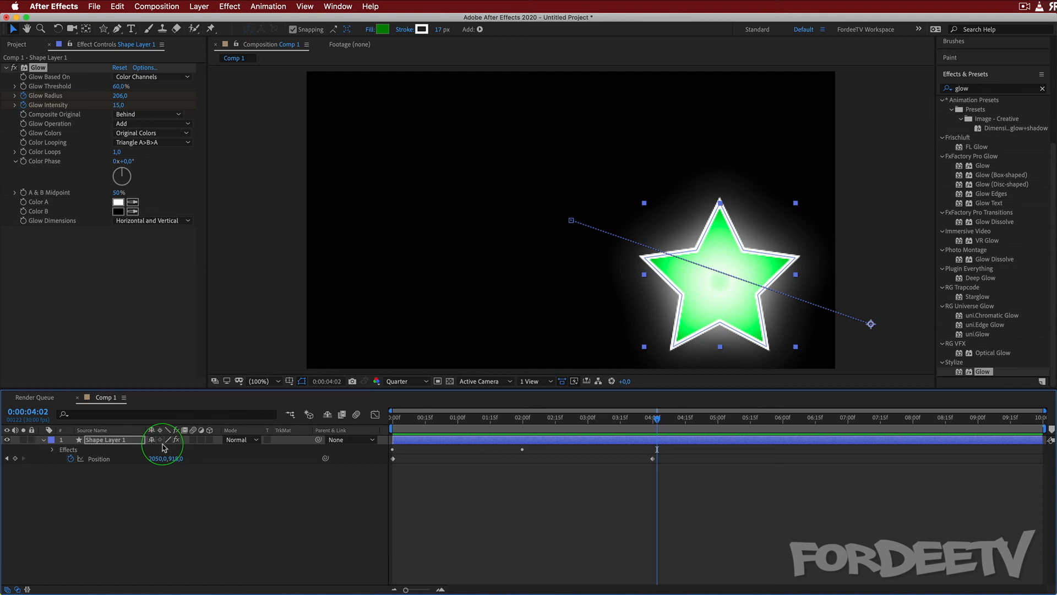
# - Reveal the star layer's properties and select Polystar 1, Glow, Transform and Position together
pyautogui.click(90, 439)
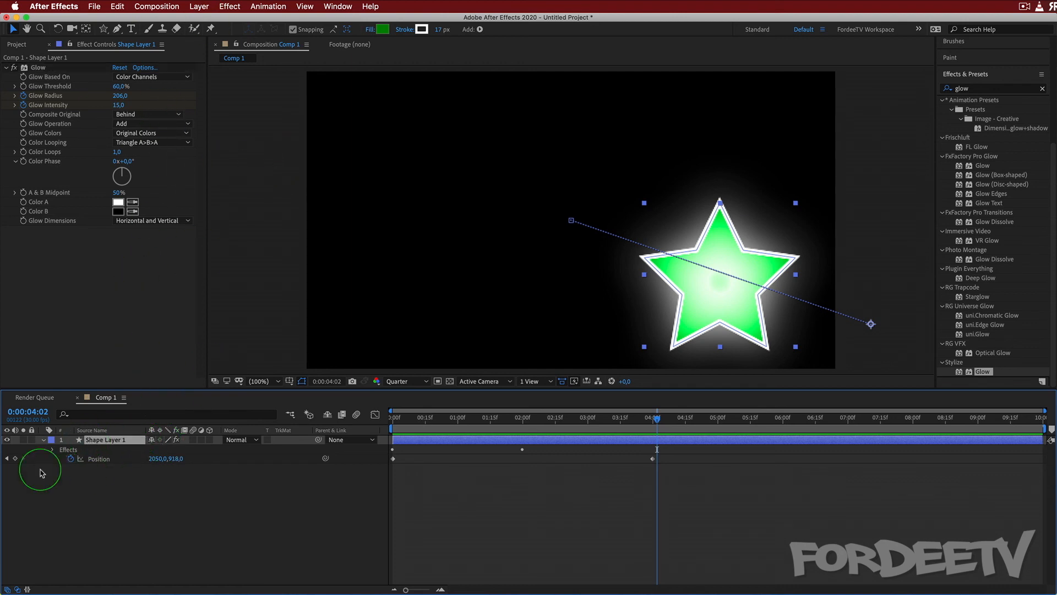
pyautogui.click(44, 440)
pyautogui.click(43, 439)
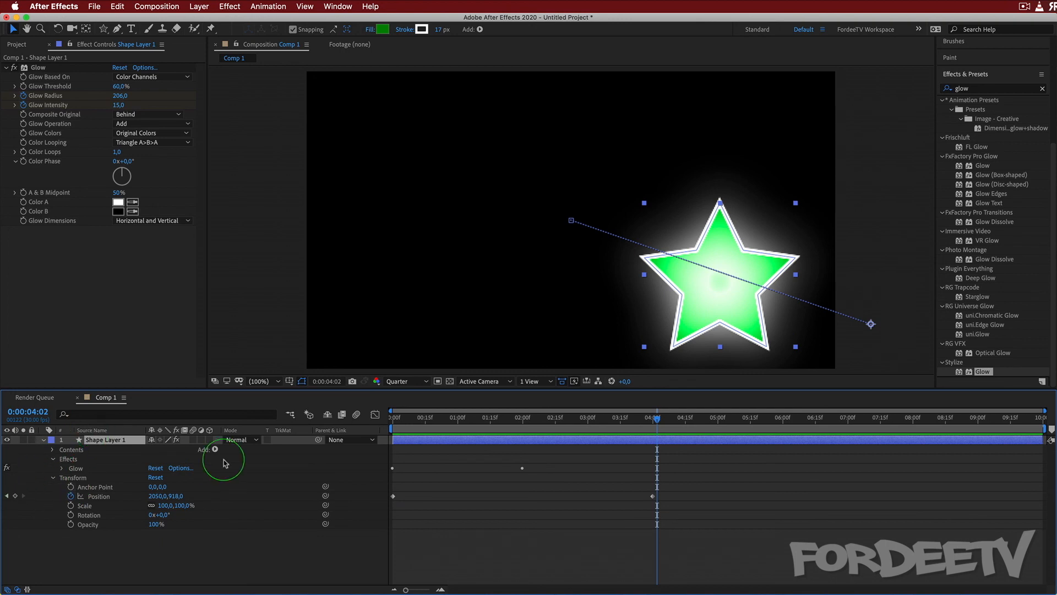
pyautogui.click(74, 469)
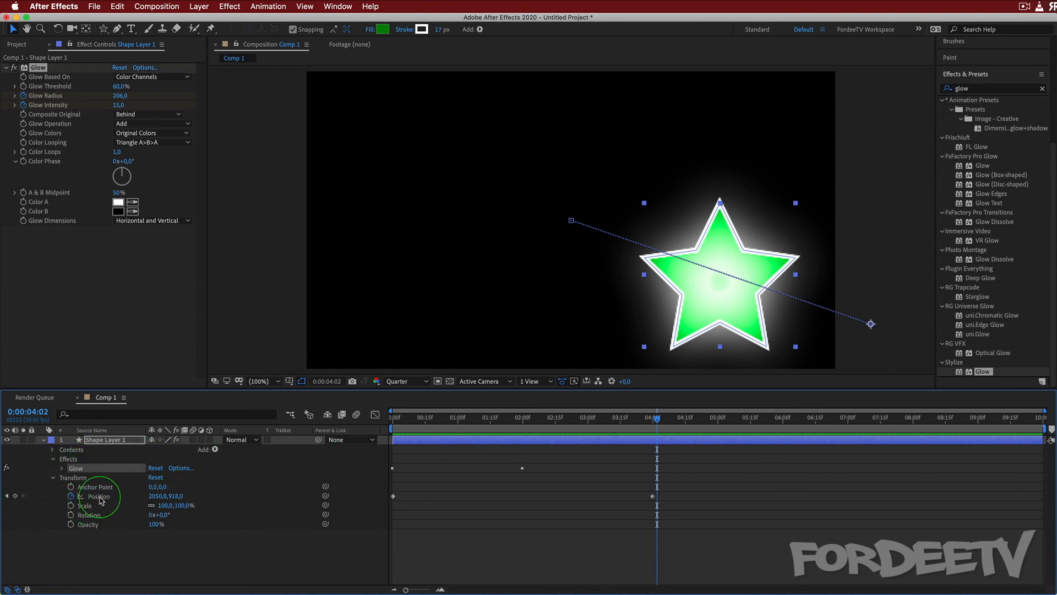
pyautogui.click(99, 498)
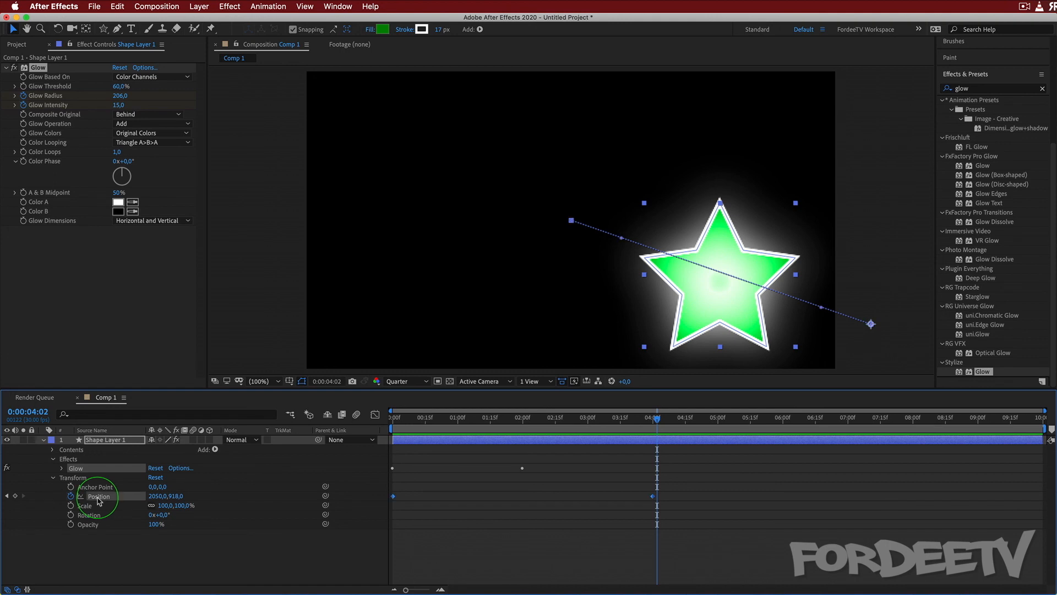
pyautogui.click(70, 478)
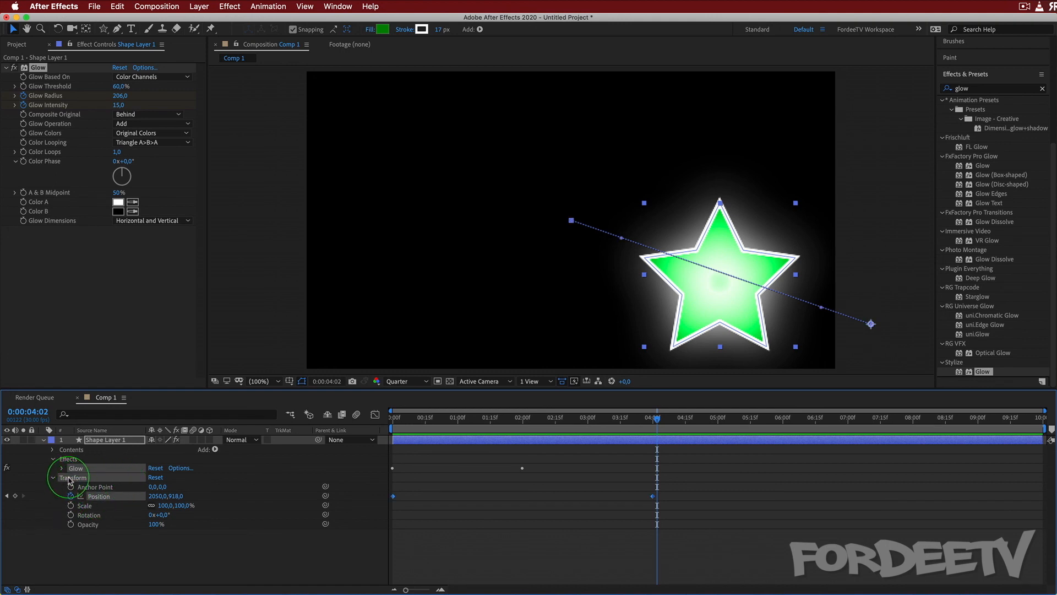
pyautogui.click(52, 450)
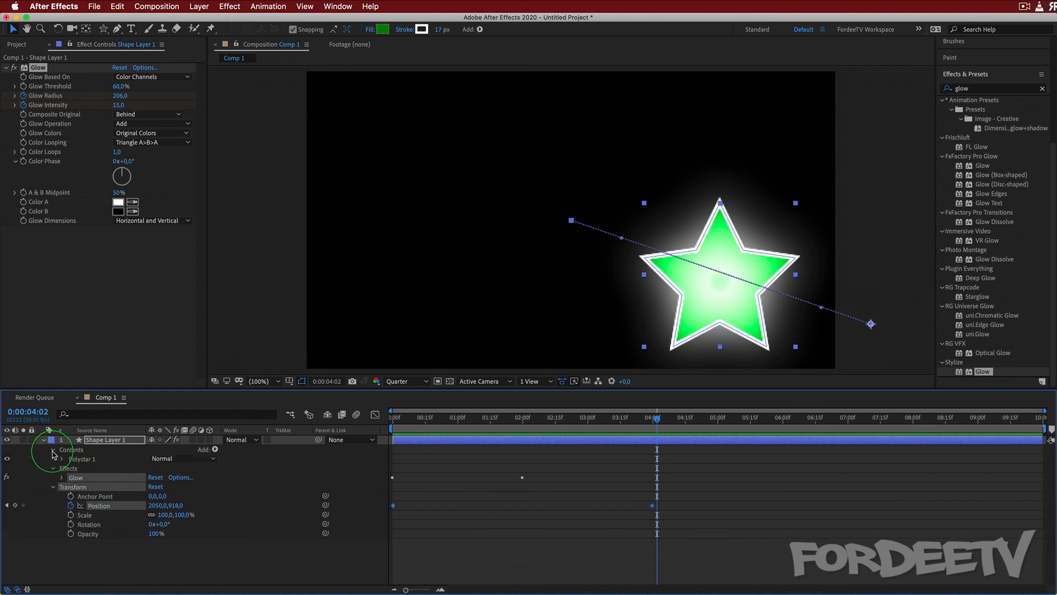
pyautogui.click(77, 460)
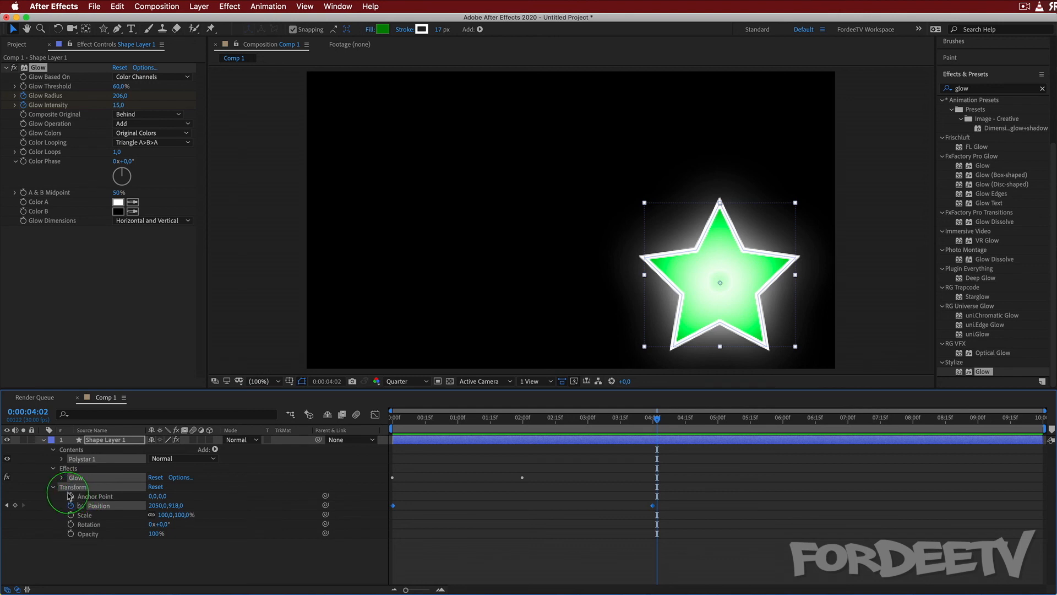
# - Save the selected star properties as an animation preset named CoolStar in the User Presets folder
pyautogui.click(269, 5)
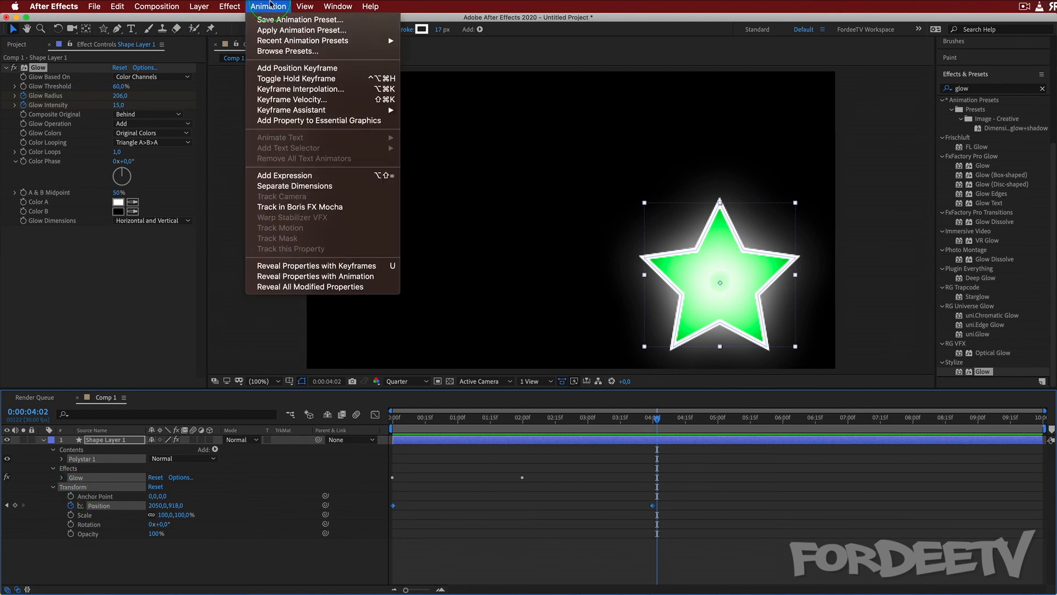
pyautogui.click(264, 19)
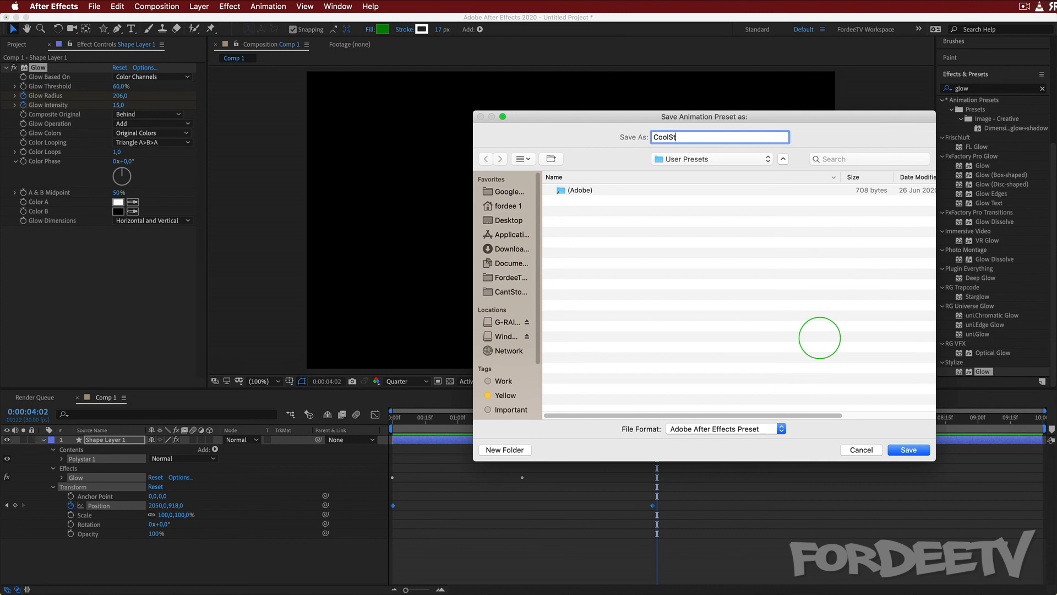
pyautogui.click(928, 451)
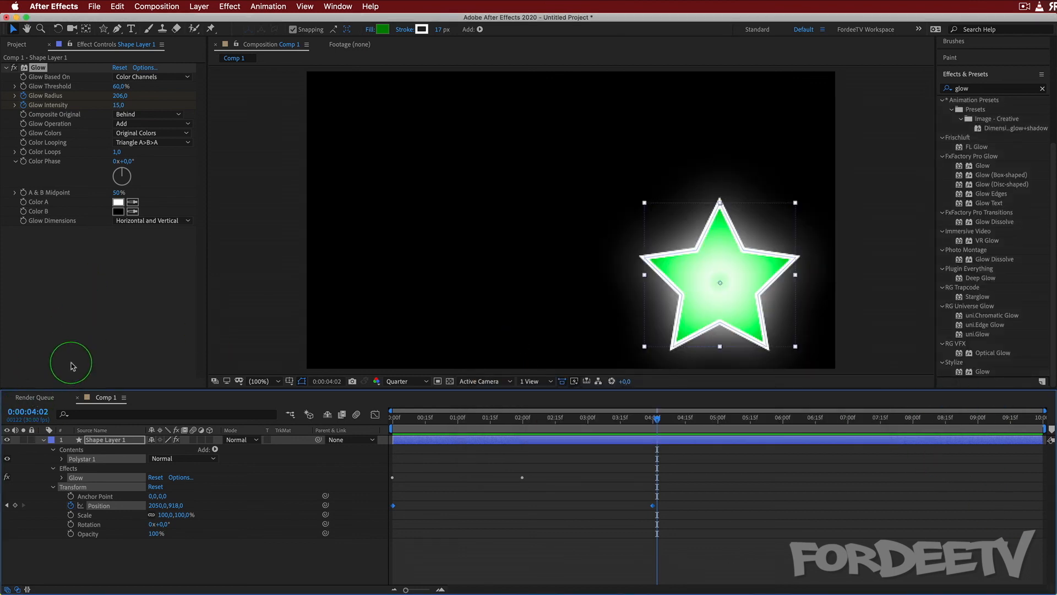
# - Hide the original star layer and search the effects and presets for "cool"
pyautogui.click(91, 439)
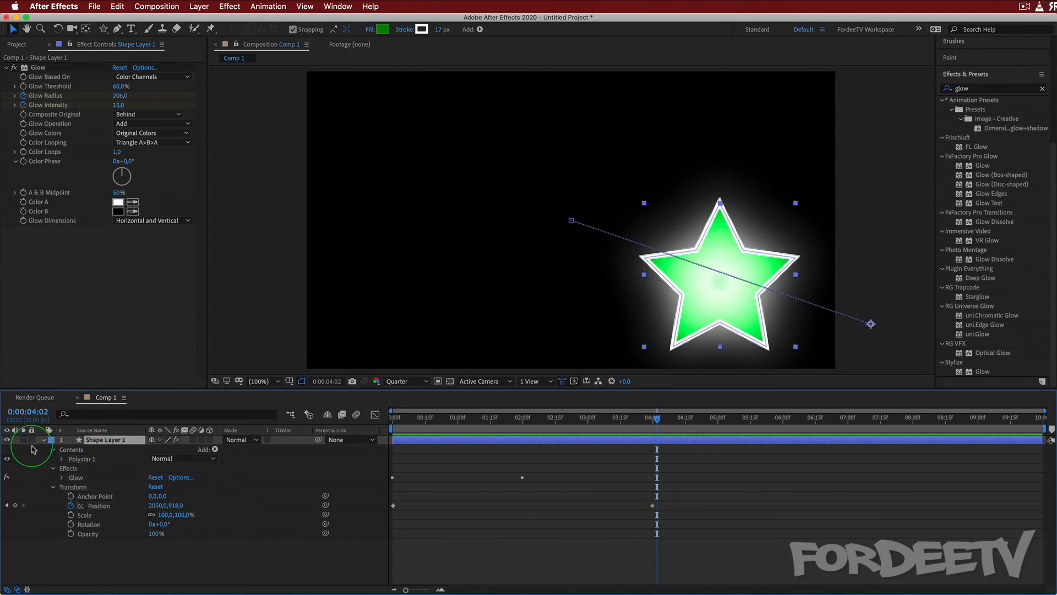
pyautogui.click(7, 440)
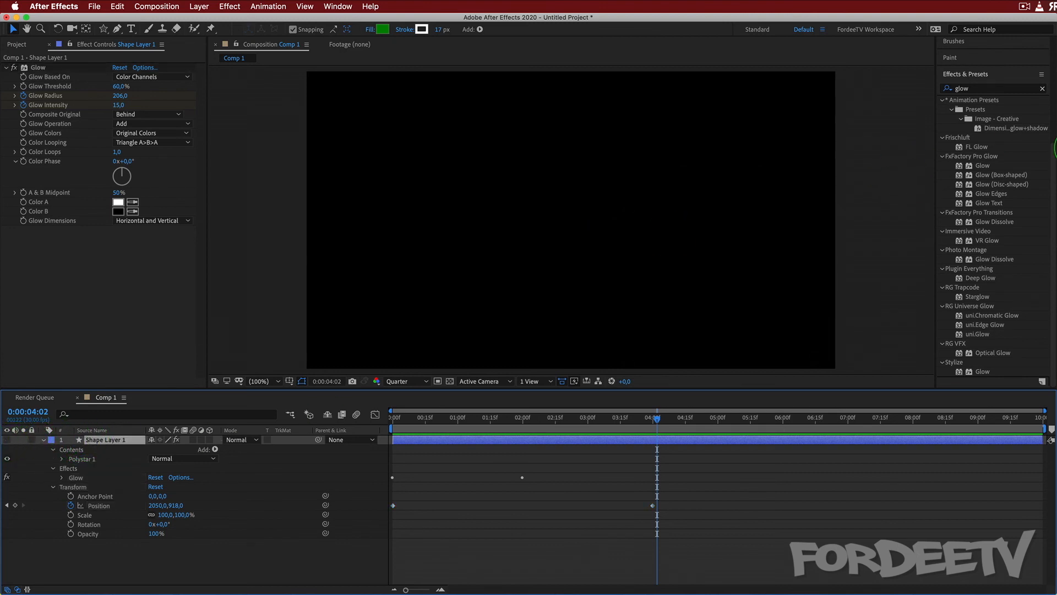
pyautogui.click(964, 88)
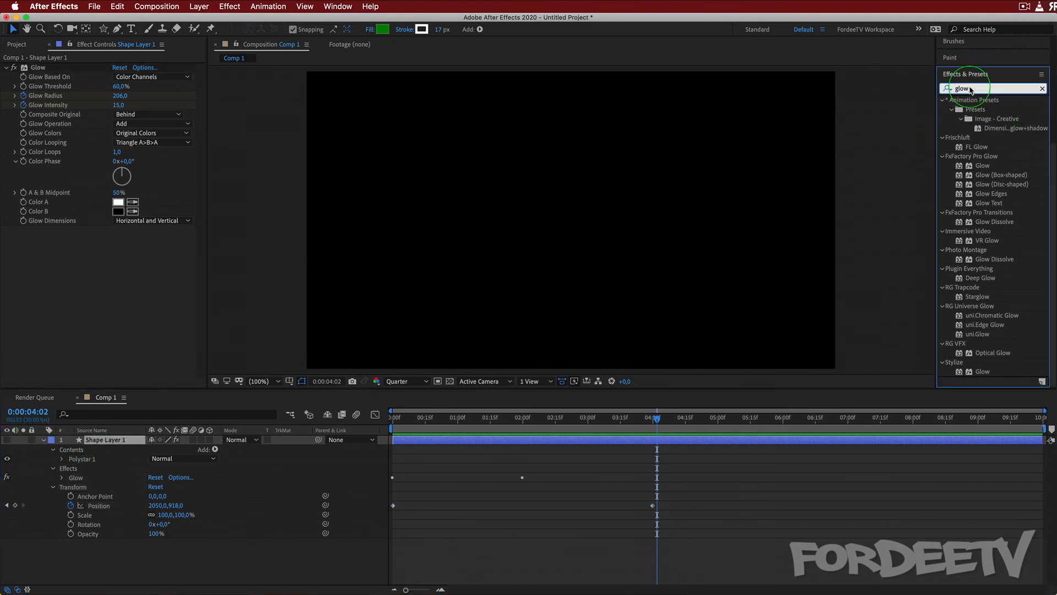
pyautogui.write('cool')
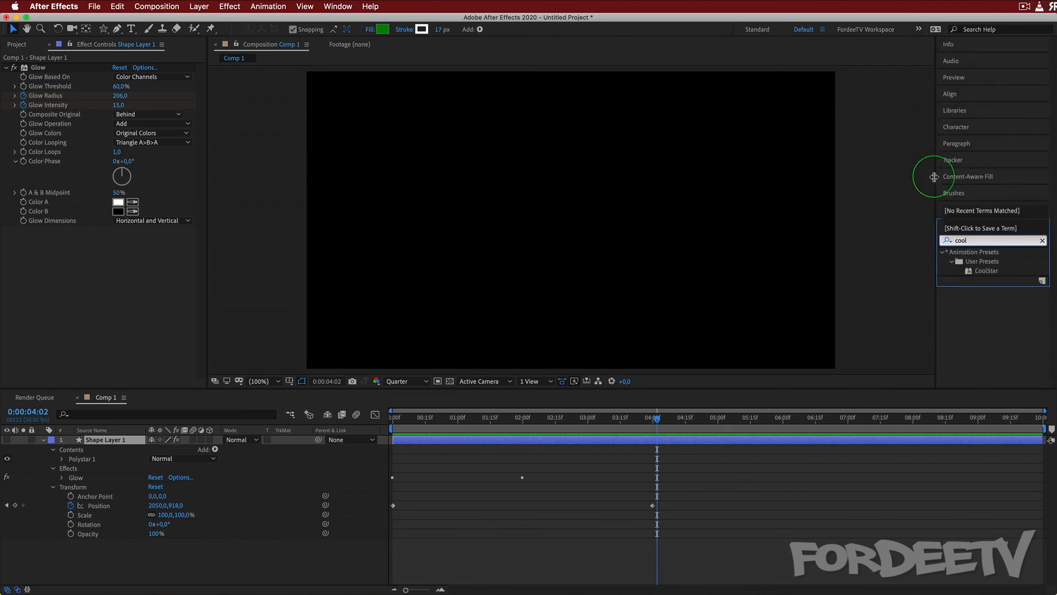
# - Try applying the CoolStar preset to the hidden star layer, and undo it
pyautogui.click(980, 272)
pyautogui.doubleClick(981, 272)
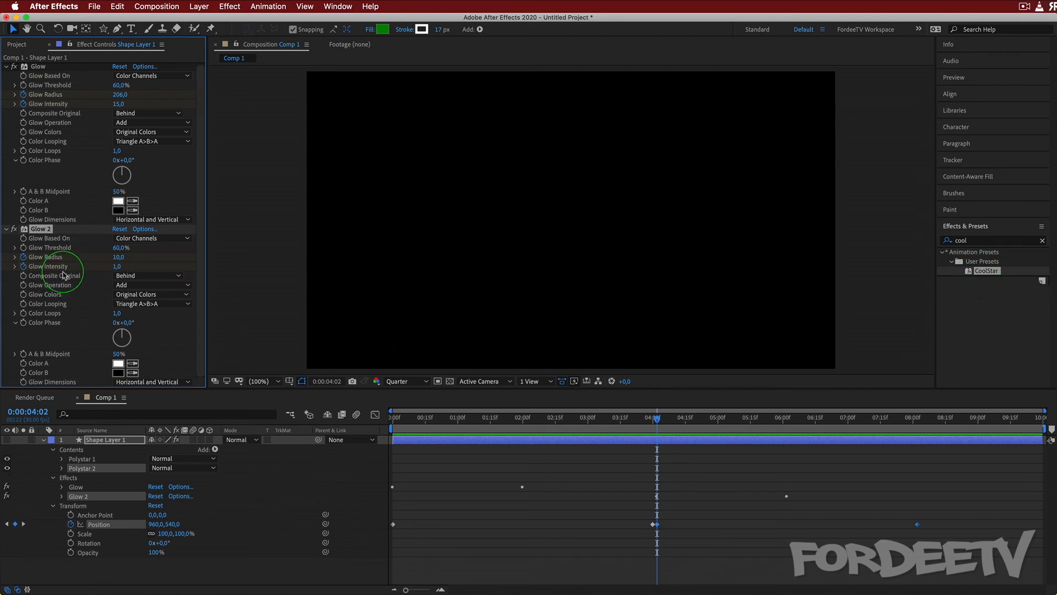
pyautogui.press('super+z')
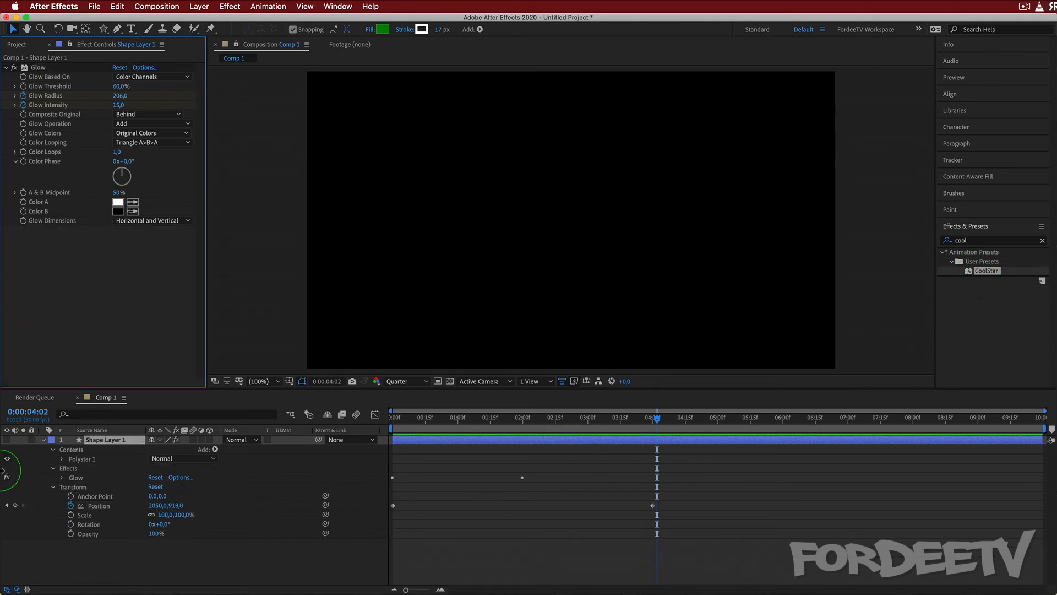
# - Collapse and deselect the hidden star layer, and apply the CoolStar preset with no layer selected
pyautogui.click(45, 441)
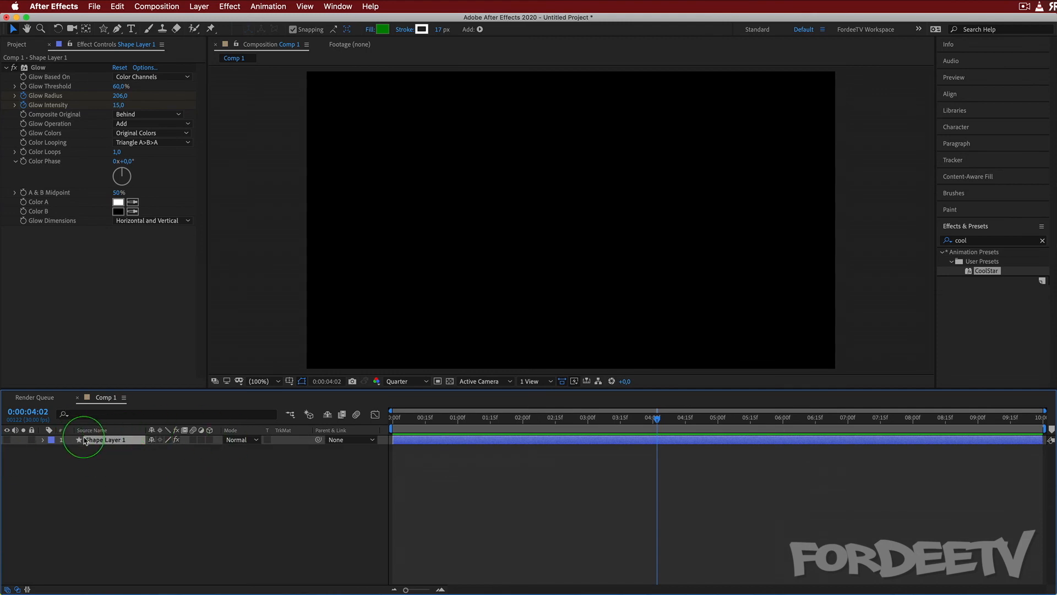
pyautogui.click(139, 488)
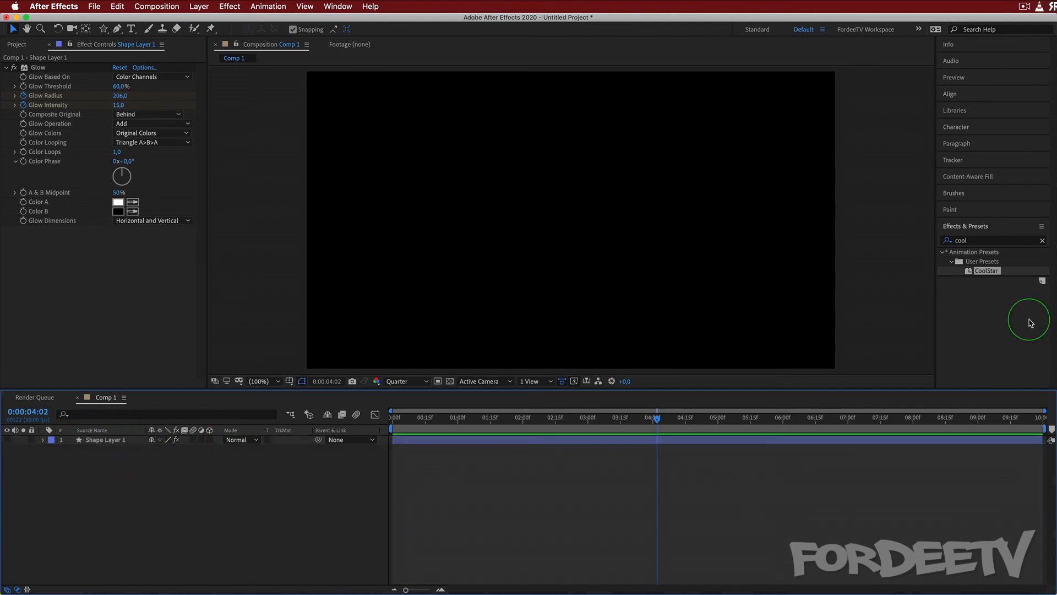
pyautogui.click(998, 272)
pyautogui.doubleClick(997, 272)
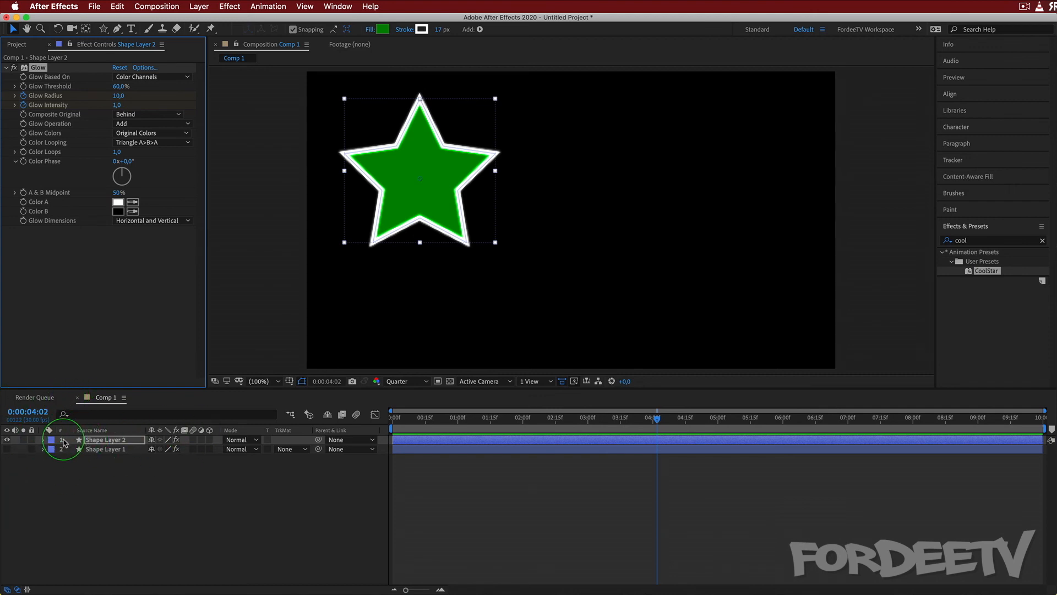
# - Delete both star shape layers from Comp 1
pyautogui.keyDown('shift'); pyautogui.click(103, 448); pyautogui.keyUp('shift')
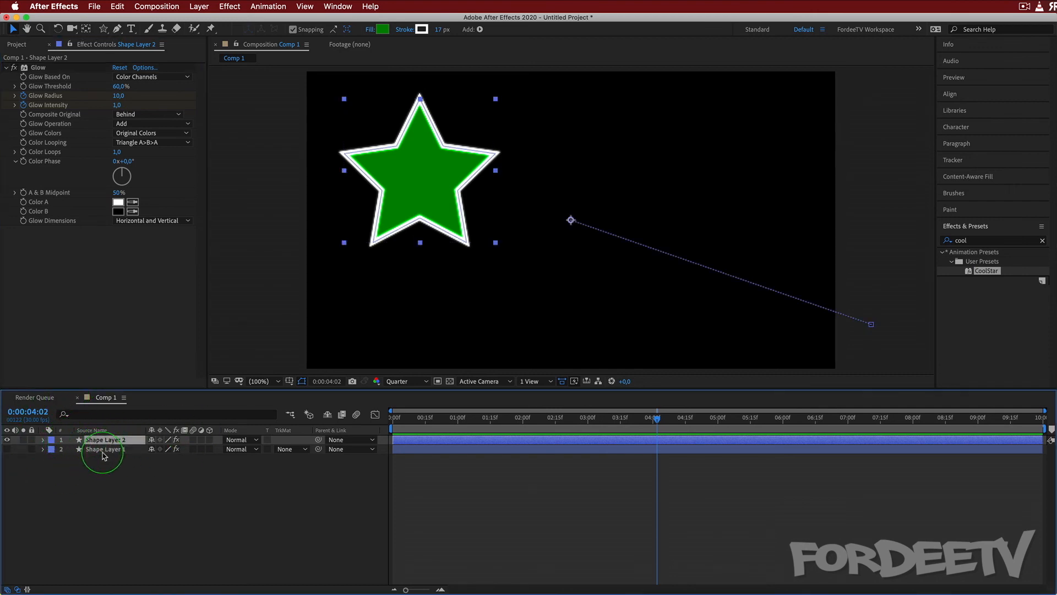
pyautogui.press('Delete')
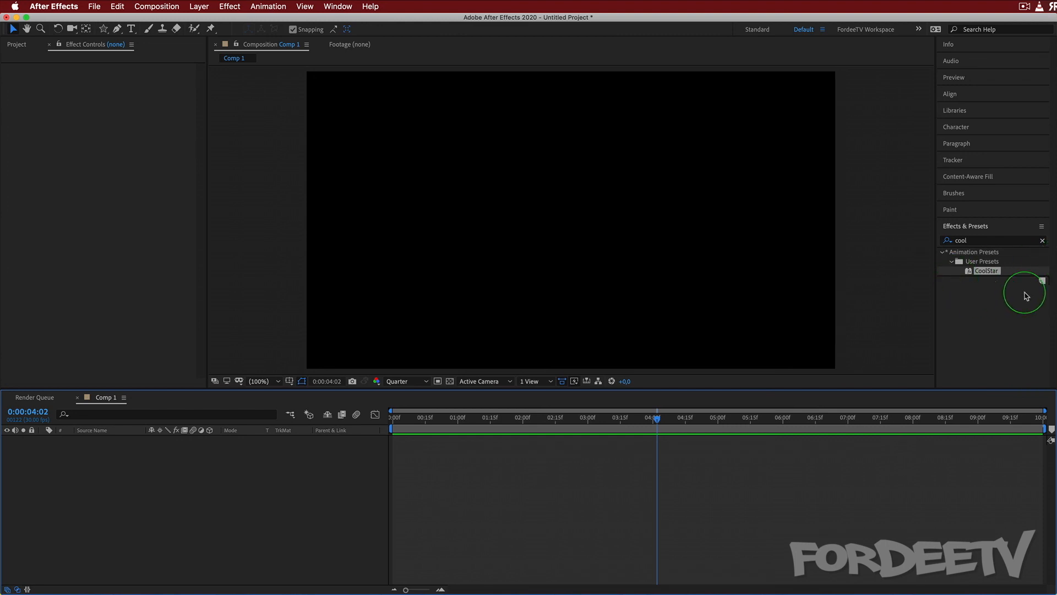
# - Try the CoolStar preset in the empty composition at 0:00:04:02, and remove the star layer it adds
pyautogui.doubleClick(988, 271)
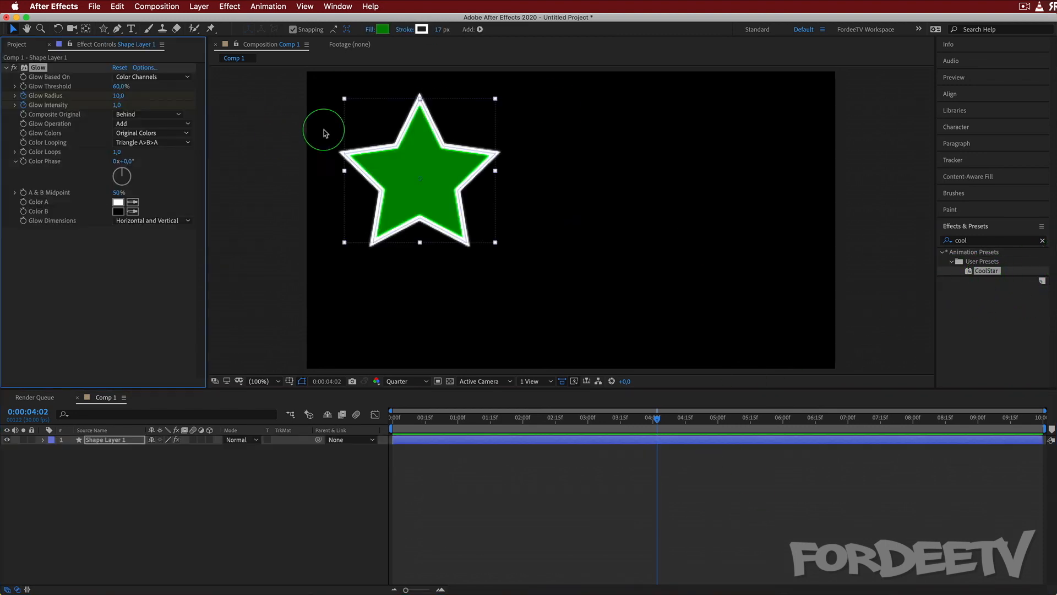
pyautogui.moveTo(658, 419)
pyautogui.mouseDown()
pyautogui.moveTo(247, 411)
pyautogui.moveTo(651, 406)
pyautogui.mouseUp()
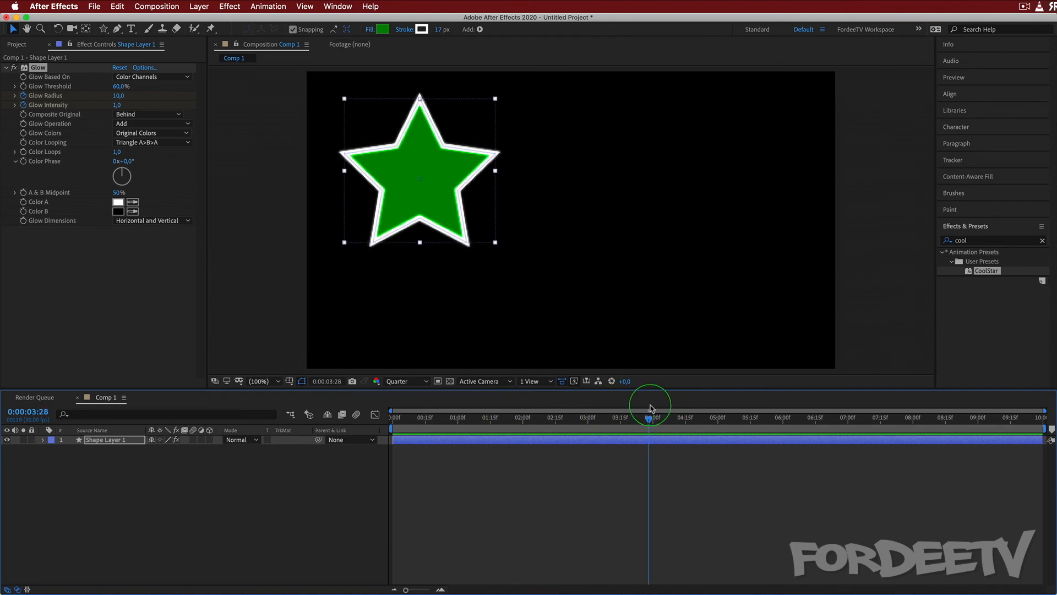
pyautogui.press('Delete')
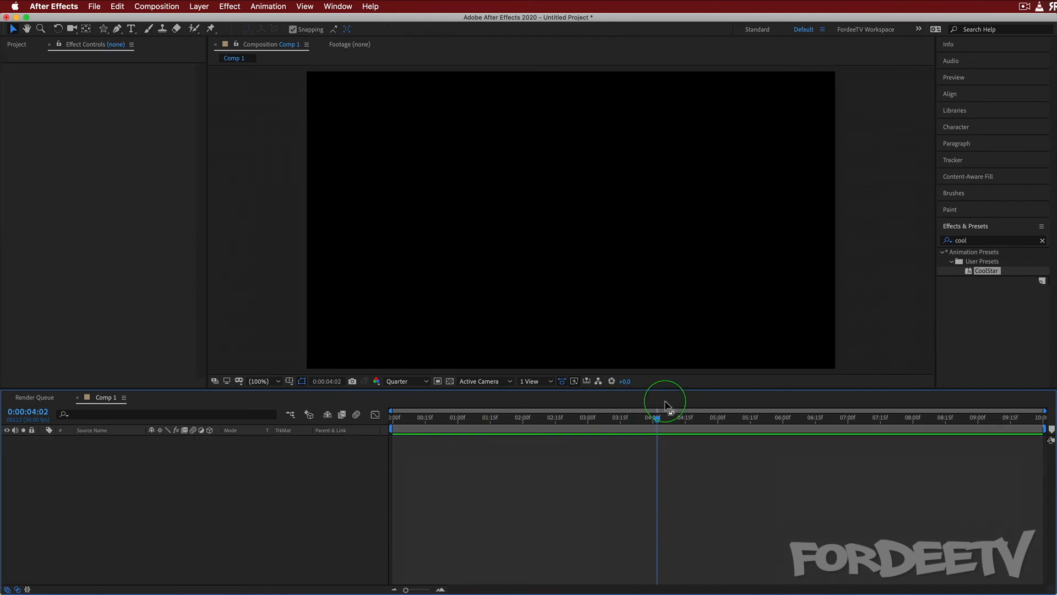
# - Apply the CoolStar preset in the empty composition at 0:00:00:00
pyautogui.press('Home')
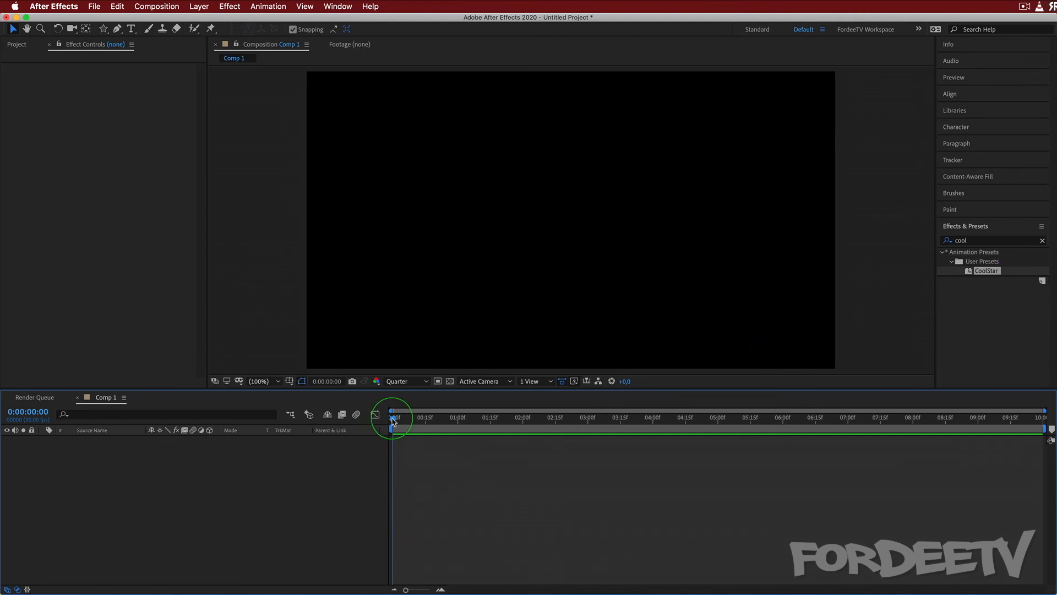
pyautogui.click(986, 271)
pyautogui.doubleClick(991, 273)
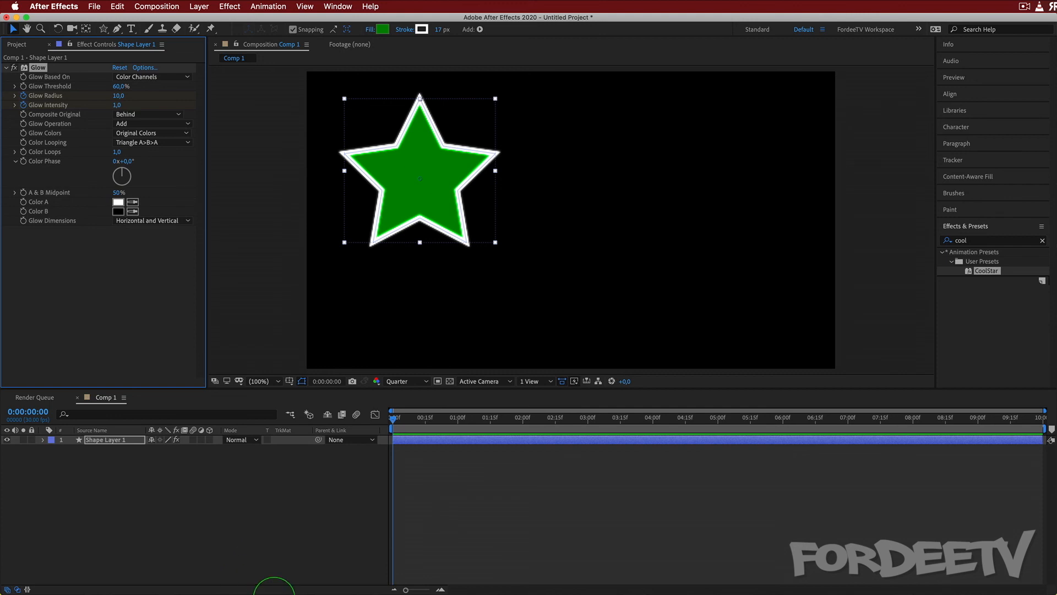
# - Play back the star made from the preset and select its layer to inspect the motion path
pyautogui.press('space')
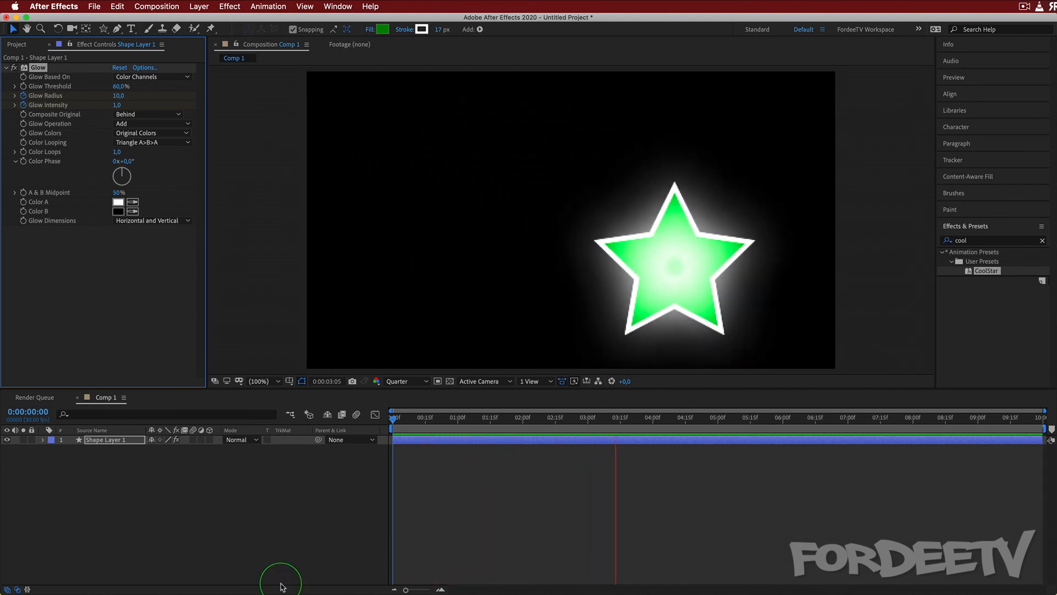
pyautogui.press('space')
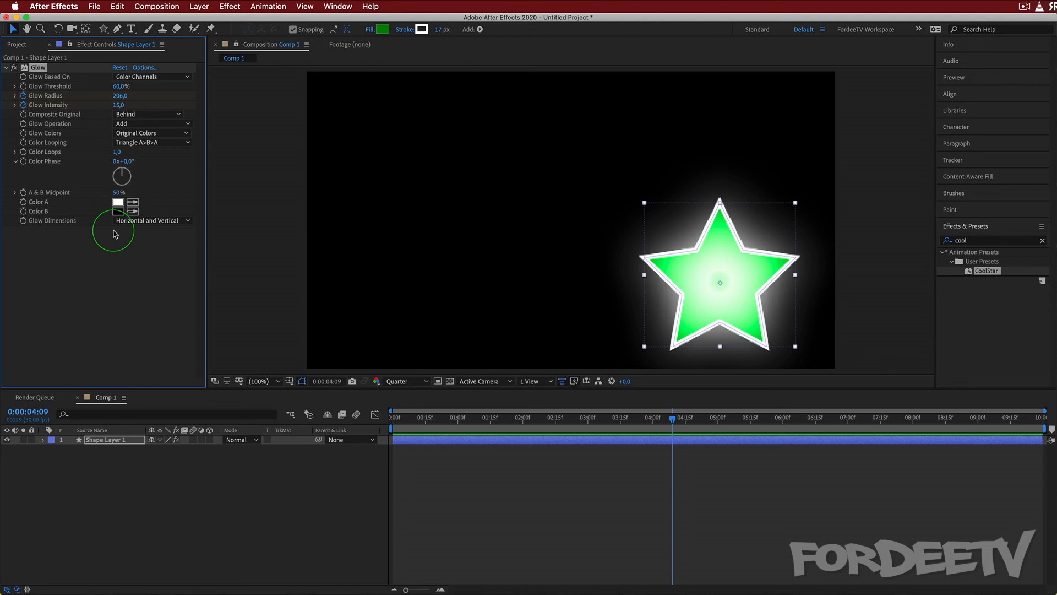
pyautogui.click(105, 444)
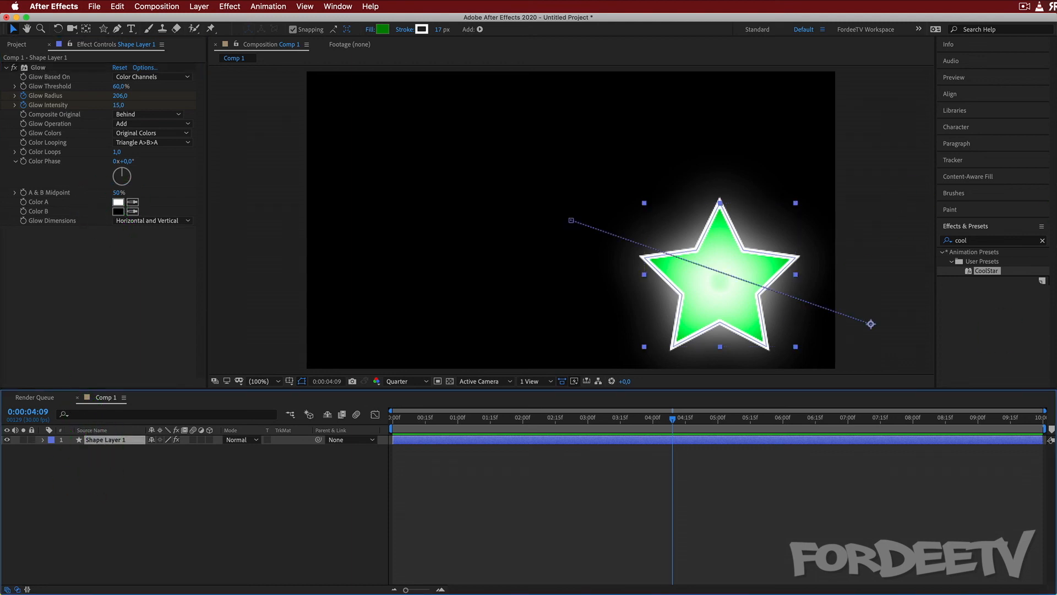